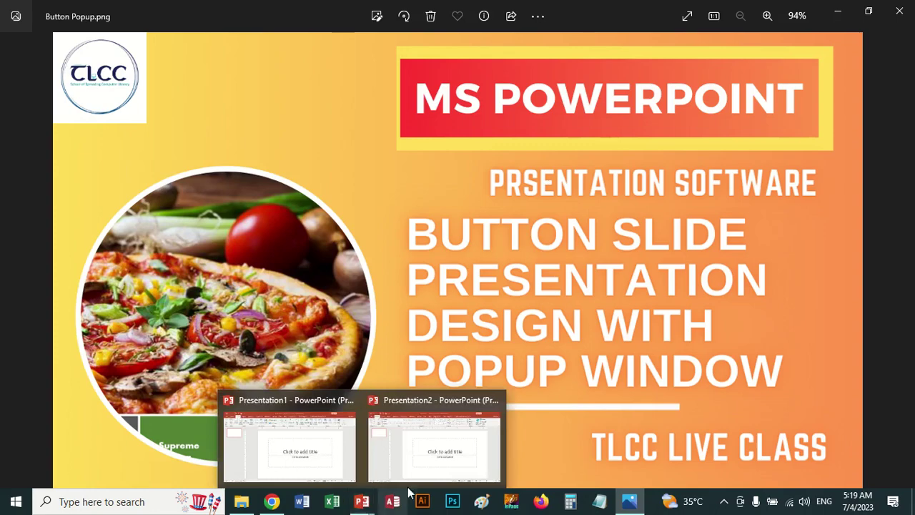
# Switch from the image viewer to the new Presentation2 deck in PowerPoint
pyautogui.click(433, 440)
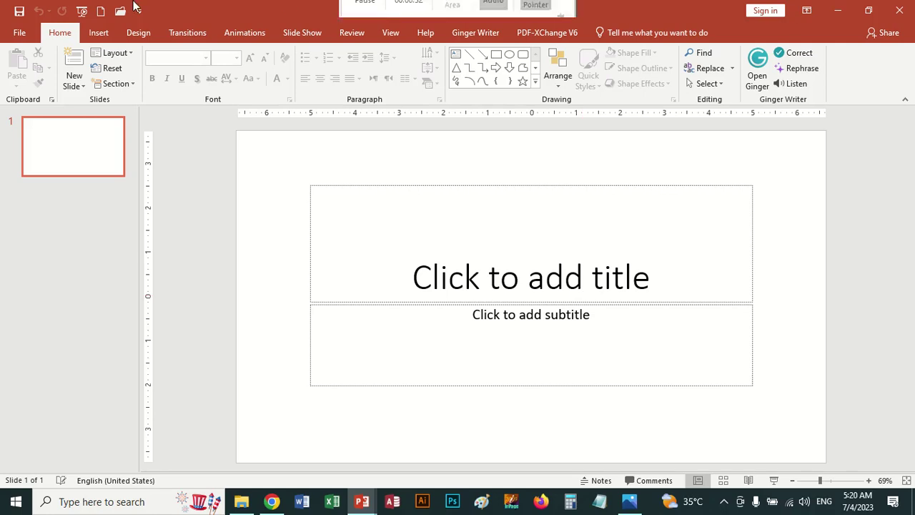
# Change slide 1 to the Blank layout and open the Insert Picture dialog
pyautogui.click(128, 53)
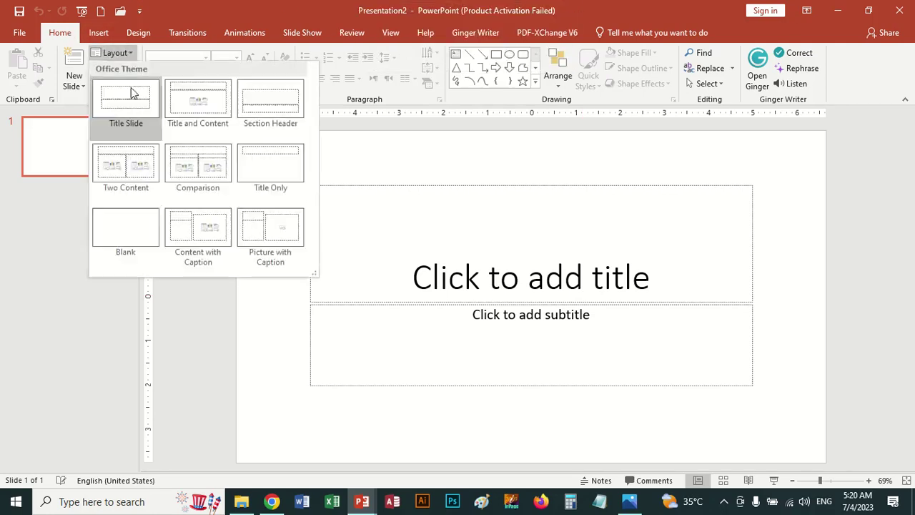
pyautogui.click(133, 235)
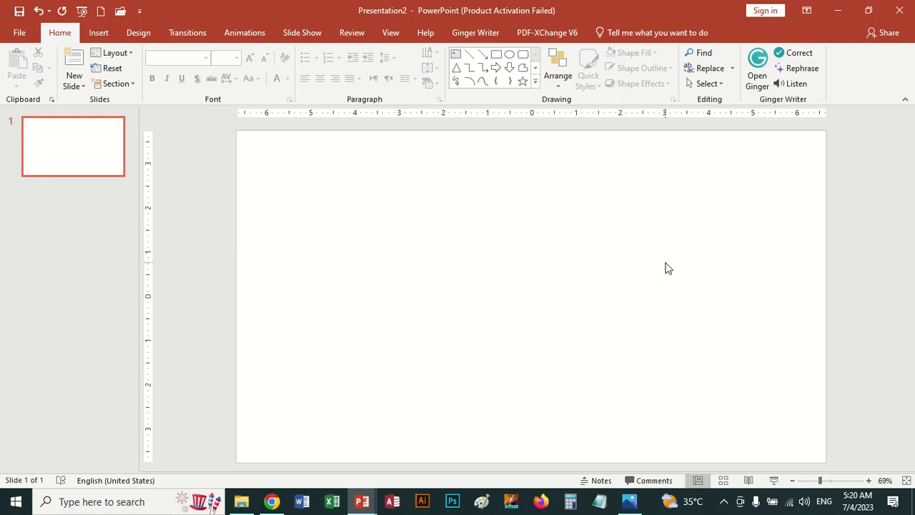
pyautogui.click(108, 37)
pyautogui.click(86, 66)
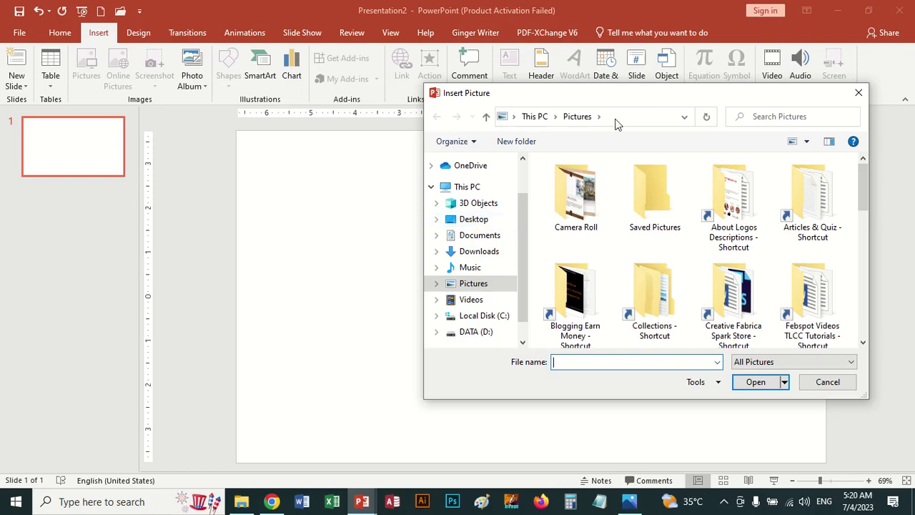
# Insert pexels-binyamin-mellish-106399 from Desktop > Photo Gallery 2023 > House onto the slide
pyautogui.moveTo(642, 116); pyautogui.dragTo(532, 115)
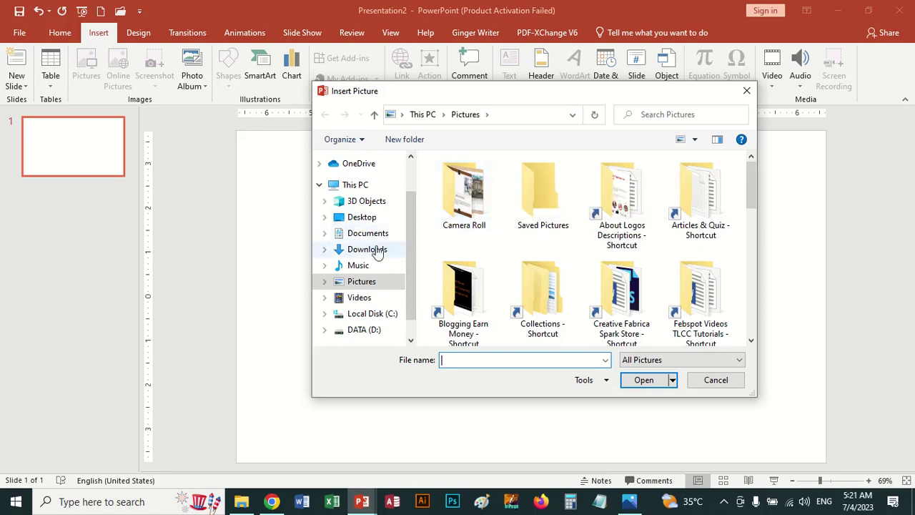
pyautogui.click(369, 218)
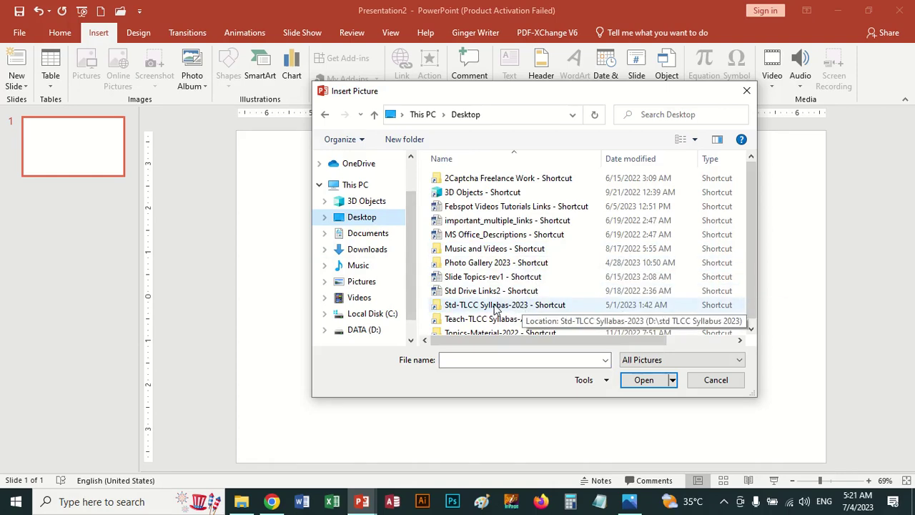
pyautogui.doubleClick(493, 262)
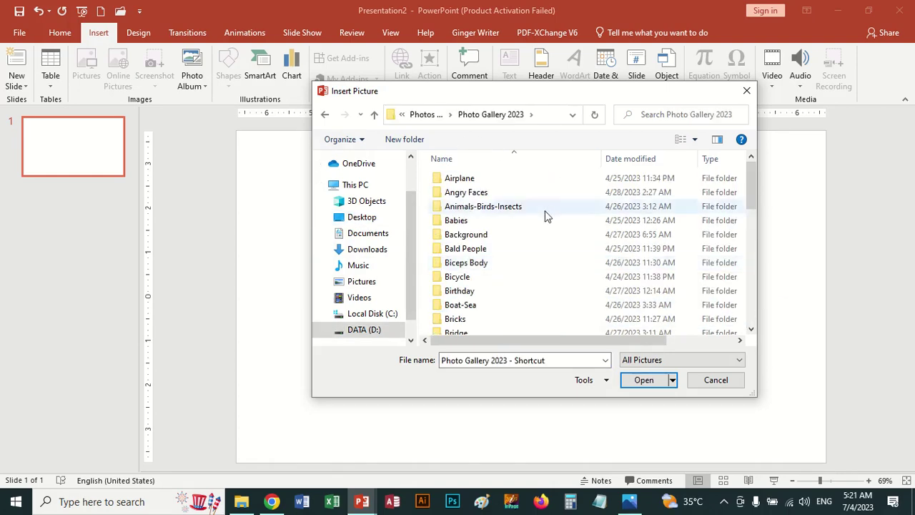
pyautogui.scroll(-4, 522, 259)
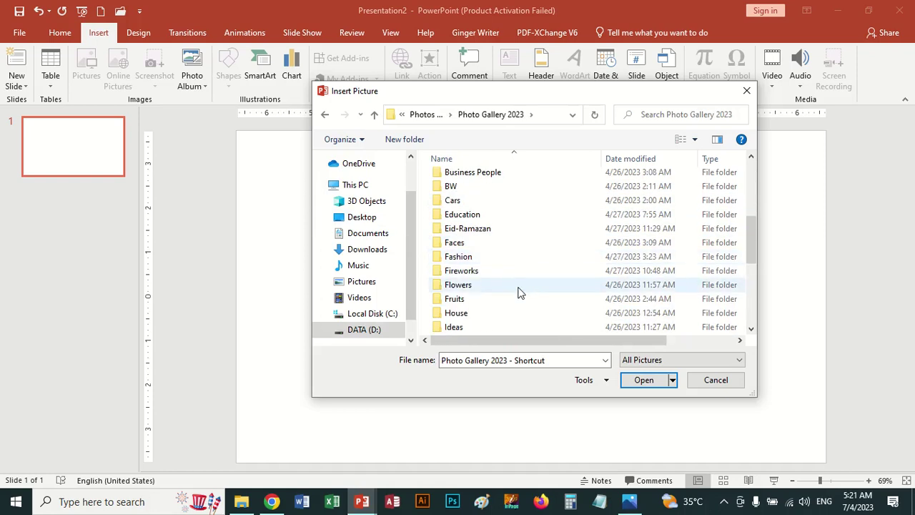
pyautogui.doubleClick(452, 316)
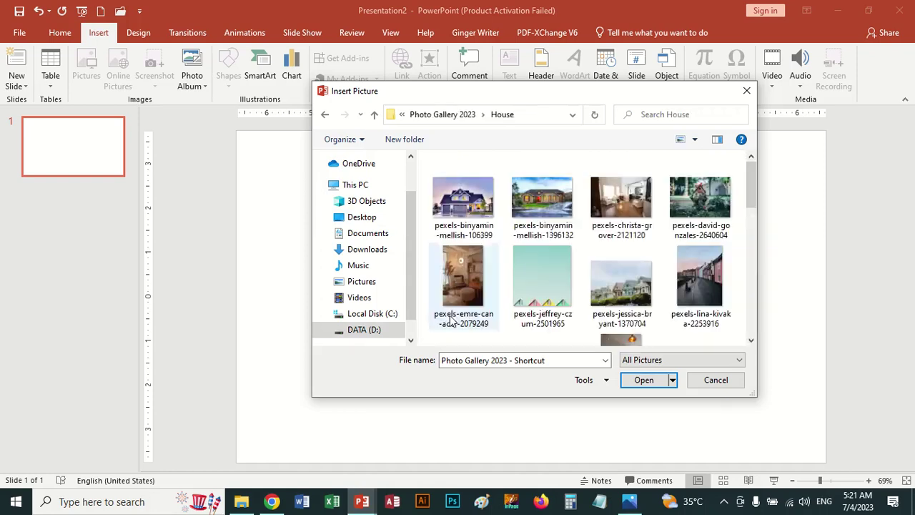
pyautogui.scroll(-5, 704, 303)
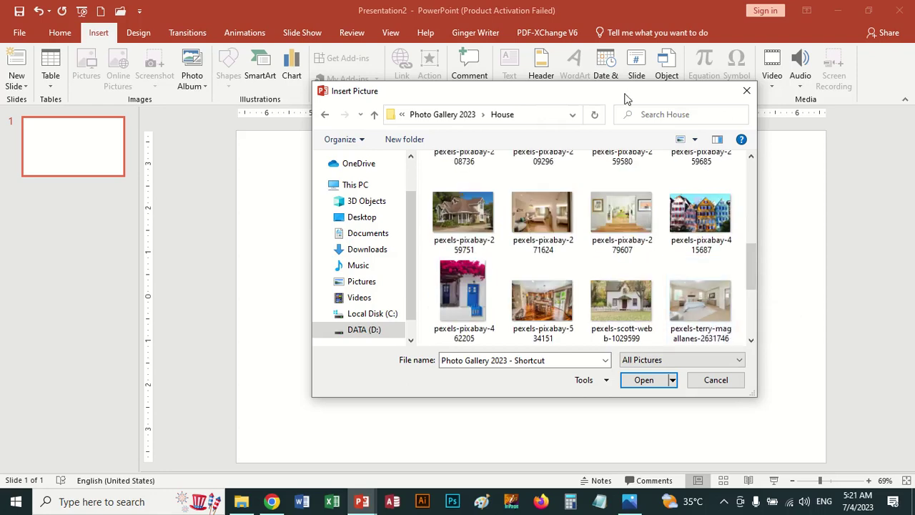
pyautogui.moveTo(626, 98); pyautogui.dragTo(521, 100)
pyautogui.scroll(5, 479, 318)
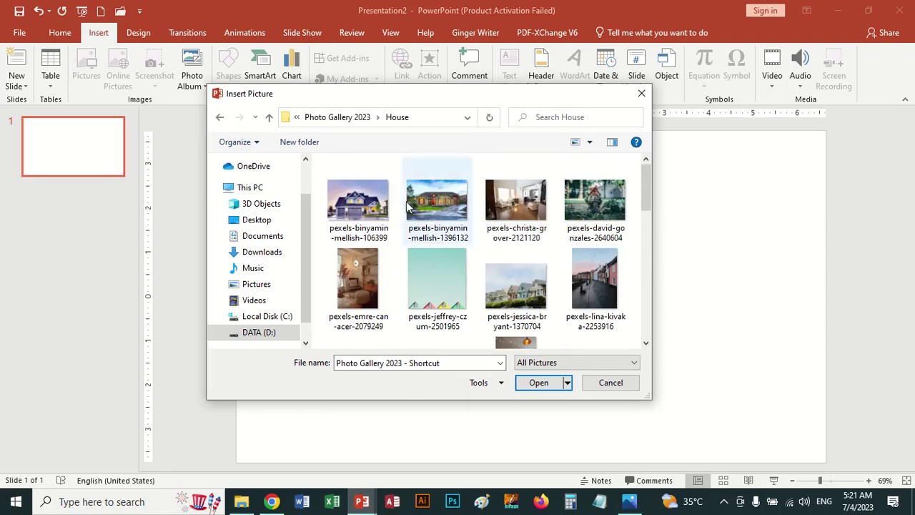
pyautogui.doubleClick(361, 204)
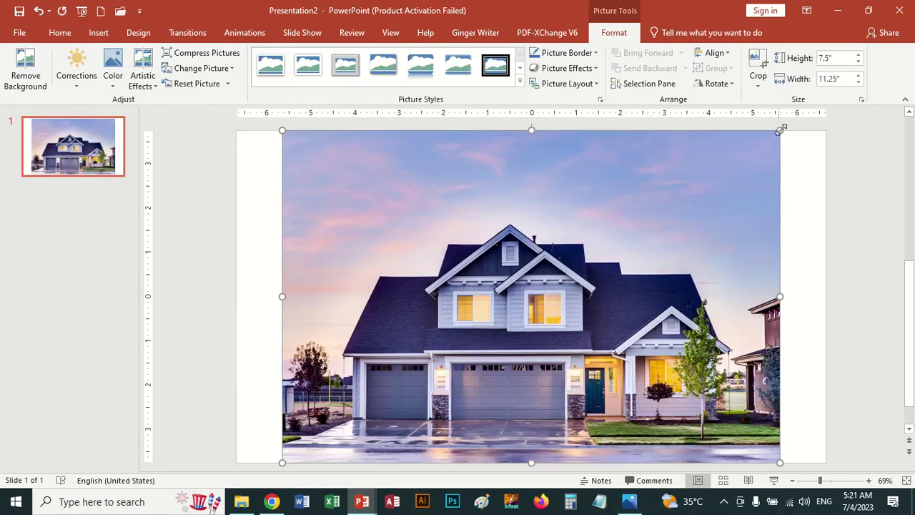
# Enlarge the house photo past the slide edges using its corner handles
pyautogui.moveTo(780, 130); pyautogui.dragTo(835, 108)
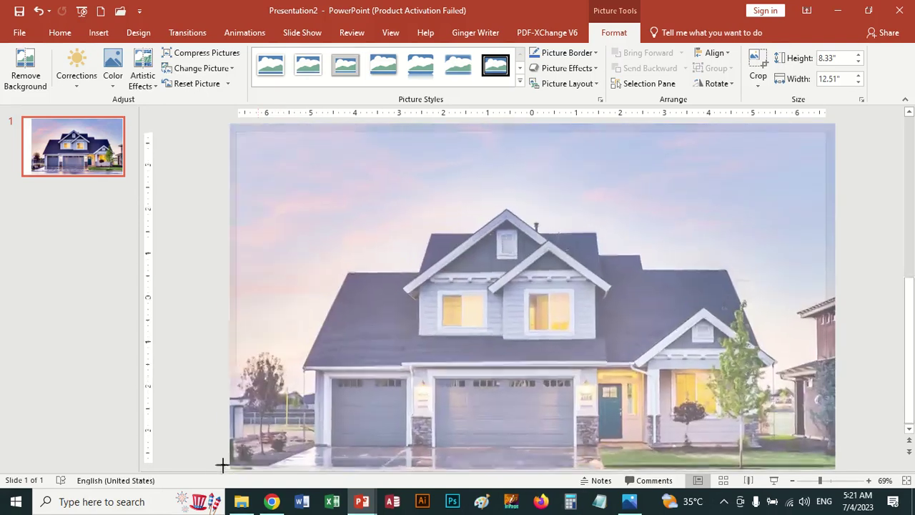
pyautogui.moveTo(282, 462); pyautogui.dragTo(222, 468)
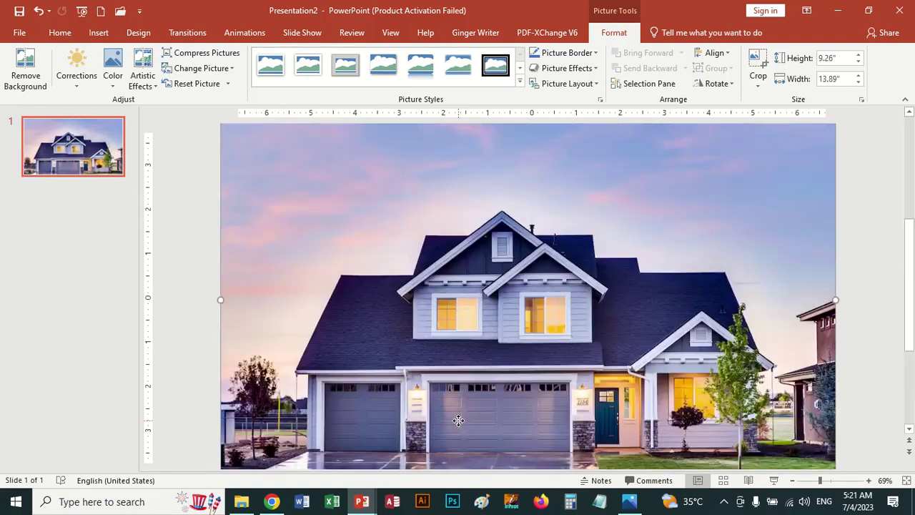
pyautogui.moveTo(461, 426)
pyautogui.mouseDown()
pyautogui.moveTo(451, 359)
pyautogui.moveTo(460, 381)
pyautogui.moveTo(483, 380)
pyautogui.moveTo(470, 379)
pyautogui.mouseUp()
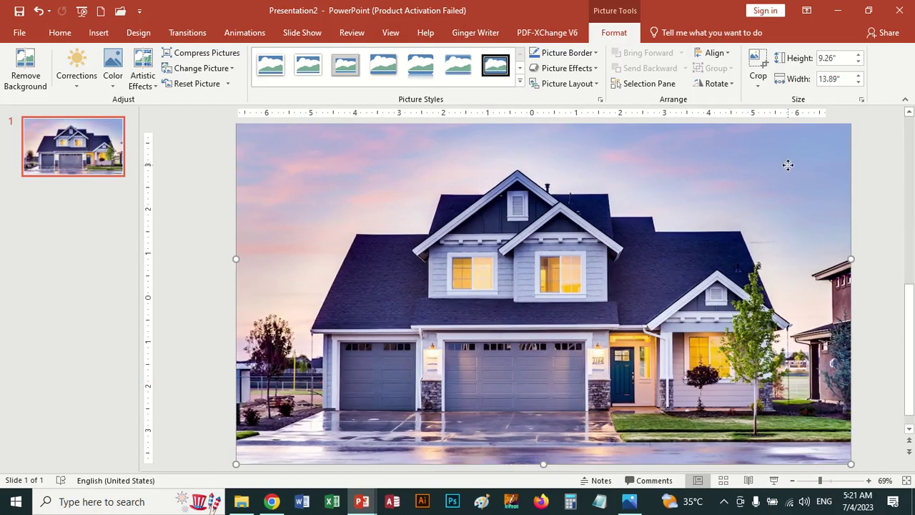
# Crop the photo's top and right to the slide edges, leaving it 7.5" by 13.33"
pyautogui.click(758, 63)
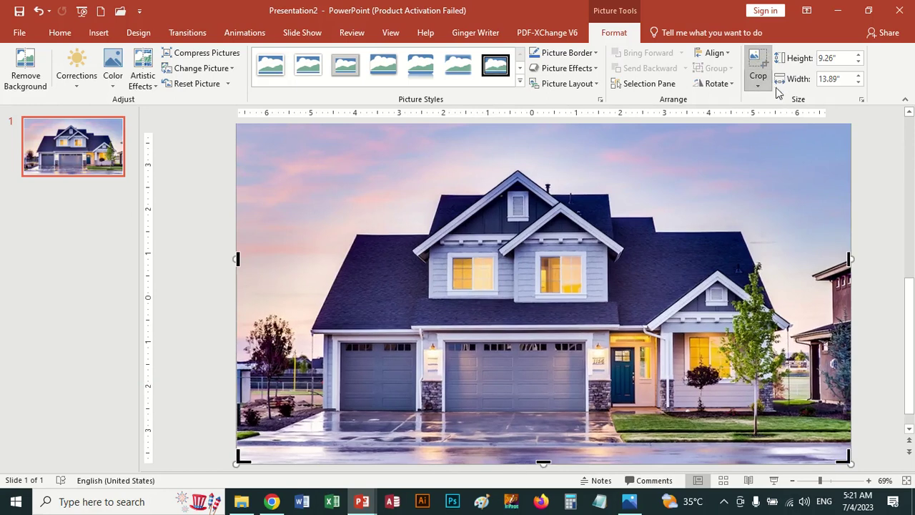
pyautogui.scroll(1, 882, 237)
pyautogui.scroll(1, 881, 235)
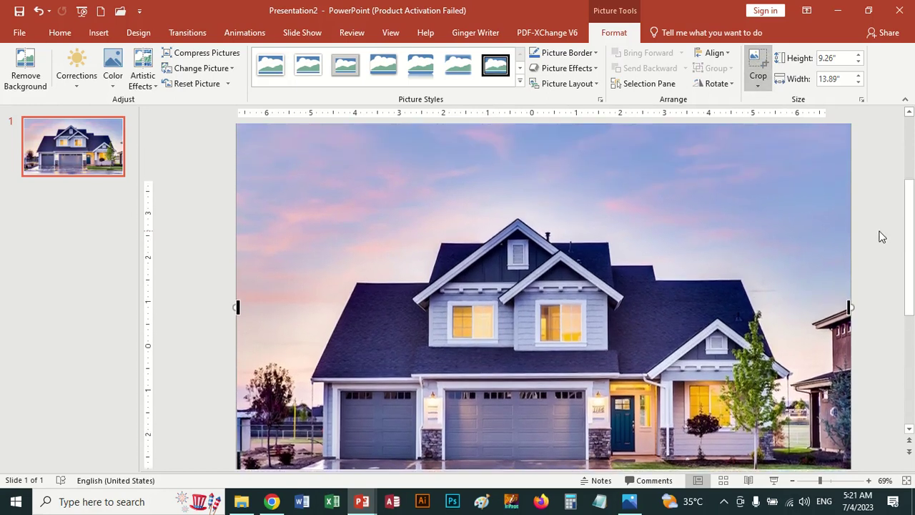
pyautogui.scroll(1, 880, 225)
pyautogui.scroll(1, 881, 218)
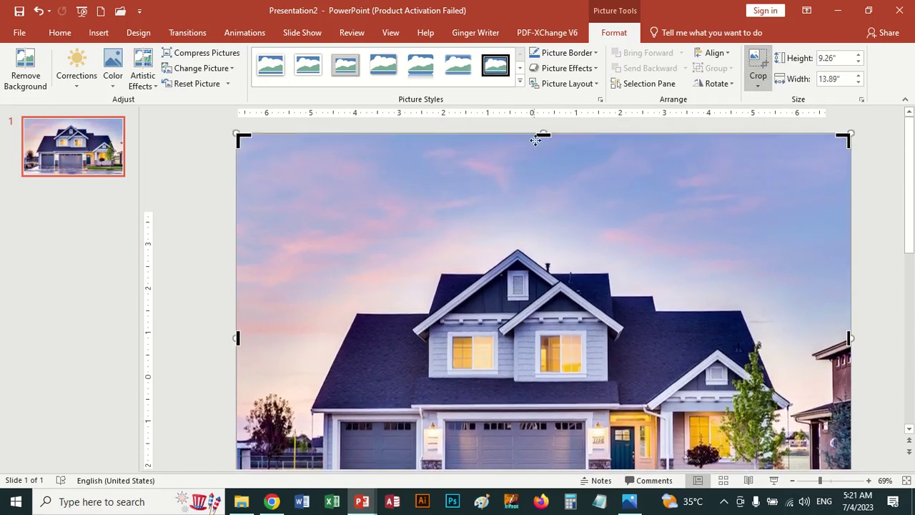
pyautogui.moveTo(543, 132)
pyautogui.mouseDown()
pyautogui.moveTo(530, 240)
pyautogui.moveTo(531, 205)
pyautogui.mouseUp()
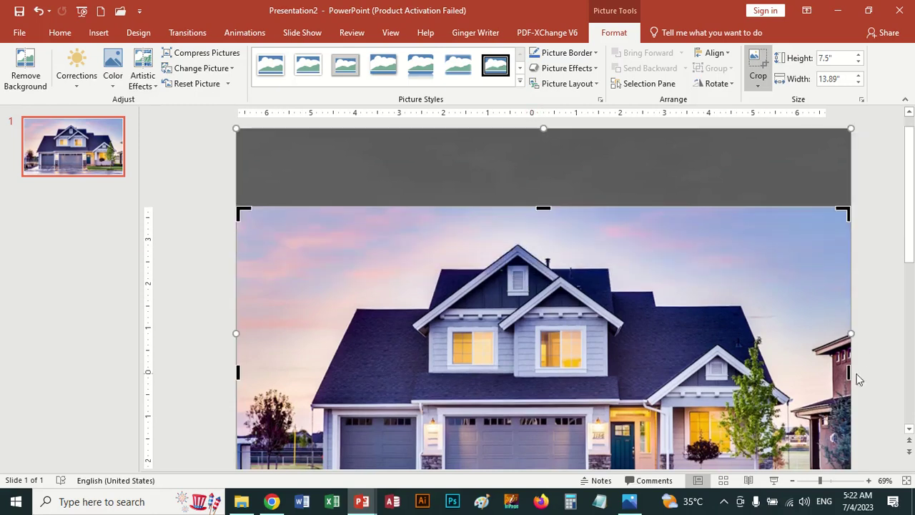
pyautogui.click(857, 375)
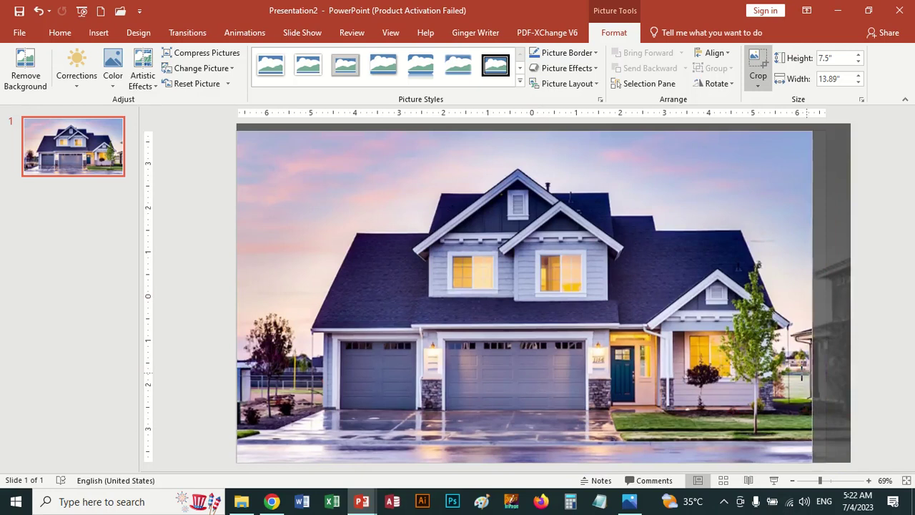
pyautogui.moveTo(840, 371)
pyautogui.mouseDown()
pyautogui.moveTo(821, 371)
pyautogui.moveTo(834, 371)
pyautogui.mouseUp()
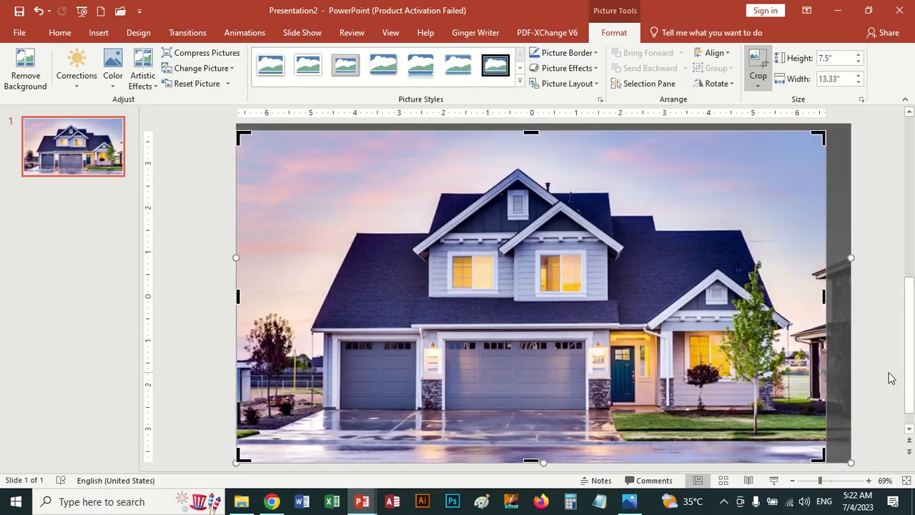
pyautogui.click(754, 59)
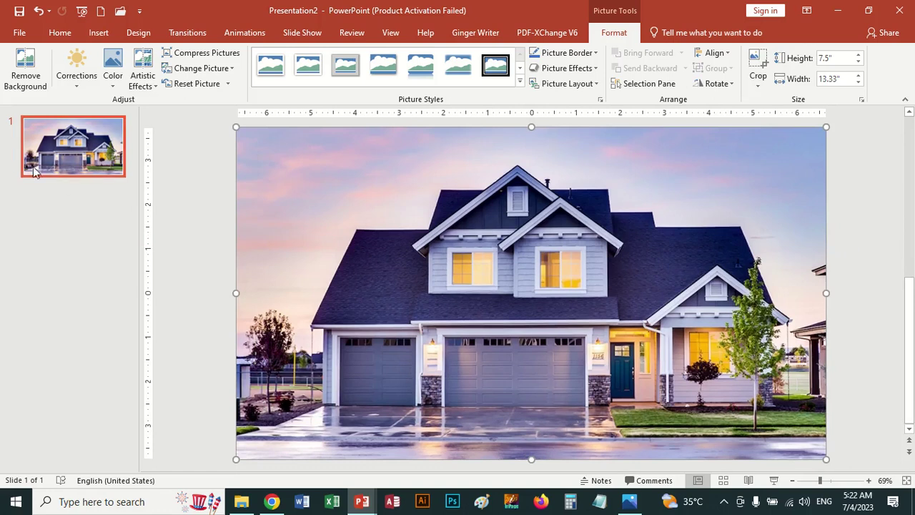
pyautogui.click(51, 146)
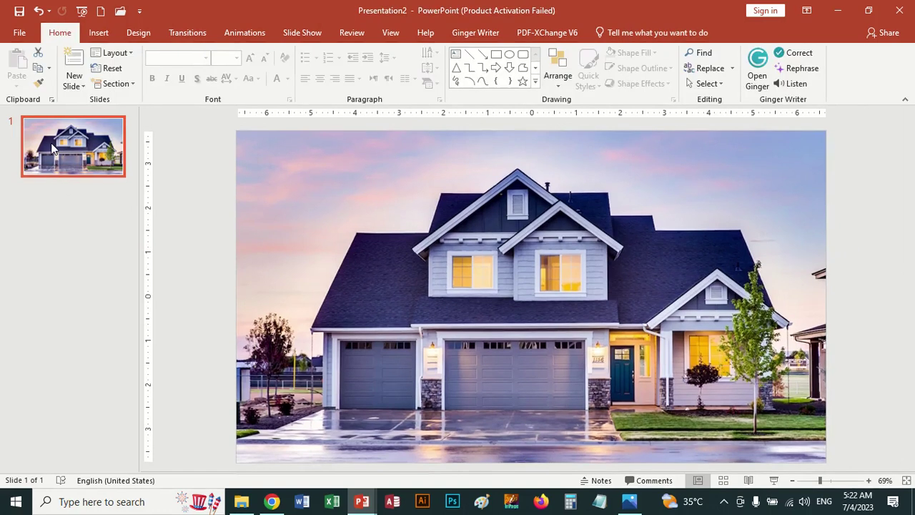
# Duplicate slide 1 and replace its photo with the green house pexels-binyamin-mellish-1396132
pyautogui.hotkey('ctrl', 'd')
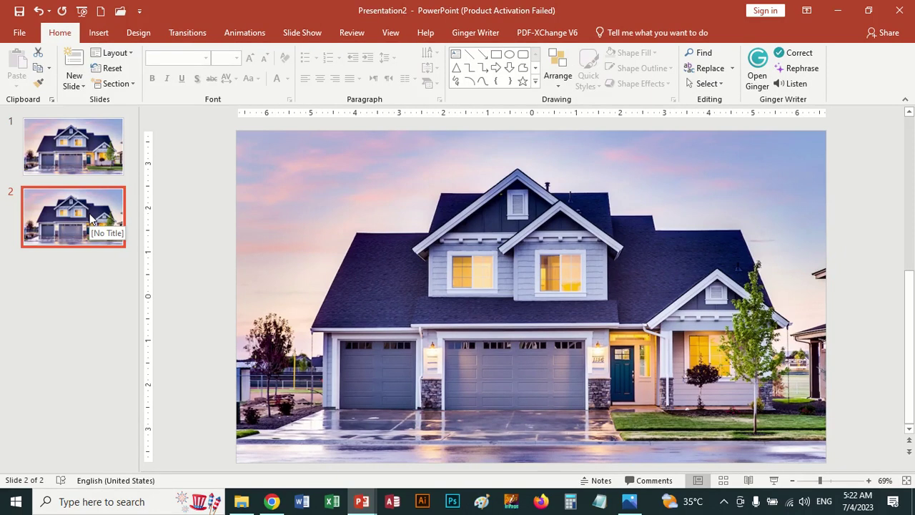
pyautogui.click(481, 234)
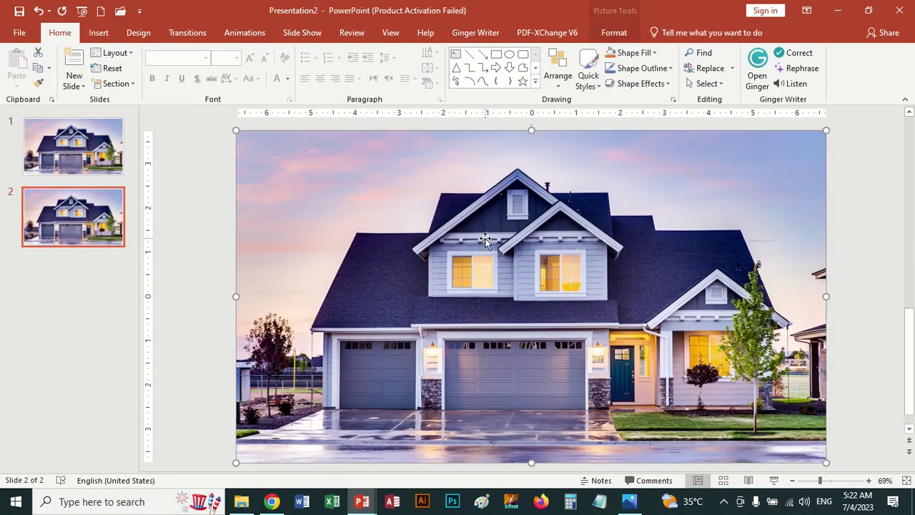
pyautogui.click(233, 69)
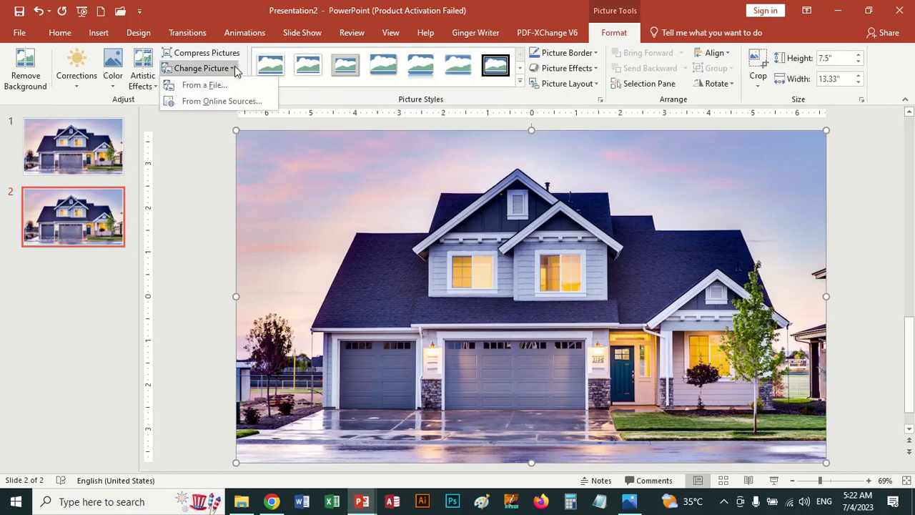
pyautogui.click(231, 86)
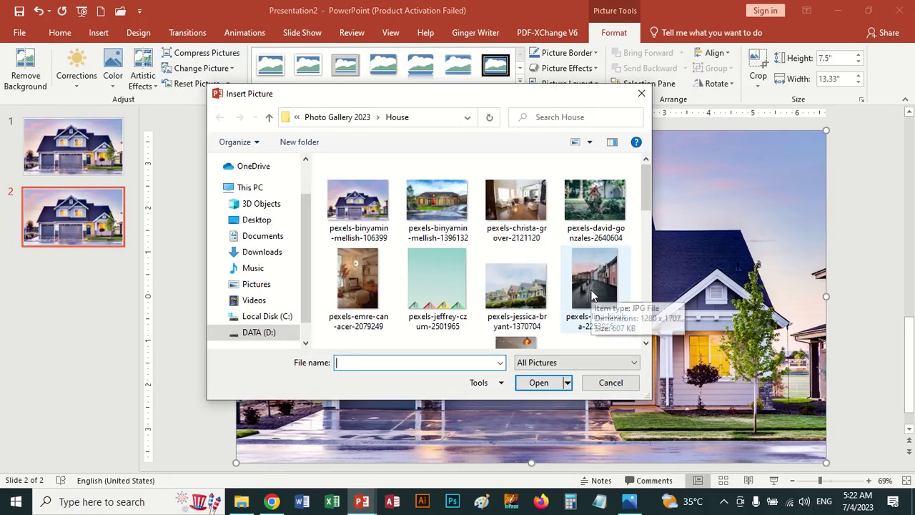
pyautogui.click(439, 203)
pyautogui.doubleClick(438, 203)
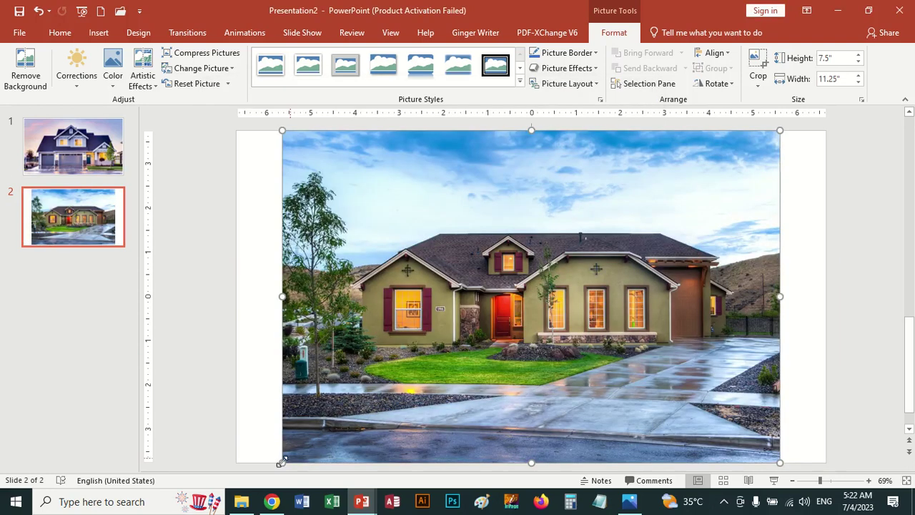
# Resize the green house photo to 13.33" wide and move it up to the slide's top
pyautogui.moveTo(281, 462); pyautogui.dragTo(235, 479)
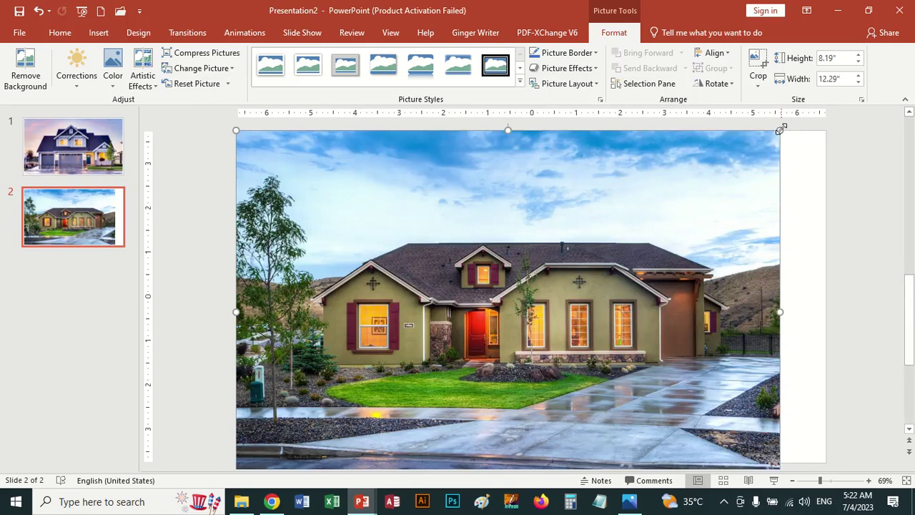
pyautogui.moveTo(780, 131); pyautogui.dragTo(831, 114)
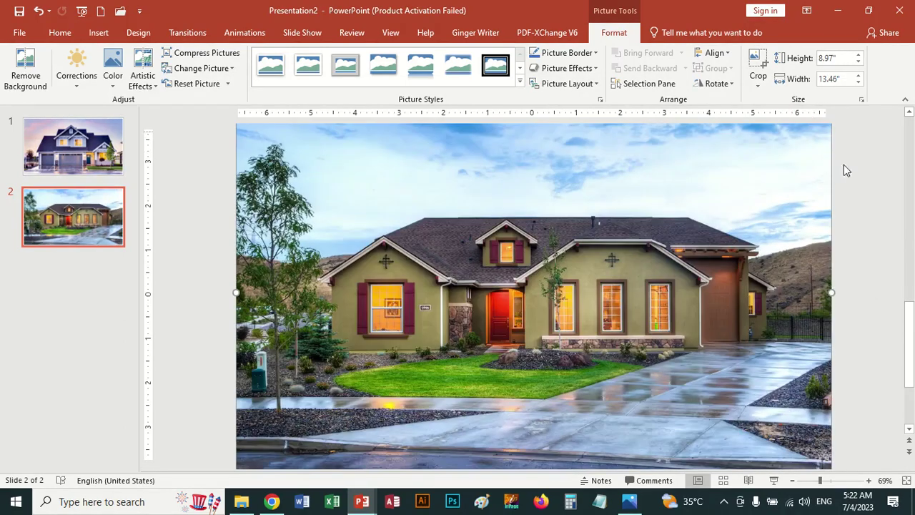
pyautogui.scroll(1, 834, 194)
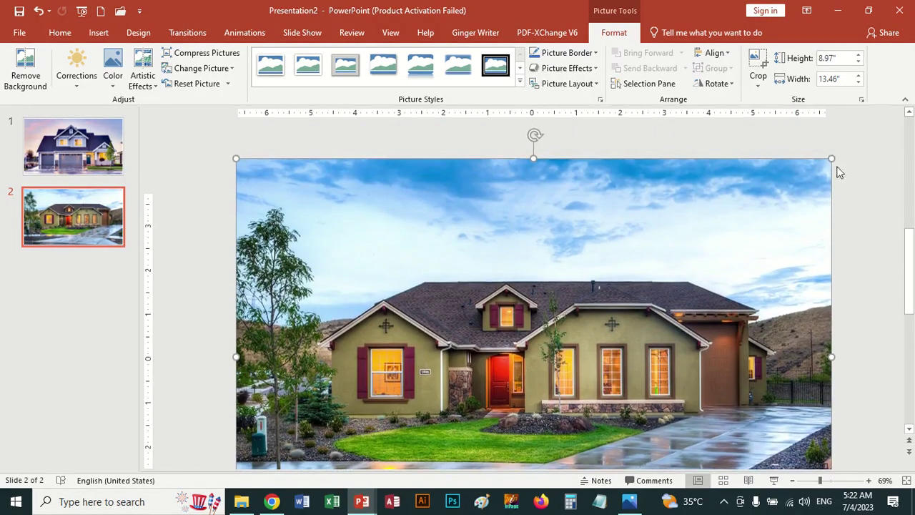
pyautogui.moveTo(831, 157); pyautogui.dragTo(826, 165)
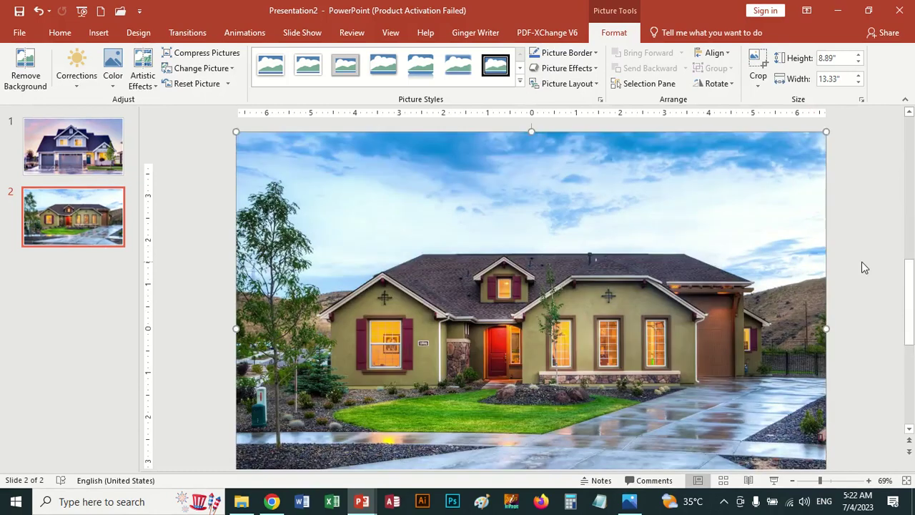
pyautogui.scroll(-3, 858, 264)
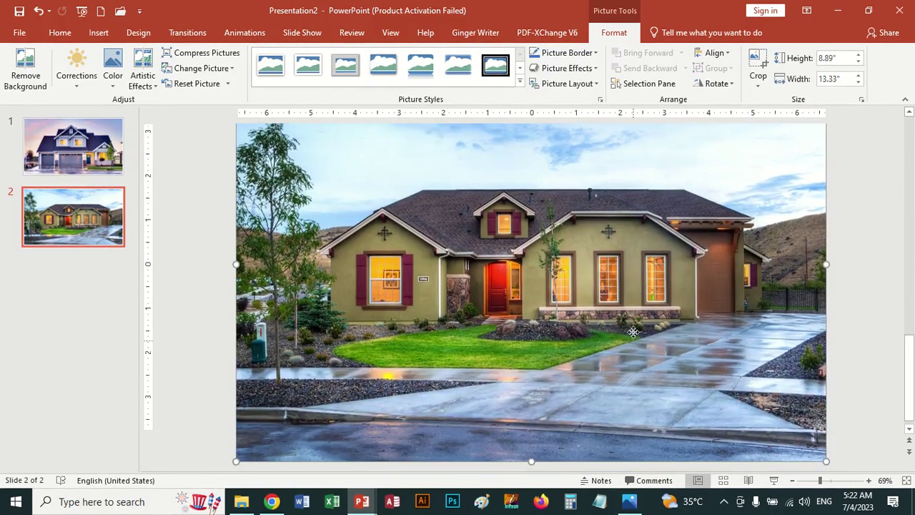
pyautogui.moveTo(634, 338); pyautogui.dragTo(634, 309)
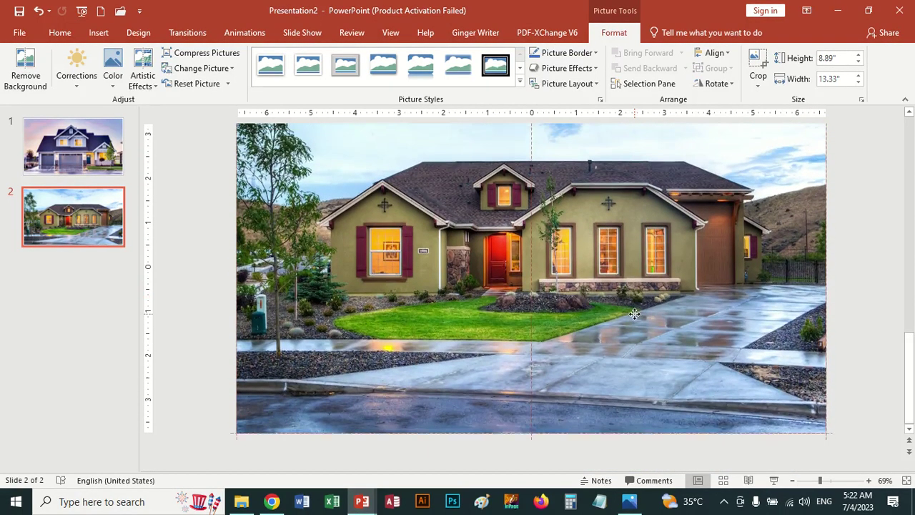
pyautogui.scroll(5, 715, 311)
# Check slide 1's photo size, then try cropping slide 2's photo and back out
pyautogui.scroll(3, 745, 312)
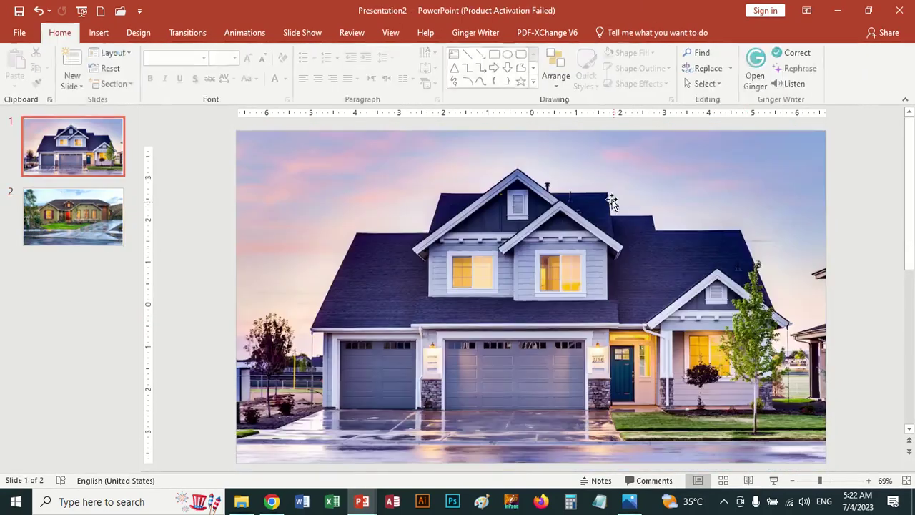
pyautogui.click(732, 193)
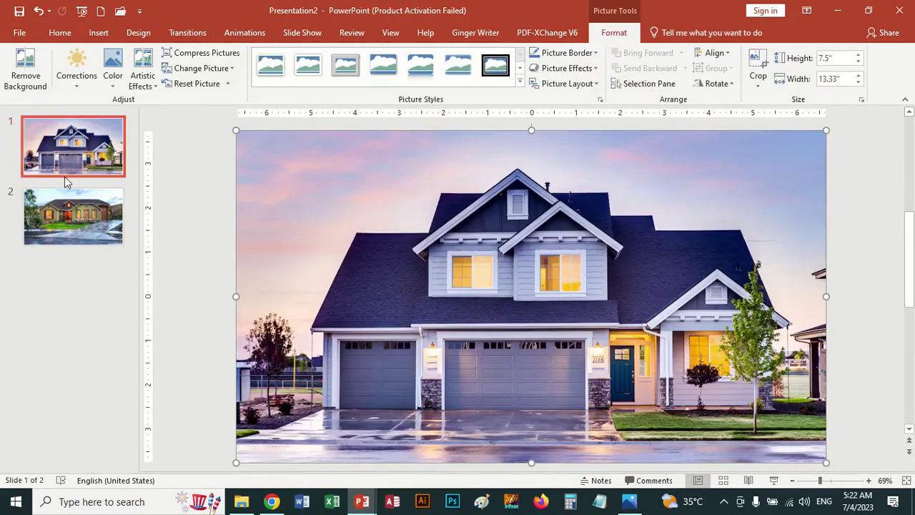
pyautogui.click(72, 209)
pyautogui.click(492, 206)
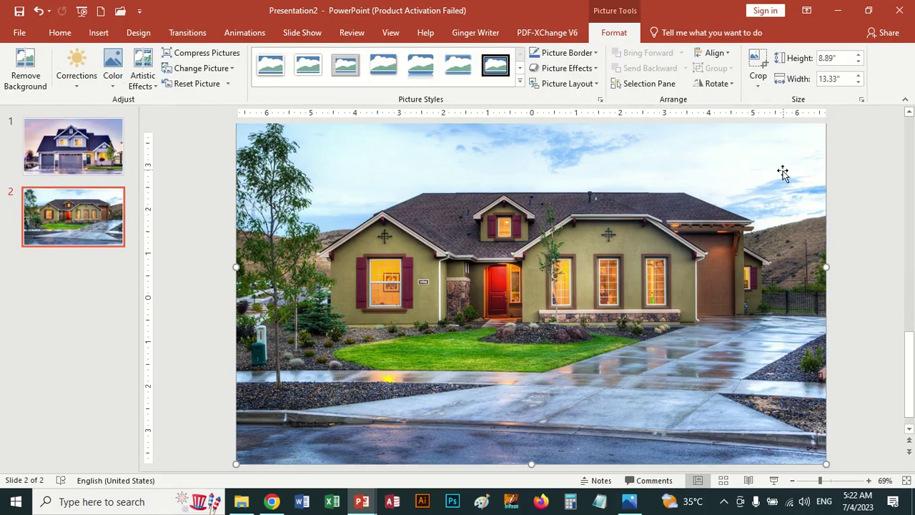
pyautogui.click(759, 68)
pyautogui.scroll(3, 885, 235)
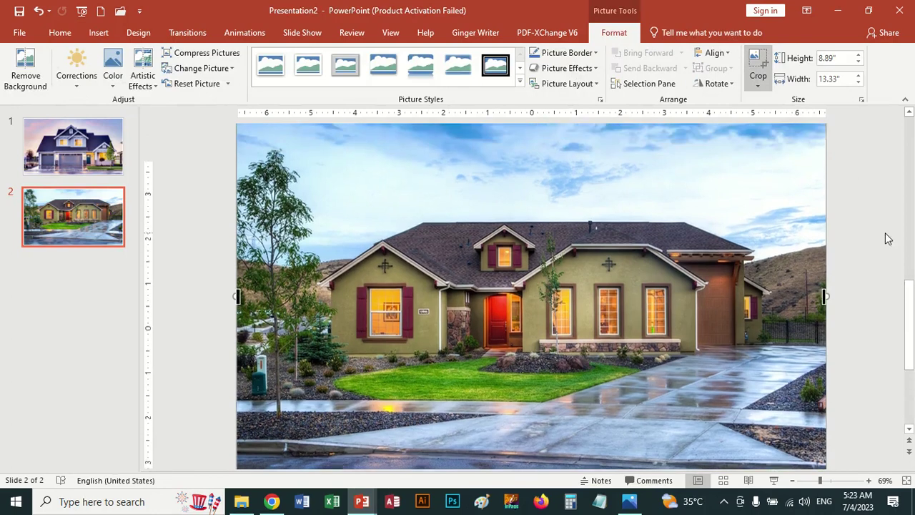
pyautogui.click(890, 315)
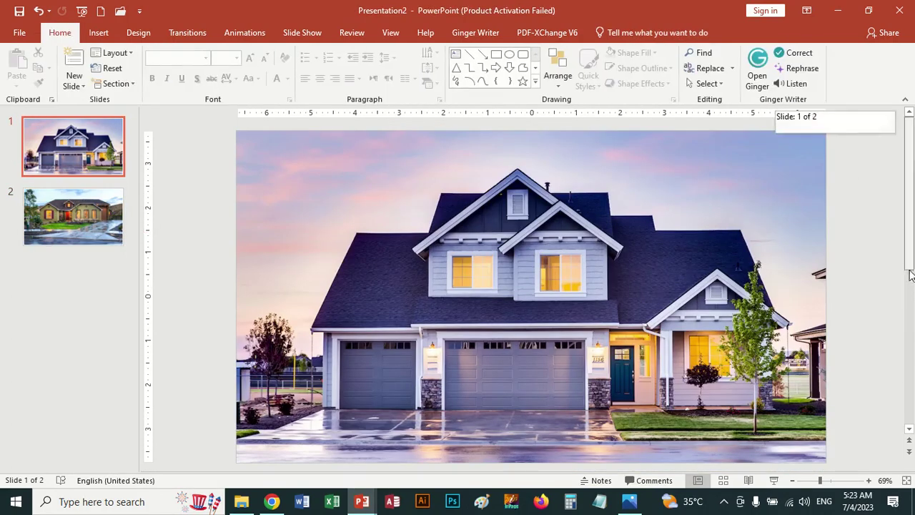
pyautogui.click(65, 218)
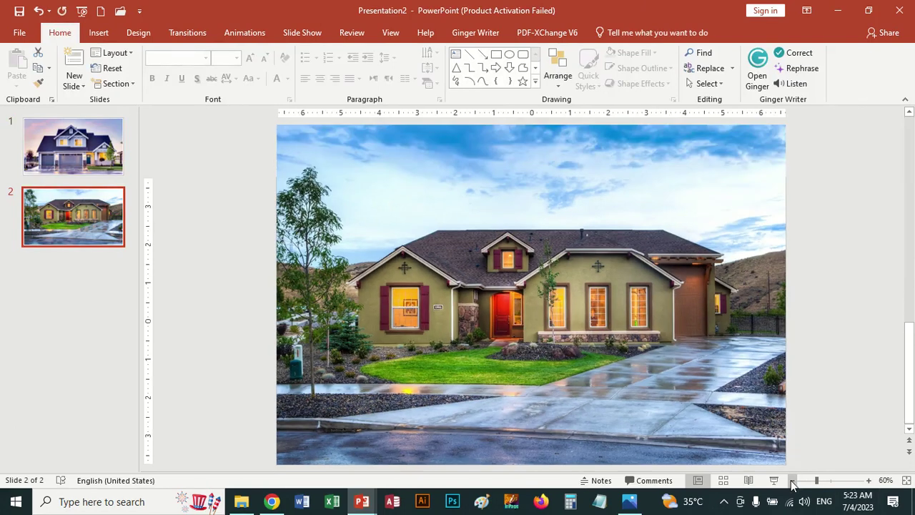
# Crop the sky off the green house photo so it measures 7.5" by 13.33"
pyautogui.click(792, 480)
pyautogui.click(792, 479)
pyautogui.click(609, 166)
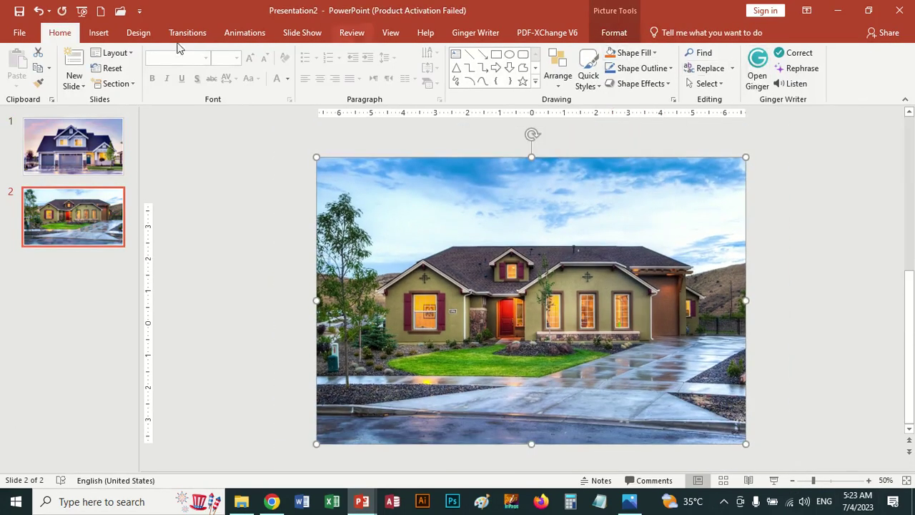
pyautogui.doubleClick(658, 184)
pyautogui.click(766, 64)
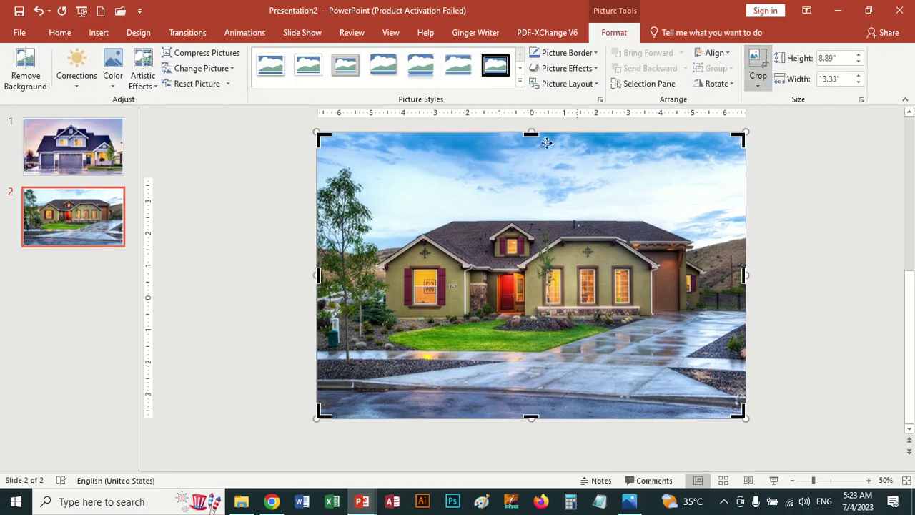
pyautogui.moveTo(531, 132)
pyautogui.mouseDown()
pyautogui.moveTo(527, 214)
pyautogui.moveTo(527, 179)
pyautogui.mouseUp()
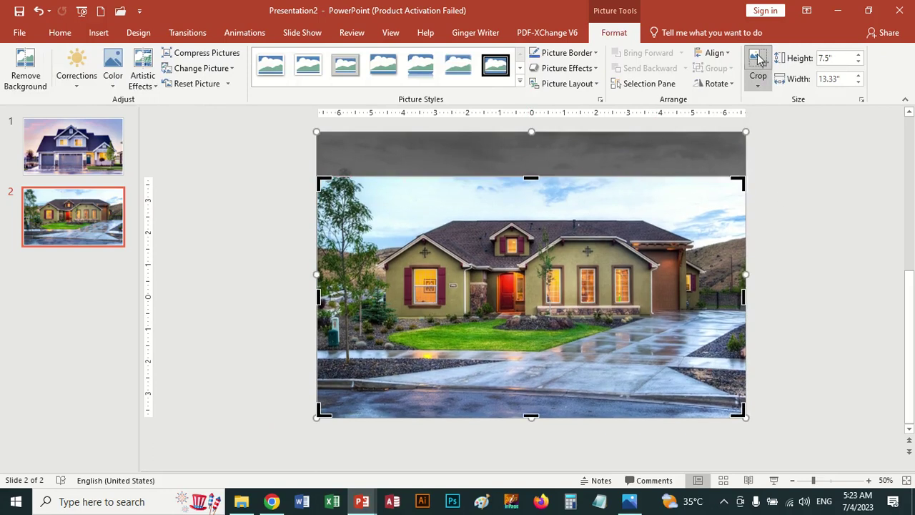
pyautogui.click(759, 62)
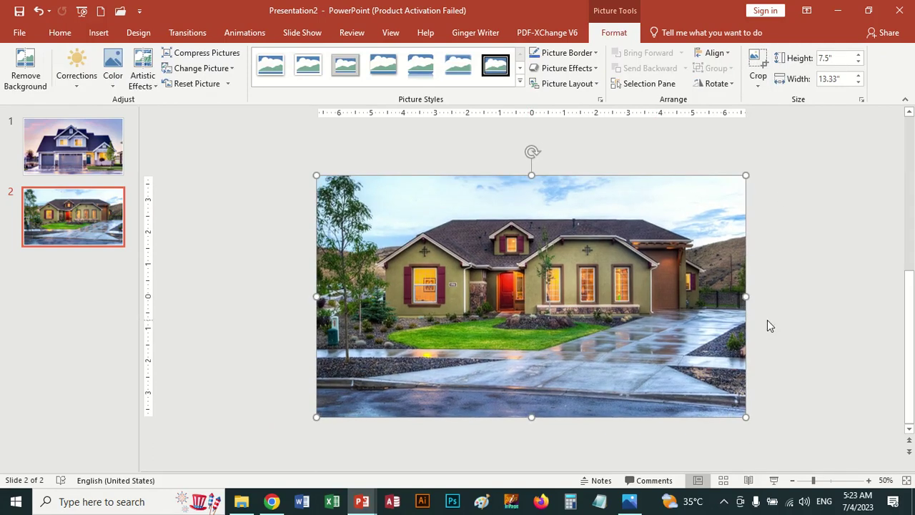
# Duplicate slide 2 and swap its photo for the scott-webb white house with picket fence
pyautogui.click(96, 226)
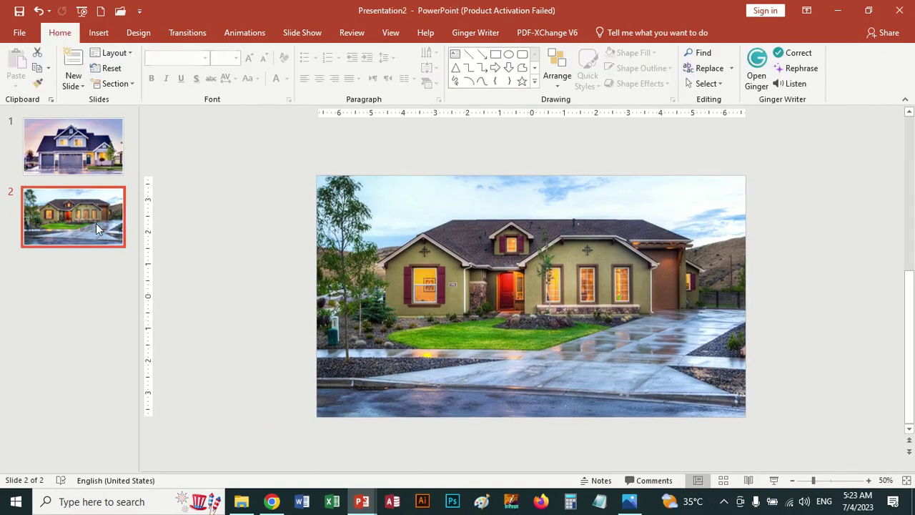
pyautogui.hotkey('ctrl', 'd')
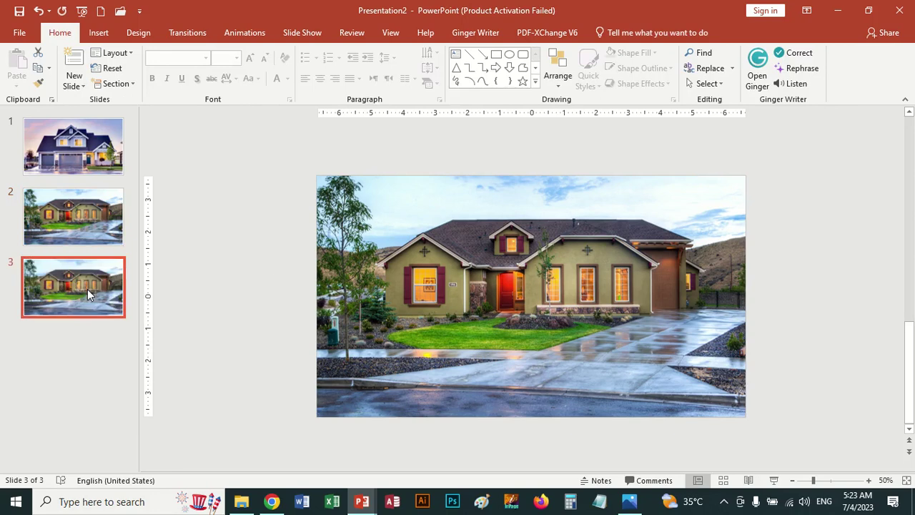
pyautogui.click(531, 296)
pyautogui.click(614, 33)
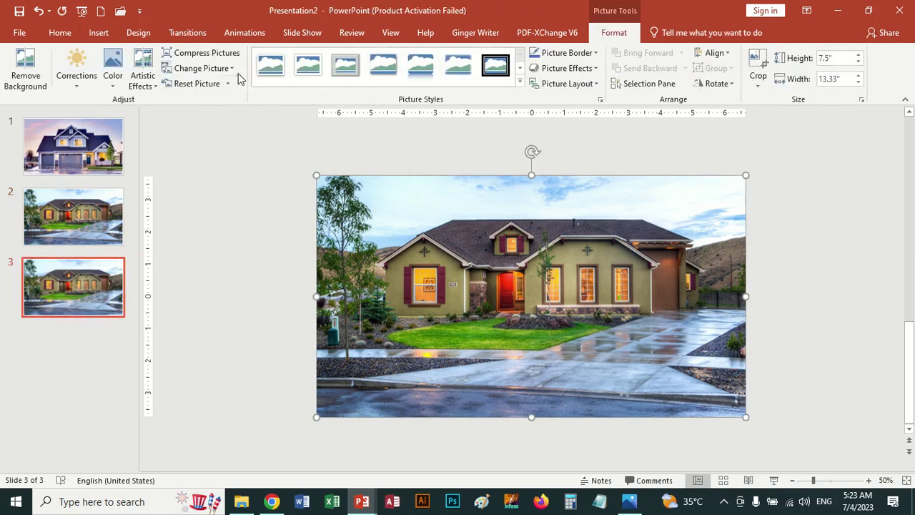
pyautogui.click(230, 68)
pyautogui.click(226, 85)
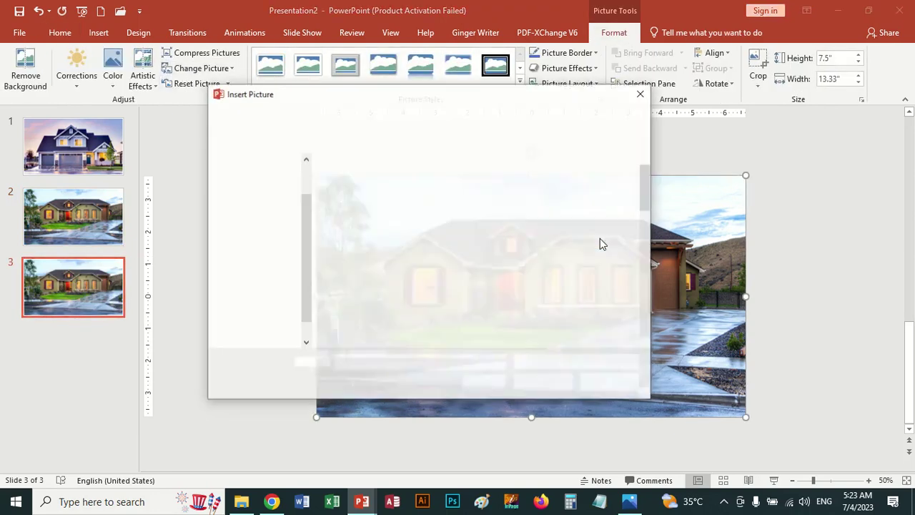
pyautogui.scroll(-3, 529, 250)
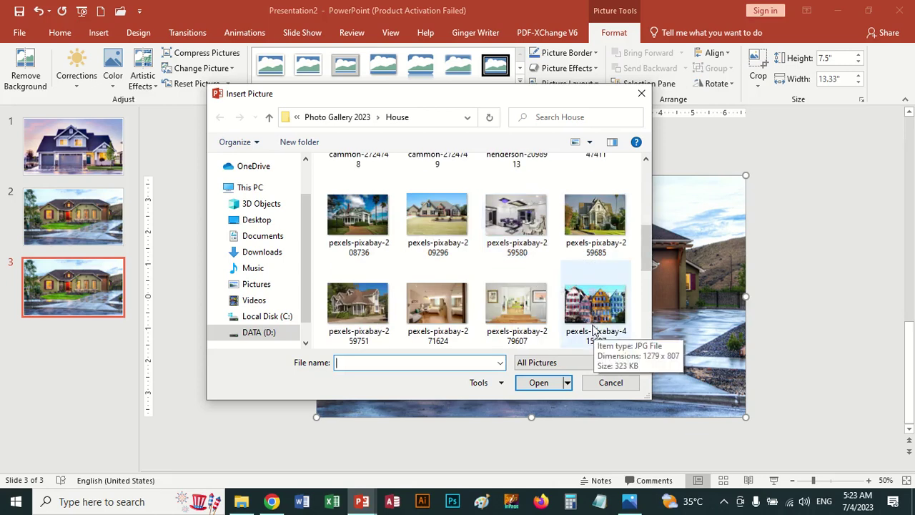
pyautogui.scroll(-1, 594, 333)
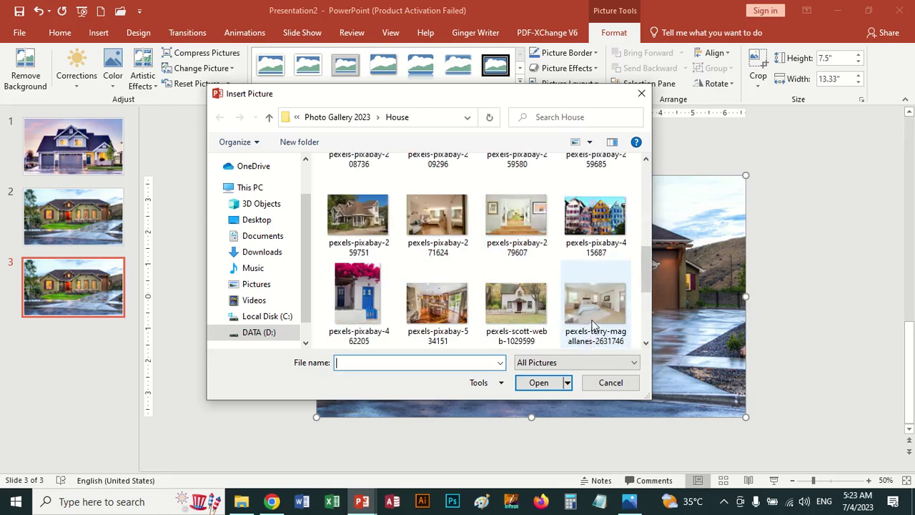
pyautogui.doubleClick(520, 306)
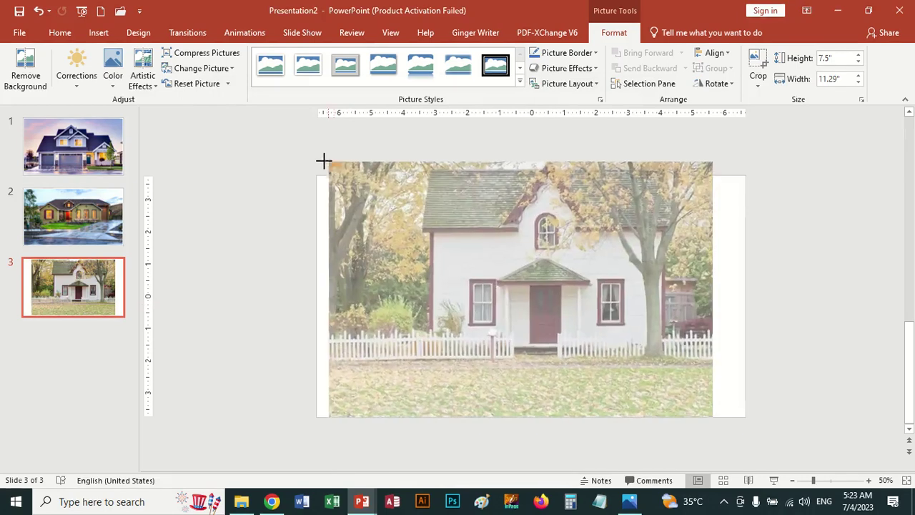
# Widen the white house photo to 13.33" and crop the lawn off its bottom to 7.68" tall
pyautogui.moveTo(349, 174); pyautogui.dragTo(317, 157)
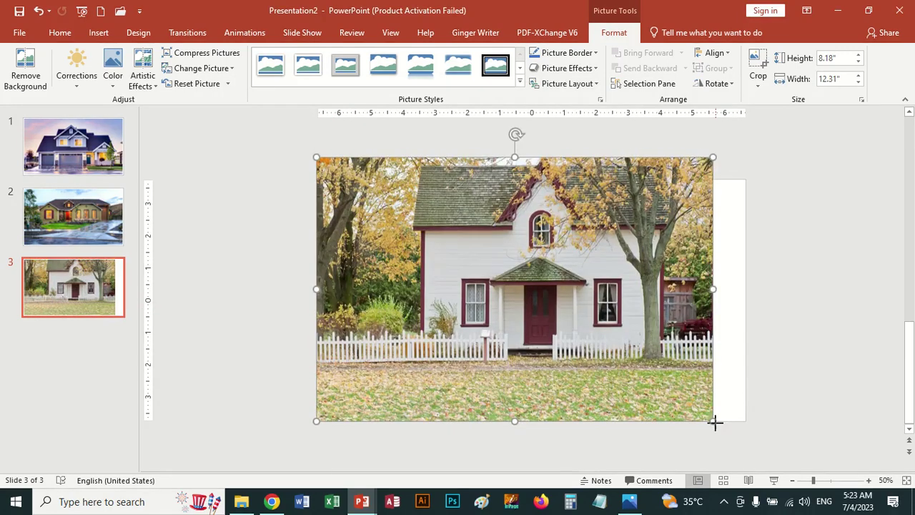
pyautogui.moveTo(715, 421); pyautogui.dragTo(747, 441)
pyautogui.moveTo(609, 291); pyautogui.dragTo(612, 319)
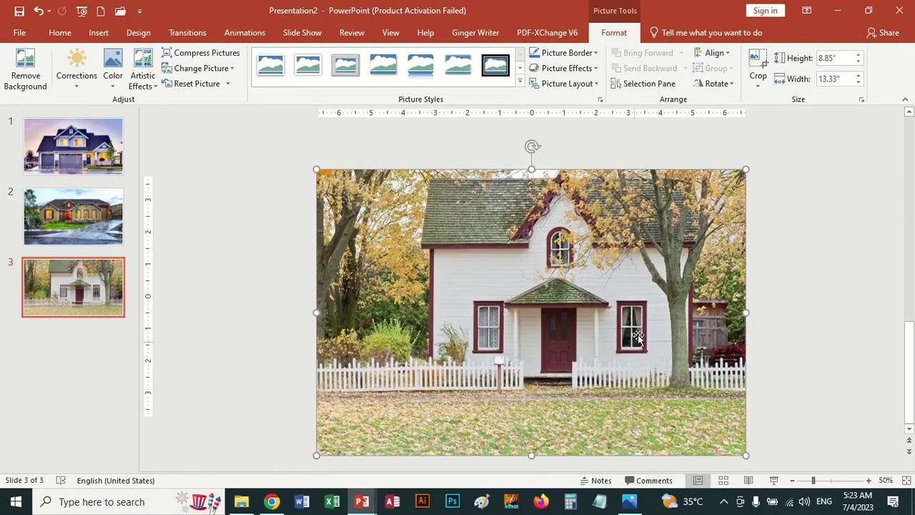
pyautogui.click(756, 57)
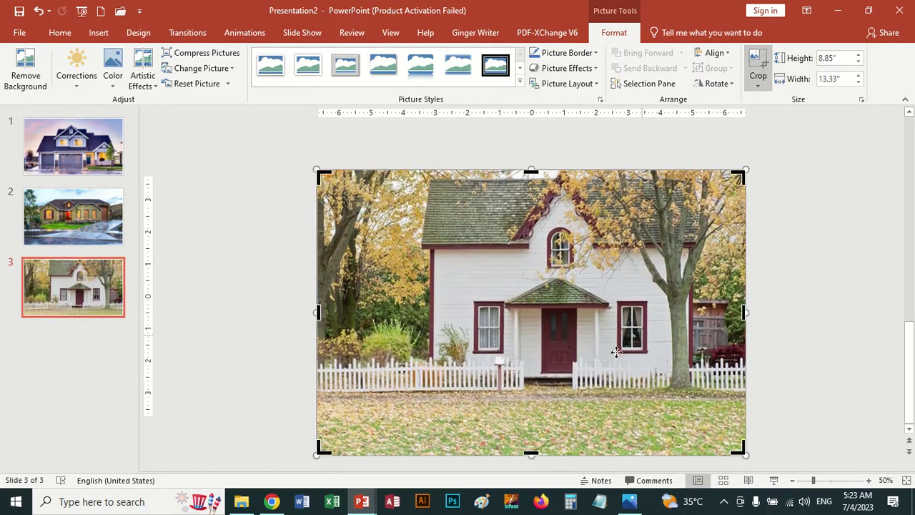
pyautogui.moveTo(531, 455); pyautogui.dragTo(535, 415)
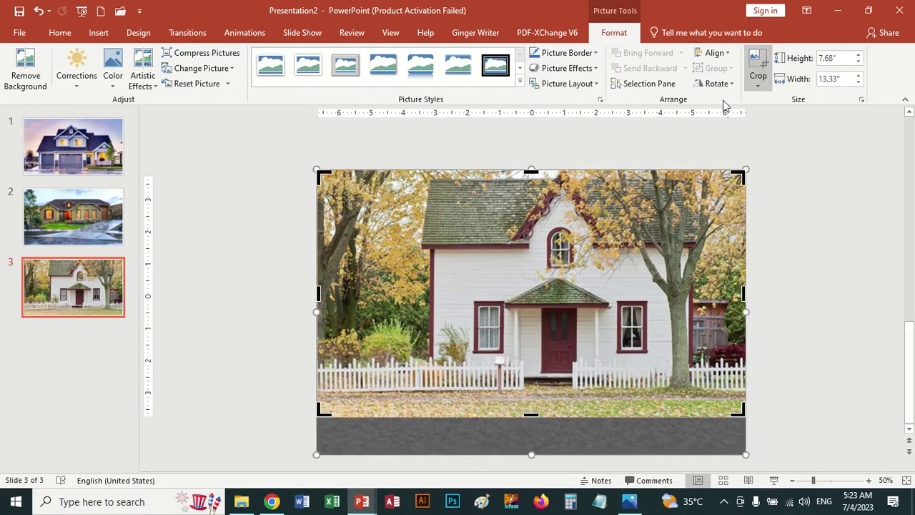
pyautogui.click(755, 59)
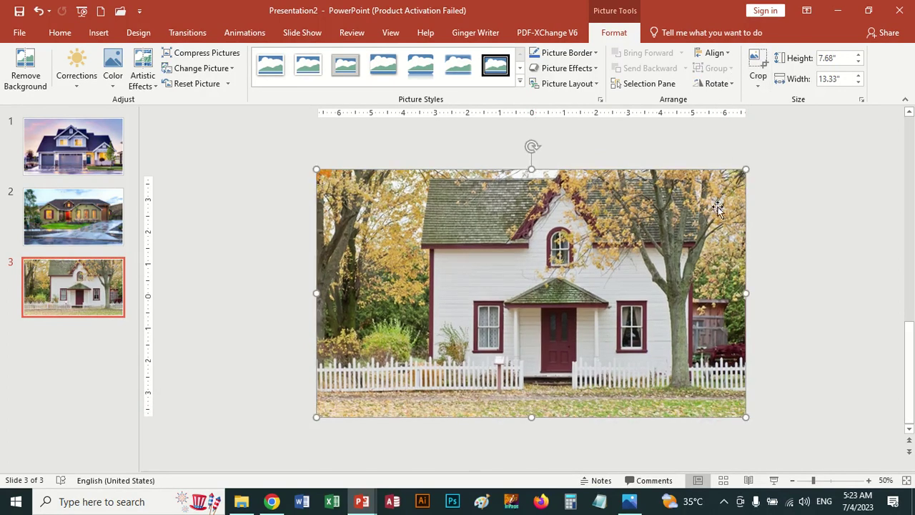
pyautogui.click(73, 288)
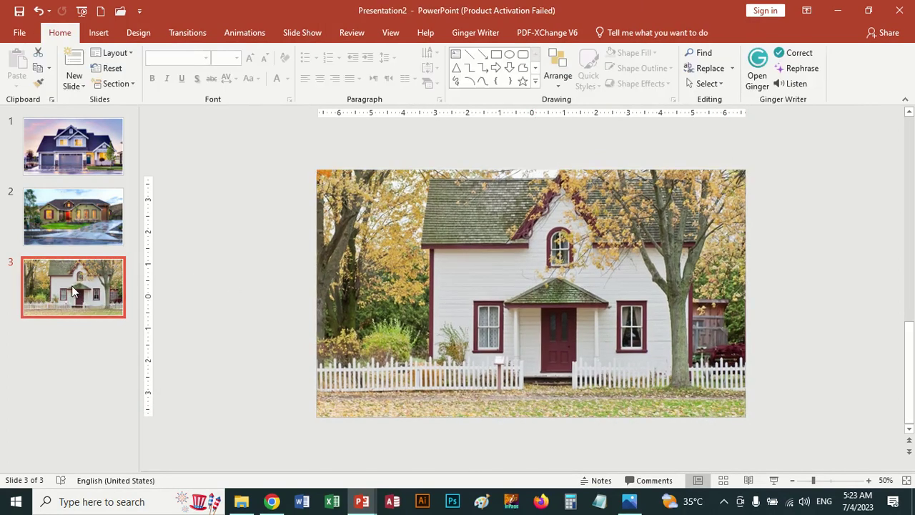
# Duplicate slide 3 and replace its photo with the hallway interior image
pyautogui.hotkey('ctrl', 'd')
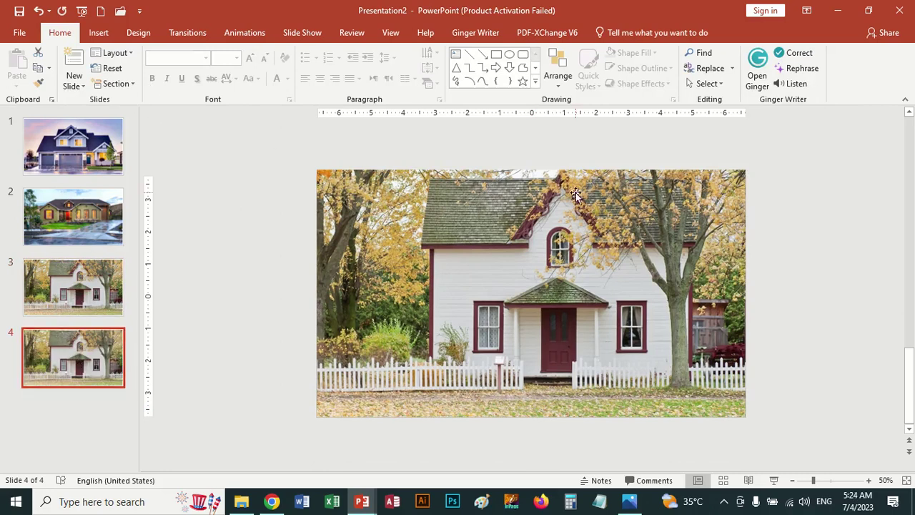
pyautogui.click(544, 238)
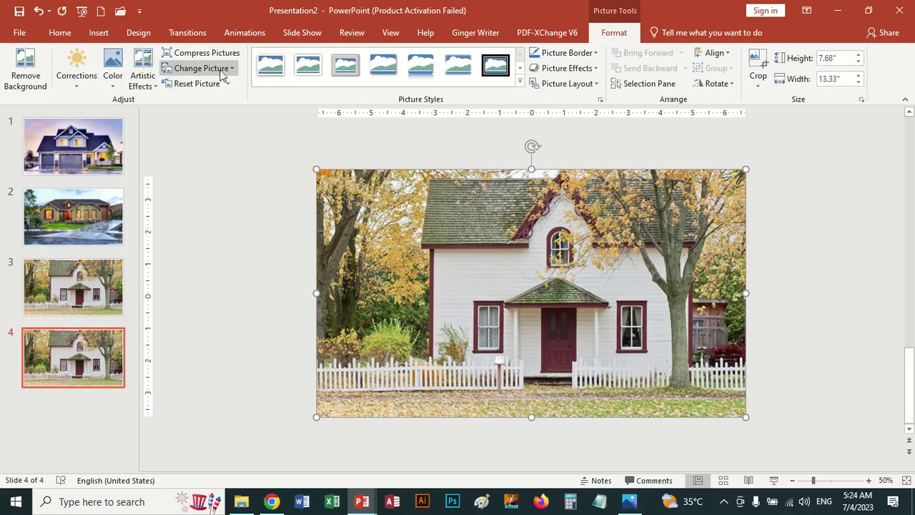
pyautogui.click(221, 71)
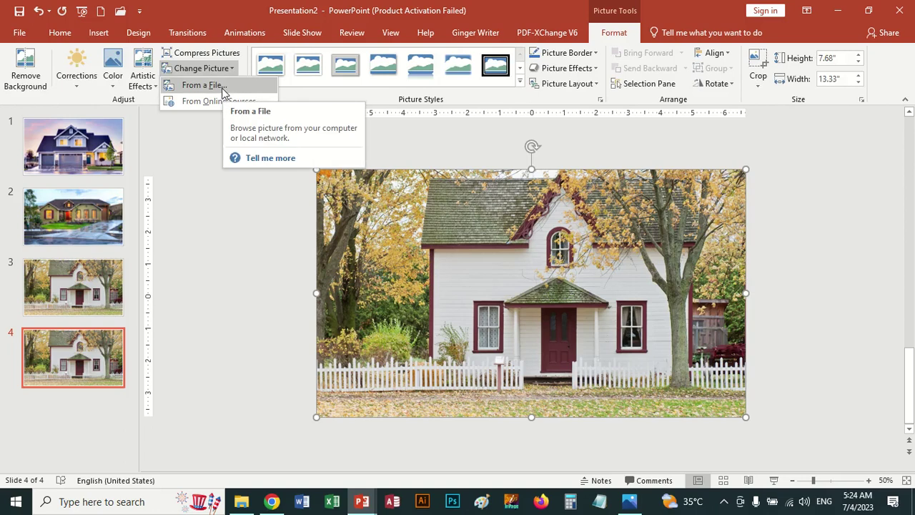
pyautogui.click(223, 86)
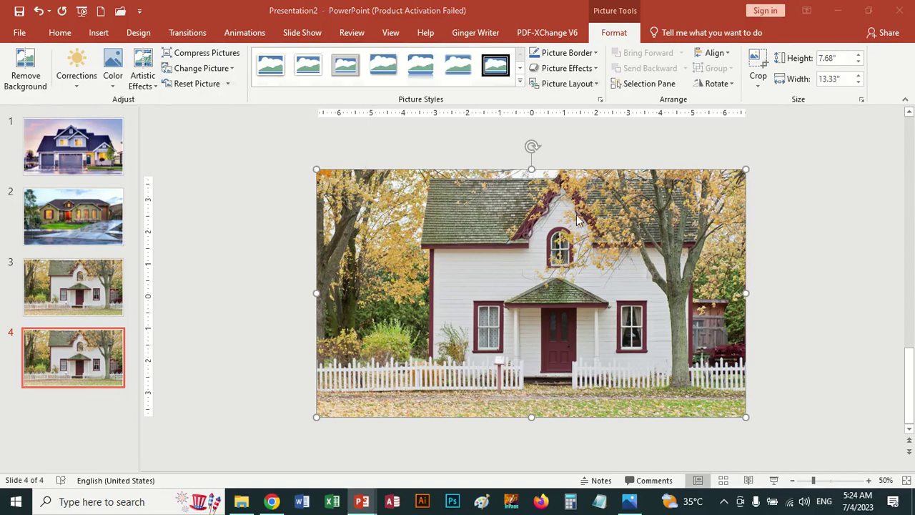
pyautogui.scroll(-5, 547, 260)
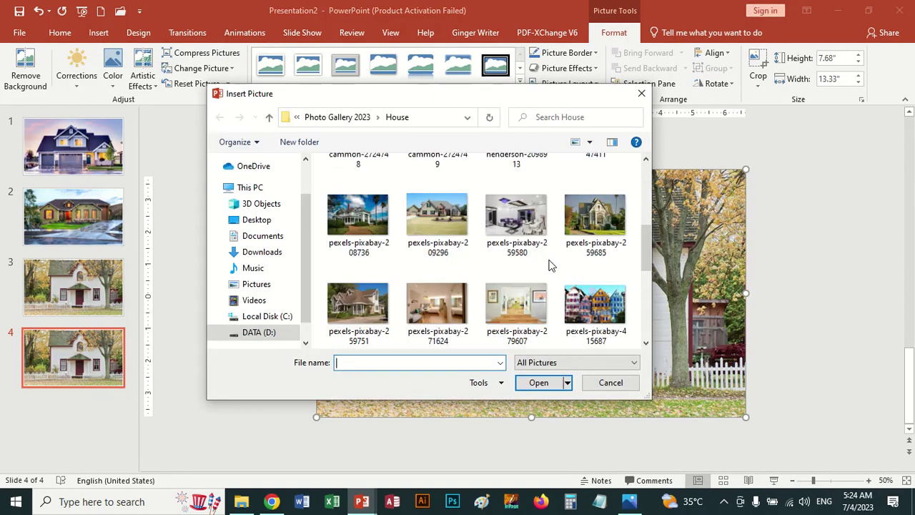
pyautogui.doubleClick(516, 303)
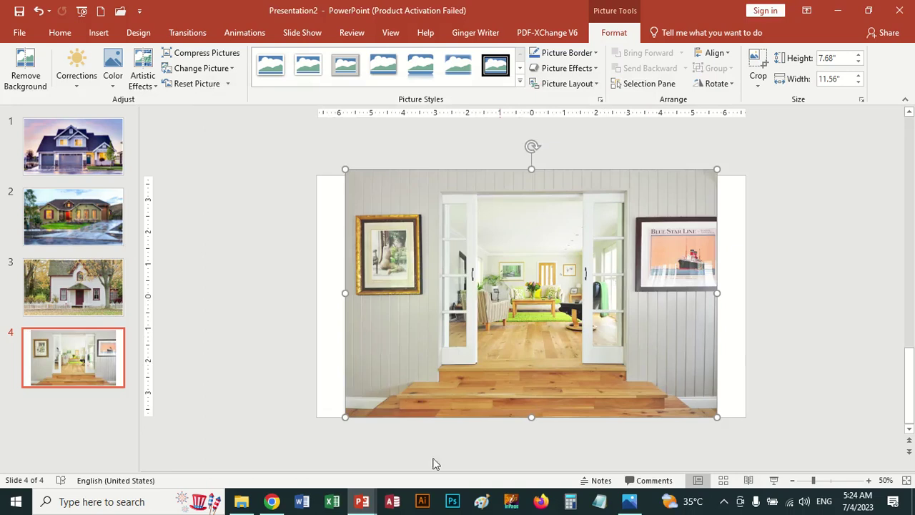
# Enlarge the hallway picture to the slide width and crop its bottom to 13.33" by 7.5"
pyautogui.moveTo(346, 417); pyautogui.dragTo(319, 435)
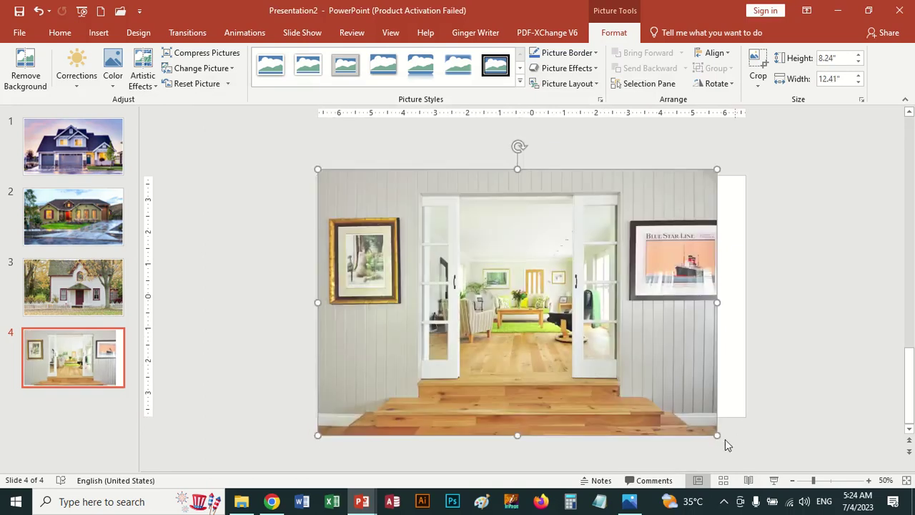
pyautogui.moveTo(717, 436); pyautogui.dragTo(745, 453)
pyautogui.moveTo(653, 317); pyautogui.dragTo(647, 312)
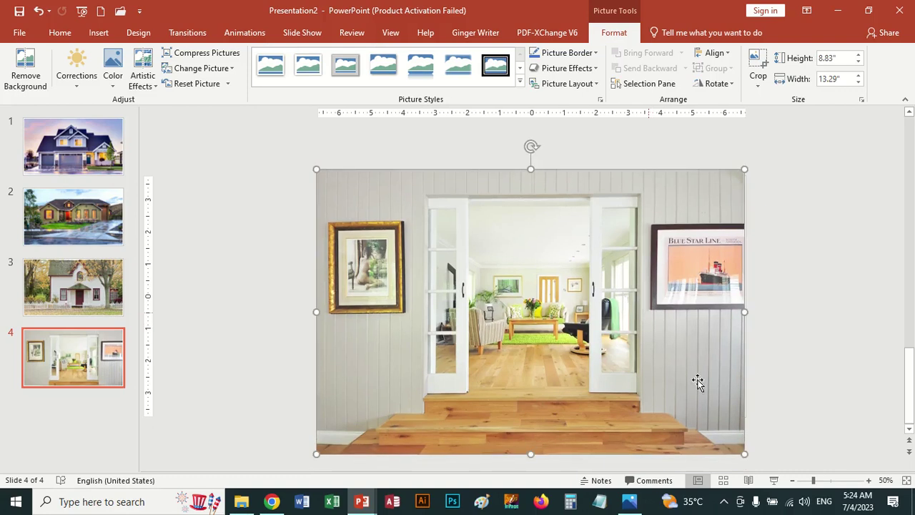
pyautogui.moveTo(743, 453); pyautogui.dragTo(746, 455)
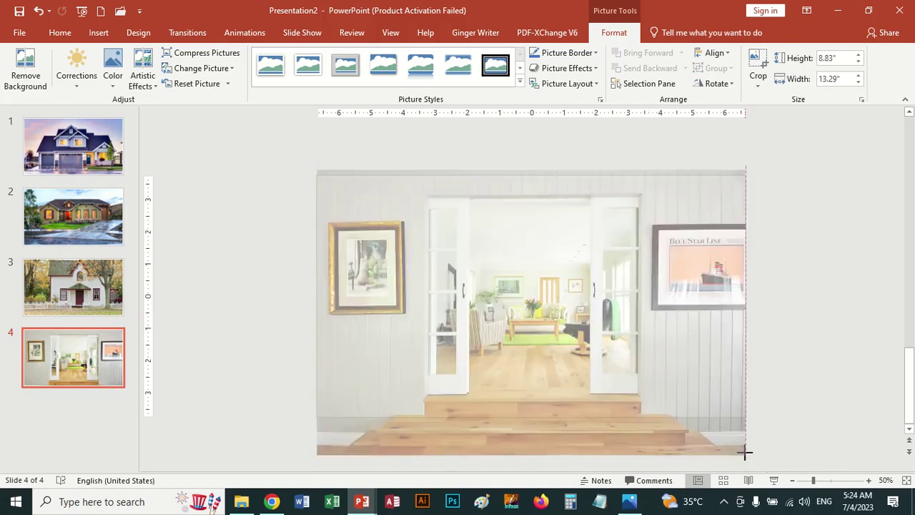
pyautogui.moveTo(656, 393); pyautogui.dragTo(662, 401)
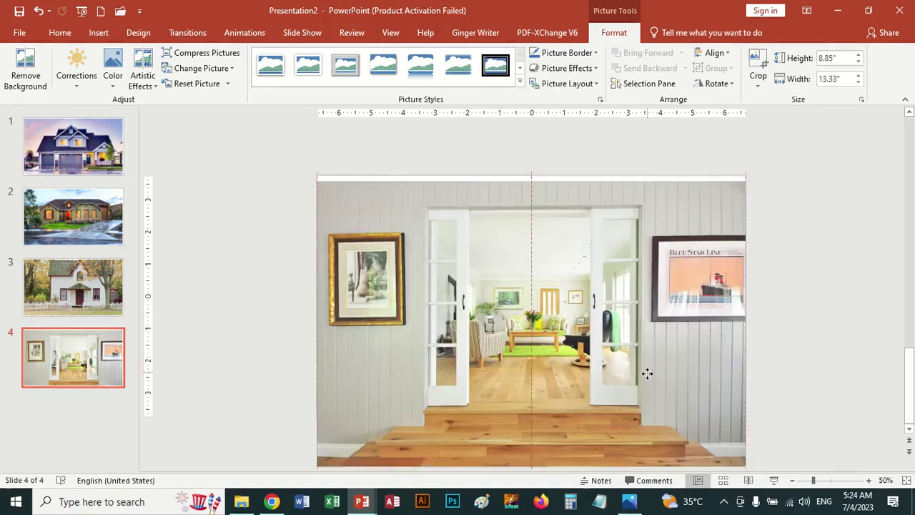
pyautogui.click(758, 63)
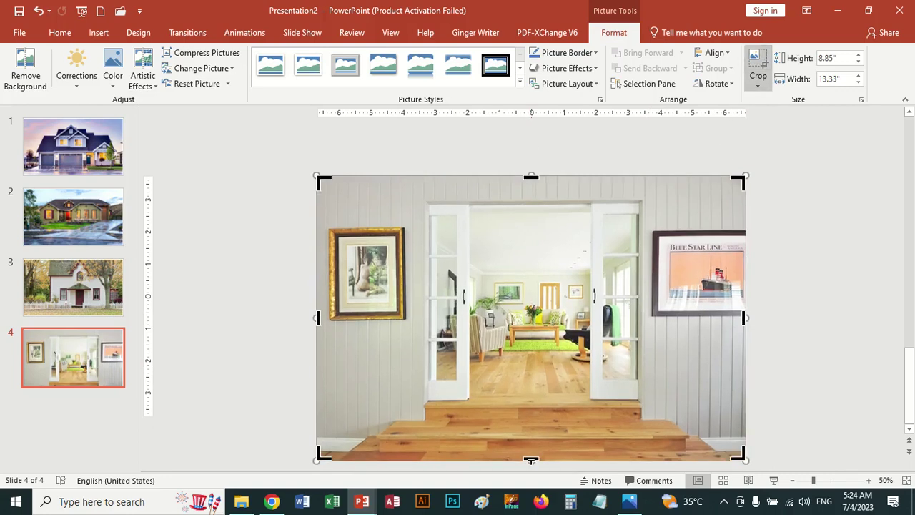
pyautogui.moveTo(530, 459)
pyautogui.mouseDown()
pyautogui.moveTo(537, 374)
pyautogui.moveTo(545, 423)
pyautogui.moveTo(537, 414)
pyautogui.mouseUp()
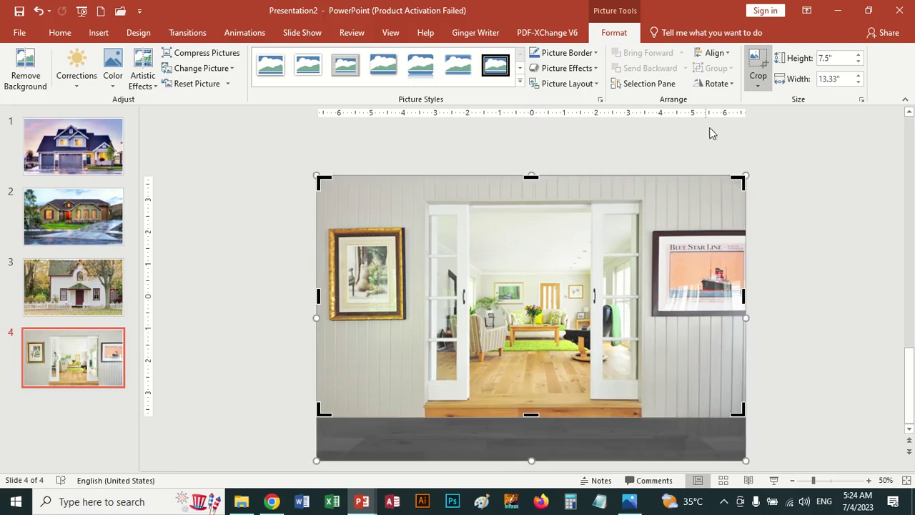
pyautogui.click(754, 57)
pyautogui.click(61, 362)
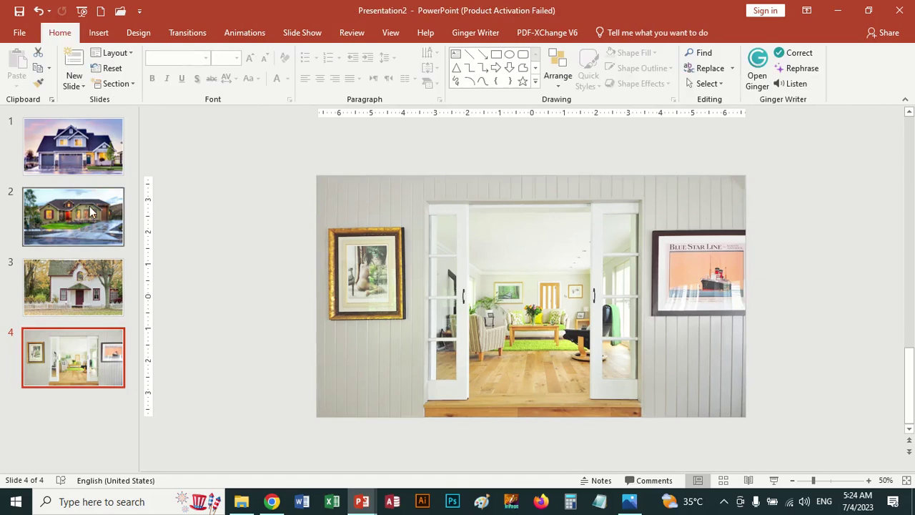
# Move the green house slide after the white house, then duplicate the hallway slide with the fairy-house image
pyautogui.moveTo(72, 214)
pyautogui.mouseDown()
pyautogui.moveTo(83, 363)
pyautogui.moveTo(80, 285)
pyautogui.mouseUp()
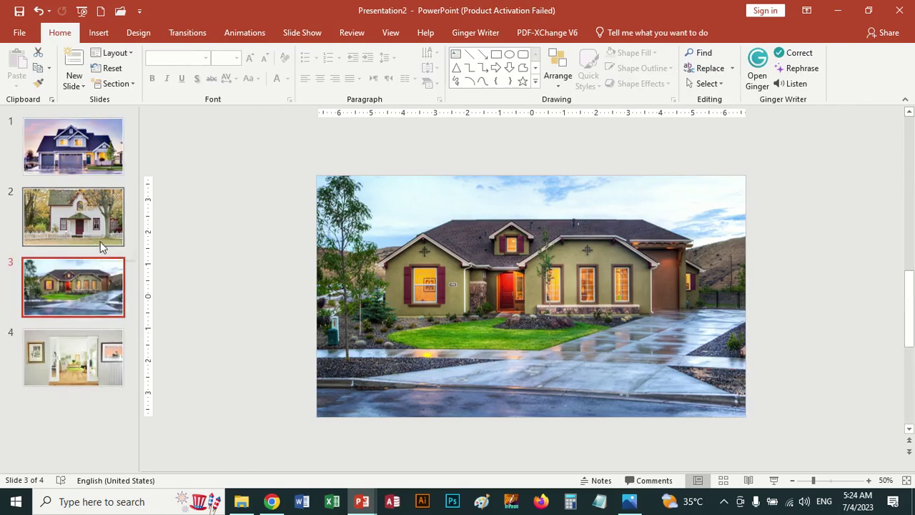
pyautogui.click(109, 356)
pyautogui.hotkey('ctrl', 'd')
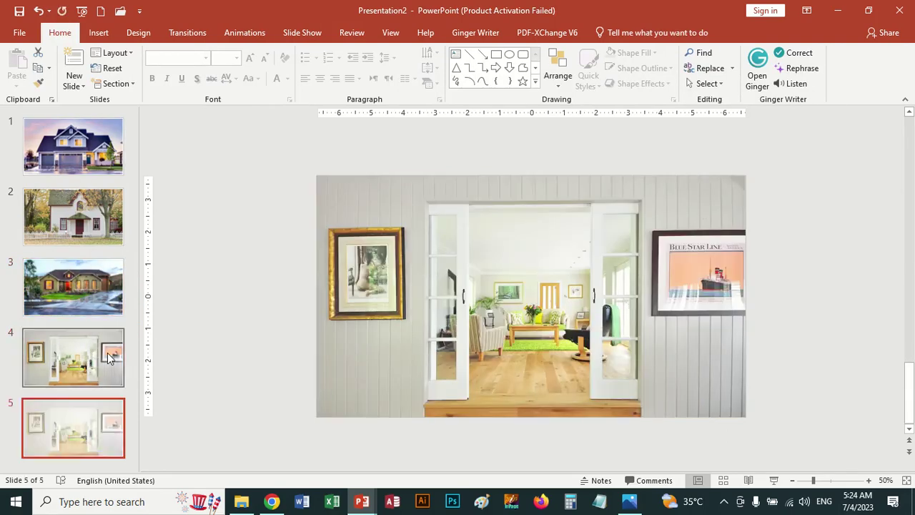
pyautogui.click(471, 264)
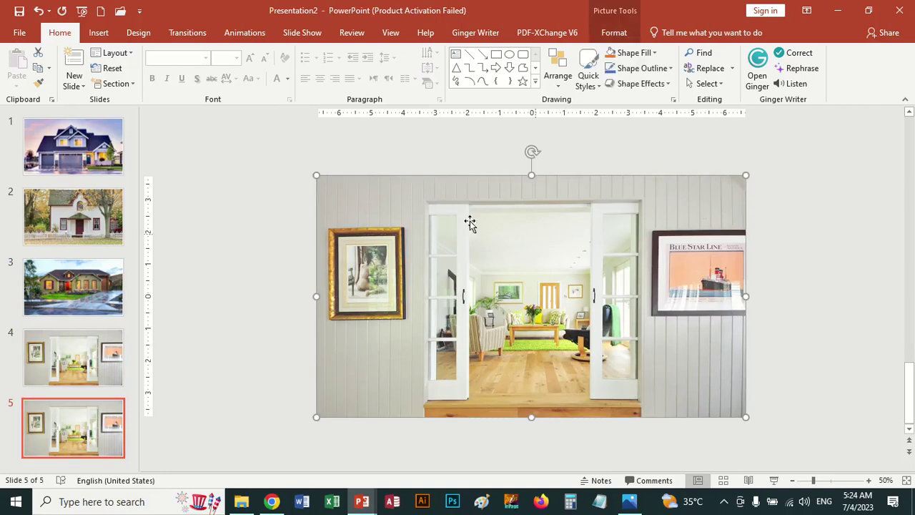
pyautogui.doubleClick(448, 231)
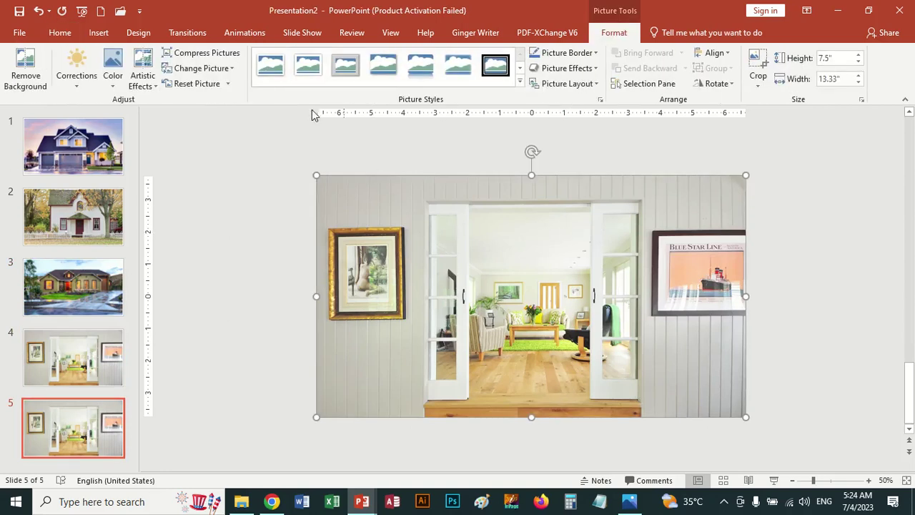
pyautogui.click(232, 68)
pyautogui.click(215, 86)
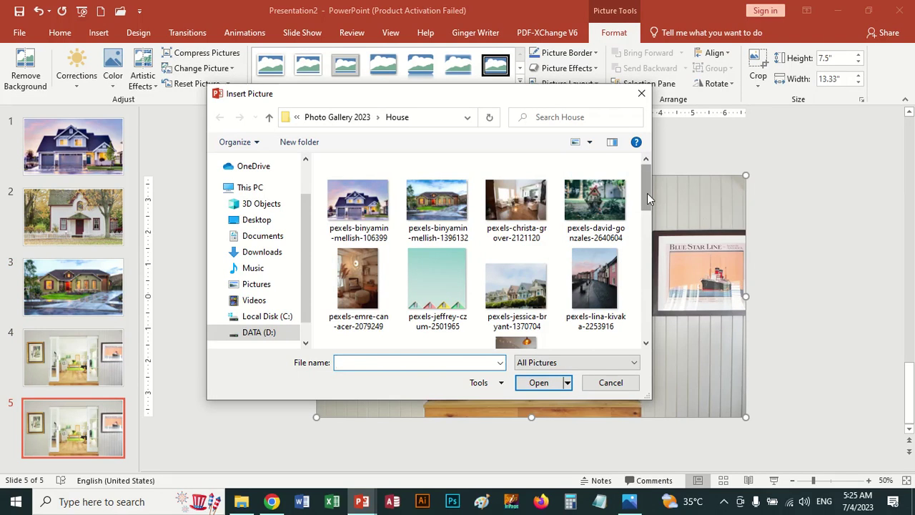
pyautogui.doubleClick(603, 209)
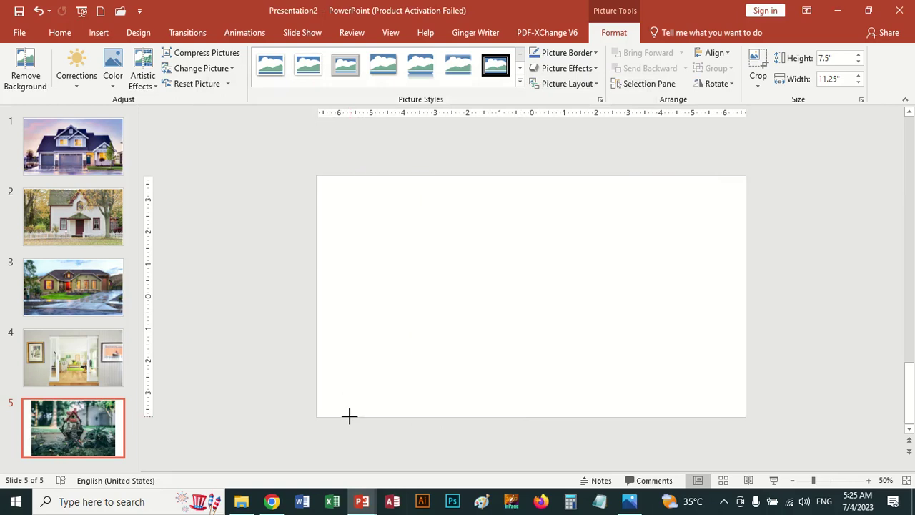
# Enlarge the fairy-house picture to 13.42" wide and crop its bottom to 7.5" tall
pyautogui.moveTo(349, 415)
pyautogui.mouseDown()
pyautogui.moveTo(322, 454)
pyautogui.moveTo(377, 441)
pyautogui.mouseUp()
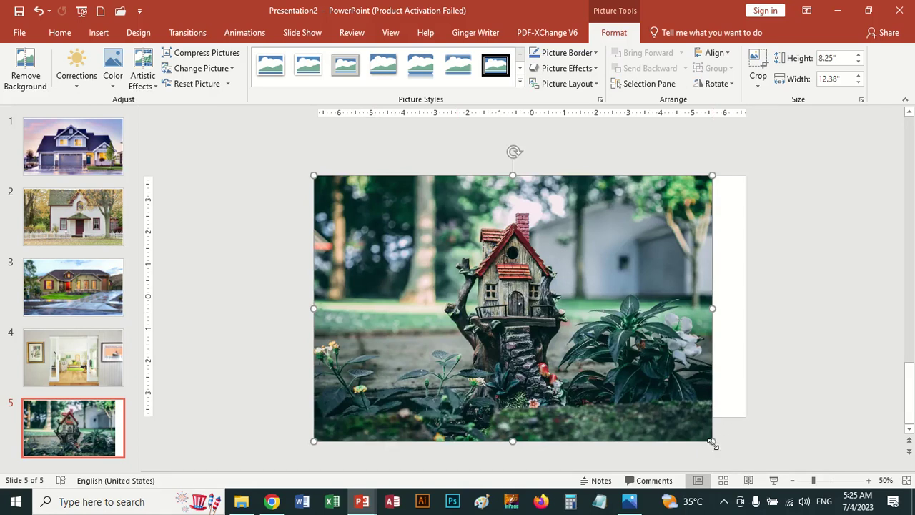
pyautogui.moveTo(713, 443); pyautogui.dragTo(745, 461)
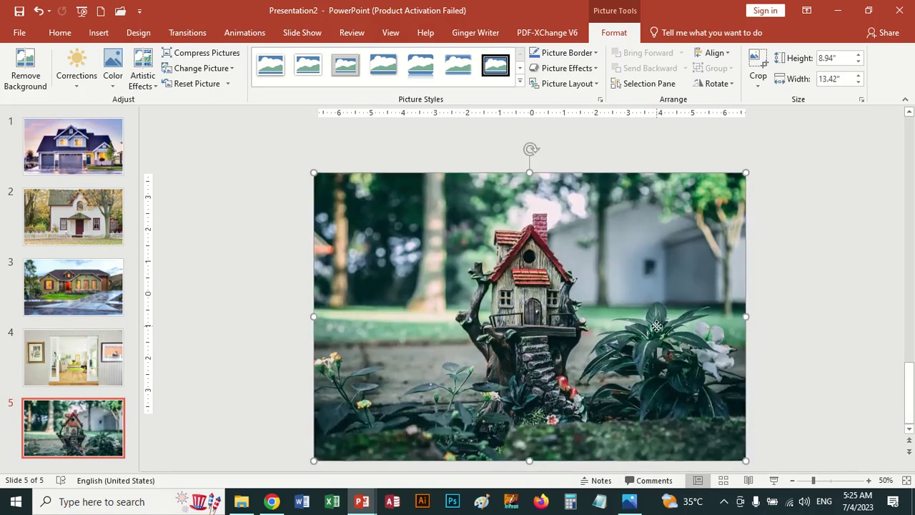
pyautogui.moveTo(656, 326); pyautogui.dragTo(657, 326)
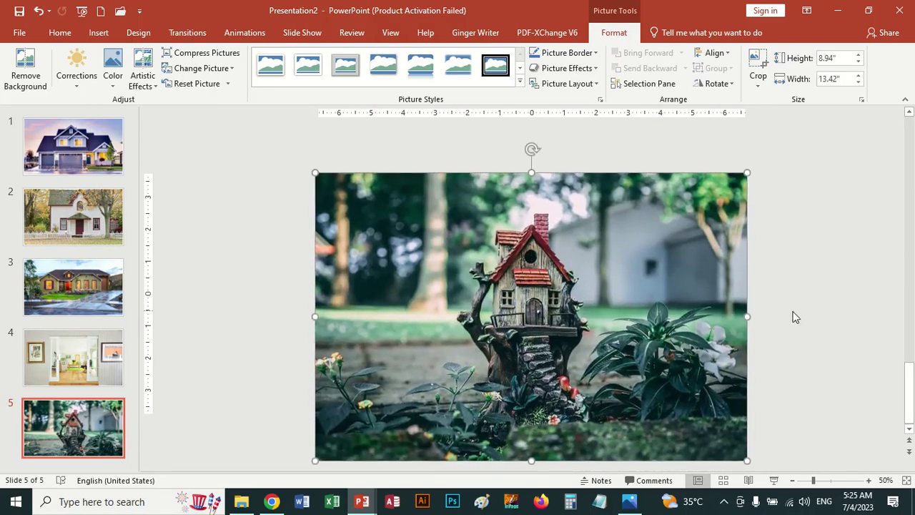
pyautogui.click(758, 63)
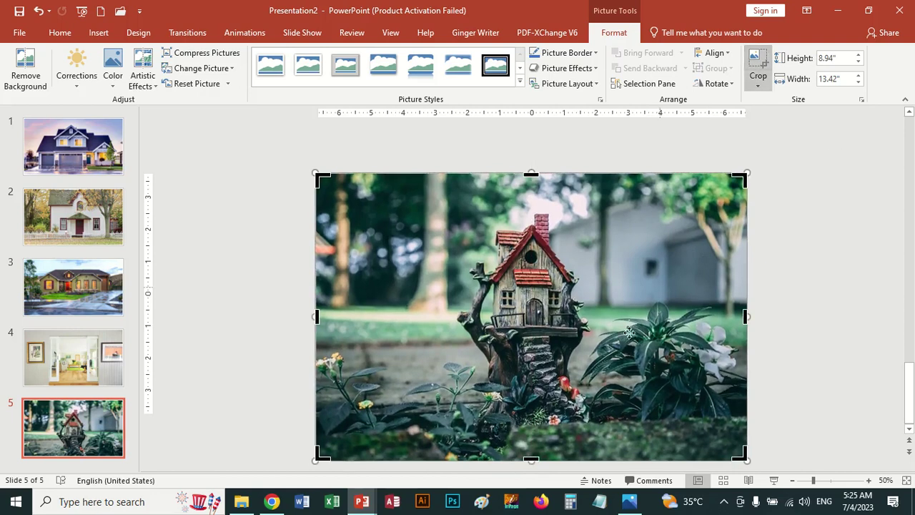
pyautogui.moveTo(530, 455); pyautogui.dragTo(529, 413)
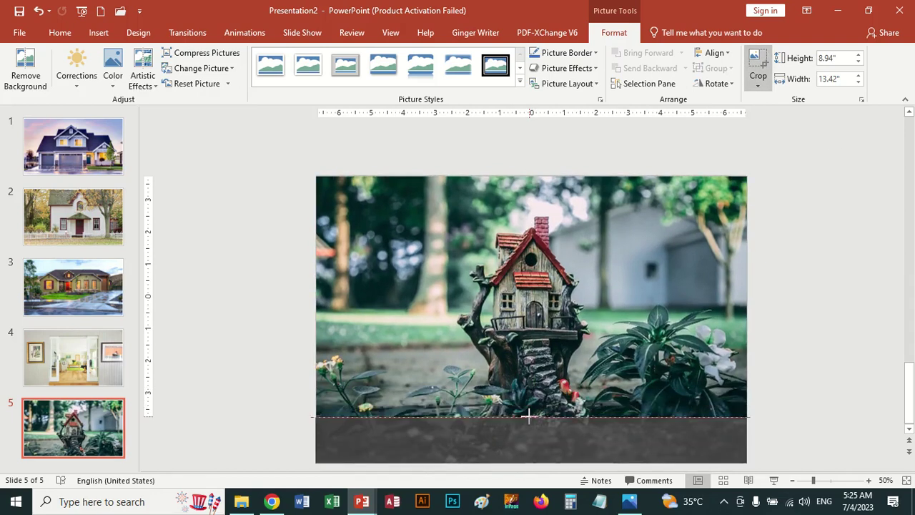
pyautogui.click(759, 57)
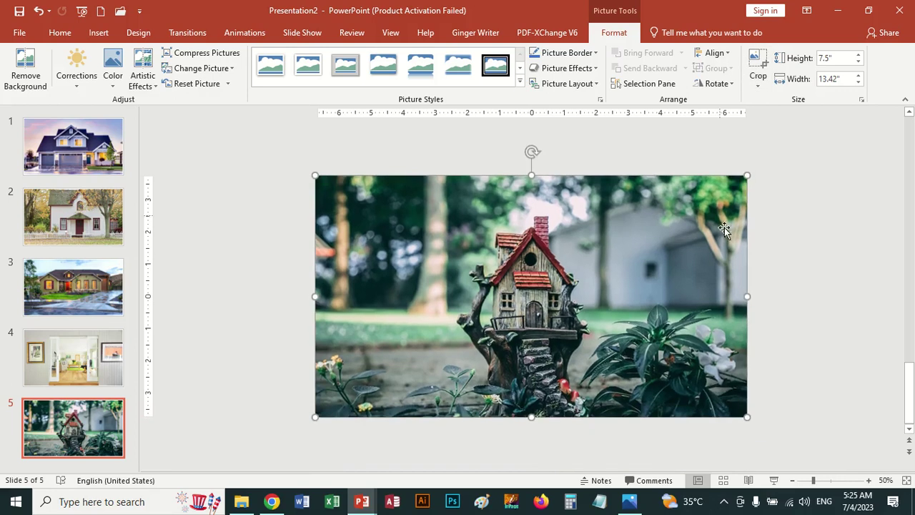
# Step through the slides to review them, ending back on slide 1
pyautogui.click(75, 161)
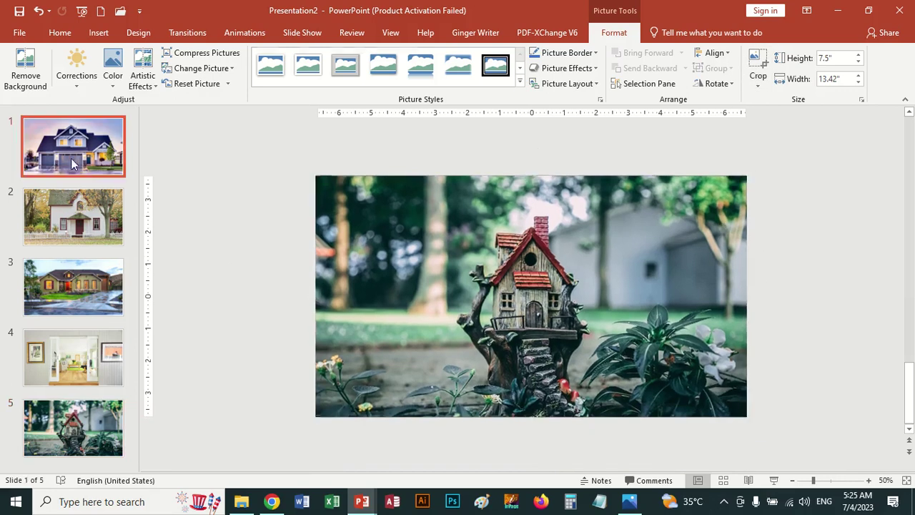
pyautogui.click(72, 223)
pyautogui.press('Down')
pyautogui.press('Down')
pyautogui.press('Down')
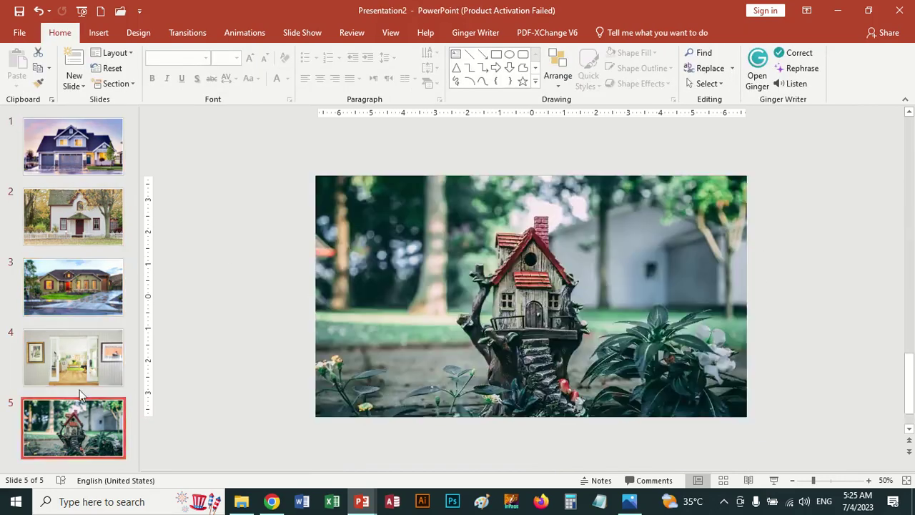
pyautogui.click(64, 169)
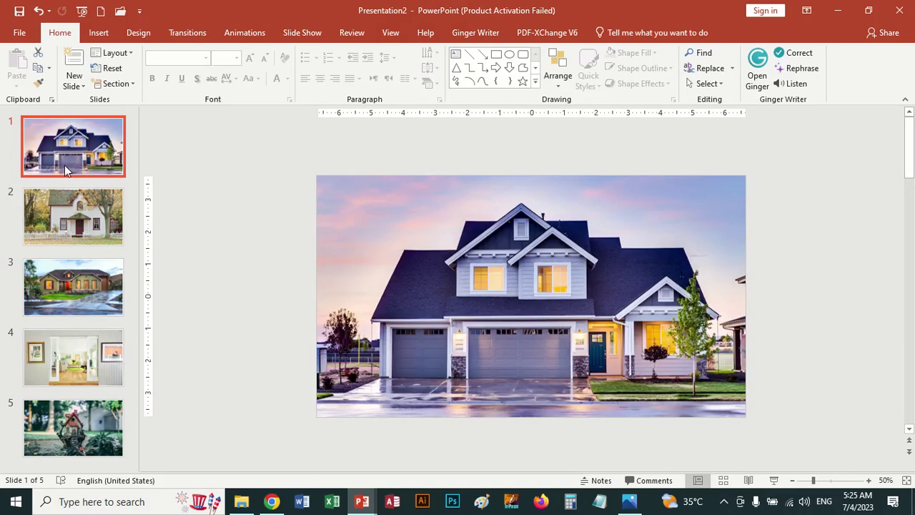
# Draw a blue 0.77" by 3.02" rectangle over the house photo's bottom-left corner
pyautogui.click(99, 33)
pyautogui.click(230, 78)
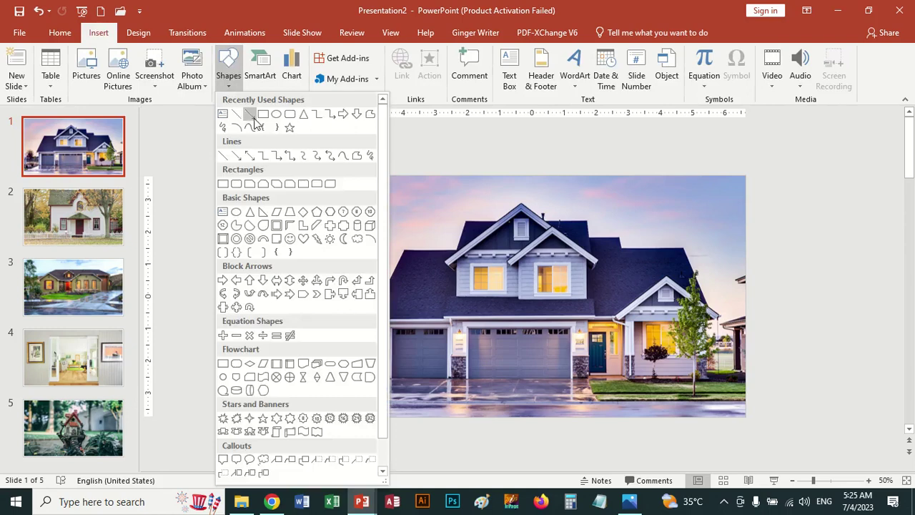
pyautogui.click(265, 115)
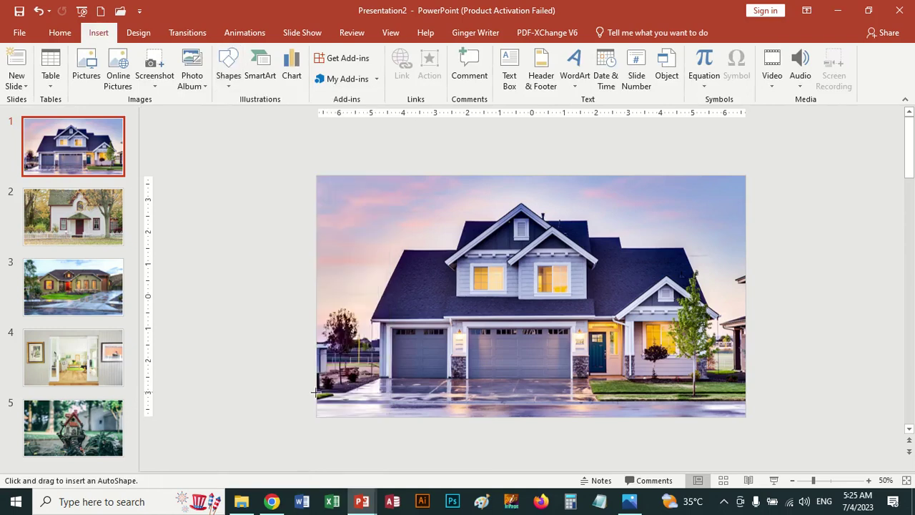
pyautogui.moveTo(315, 392); pyautogui.dragTo(415, 417)
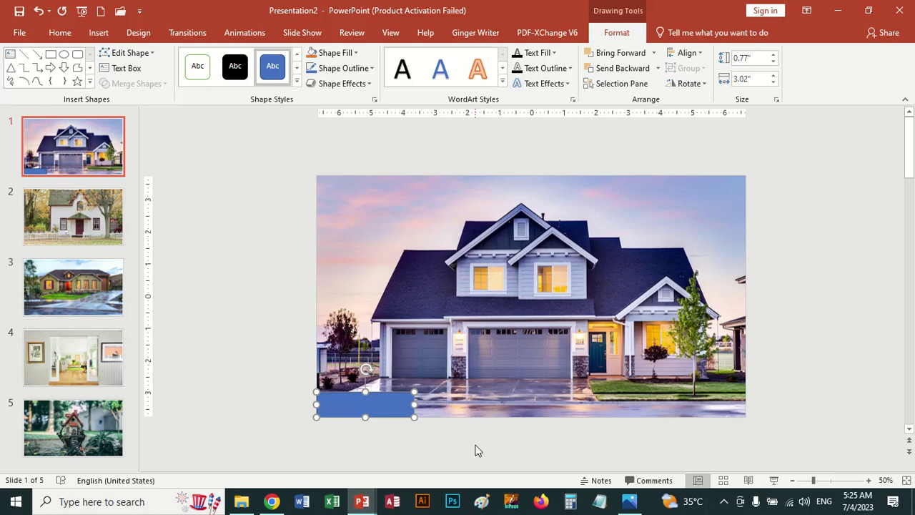
pyautogui.click(370, 69)
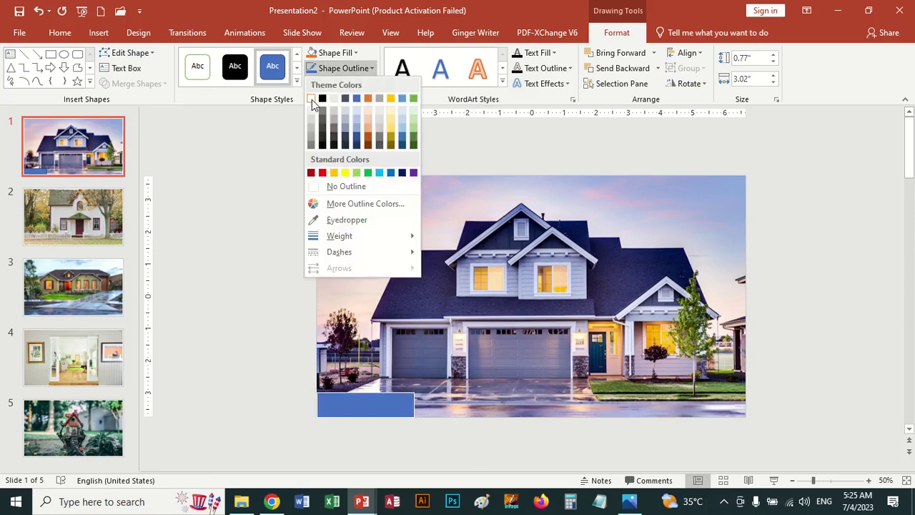
pyautogui.click(369, 227)
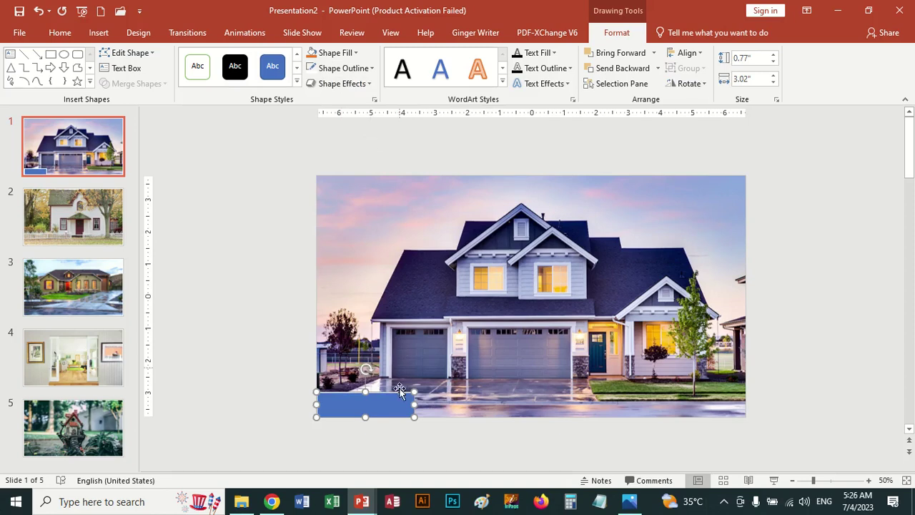
# Copy the blue rectangle along the bottom edge to build a row of equal rectangles
pyautogui.moveTo(397, 405); pyautogui.dragTo(497, 405)
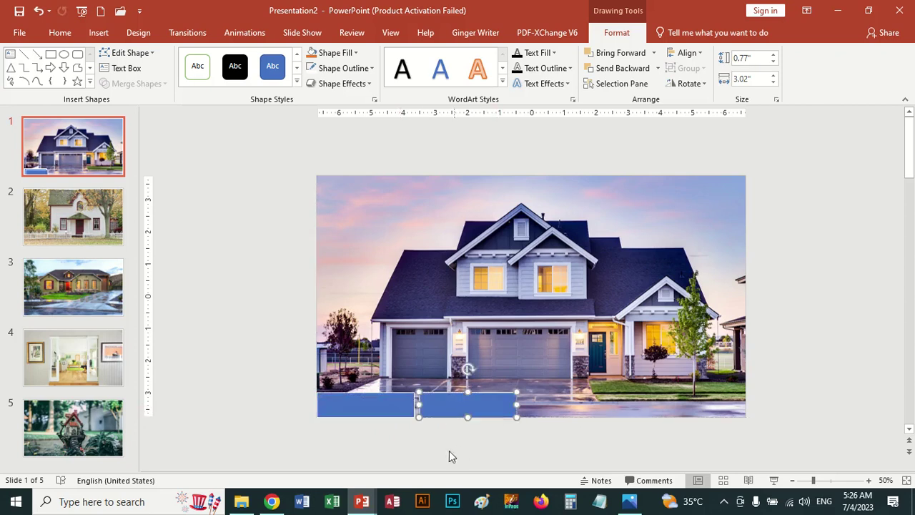
pyautogui.hotkey('ctrl', 'd')
pyautogui.hotkey('ctrl', 'd')
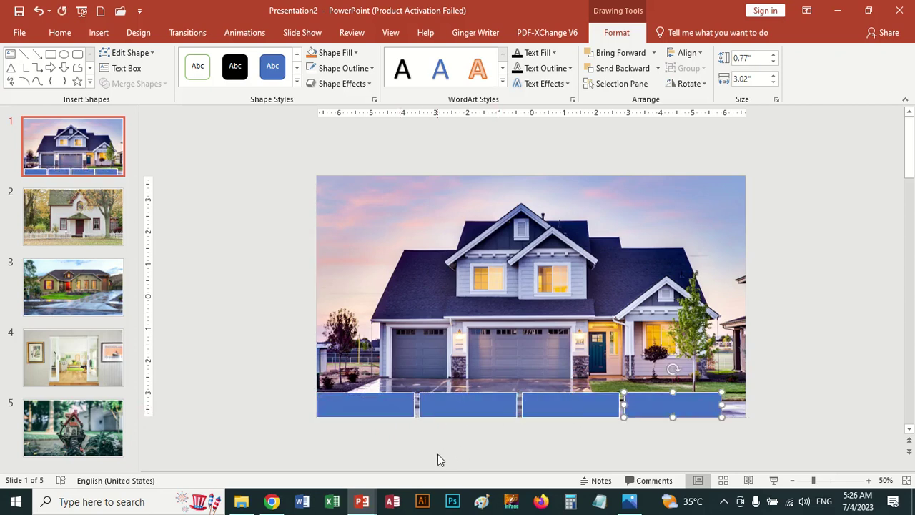
pyautogui.hotkey('ctrl', 'd')
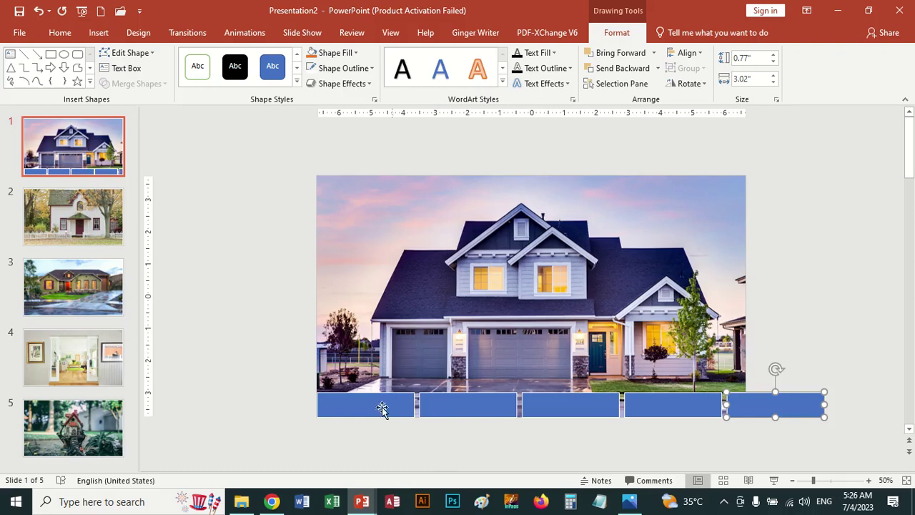
# Group all five rectangles, fit the group to the slide width, and preview it as a slide show
pyautogui.click(379, 401)
pyautogui.keyDown('shift'); pyautogui.click(450, 411); pyautogui.keyUp('shift')
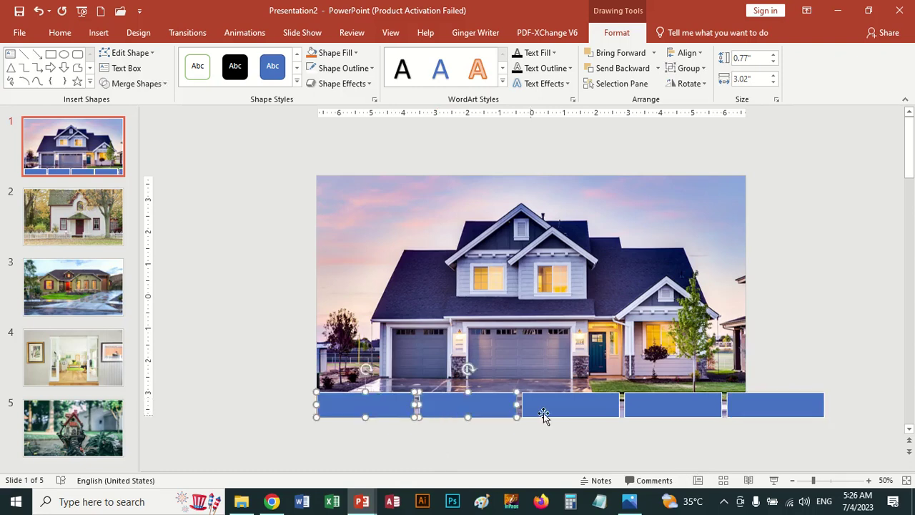
pyautogui.keyDown('shift'); pyautogui.click(558, 411); pyautogui.keyUp('shift')
pyautogui.keyDown('shift'); pyautogui.click(640, 406); pyautogui.keyUp('shift')
pyautogui.keyDown('shift'); pyautogui.click(770, 410); pyautogui.keyUp('shift')
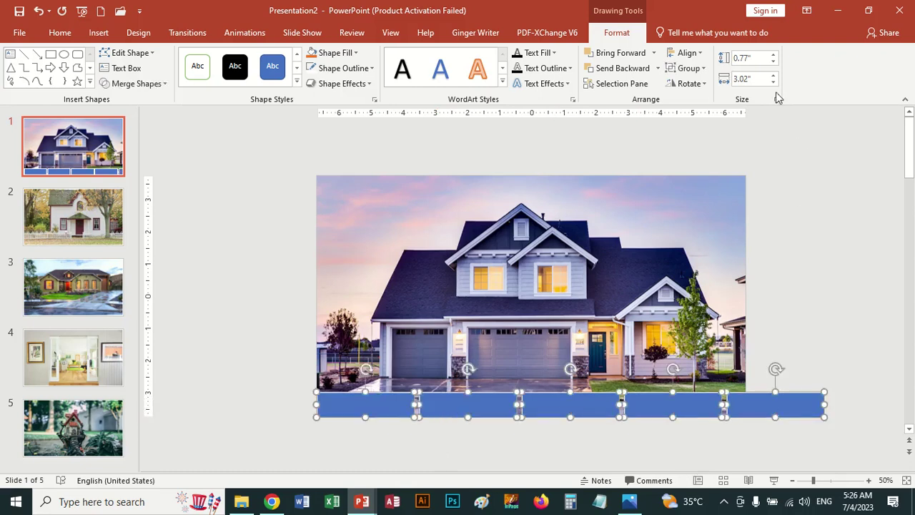
pyautogui.click(697, 68)
pyautogui.click(701, 87)
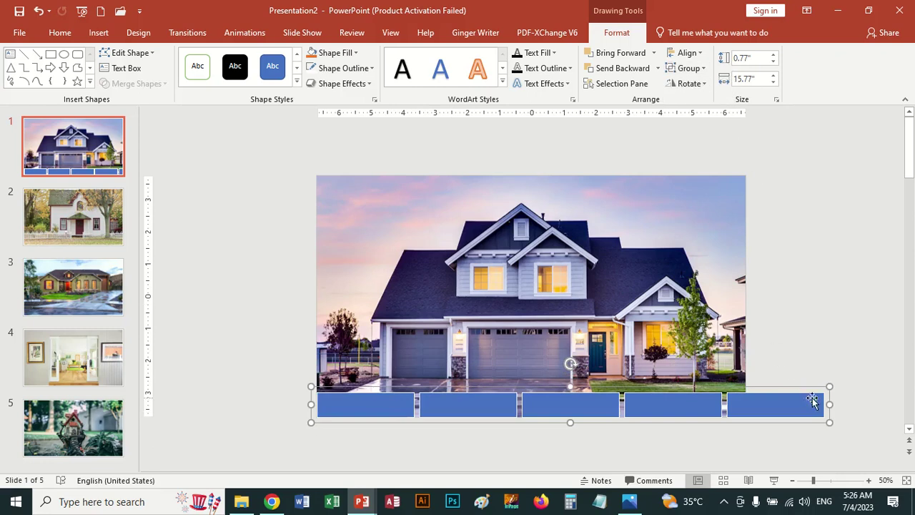
pyautogui.moveTo(829, 404); pyautogui.dragTo(750, 404)
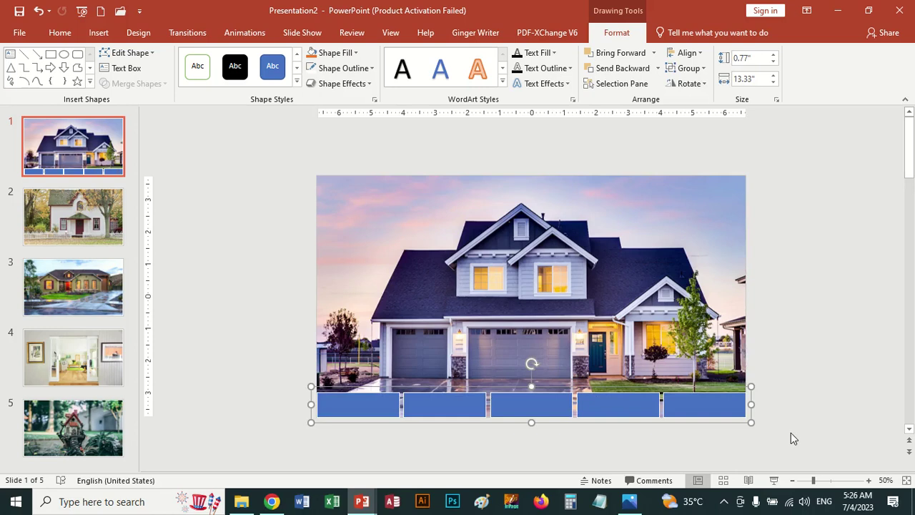
pyautogui.click(774, 480)
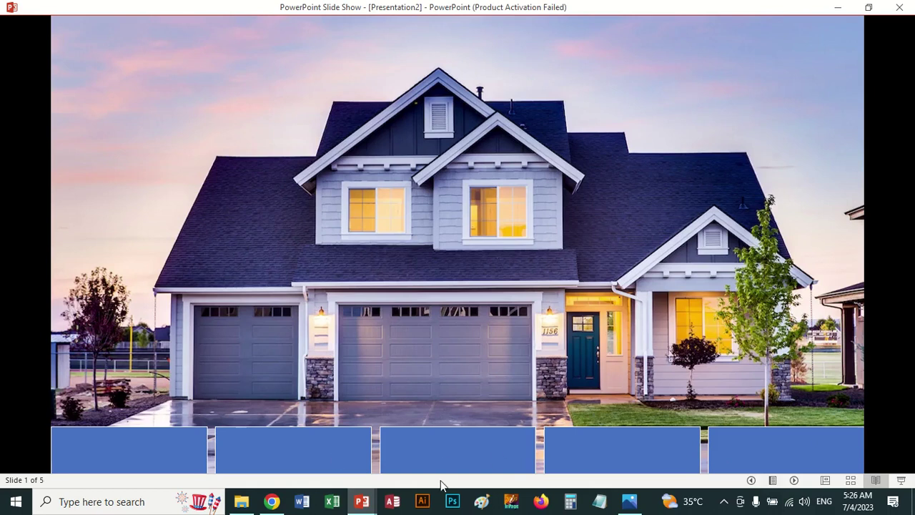
# Exit the show, ungroup the five rectangles, and resize the rightmost one to the slide edge
pyautogui.press('Escape')
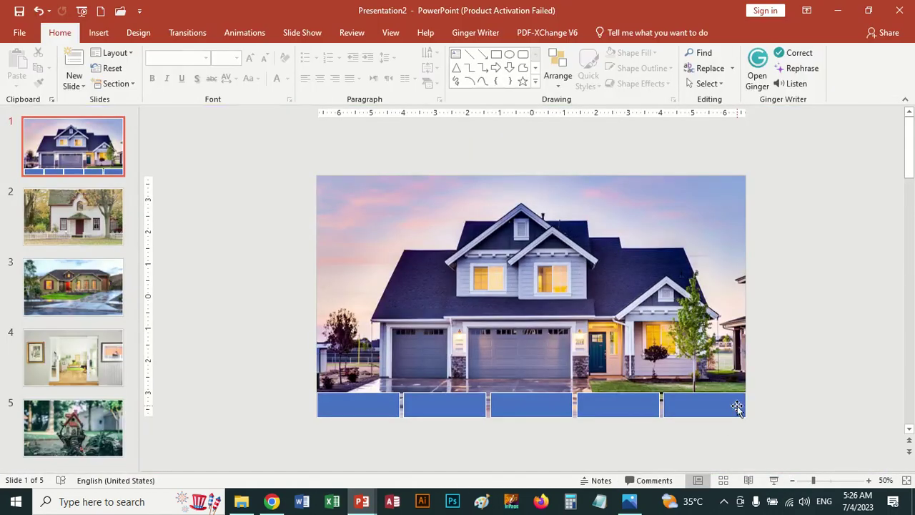
pyautogui.click(737, 406)
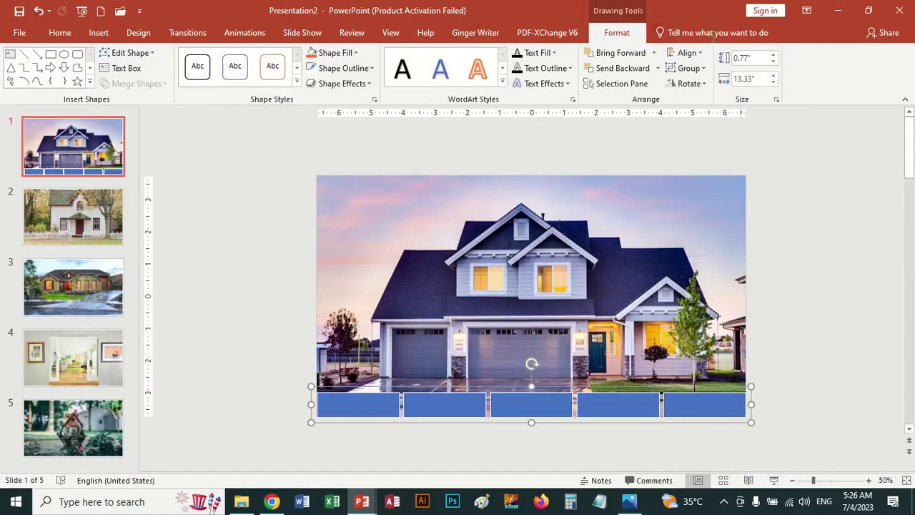
pyautogui.click(704, 70)
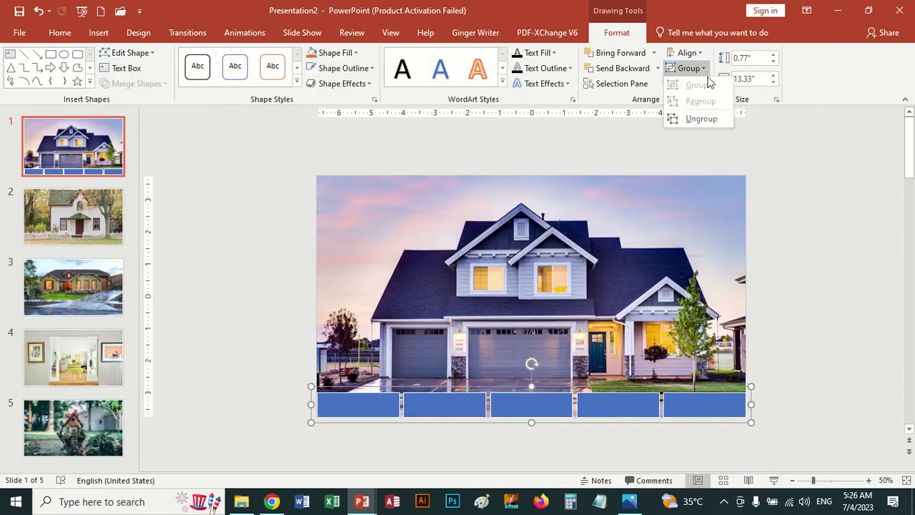
pyautogui.click(708, 120)
pyautogui.click(784, 368)
pyautogui.click(721, 408)
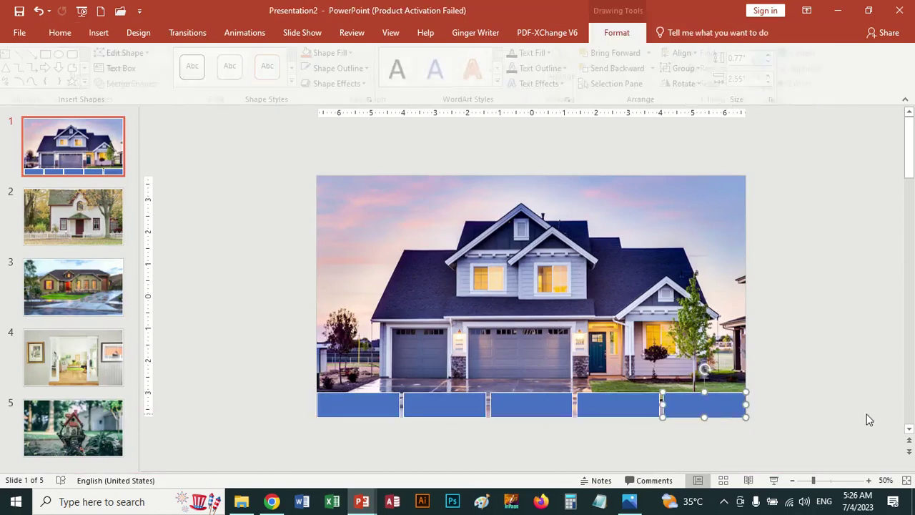
pyautogui.moveTo(748, 403); pyautogui.dragTo(747, 405)
pyautogui.click(773, 422)
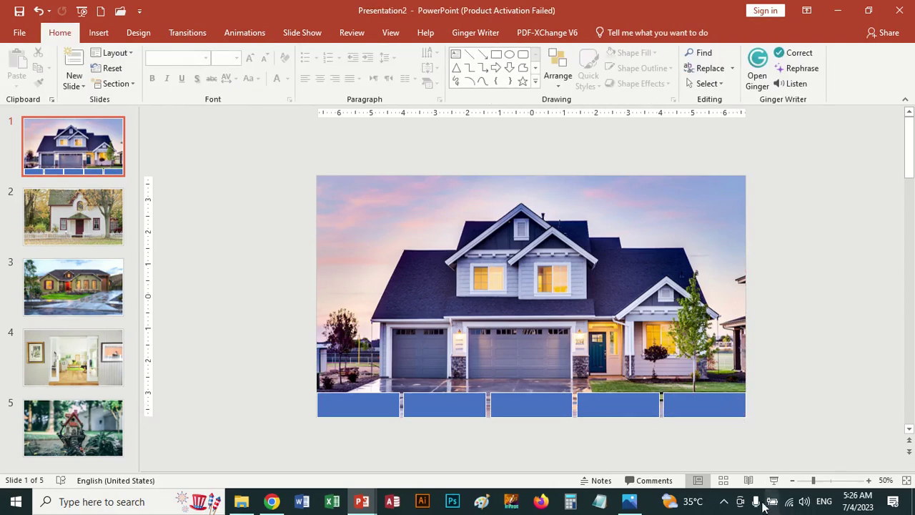
# Preview slide 1 in Reading View and Slide Show, then return to normal editing
pyautogui.click(748, 479)
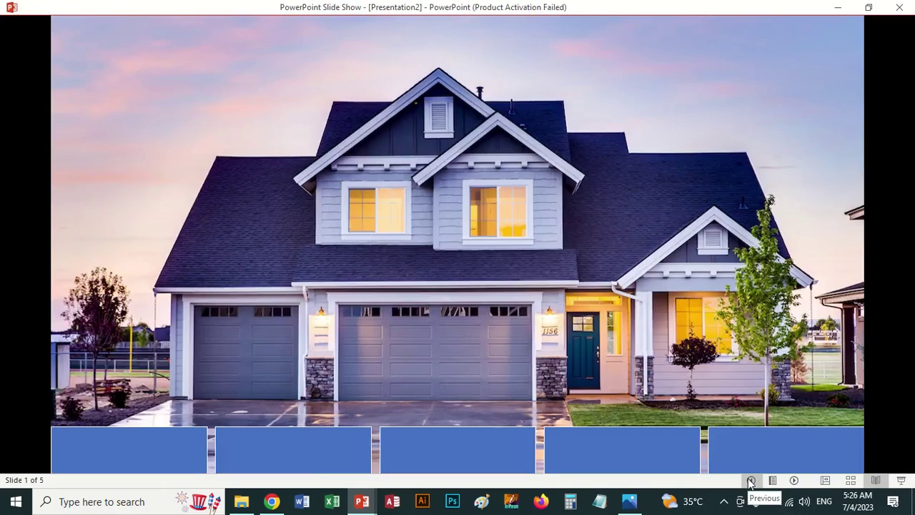
pyautogui.press('Escape')
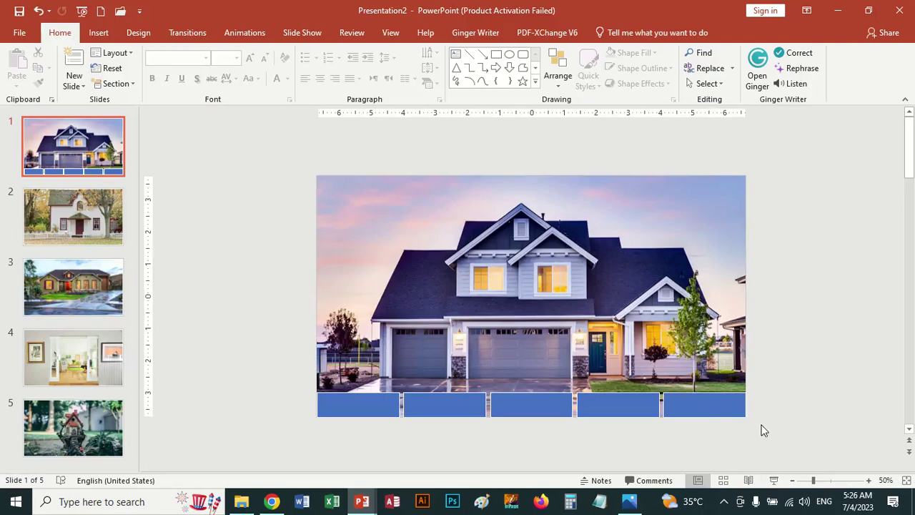
pyautogui.click(714, 407)
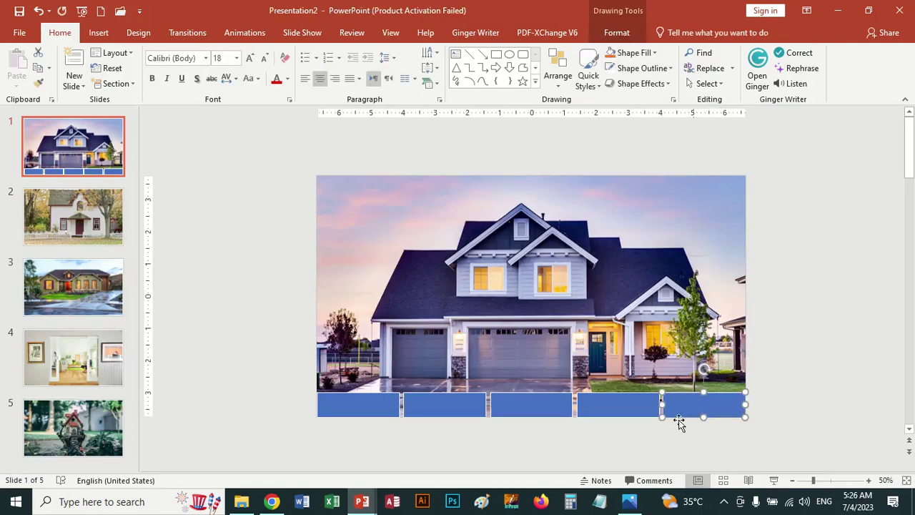
pyautogui.click(637, 406)
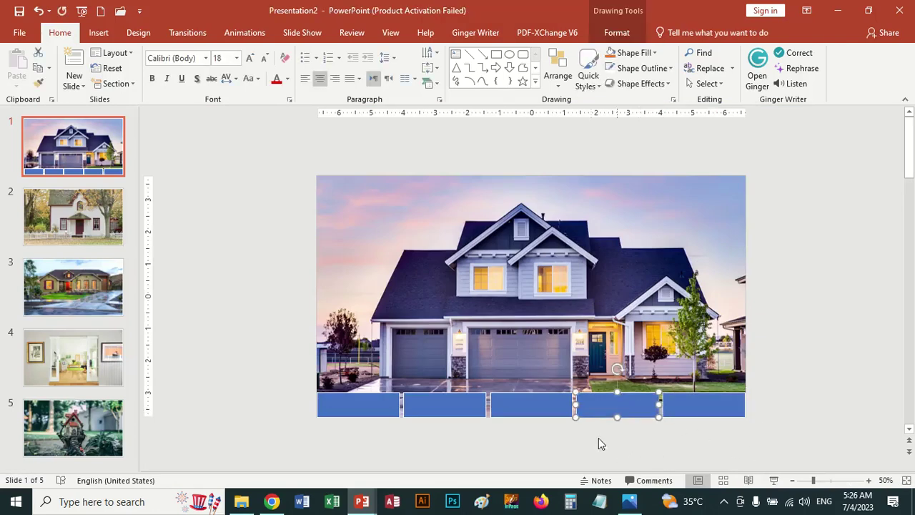
pyautogui.click(547, 411)
pyautogui.click(461, 413)
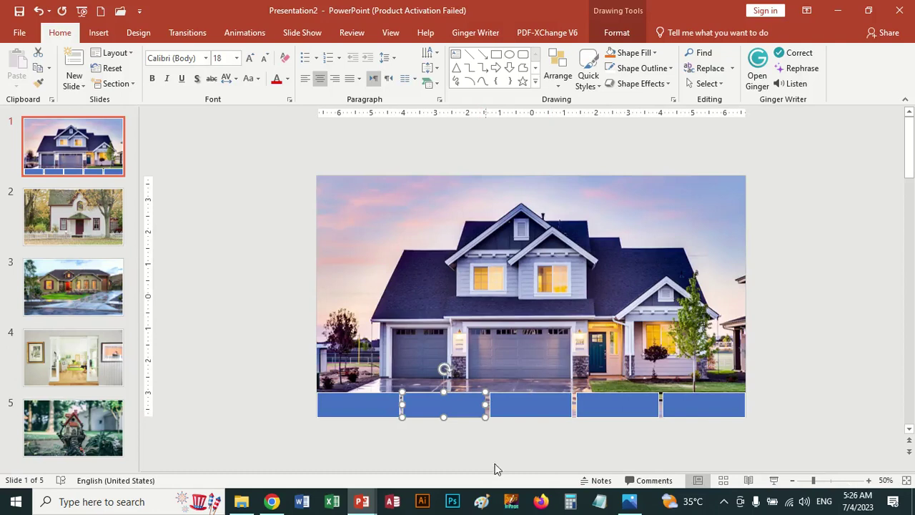
pyautogui.click(773, 479)
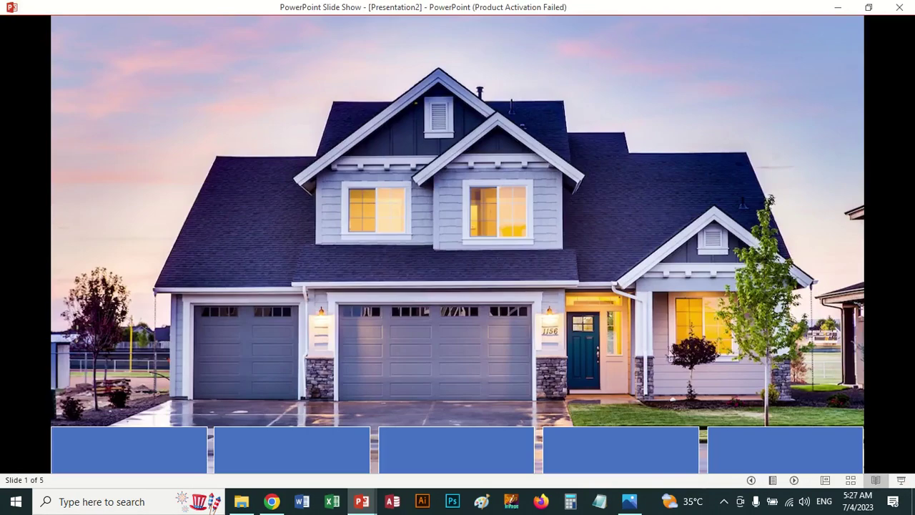
pyautogui.press('Escape')
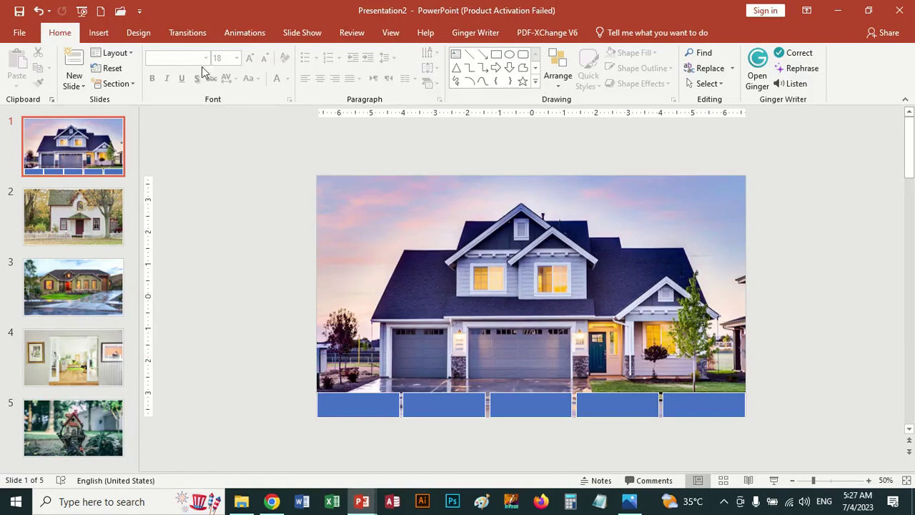
# Insert a WordArt text box reading 'Blue House' on the house slide
pyautogui.click(98, 32)
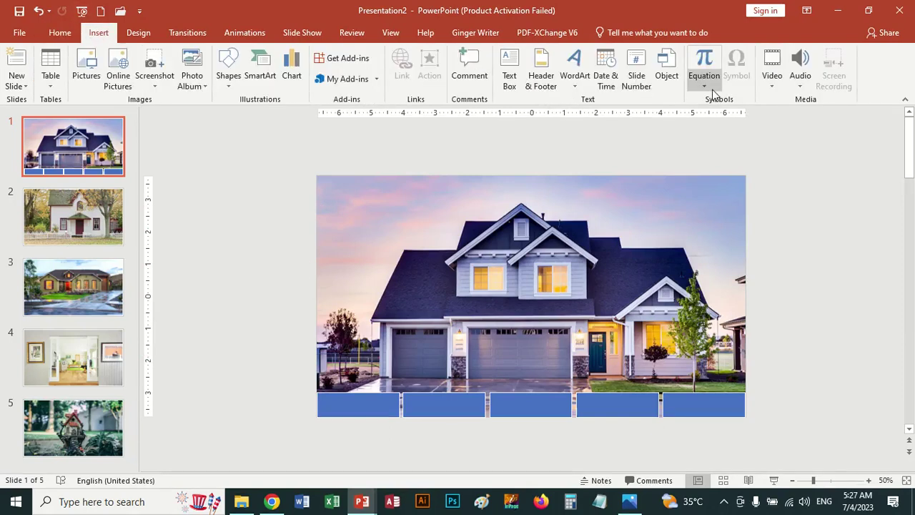
pyautogui.click(577, 83)
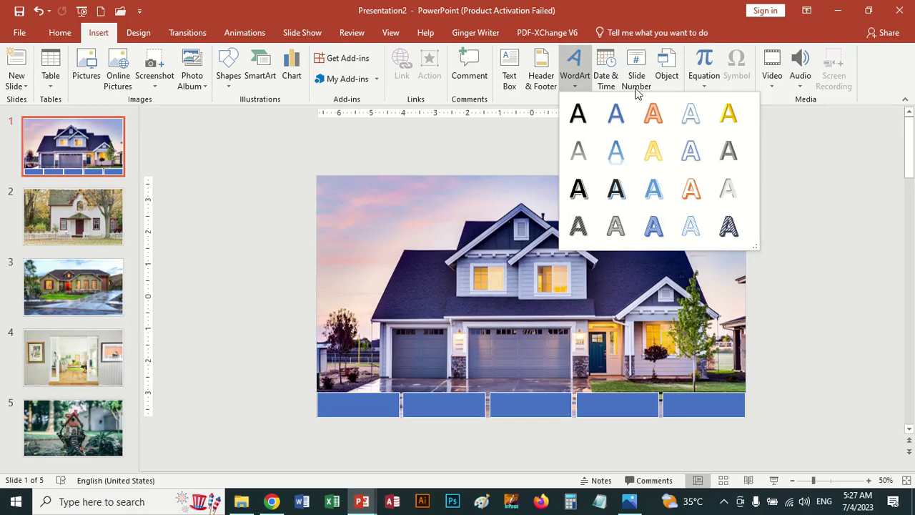
pyautogui.click(690, 113)
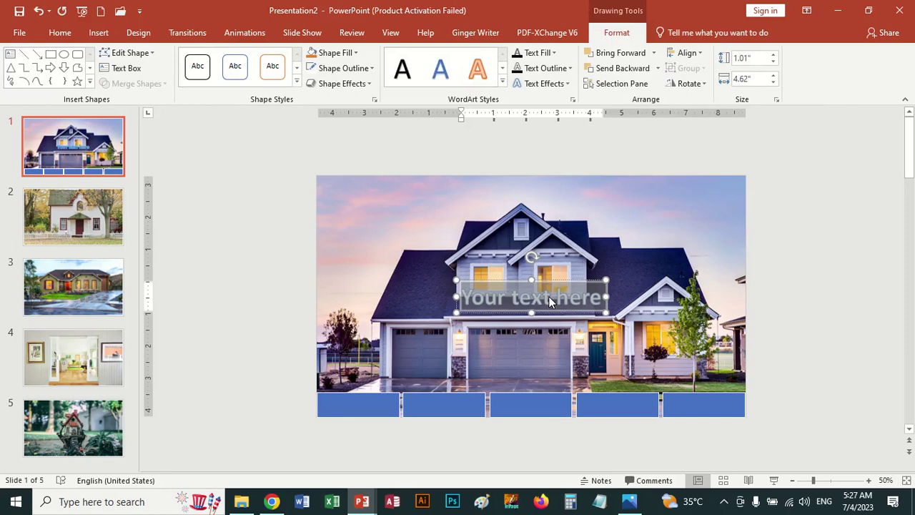
pyautogui.write('Blue')
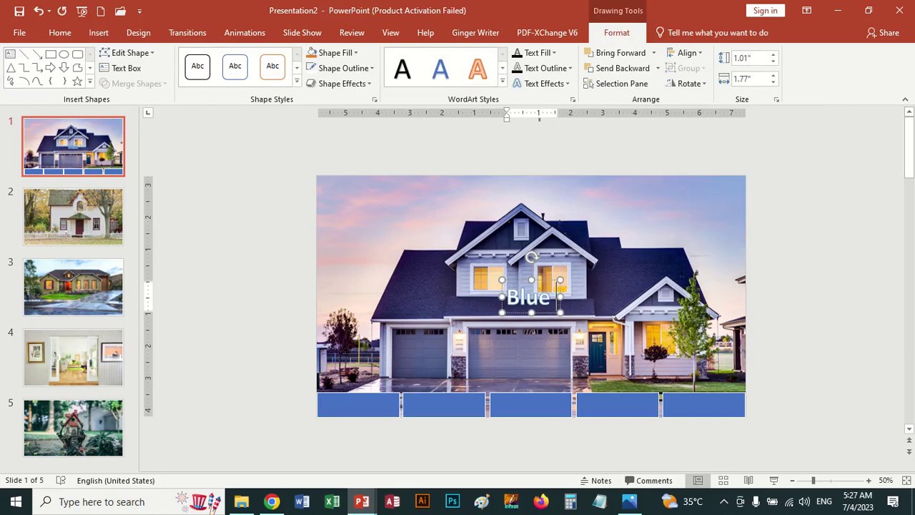
pyautogui.write(' Ho')
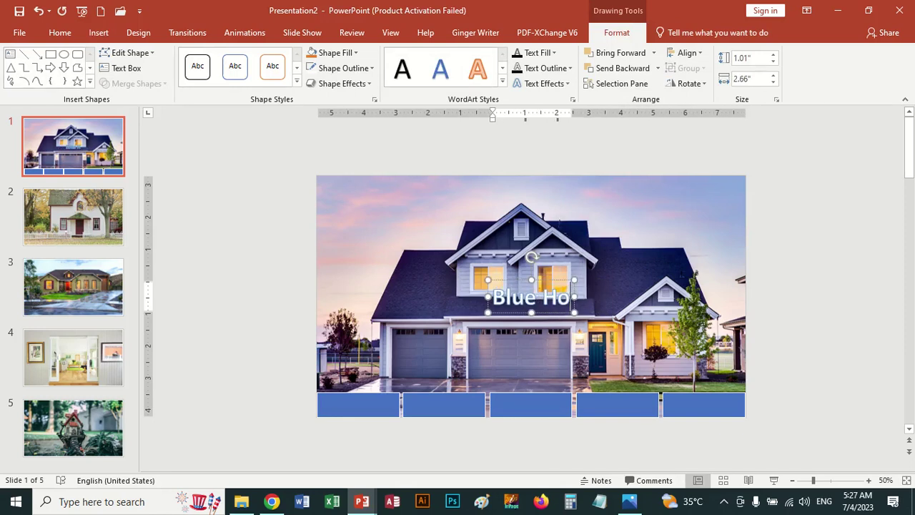
pyautogui.write('use')
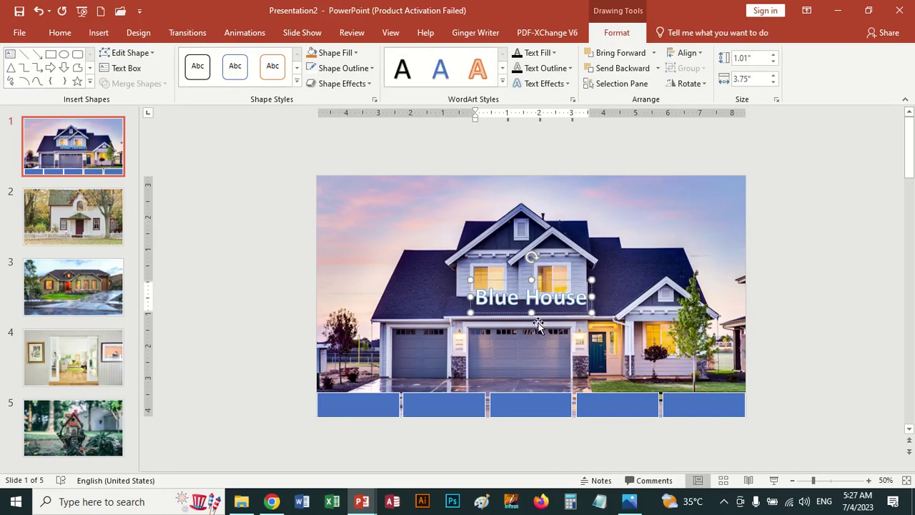
pyautogui.click(548, 313)
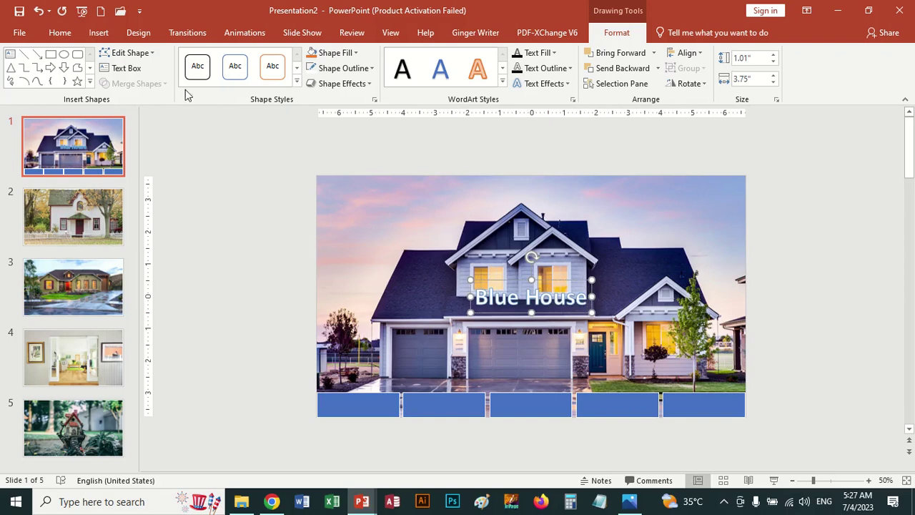
# Shrink the Blue House text to 28 pt with Decrease Font Size
pyautogui.click(61, 34)
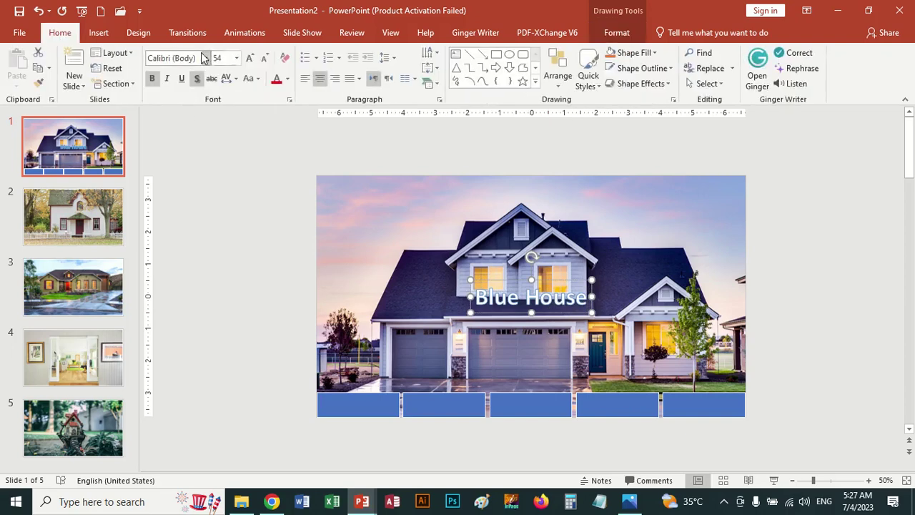
pyautogui.click(264, 58)
pyautogui.click(264, 58)
pyautogui.click(264, 58)
pyautogui.click(264, 58)
pyautogui.click(264, 58)
pyautogui.click(263, 58)
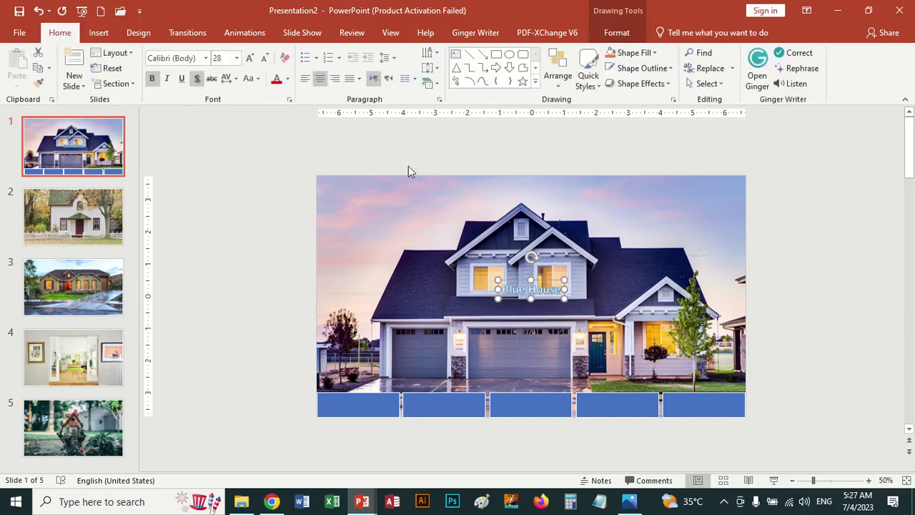
# Move the Blue House label onto the first bar, widen it across the bar, and fill it dark blue
pyautogui.moveTo(545, 280); pyautogui.dragTo(370, 394)
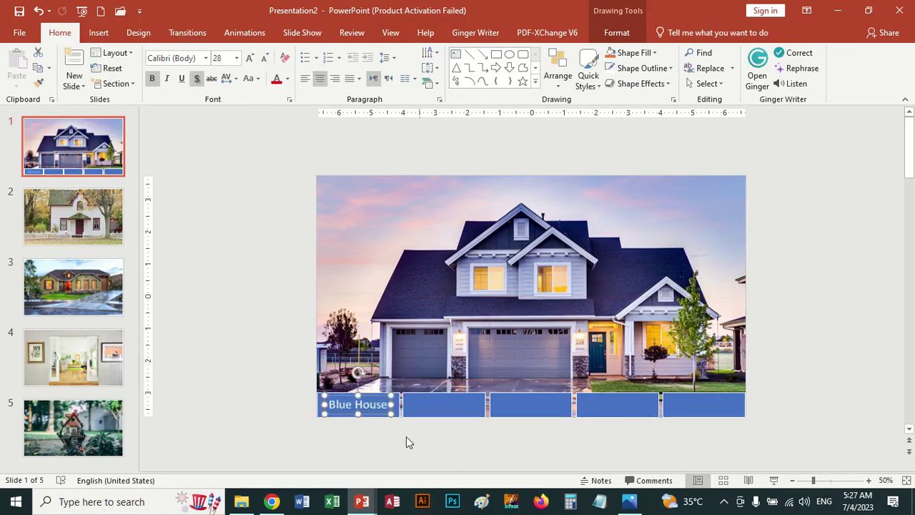
pyautogui.moveTo(323, 405); pyautogui.dragTo(317, 405)
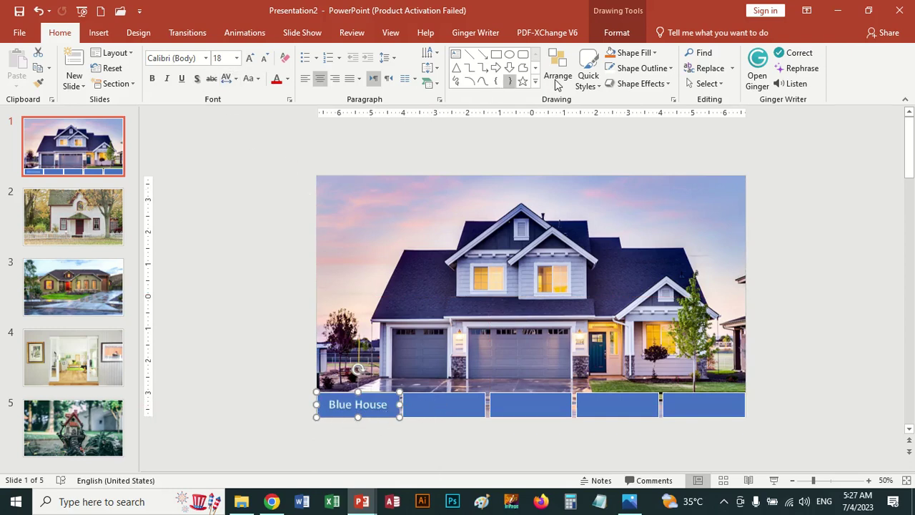
pyautogui.click(654, 54)
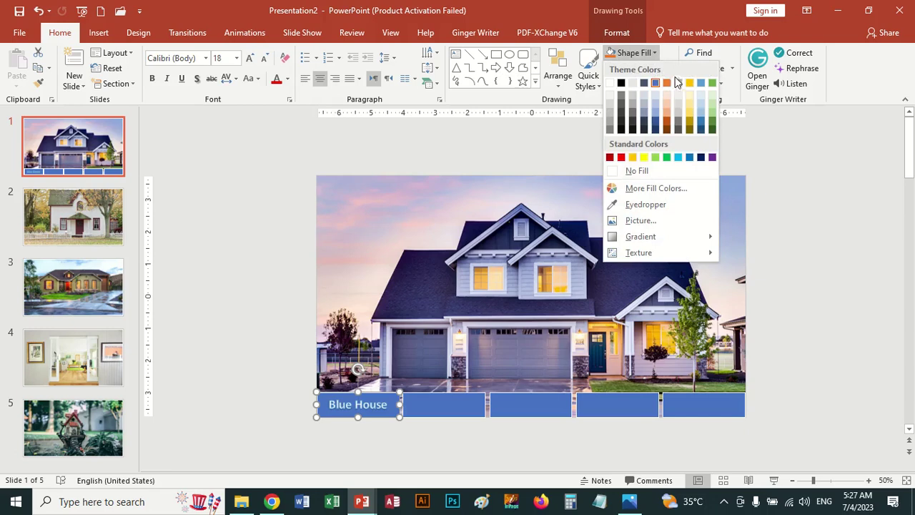
pyautogui.click(704, 129)
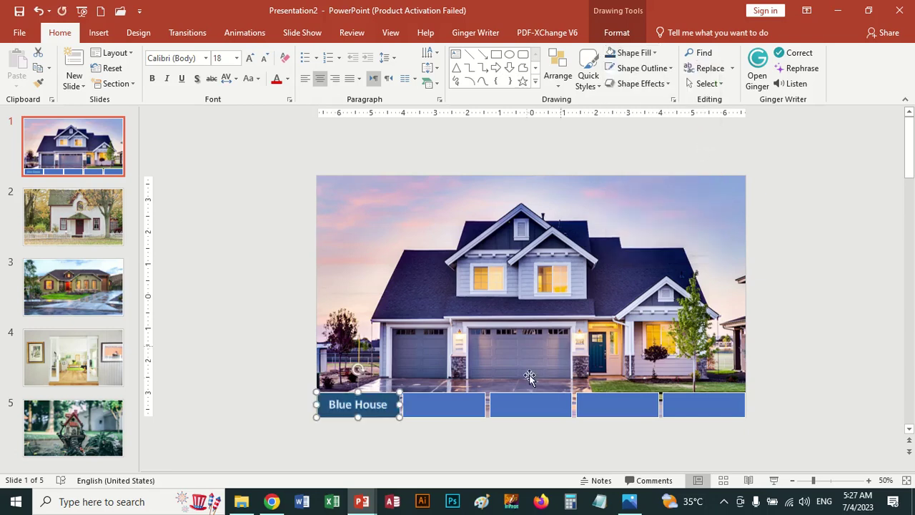
# Glance at the autumn house slide, then return and select the second button
pyautogui.click(468, 405)
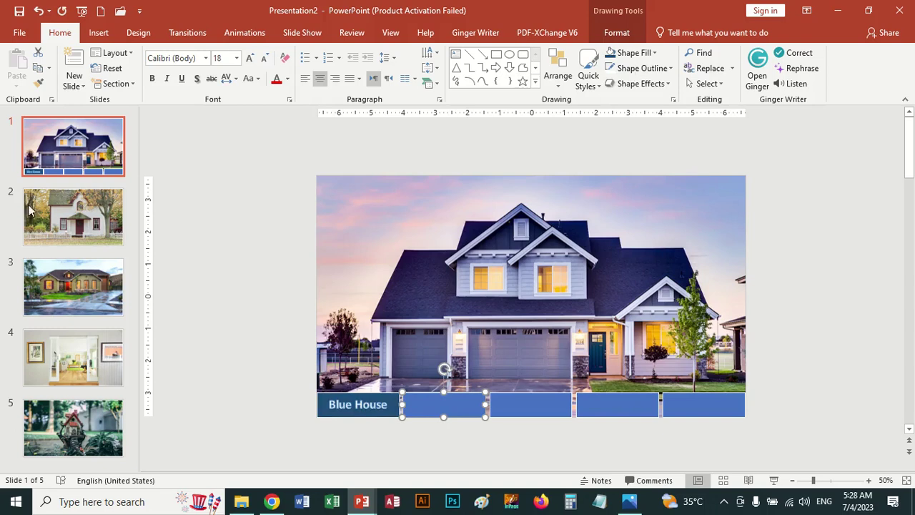
pyautogui.click(73, 212)
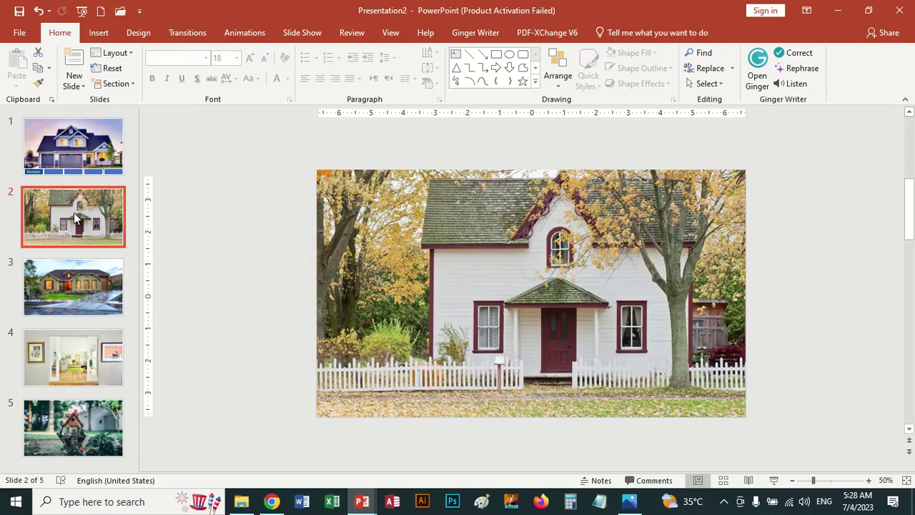
pyautogui.click(72, 161)
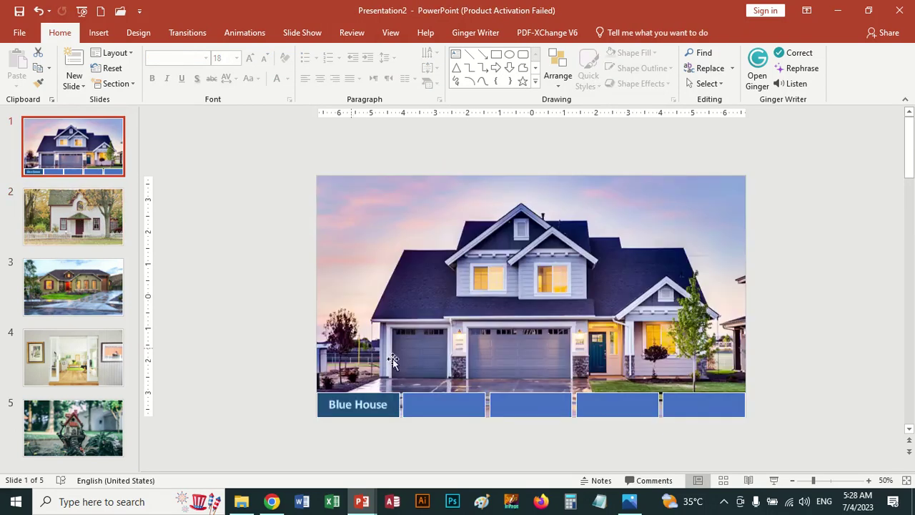
pyautogui.click(429, 403)
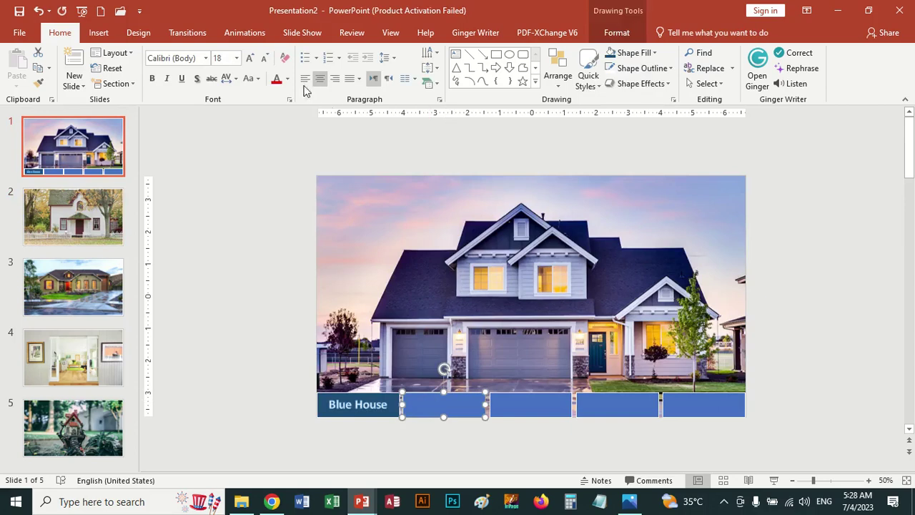
# Fill the second button with a lightened gold, custom RGB 255, 209, 63
pyautogui.click(654, 53)
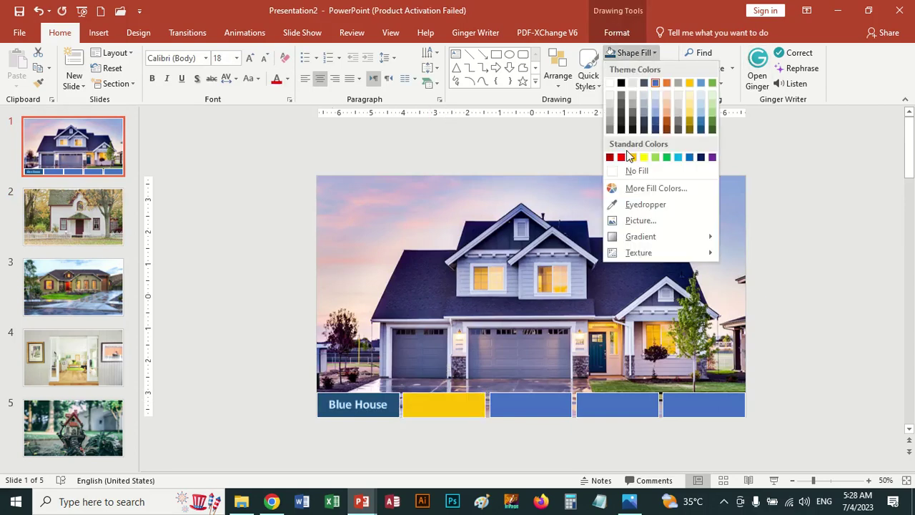
pyautogui.click(632, 156)
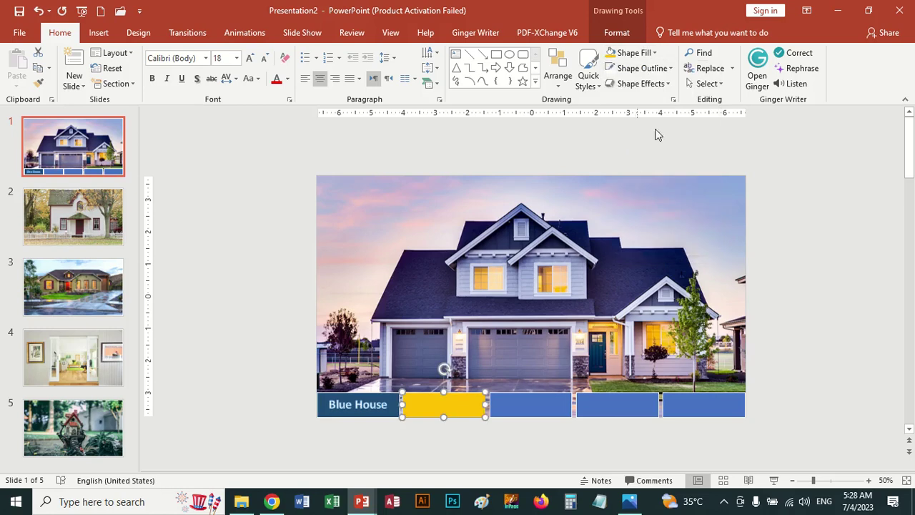
pyautogui.click(654, 53)
pyautogui.click(655, 188)
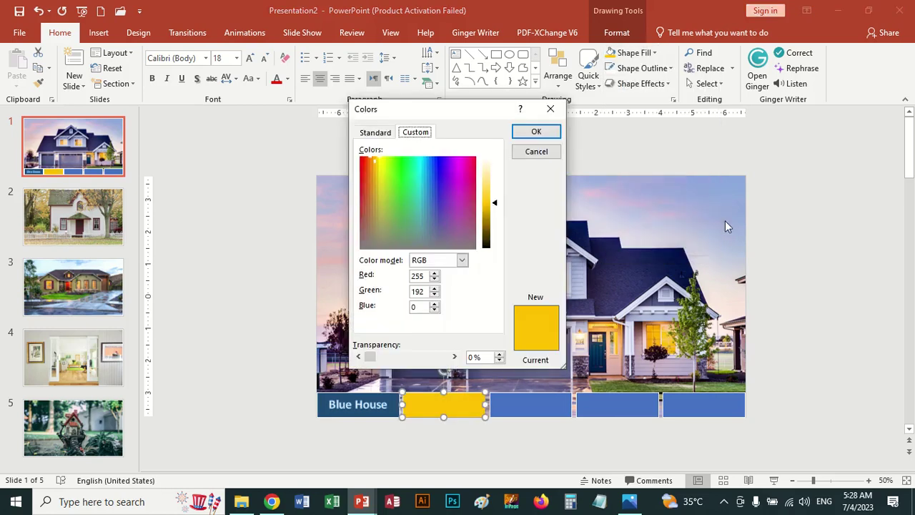
pyautogui.moveTo(491, 194); pyautogui.dragTo(506, 187)
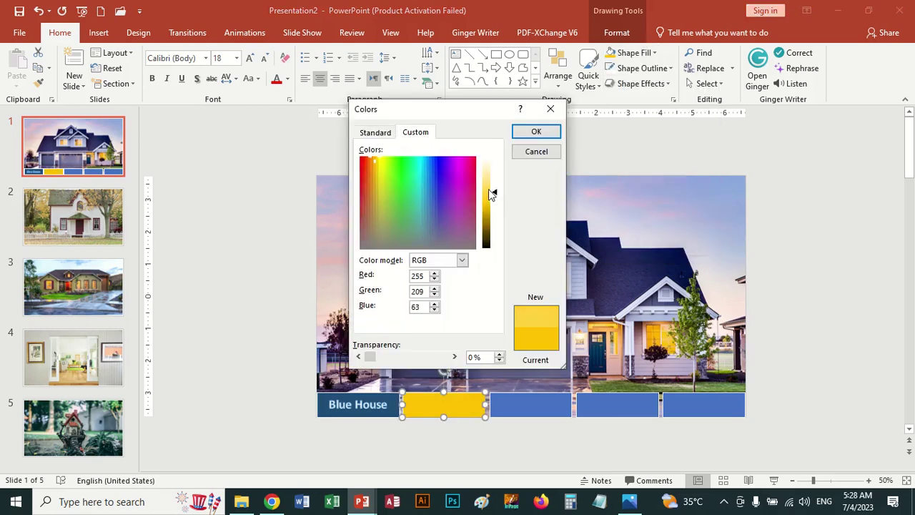
pyautogui.click(536, 131)
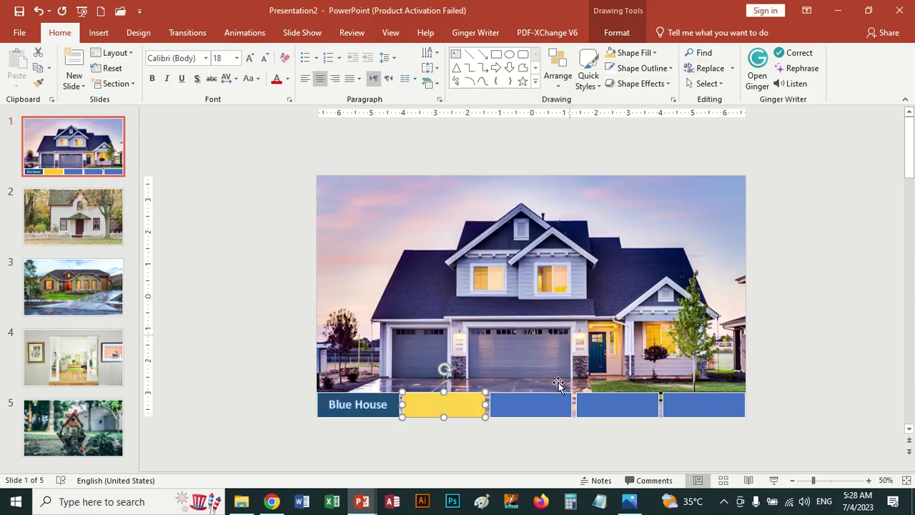
# Check the green house slide, then return and select the third button
pyautogui.click(74, 293)
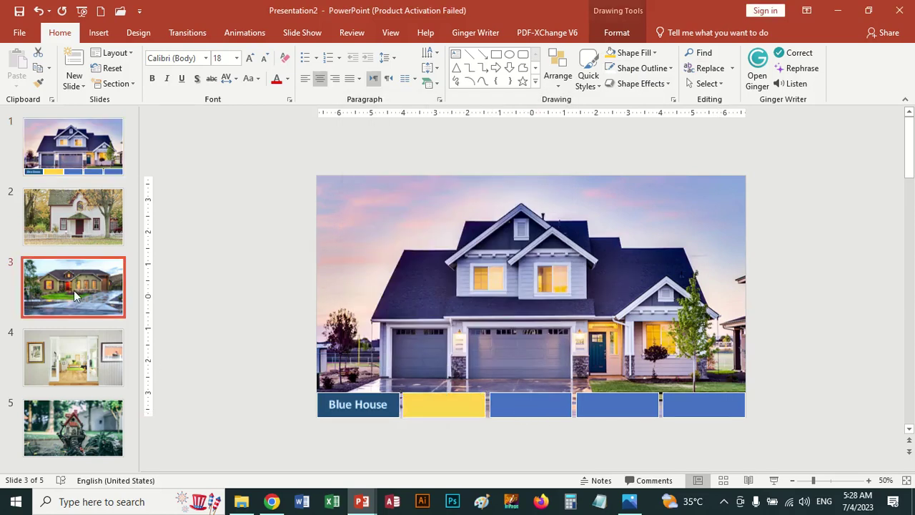
pyautogui.click(71, 147)
pyautogui.click(517, 411)
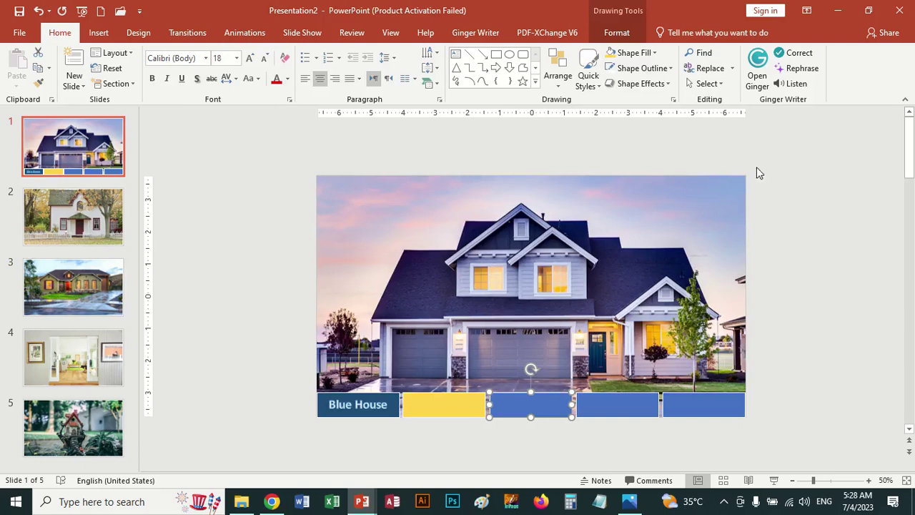
# Fill the third button with red, then switch it to a darker red custom colour
pyautogui.click(634, 53)
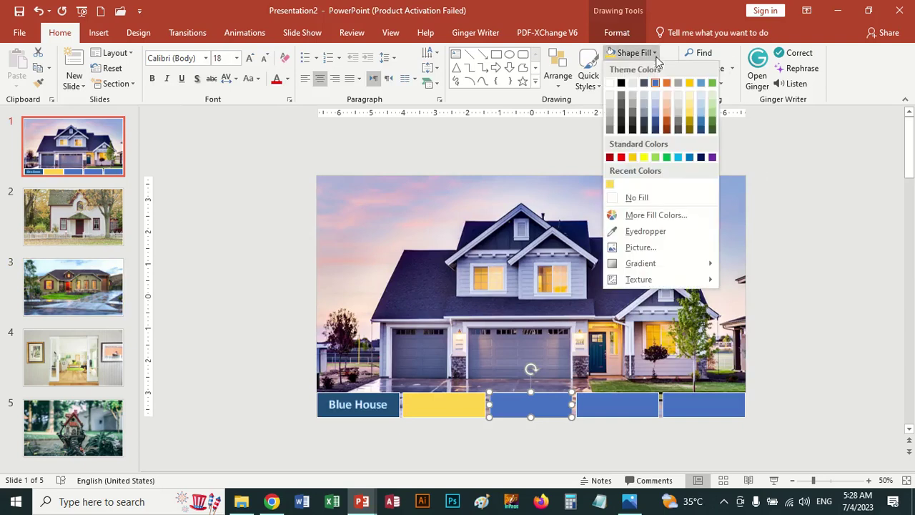
pyautogui.click(621, 158)
pyautogui.click(654, 54)
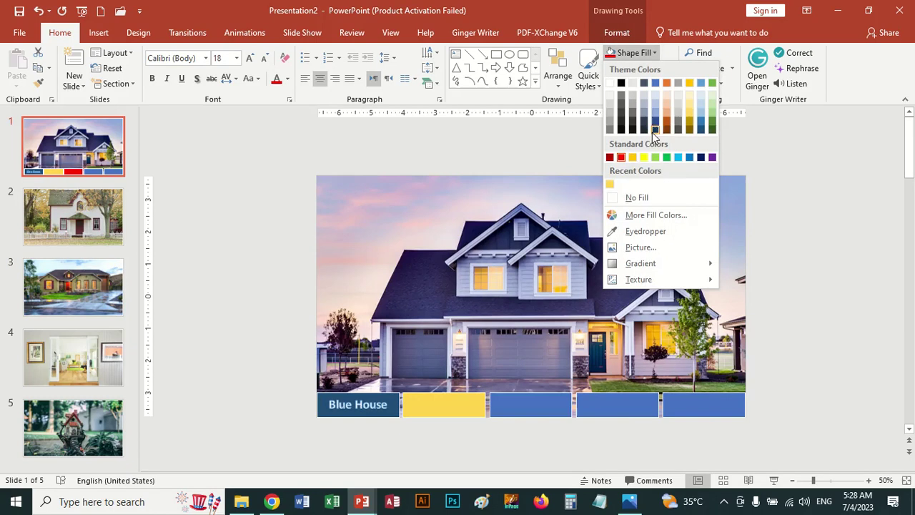
pyautogui.click(651, 214)
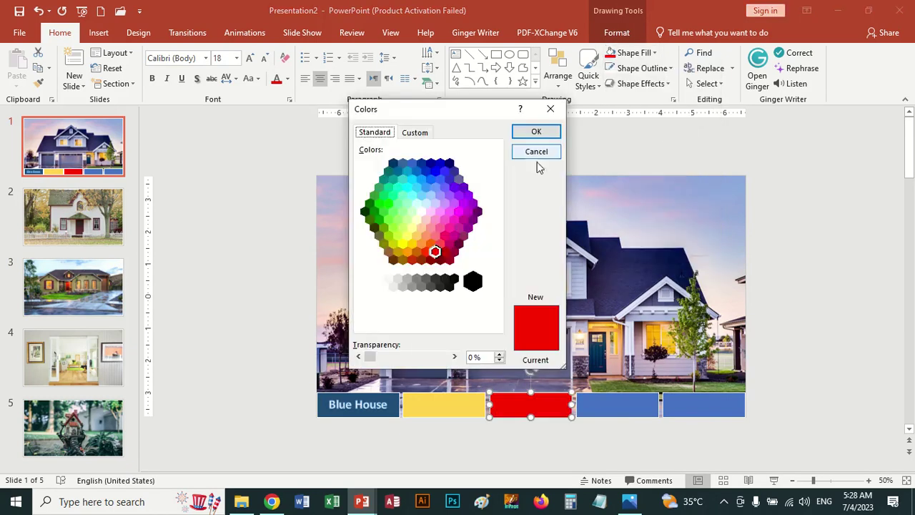
pyautogui.click(446, 254)
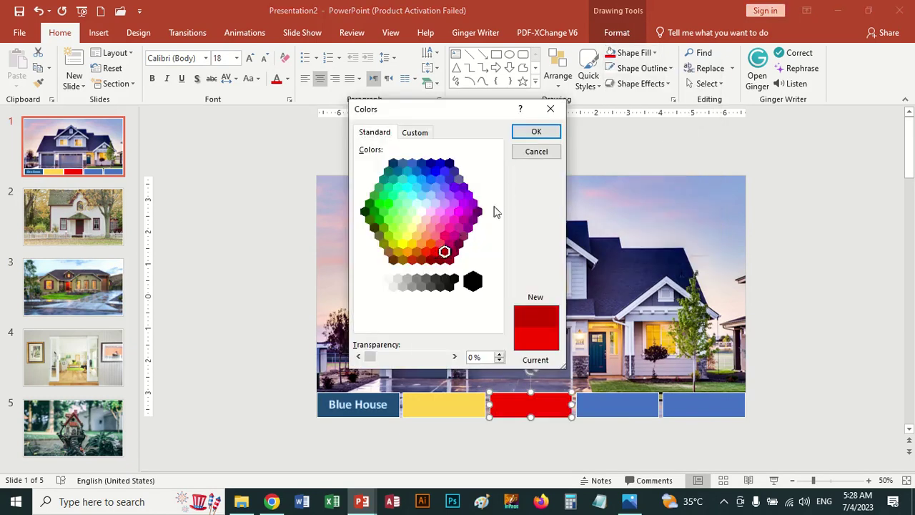
pyautogui.click(536, 131)
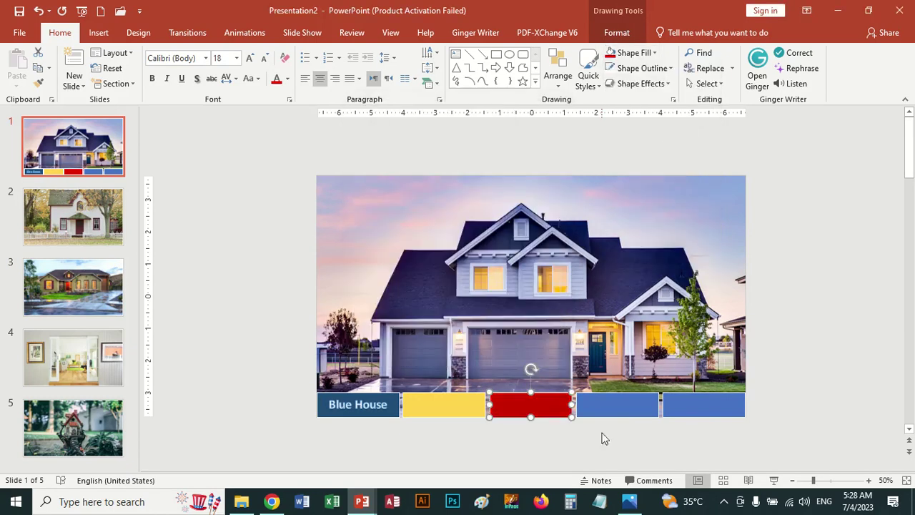
# Select the fourth button, then browse the interior room and birdhouse slides, ending on the interior room
pyautogui.click(616, 412)
pyautogui.click(88, 374)
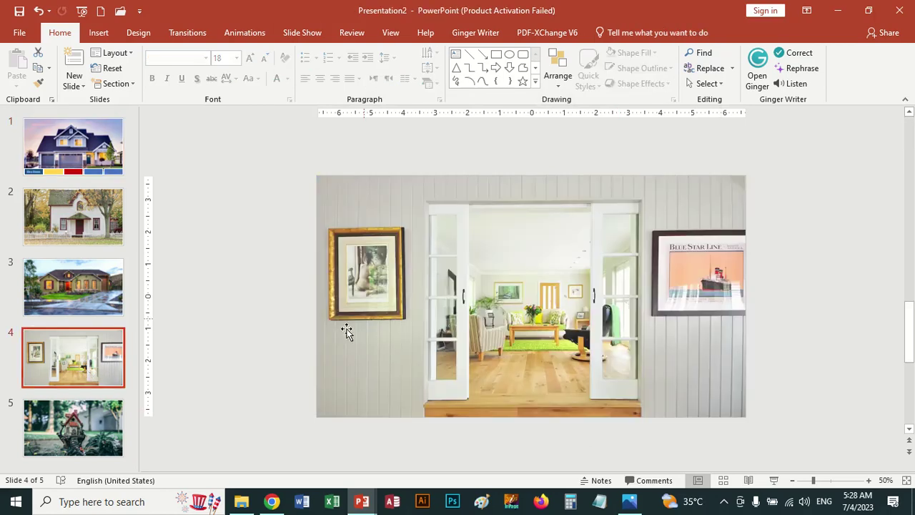
pyautogui.click(72, 450)
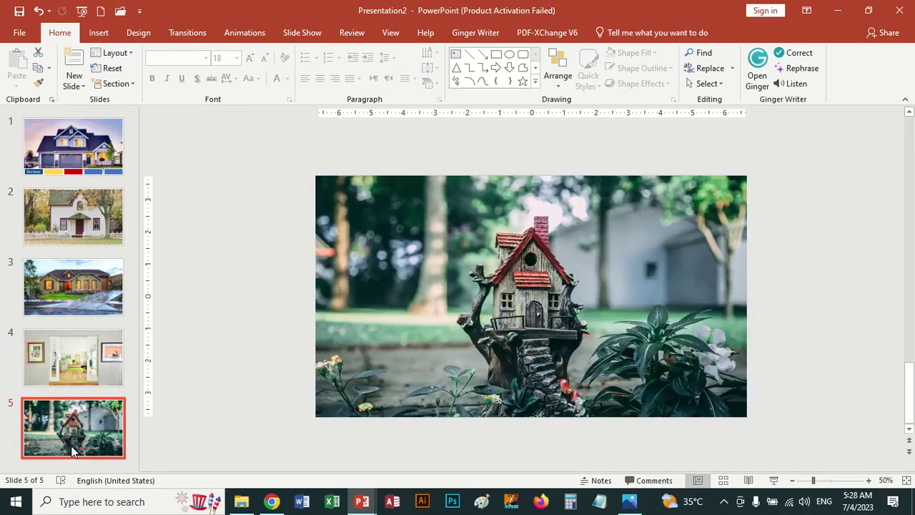
pyautogui.click(69, 383)
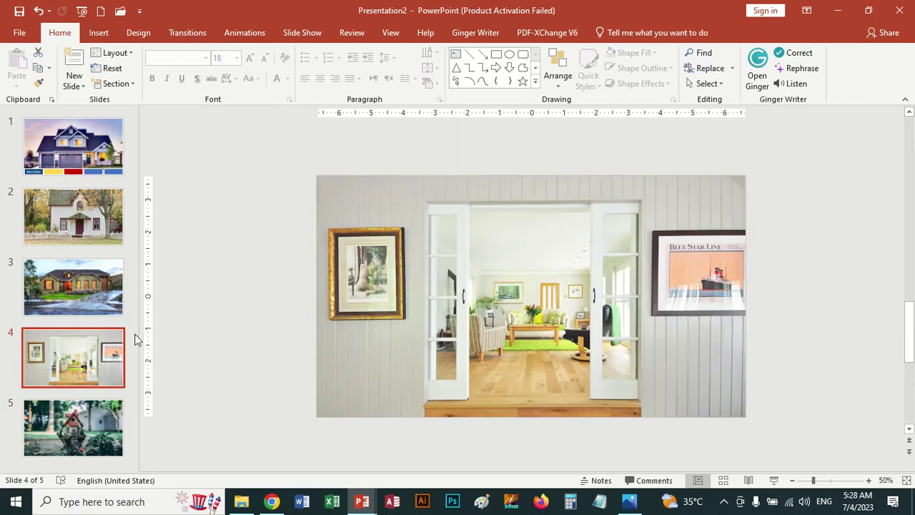
# Back on slide 1, fill the fourth button with dark gold, RGB 210, 160, 0
pyautogui.click(82, 152)
pyautogui.click(599, 408)
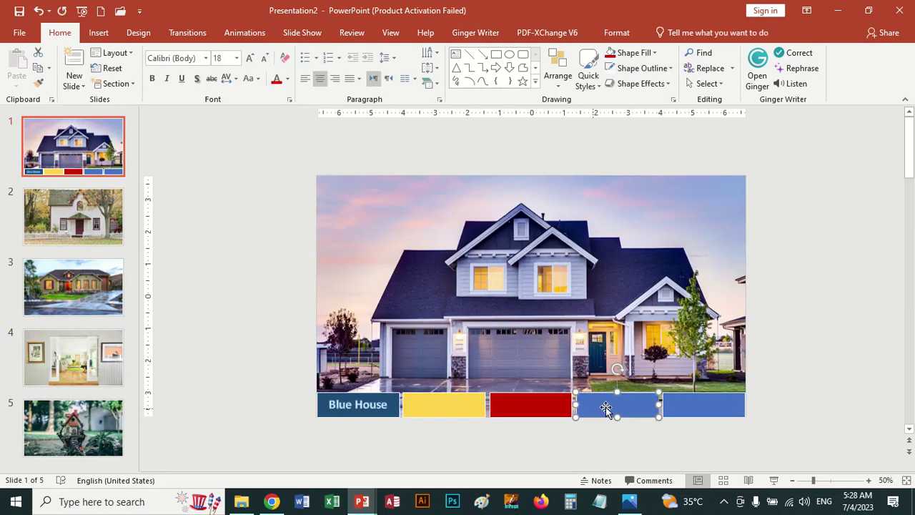
pyautogui.click(632, 53)
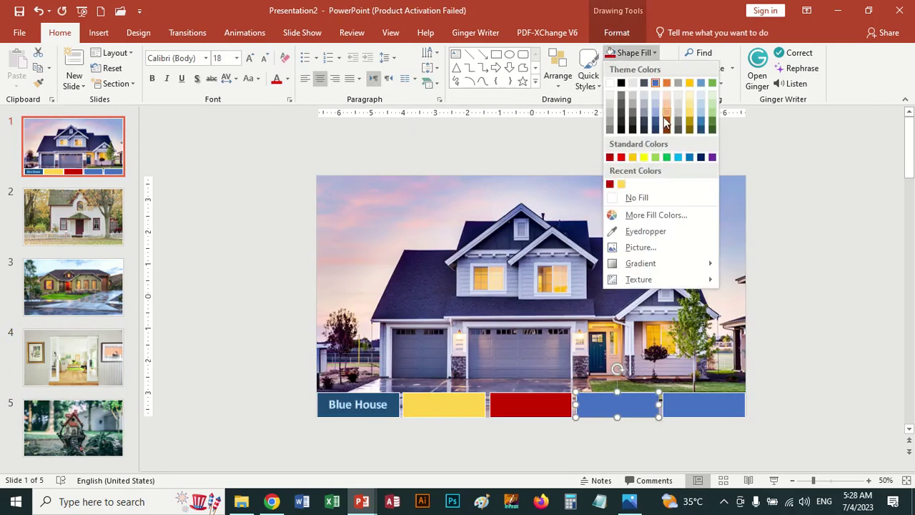
pyautogui.click(622, 184)
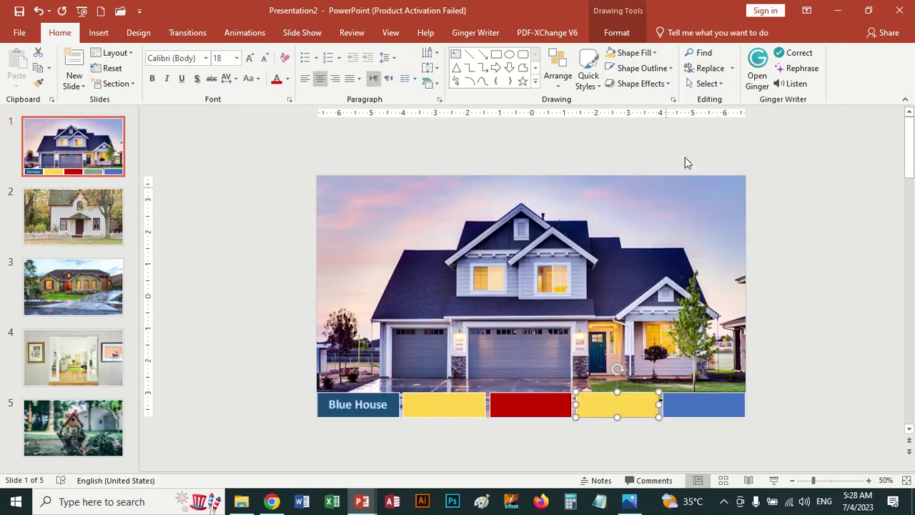
pyautogui.click(655, 54)
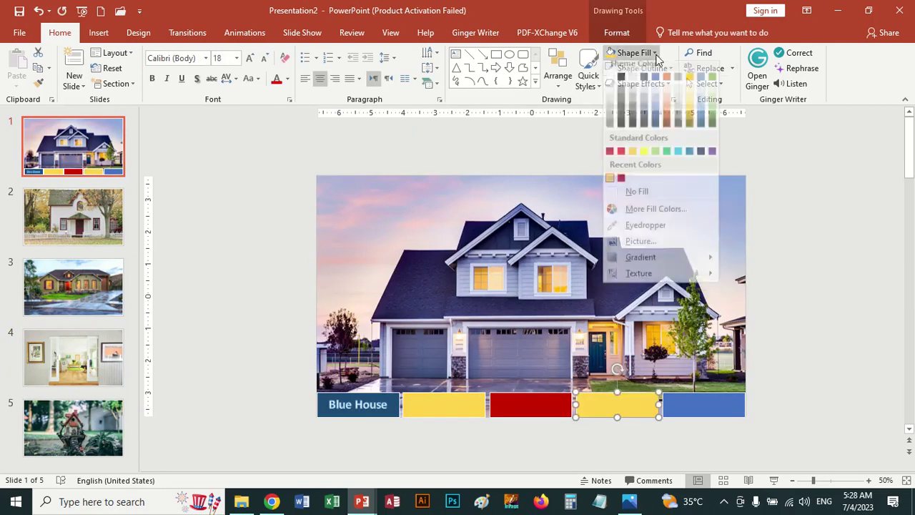
pyautogui.click(654, 208)
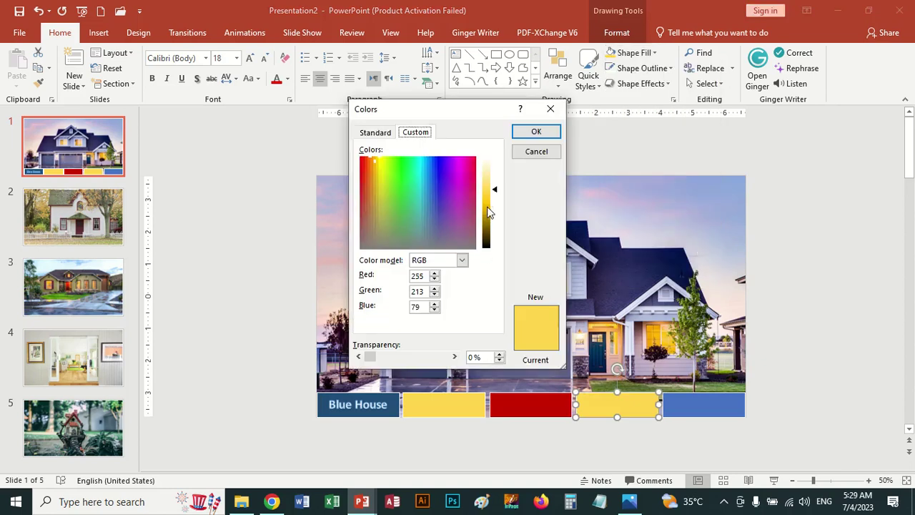
pyautogui.click(489, 210)
pyautogui.click(486, 213)
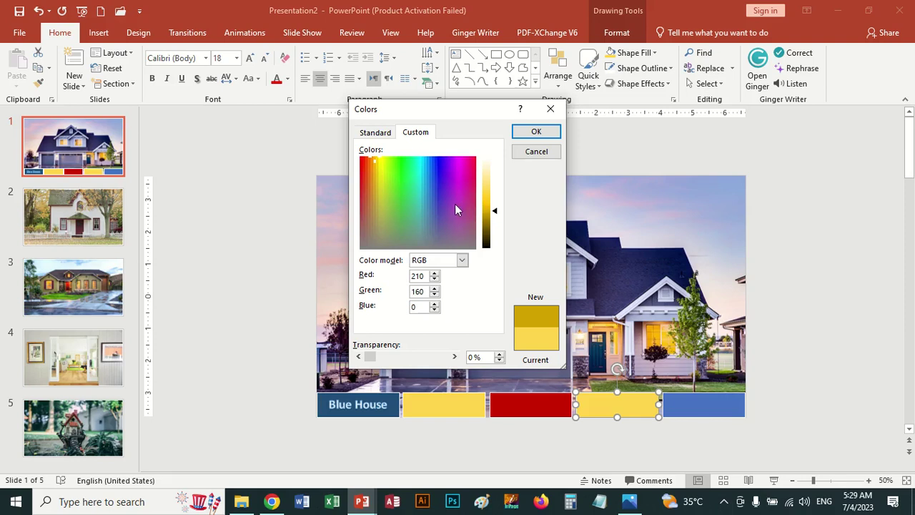
pyautogui.click(536, 131)
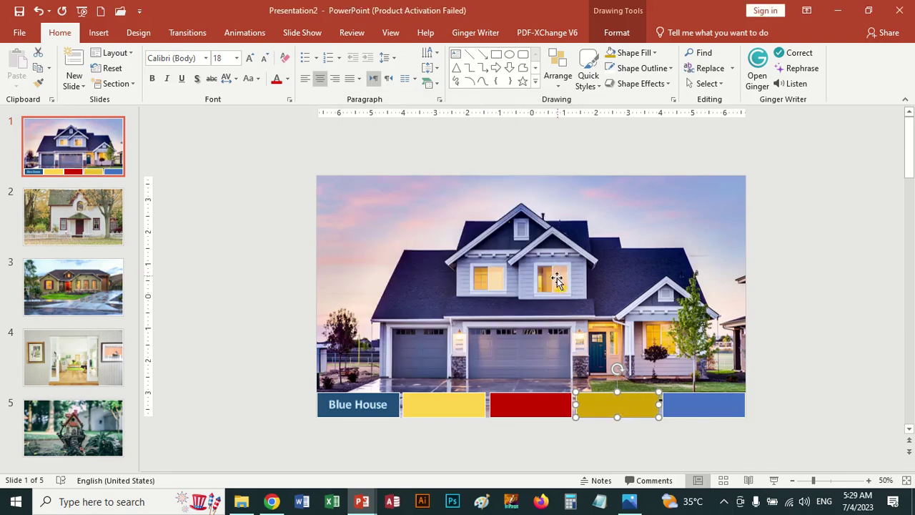
# Fill the fifth bar with a green theme colour
pyautogui.click(703, 407)
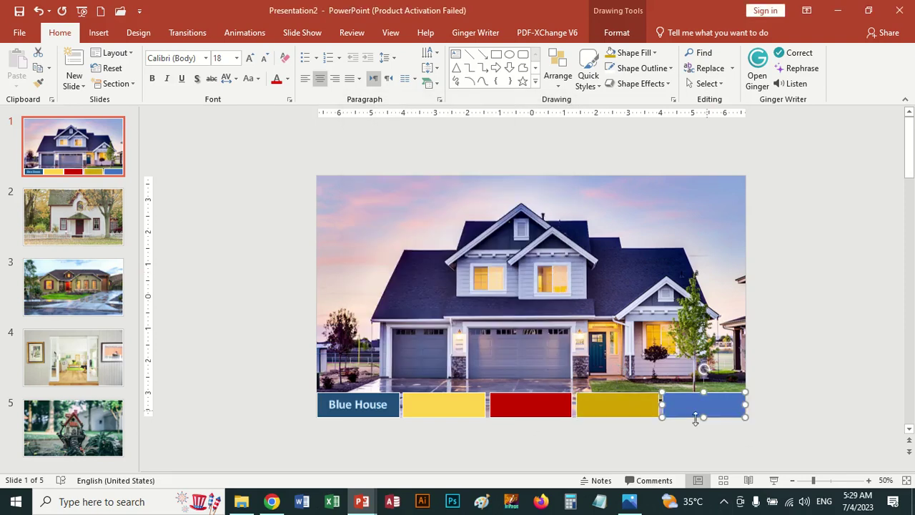
pyautogui.click(654, 52)
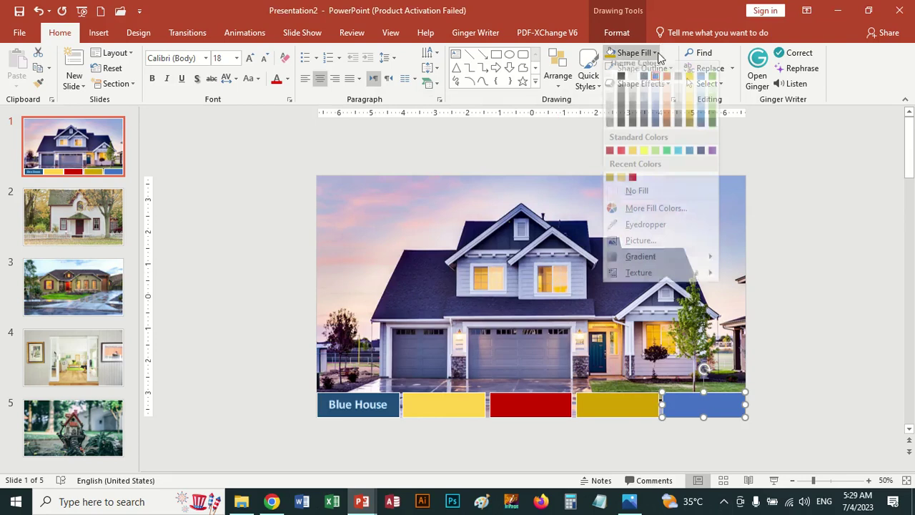
pyautogui.click(712, 120)
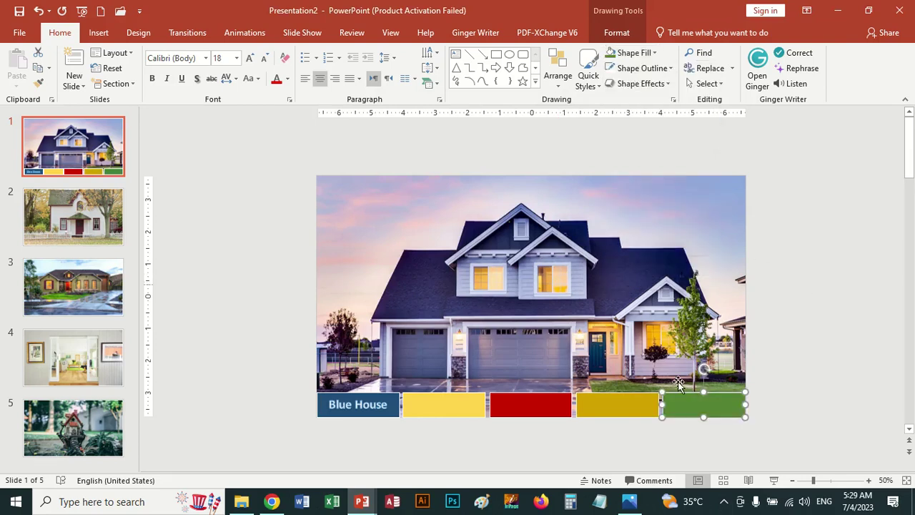
# Apply a shadowed WordArt style to the Blue House label
pyautogui.click(369, 398)
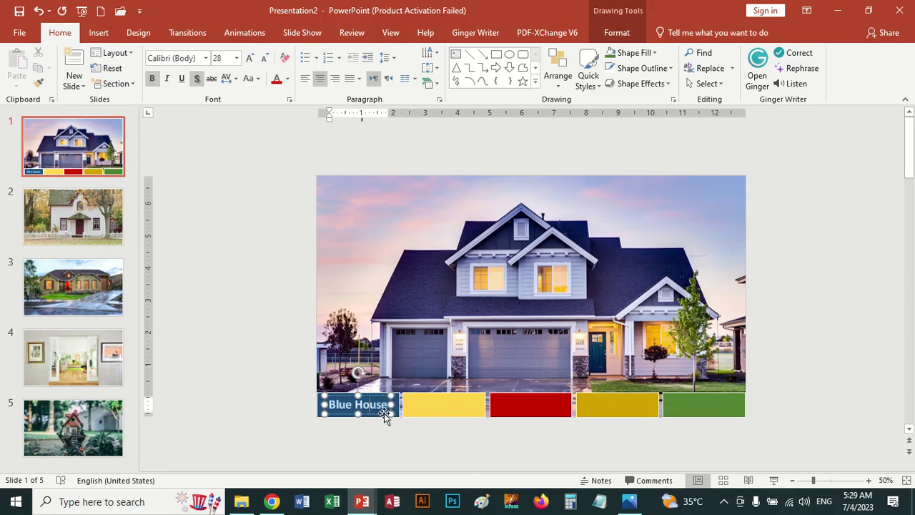
pyautogui.click(383, 414)
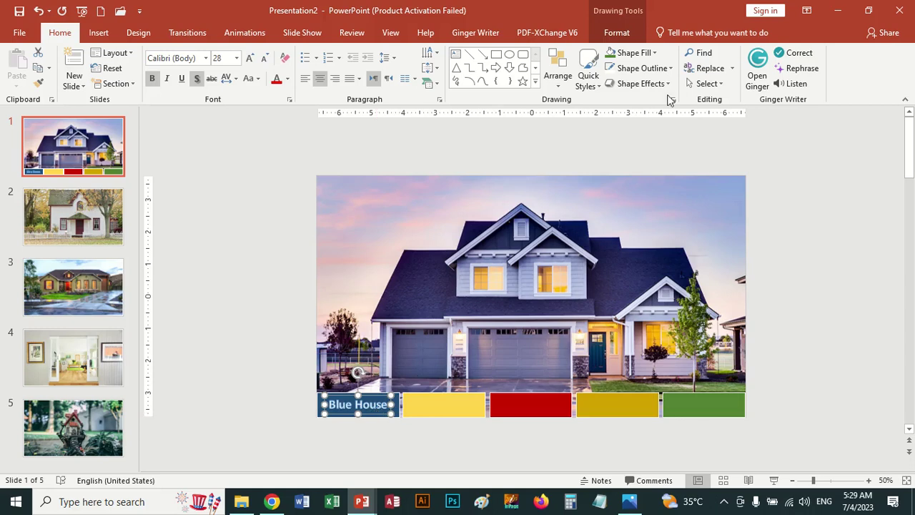
pyautogui.click(616, 35)
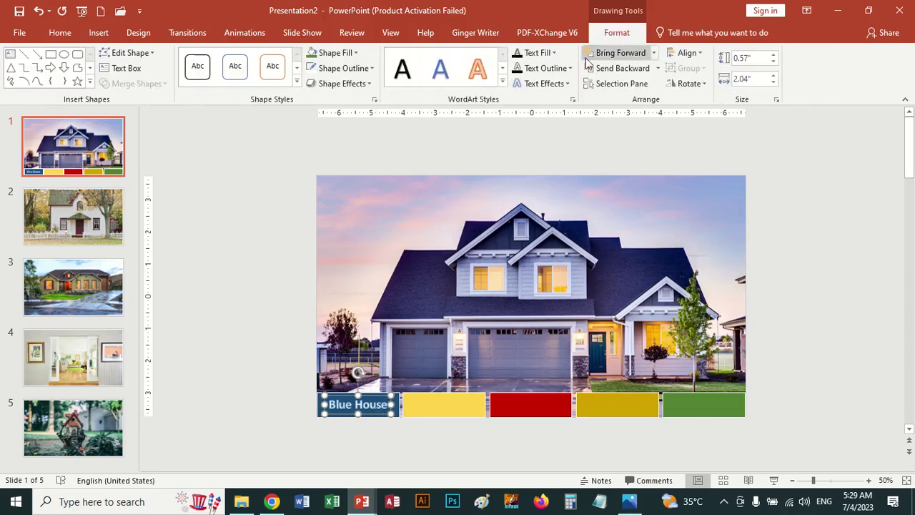
pyautogui.click(503, 84)
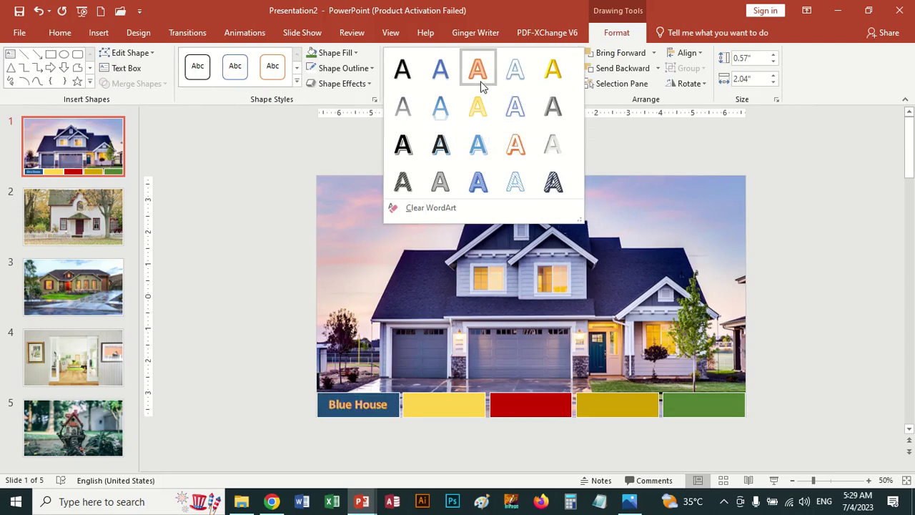
pyautogui.click(410, 79)
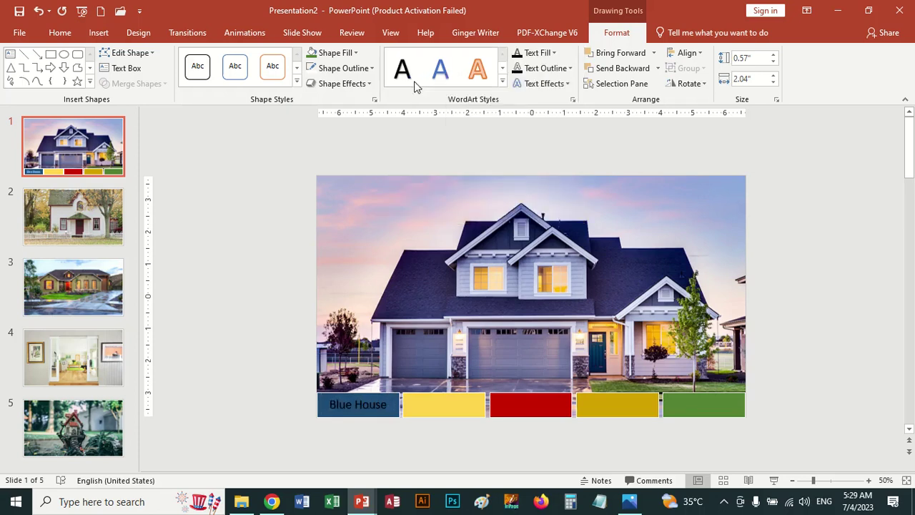
# Set the Blue House text fill to dark blue and duplicate the label
pyautogui.click(553, 54)
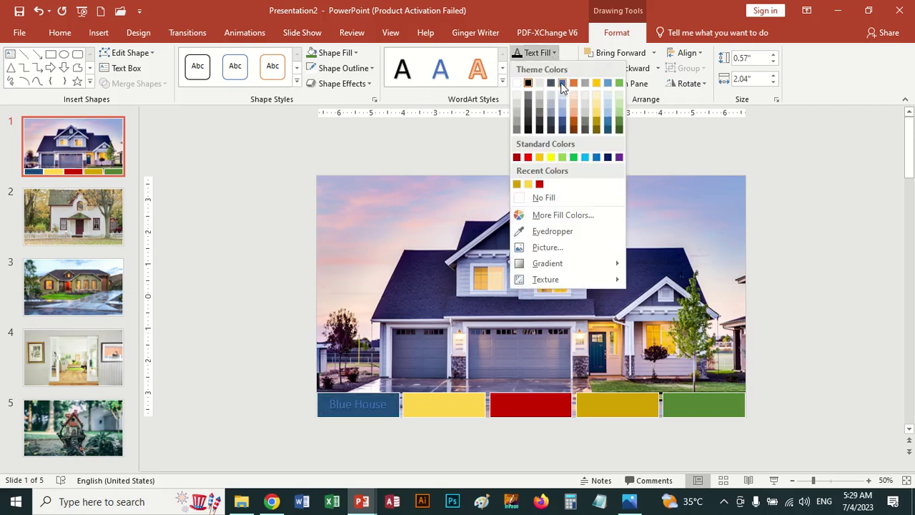
pyautogui.click(562, 84)
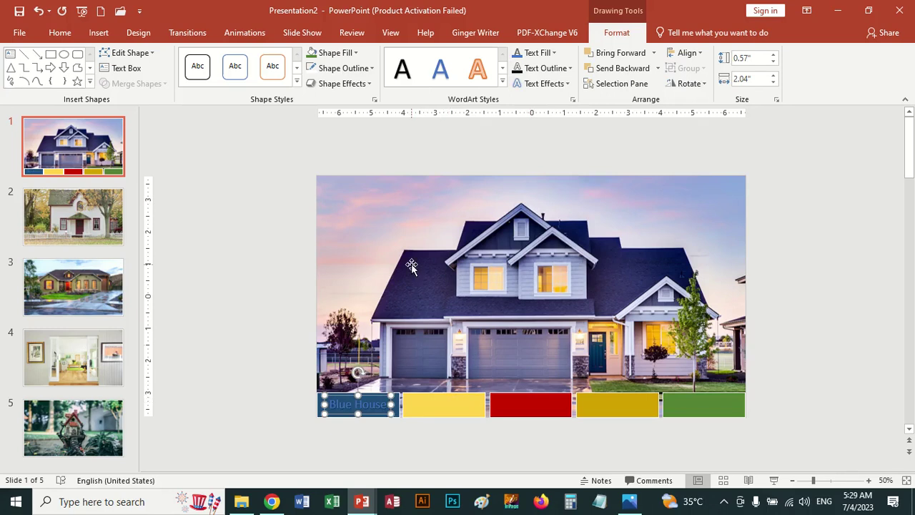
pyautogui.hotkey('ctrl', 'd')
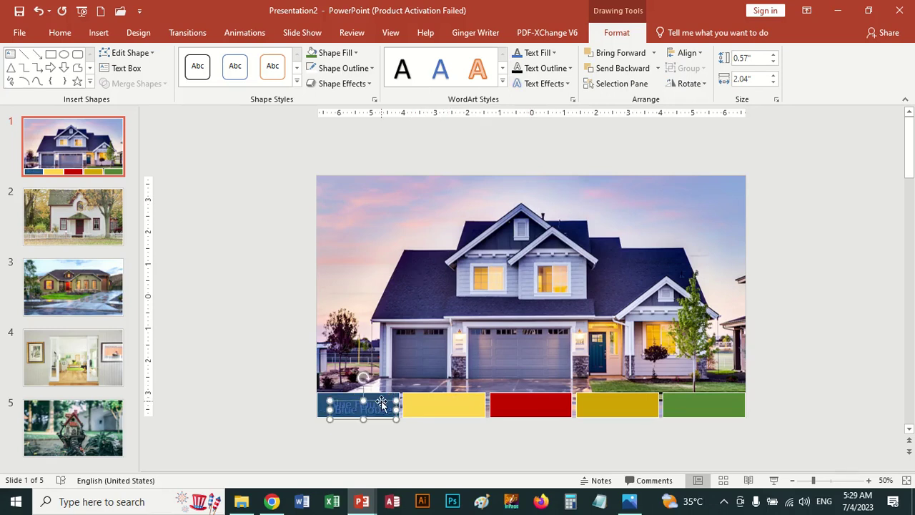
# Center the copied label on the yellow bar and make both labels' text white
pyautogui.moveTo(380, 402); pyautogui.dragTo(459, 398)
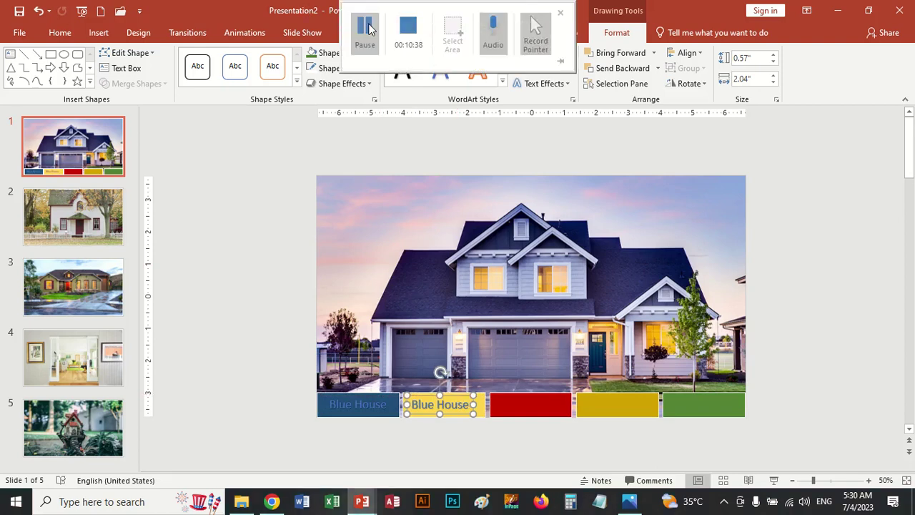
pyautogui.click(366, 29)
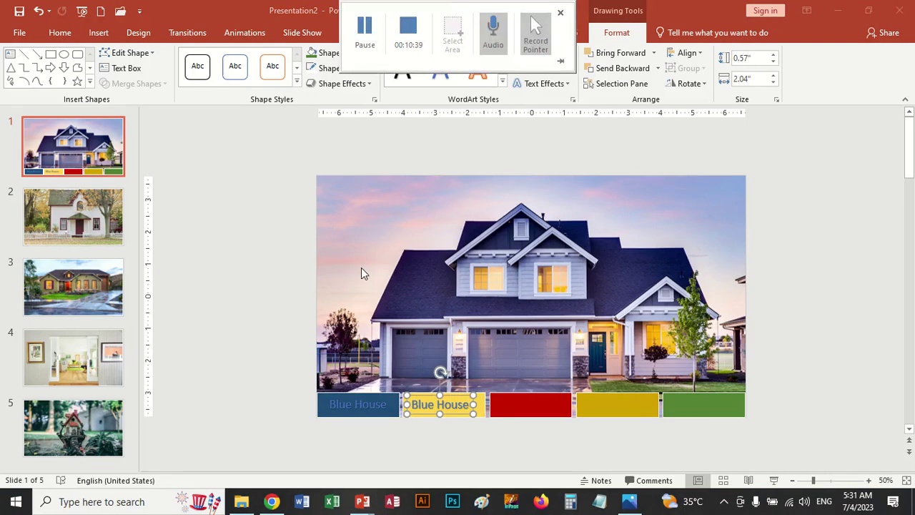
pyautogui.click(453, 415)
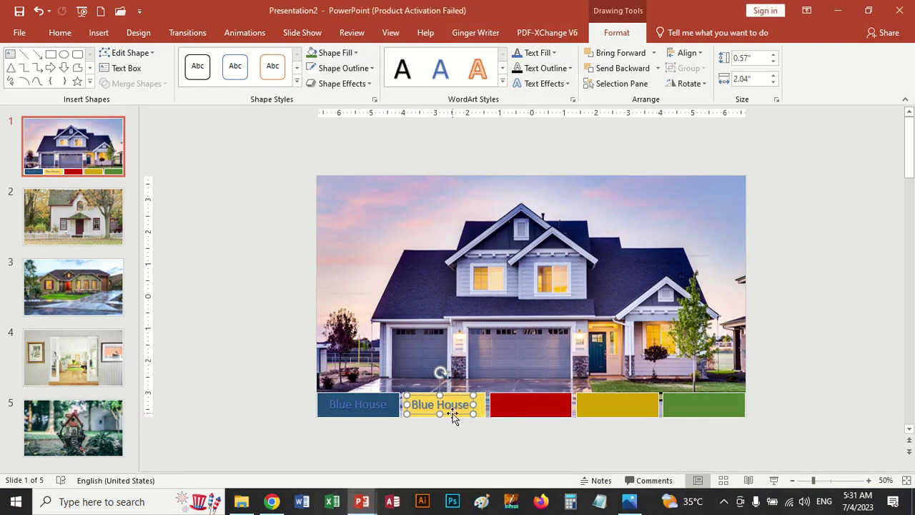
pyautogui.moveTo(451, 415); pyautogui.dragTo(455, 415)
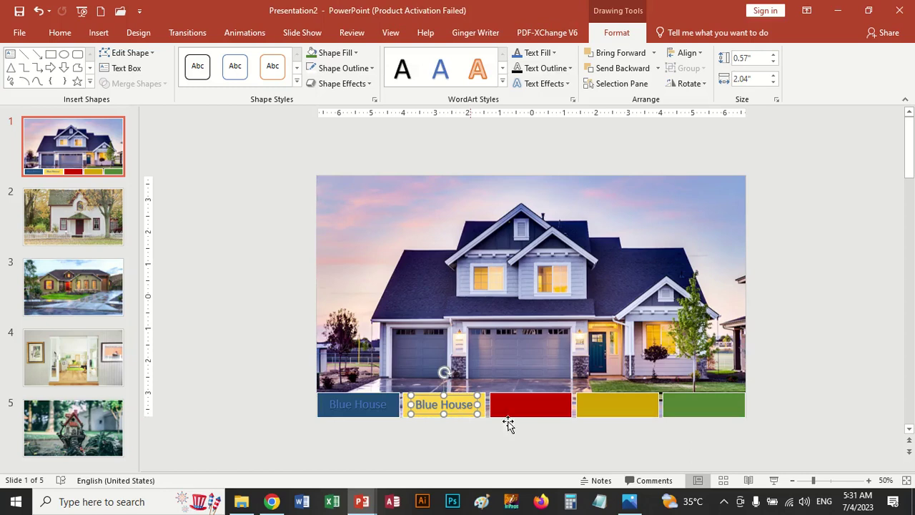
pyautogui.click(552, 52)
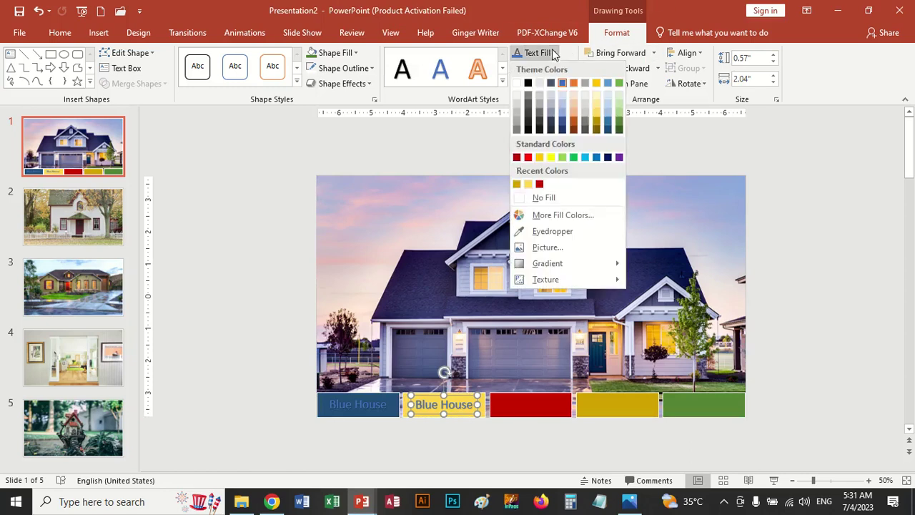
pyautogui.click(520, 198)
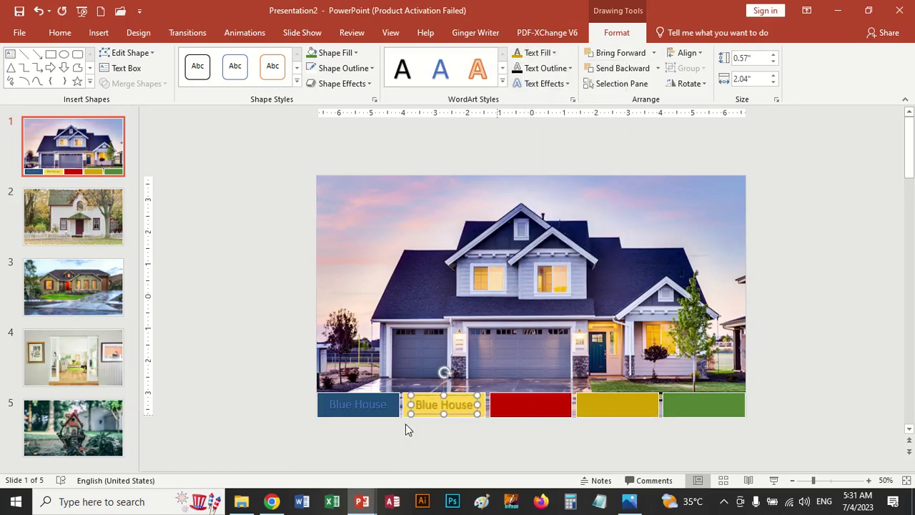
pyautogui.click(554, 53)
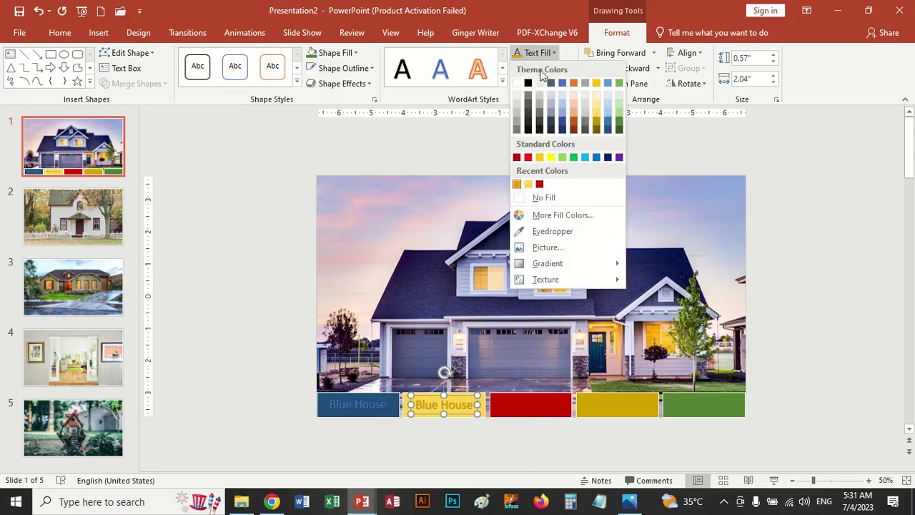
pyautogui.click(516, 83)
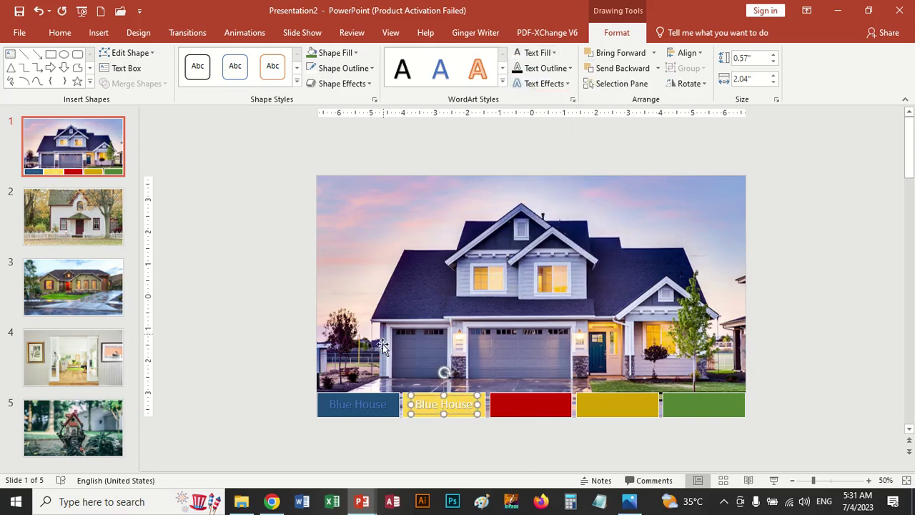
pyautogui.click(364, 407)
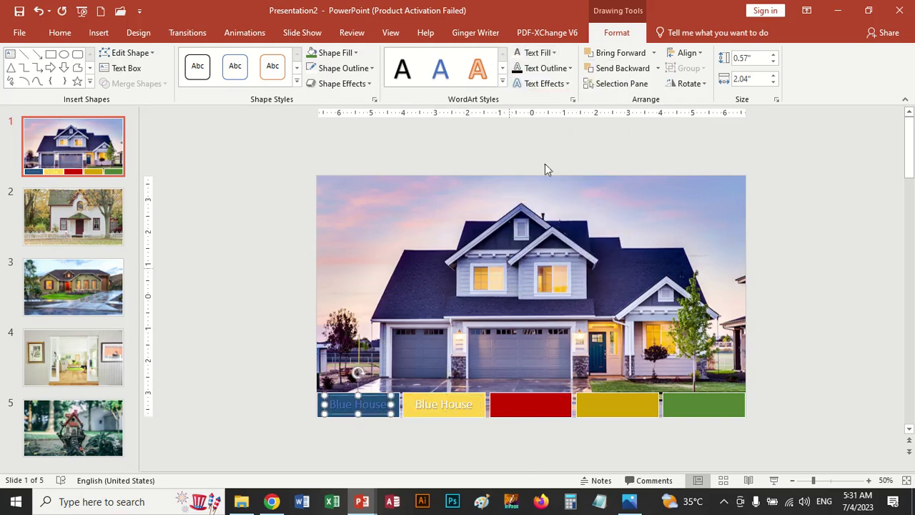
pyautogui.click(535, 53)
# Duplicate the label onto the red, gold and green bars
pyautogui.click(464, 413)
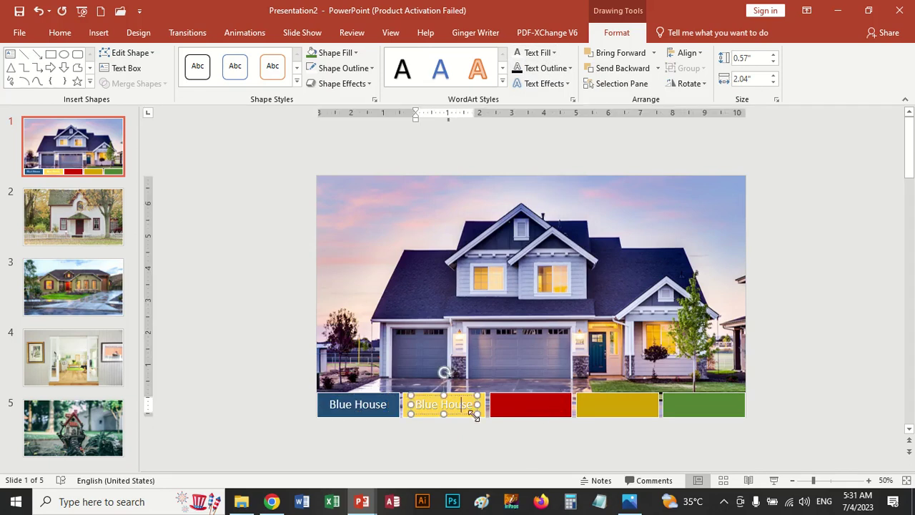
pyautogui.click(469, 418)
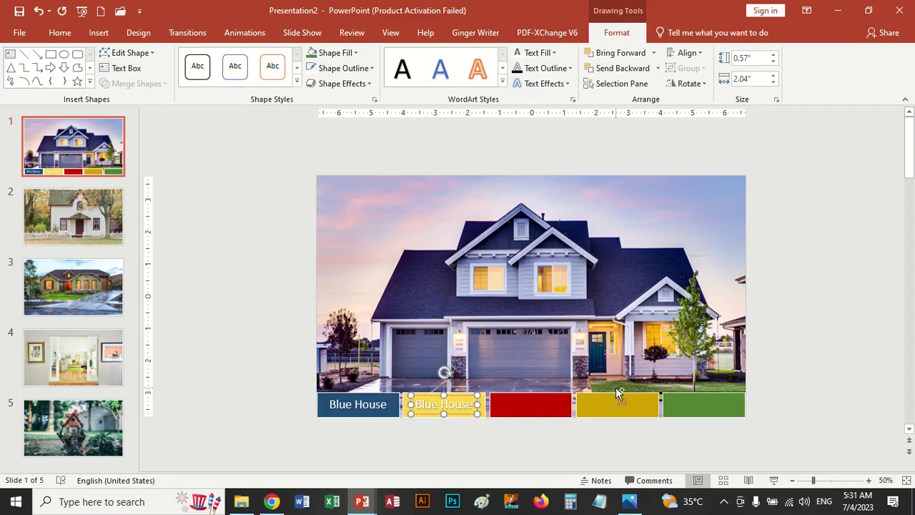
pyautogui.hotkey('ctrl', 'd')
pyautogui.moveTo(466, 418); pyautogui.dragTo(551, 413)
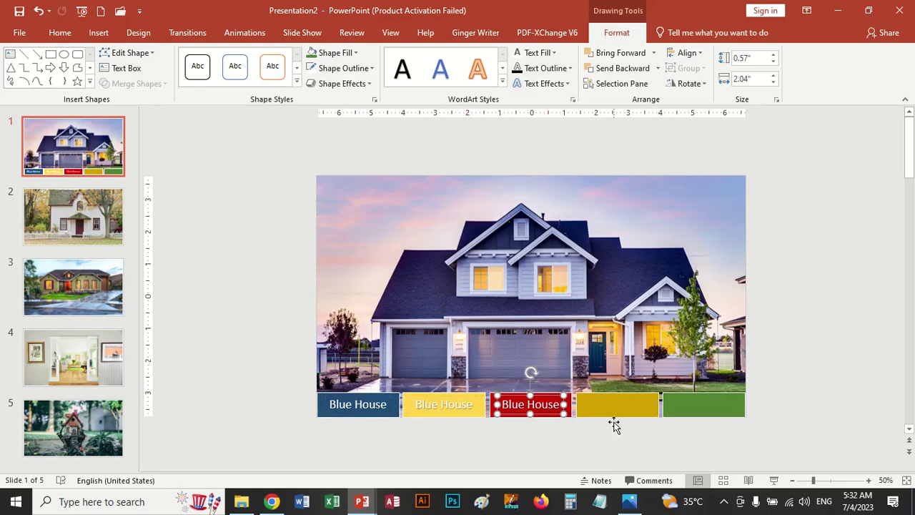
pyautogui.hotkey('ctrl', 'd')
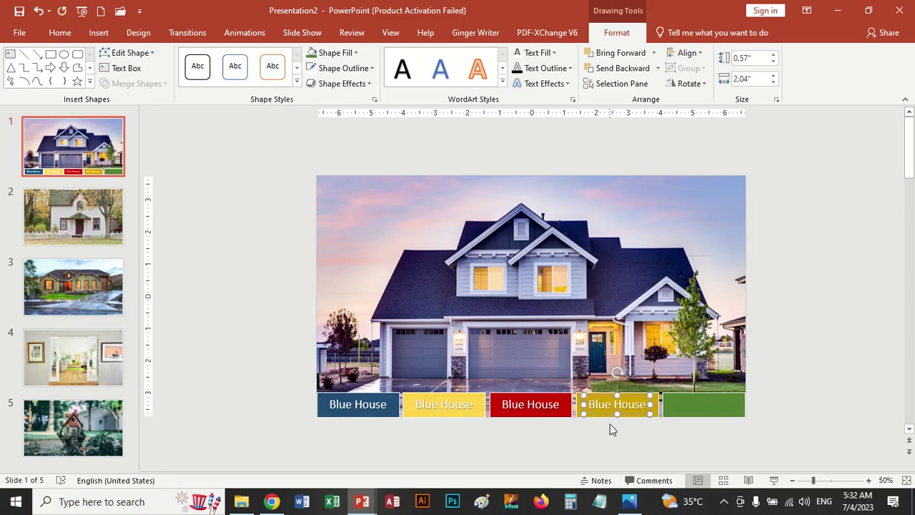
pyautogui.hotkey('ctrl', 'd')
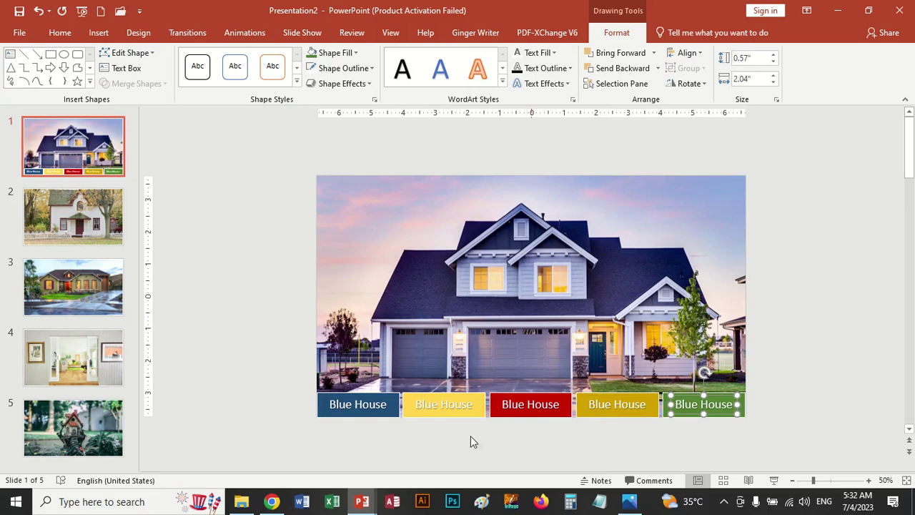
# Rename the second and third labels to 'Yellow House' and 'Red House'
pyautogui.click(427, 404)
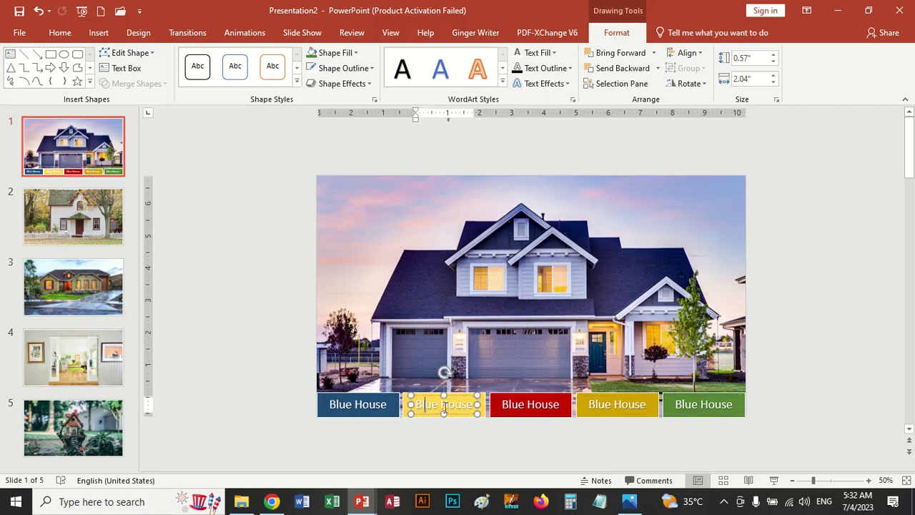
pyautogui.moveTo(434, 408); pyautogui.dragTo(409, 405)
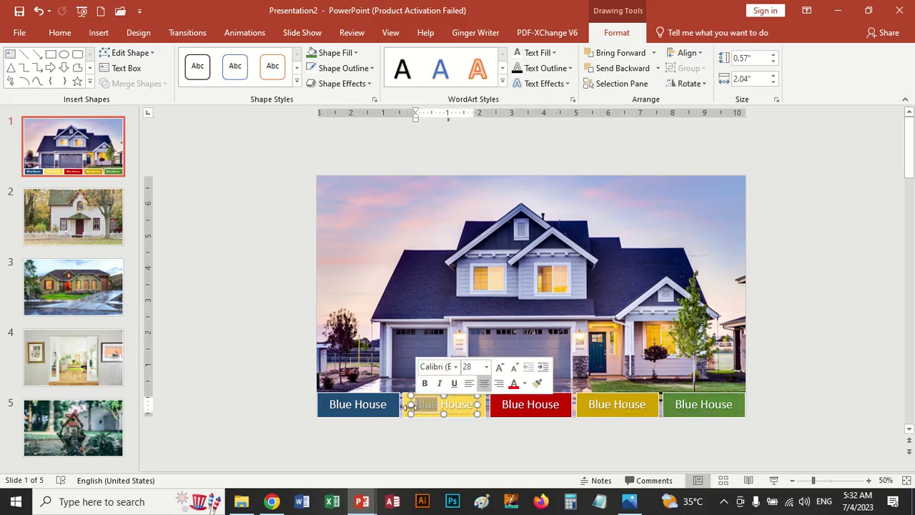
pyautogui.write('Yel')
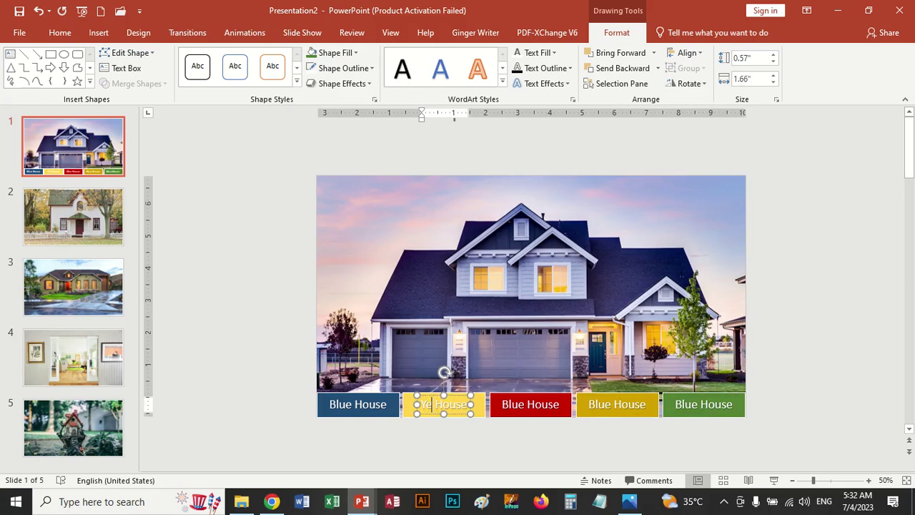
pyautogui.write('low')
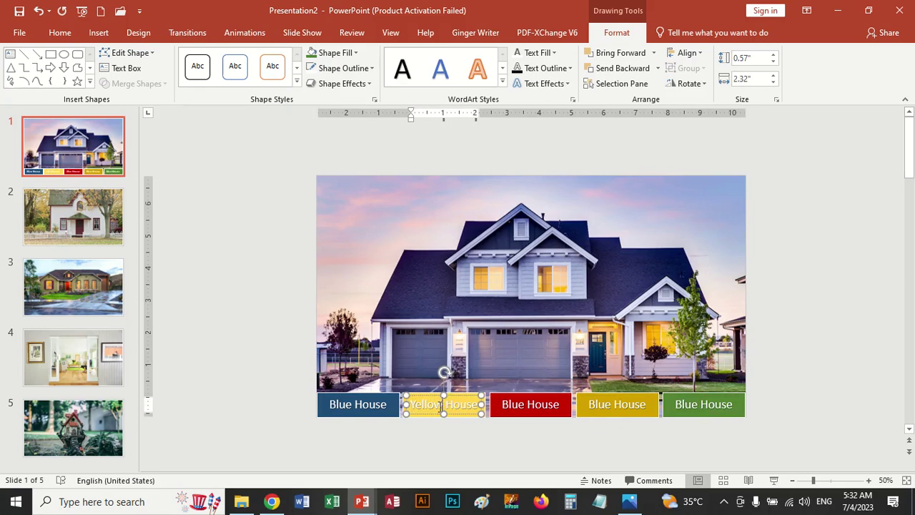
pyautogui.click(519, 406)
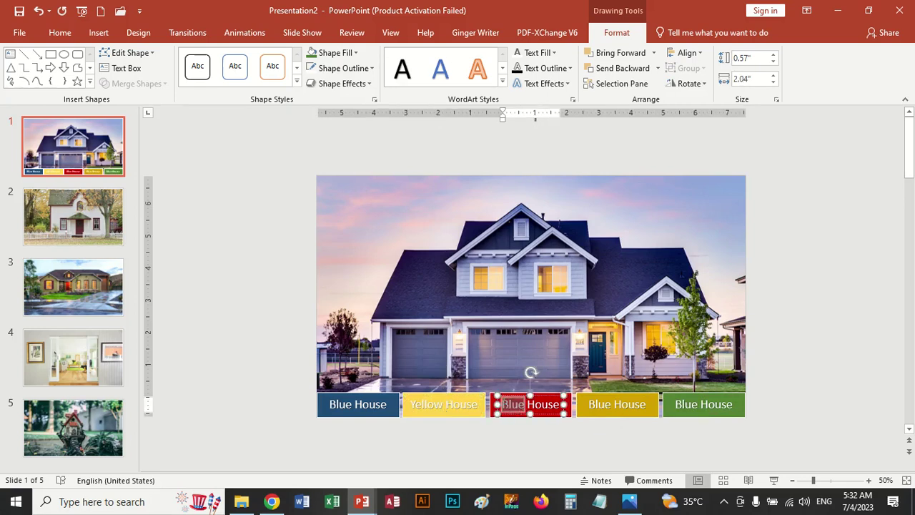
pyautogui.doubleClick(509, 404)
pyautogui.write('Red')
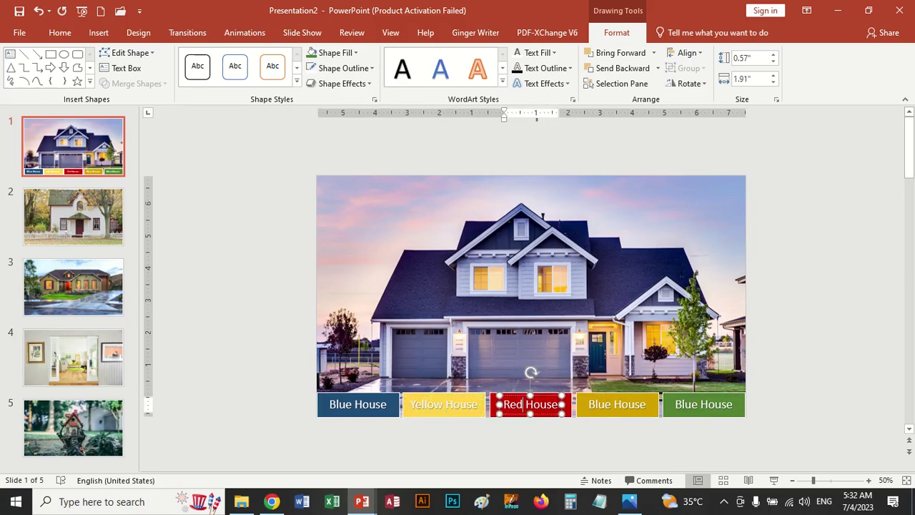
# Rename the fourth and fifth labels to 'Brown House' and 'Green House'
pyautogui.click(603, 405)
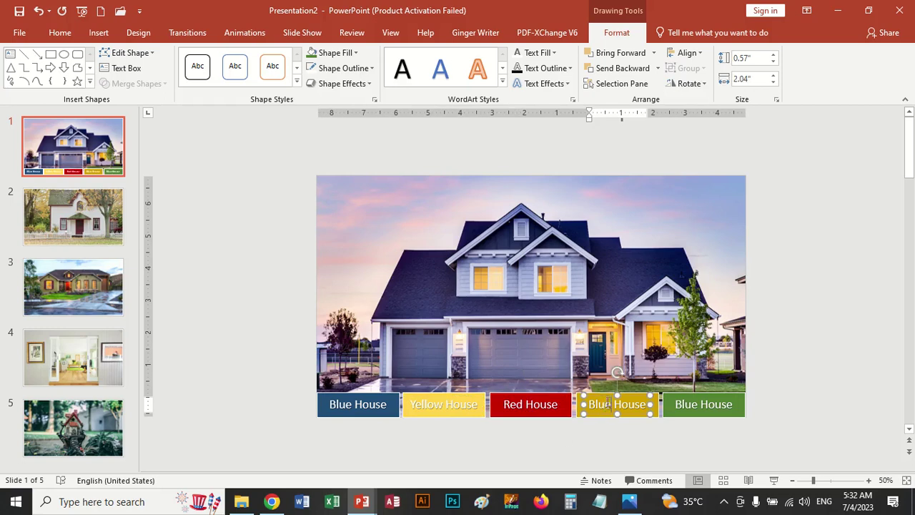
pyautogui.moveTo(607, 403); pyautogui.dragTo(588, 403)
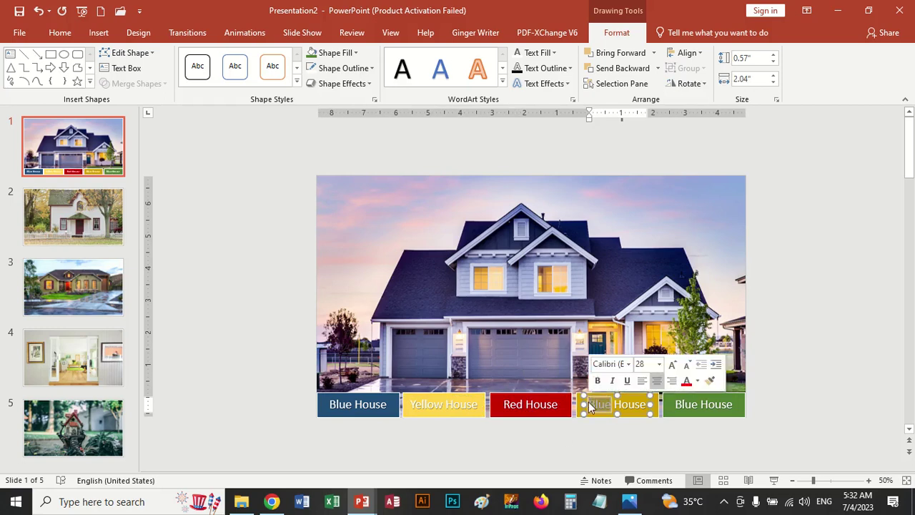
pyautogui.write('Brow')
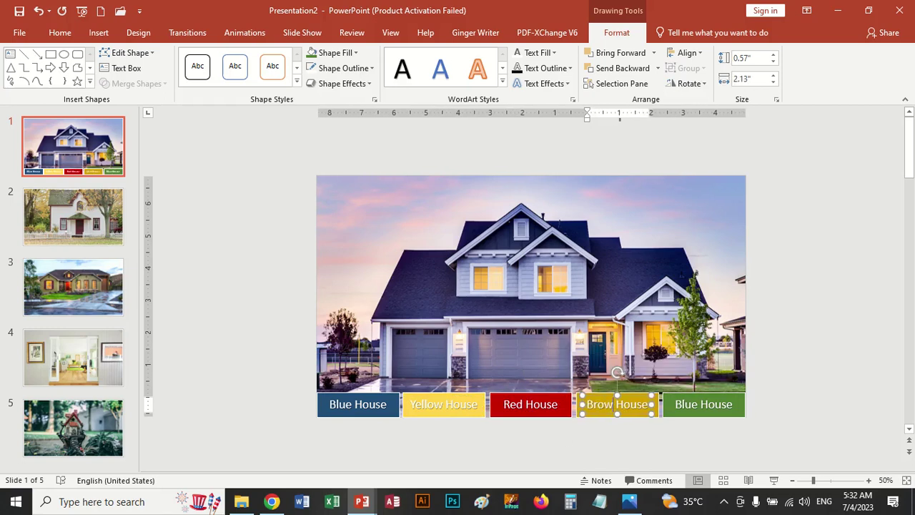
pyautogui.write('n')
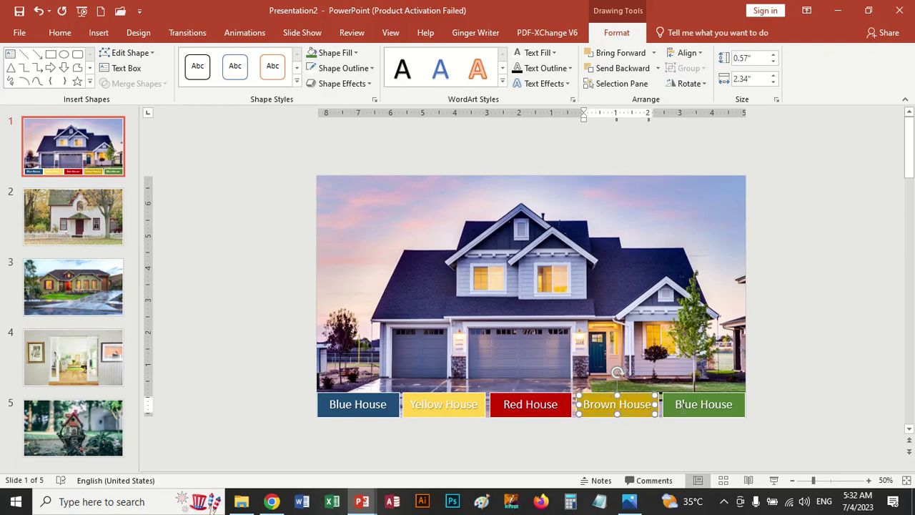
pyautogui.click(682, 405)
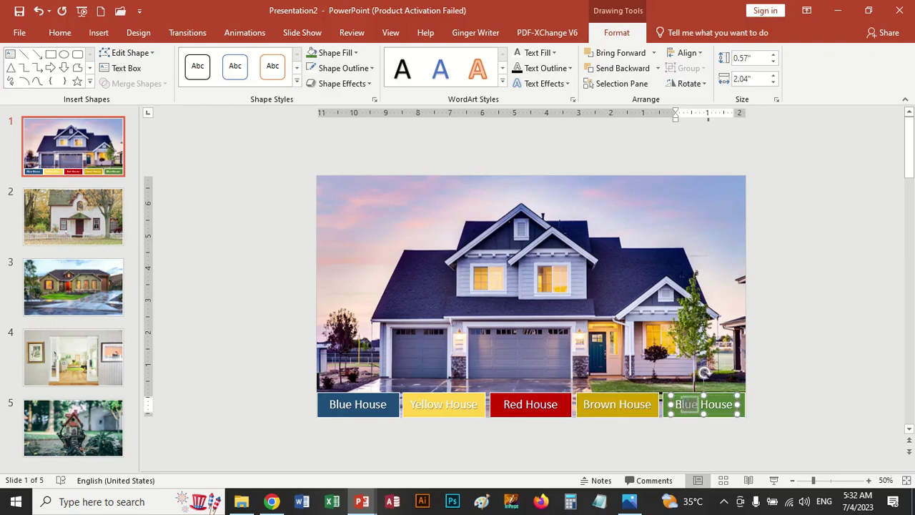
pyautogui.doubleClick(688, 405)
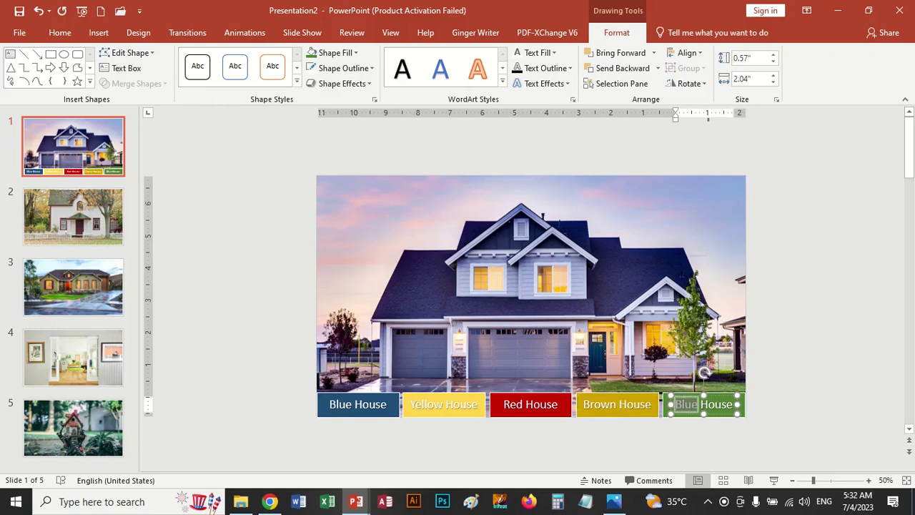
pyautogui.write('Green')
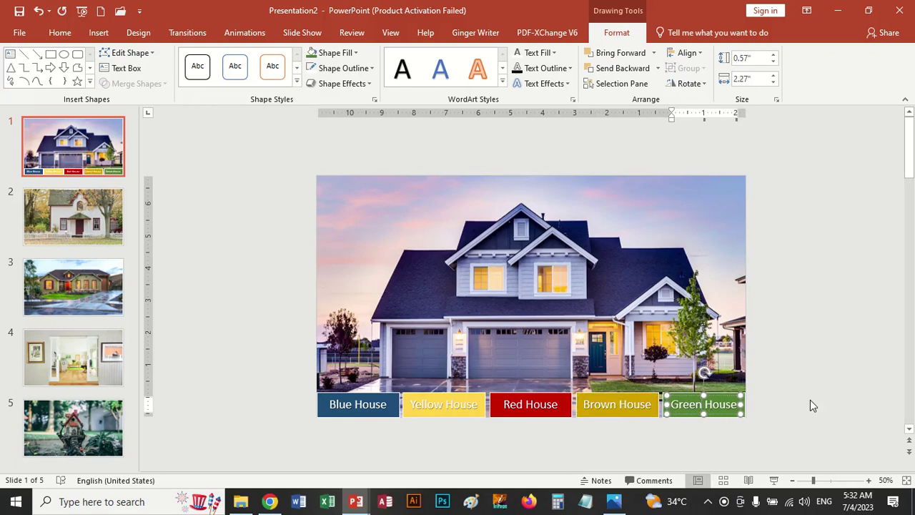
pyautogui.click(815, 398)
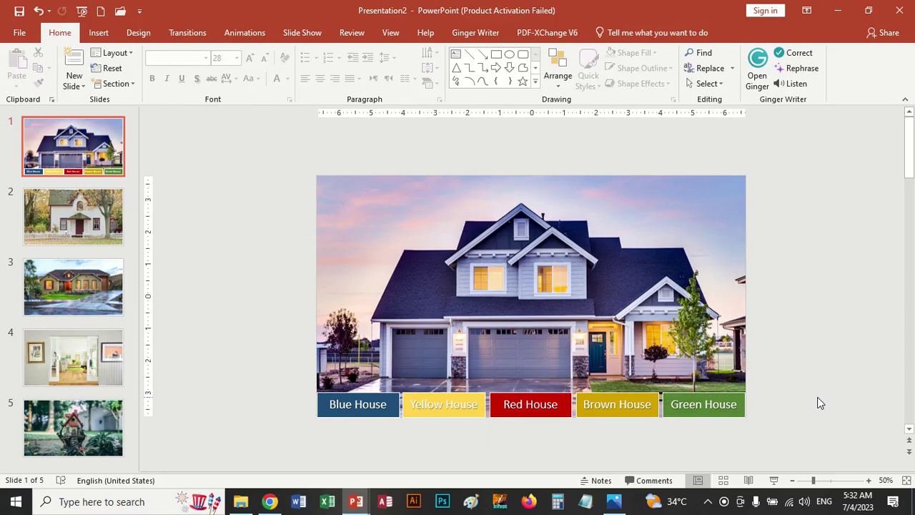
pyautogui.click(97, 146)
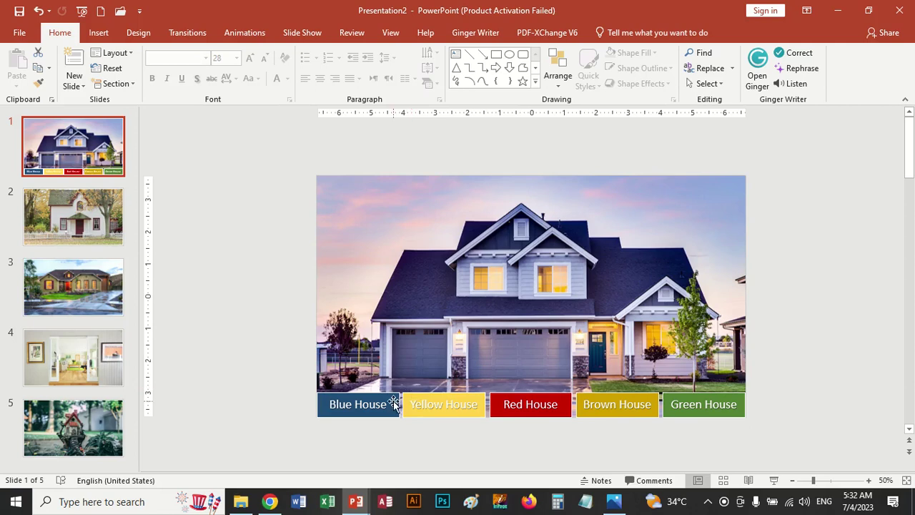
pyautogui.moveTo(293, 379); pyautogui.dragTo(776, 428)
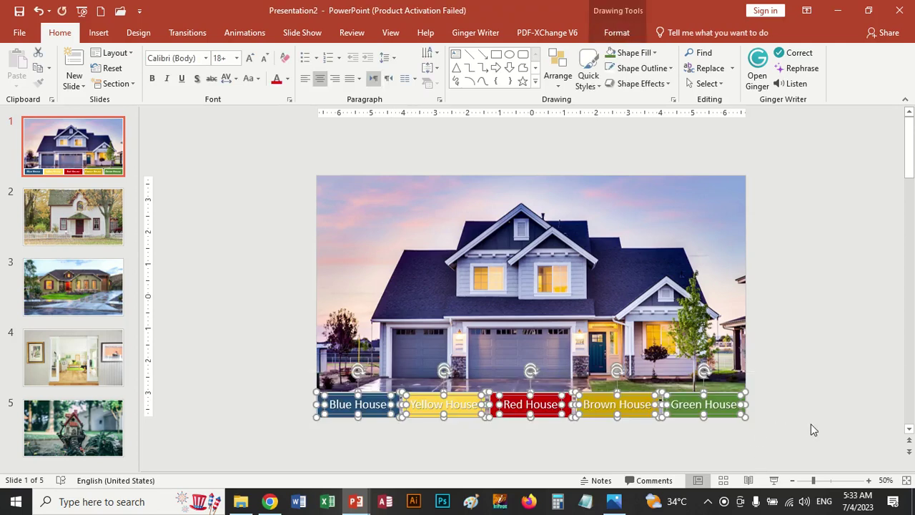
pyautogui.click(64, 217)
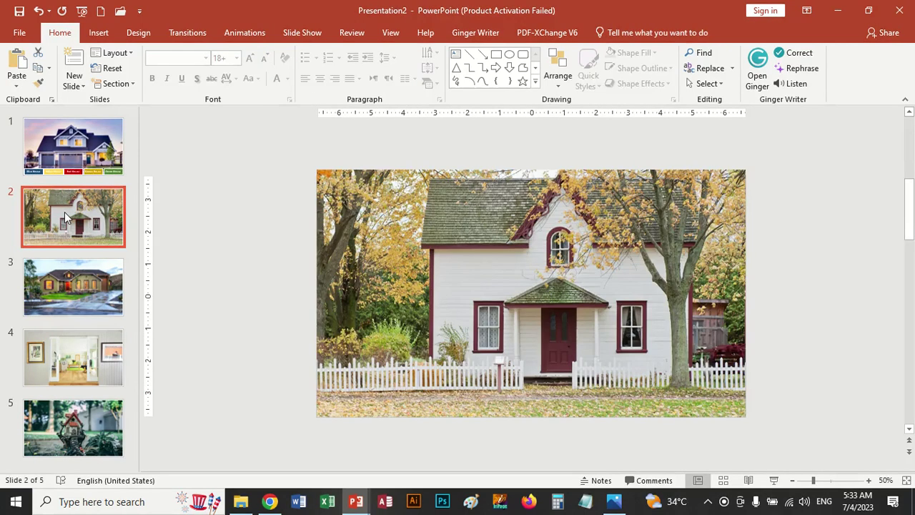
pyautogui.hotkey('ctrl', 'v')
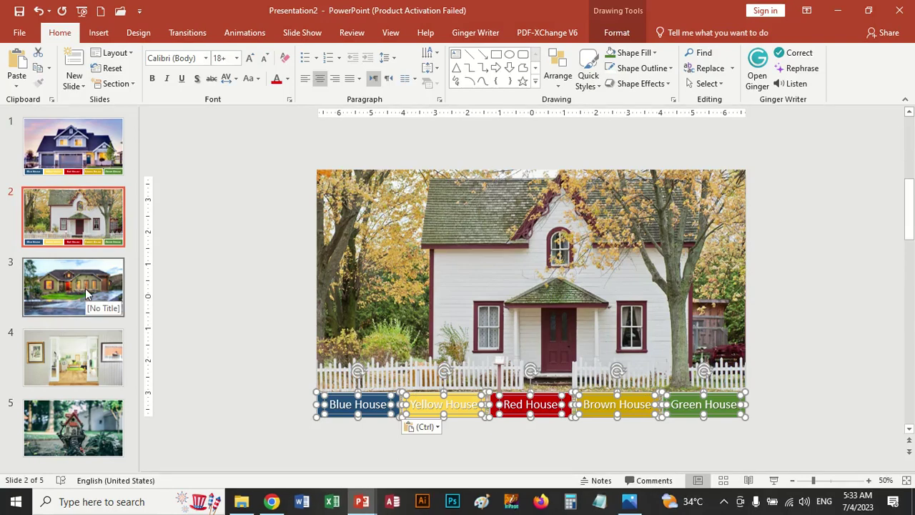
pyautogui.hotkey('ctrl', 'z')
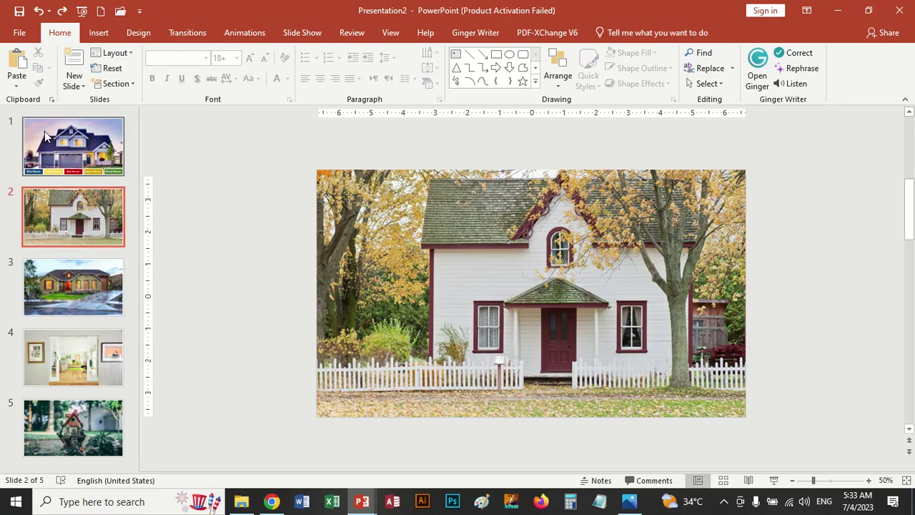
pyautogui.click(45, 136)
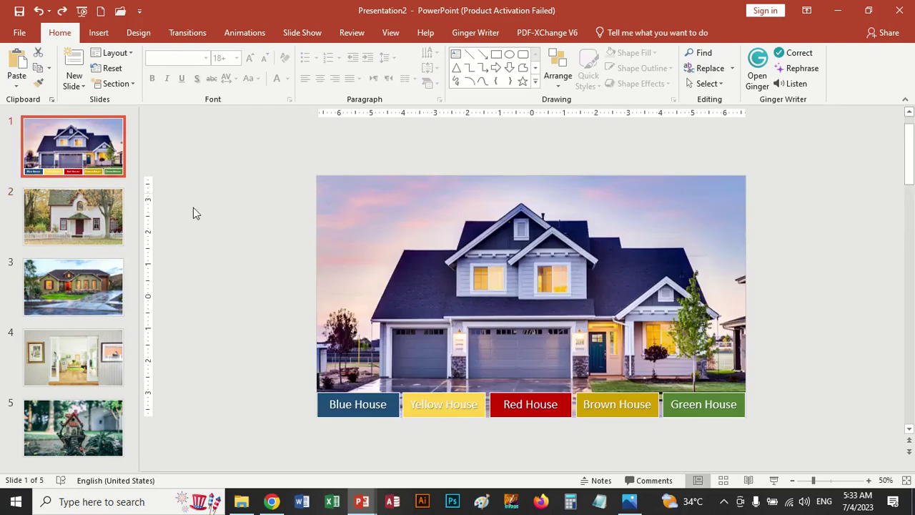
pyautogui.click(379, 402)
# Stretch the Blue House button taller and draw a 0.98" by 2.14" rectangle across its top
pyautogui.moveTo(357, 392); pyautogui.dragTo(359, 366)
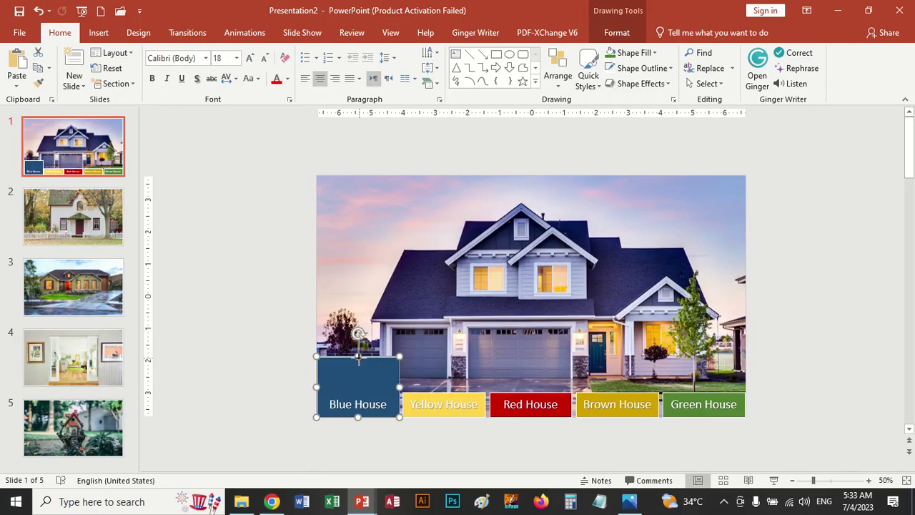
pyautogui.moveTo(359, 356); pyautogui.dragTo(358, 353)
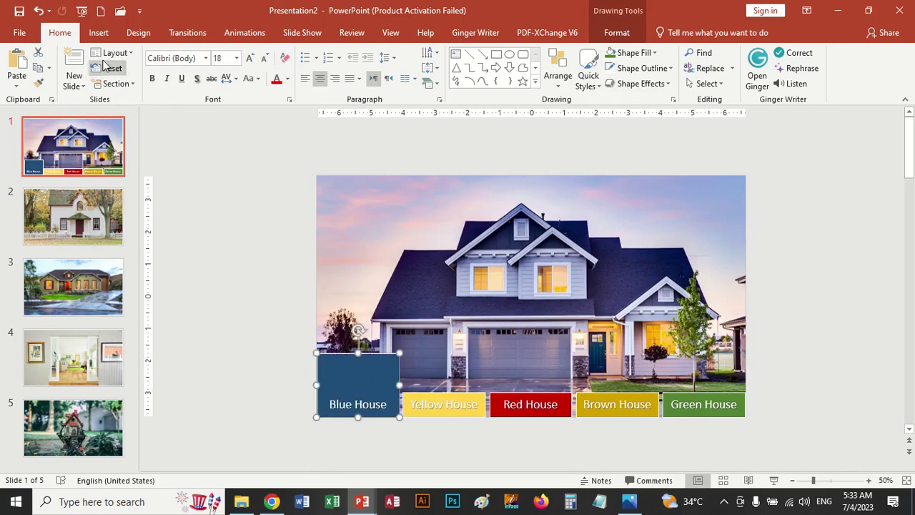
pyautogui.click(99, 33)
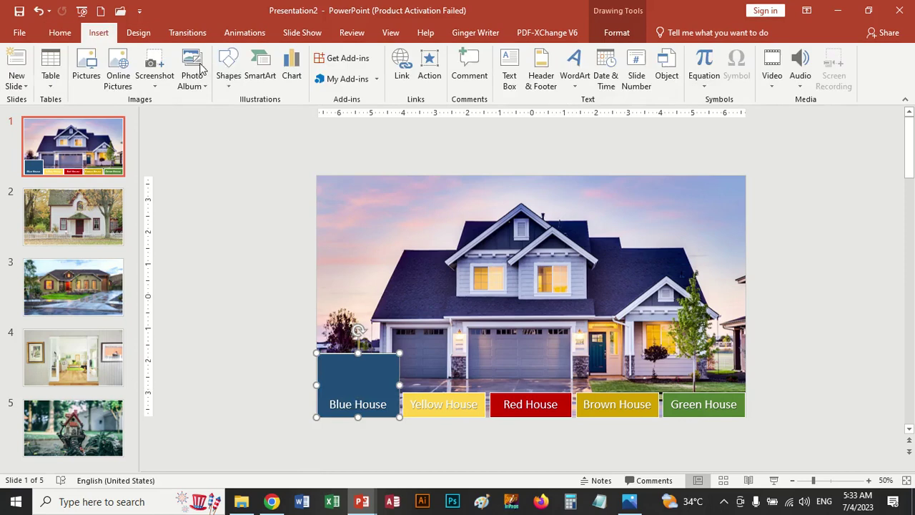
pyautogui.click(229, 87)
pyautogui.click(258, 120)
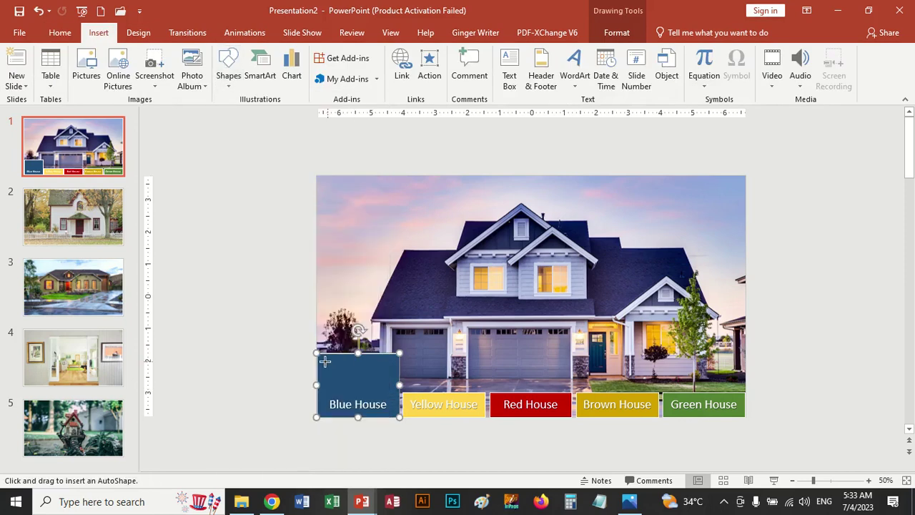
pyautogui.moveTo(324, 361); pyautogui.dragTo(392, 392)
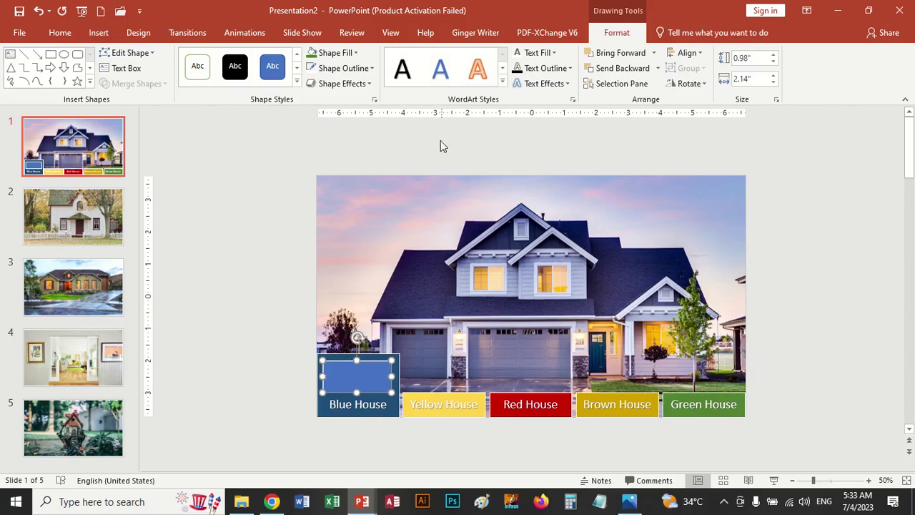
# Fill the rectangle atop the Blue House button with the blue house photo from file
pyautogui.click(356, 52)
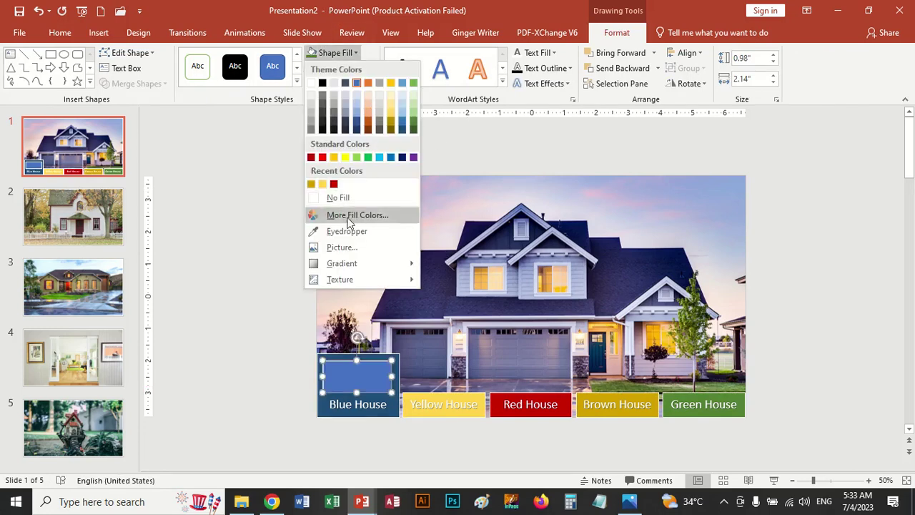
pyautogui.click(354, 247)
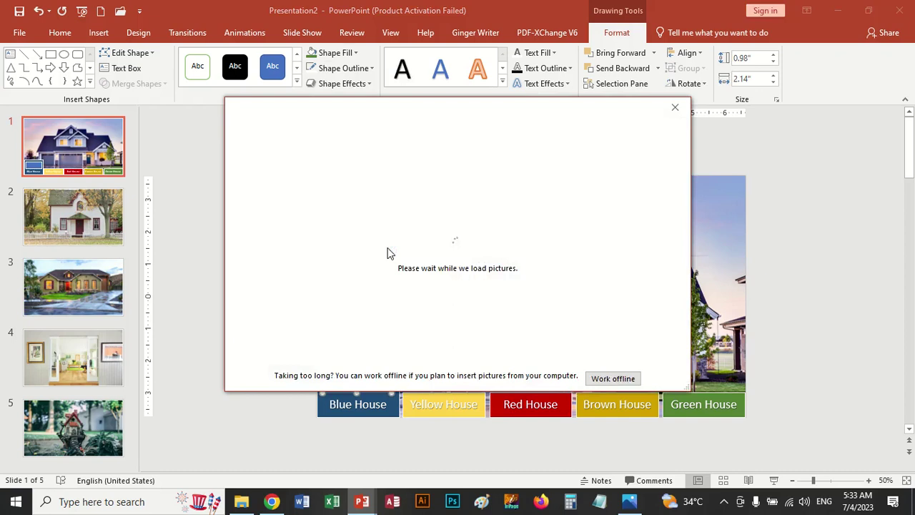
pyautogui.click(343, 185)
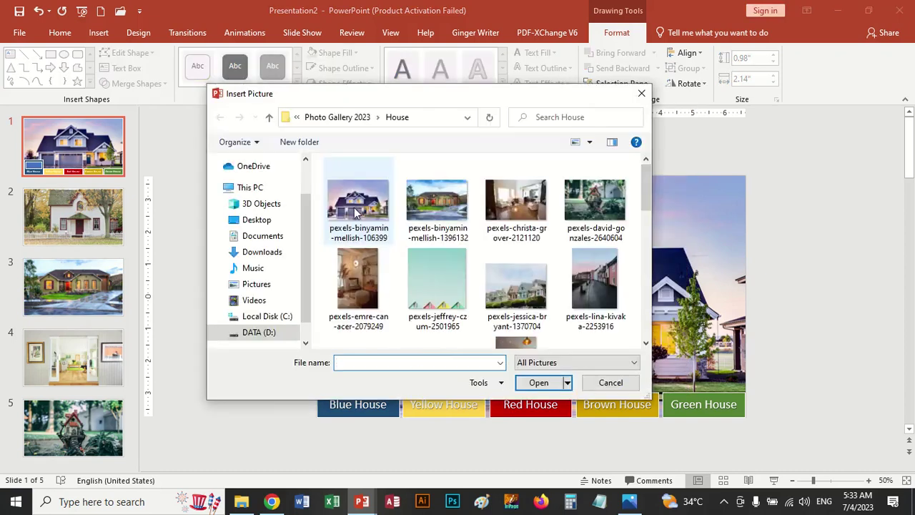
pyautogui.doubleClick(354, 208)
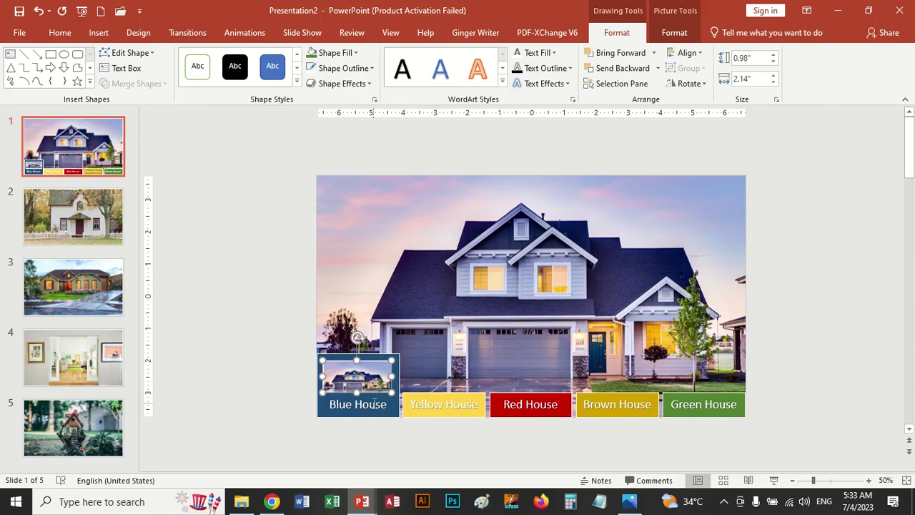
pyautogui.click(285, 334)
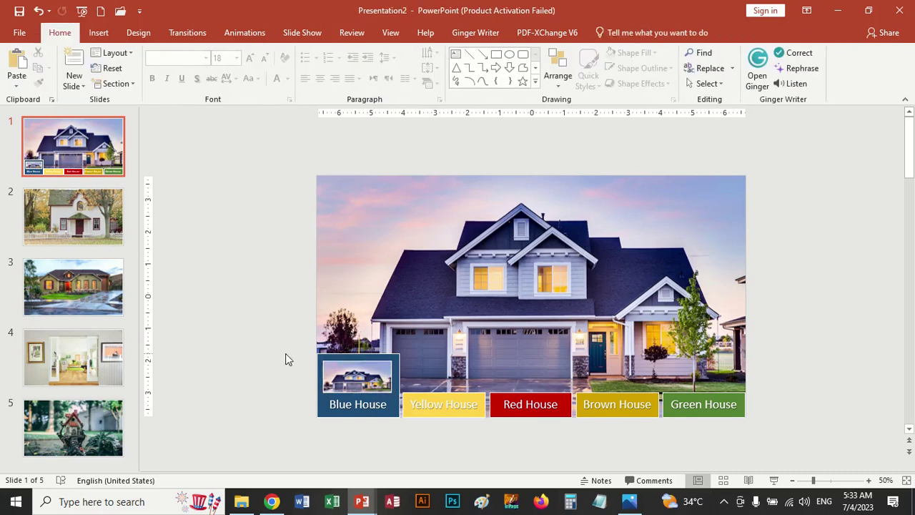
# Select the five house buttons on slide 1 and paste them onto slide 2
pyautogui.moveTo(285, 353)
pyautogui.mouseDown()
pyautogui.moveTo(539, 396)
pyautogui.moveTo(820, 414)
pyautogui.mouseUp()
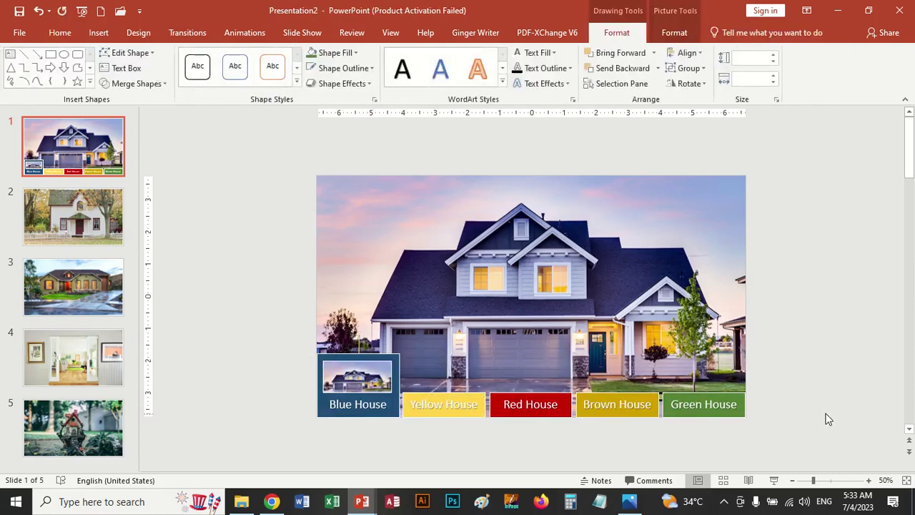
pyautogui.click(241, 411)
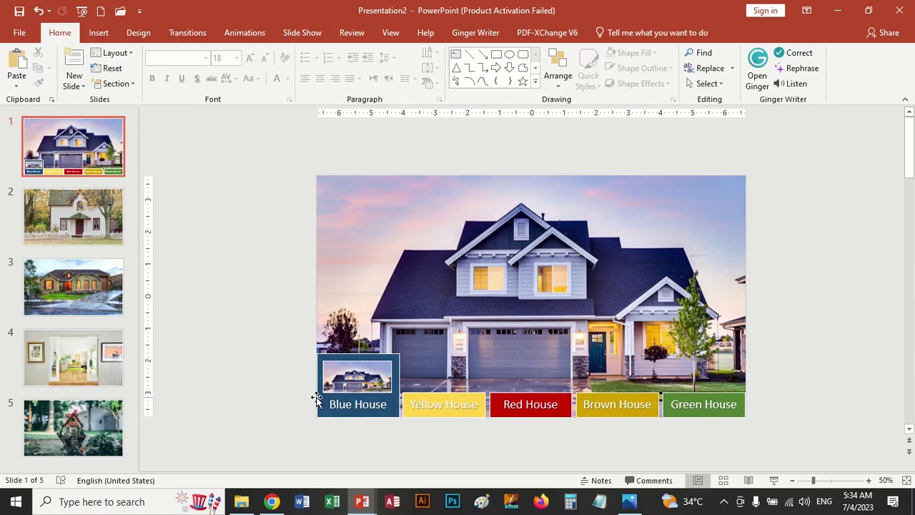
pyautogui.moveTo(281, 336); pyautogui.dragTo(786, 443)
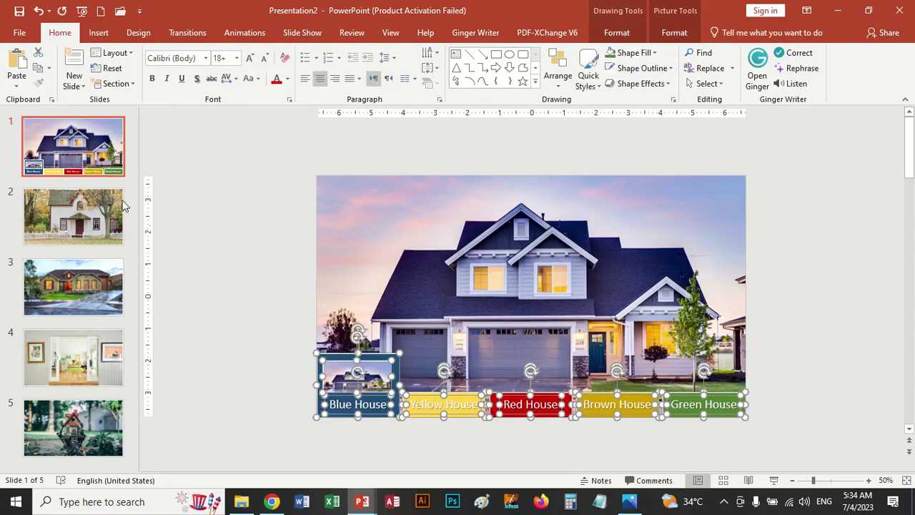
pyautogui.click(87, 220)
pyautogui.hotkey('ctrl', 'v')
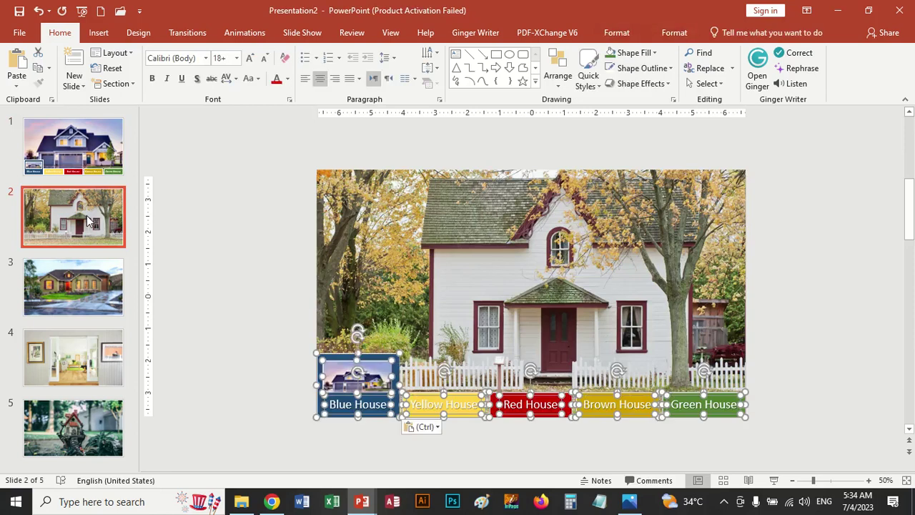
# Paste the house buttons onto slides 3, 4 and 5, then return to slide 1
pyautogui.click(77, 280)
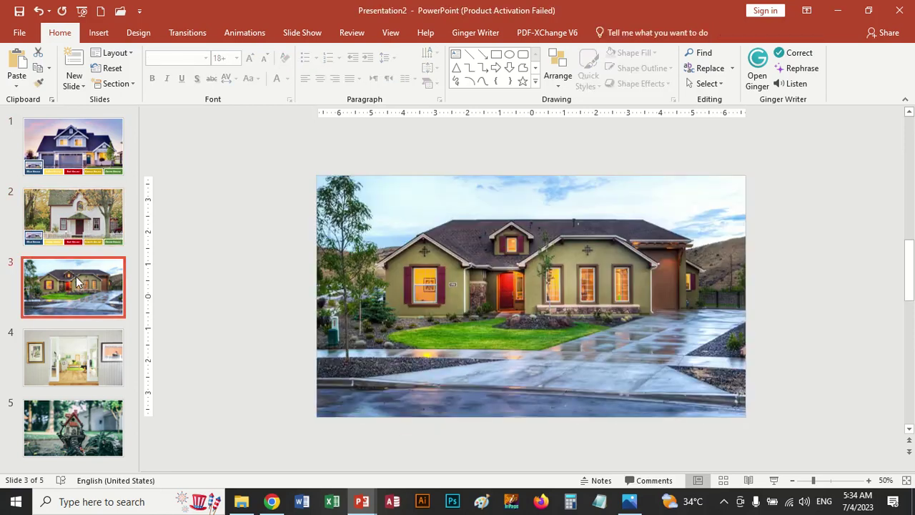
pyautogui.hotkey('ctrl', 'v')
pyautogui.click(64, 349)
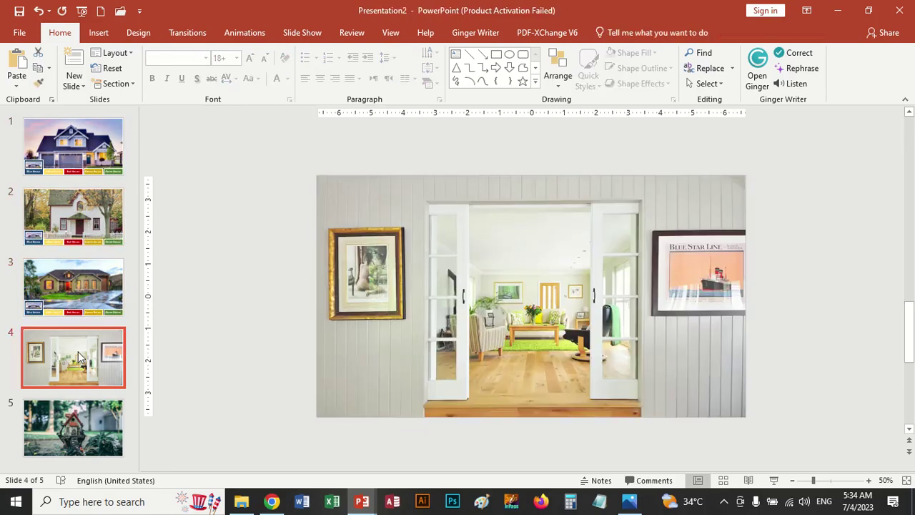
pyautogui.hotkey('ctrl', 'v')
pyautogui.click(30, 425)
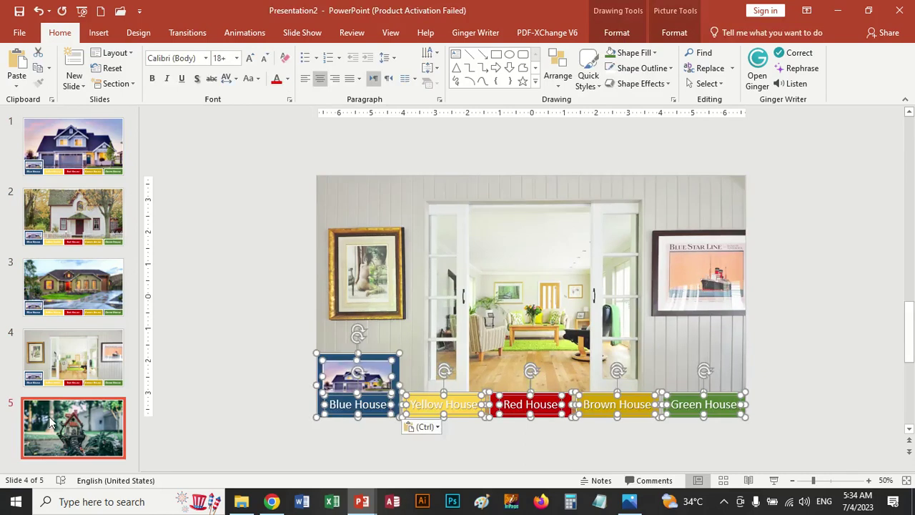
pyautogui.hotkey('ctrl', 'v')
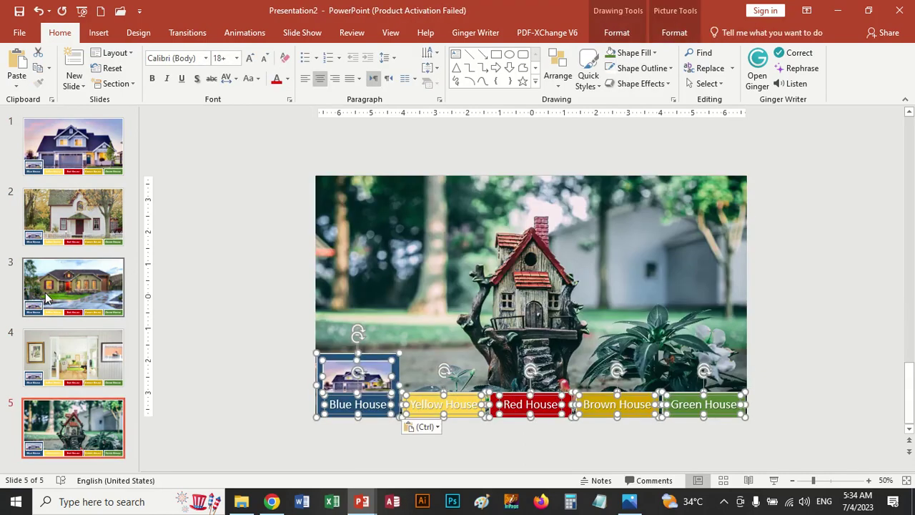
pyautogui.click(60, 145)
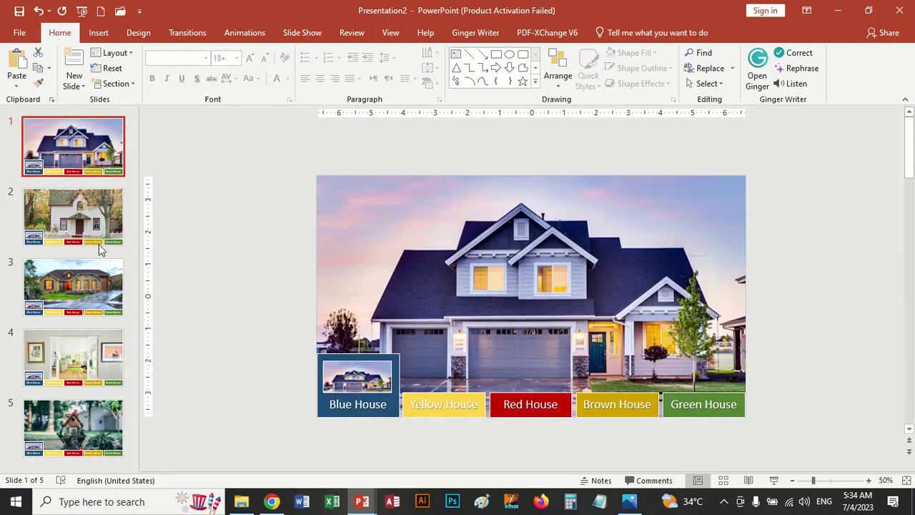
# On slide 2, stretch the Yellow House button taller
pyautogui.click(94, 194)
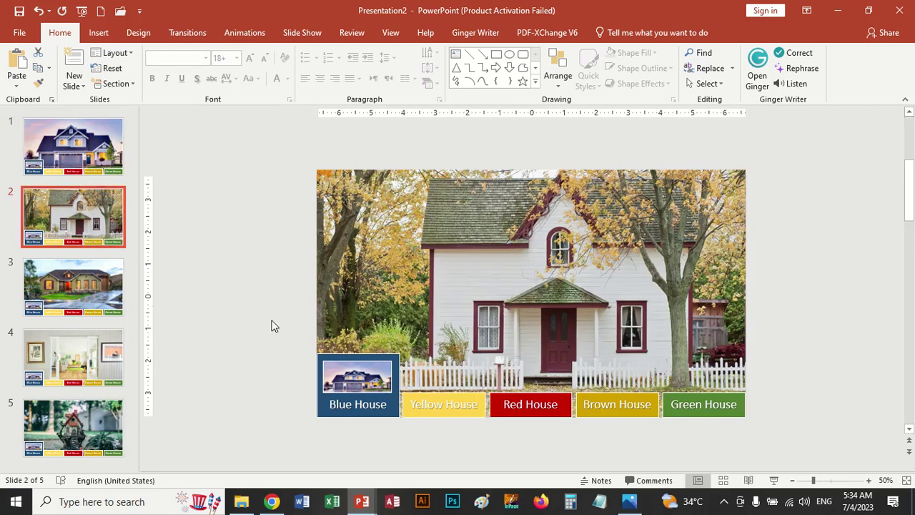
pyautogui.click(442, 394)
pyautogui.moveTo(444, 391); pyautogui.dragTo(447, 355)
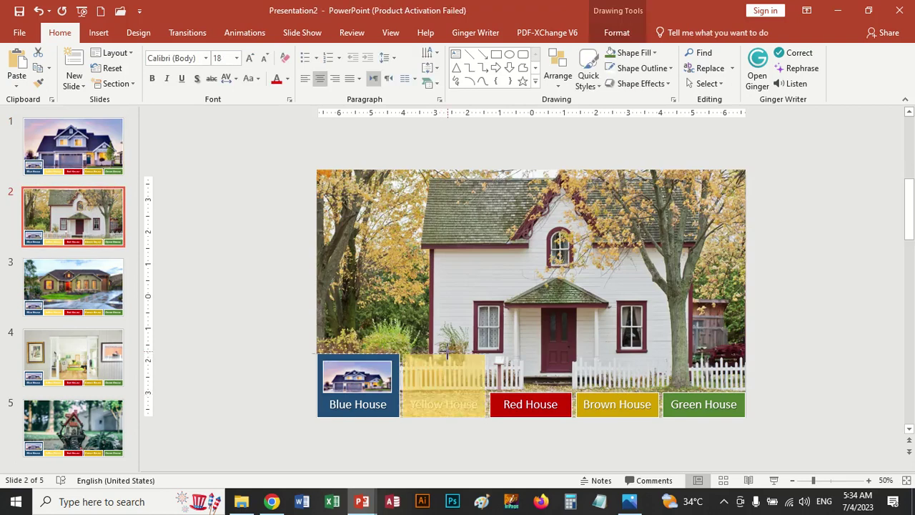
pyautogui.moveTo(447, 353); pyautogui.dragTo(447, 354)
# Move the house thumbnail onto Yellow House and shrink Blue House back to label height
pyautogui.click(358, 381)
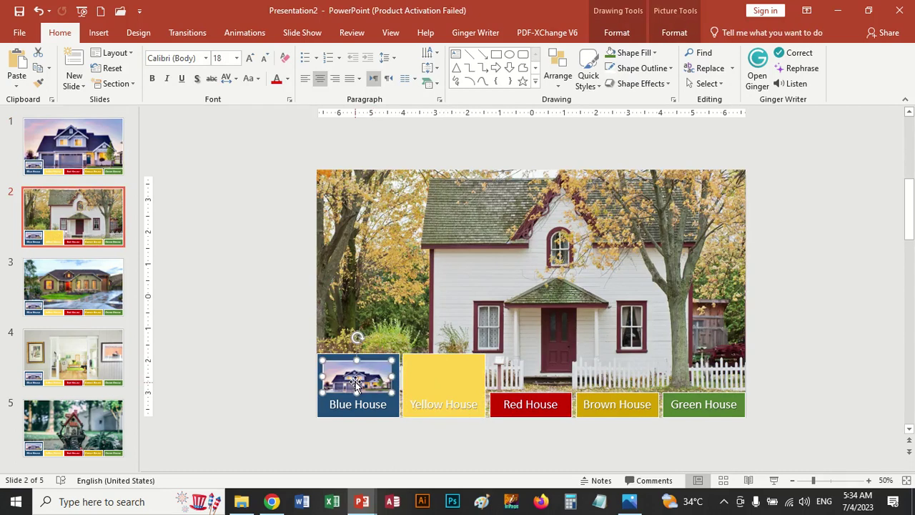
pyautogui.moveTo(356, 383); pyautogui.dragTo(443, 381)
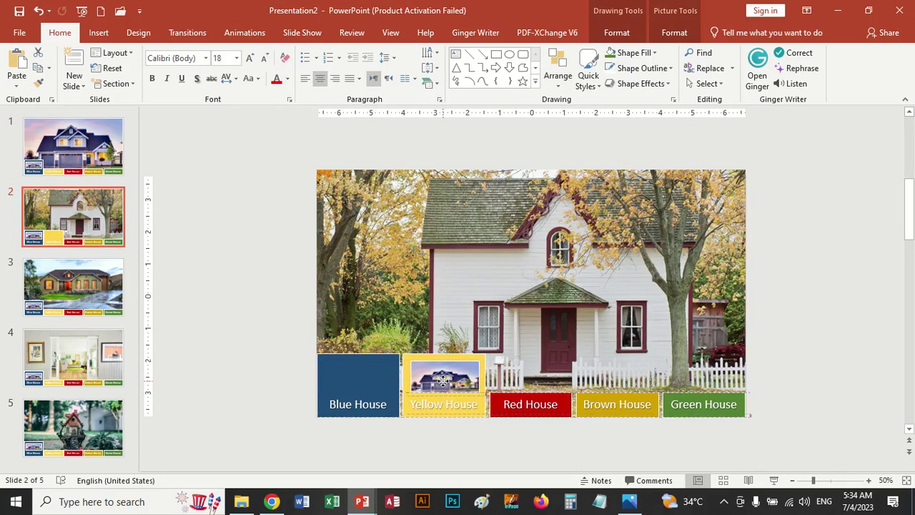
pyautogui.moveTo(444, 381); pyautogui.dragTo(444, 379)
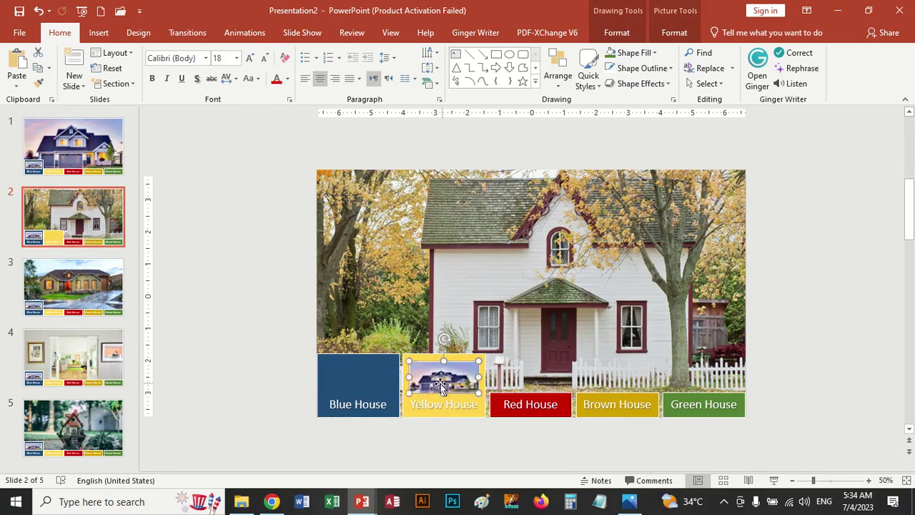
pyautogui.click(366, 379)
pyautogui.moveTo(357, 353); pyautogui.dragTo(359, 391)
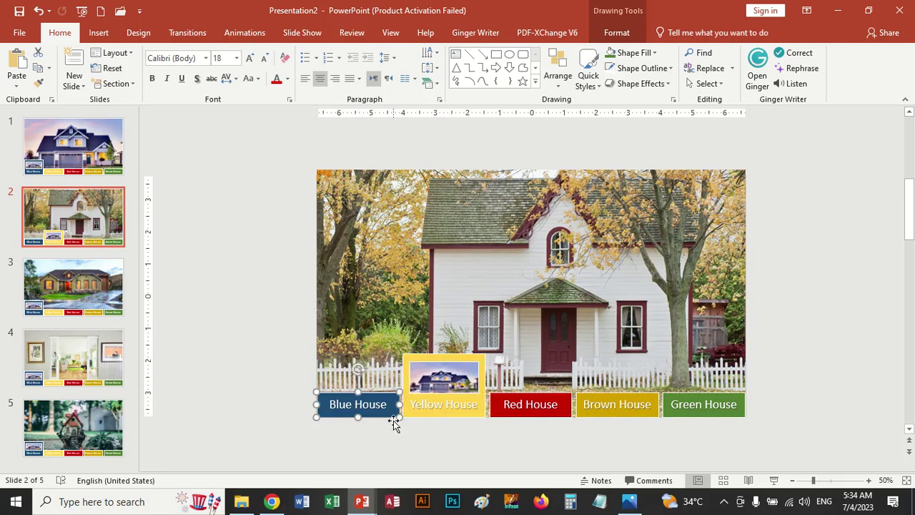
pyautogui.click(444, 384)
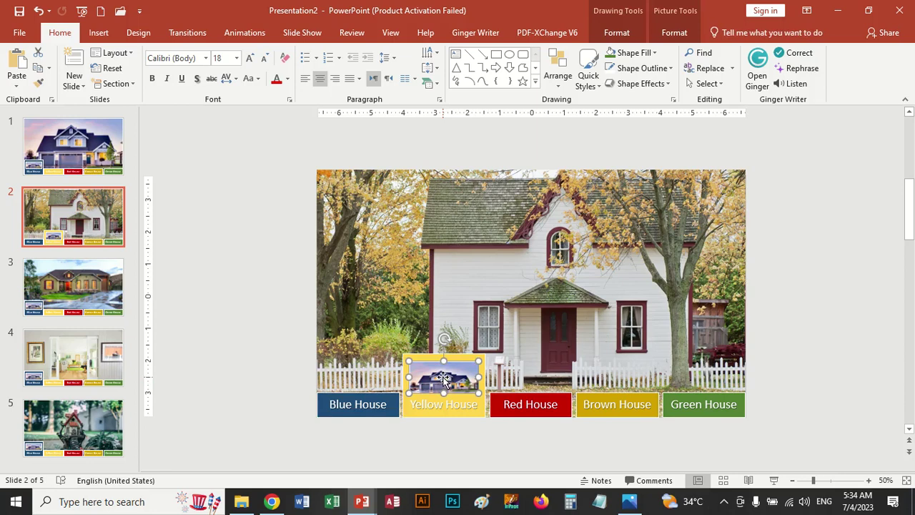
# Refill the Yellow House thumbnail with the white house photo from the House folder
pyautogui.click(652, 53)
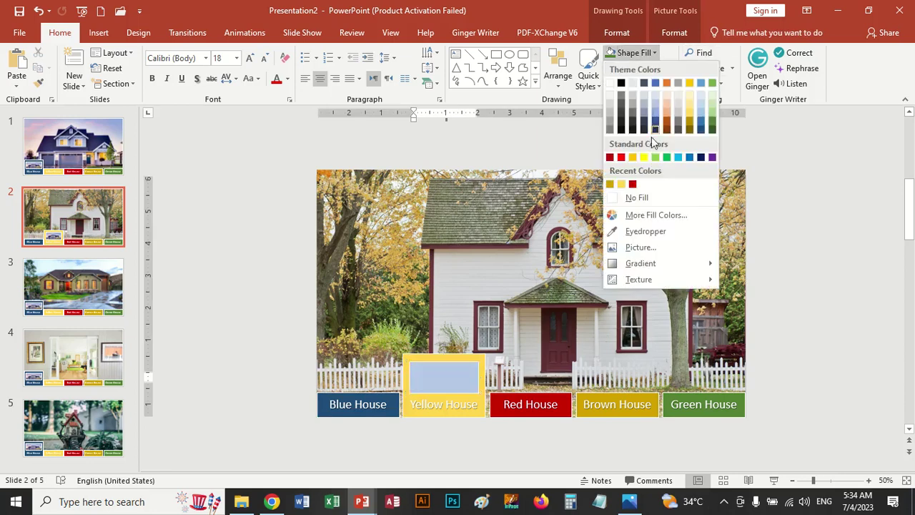
pyautogui.click(641, 246)
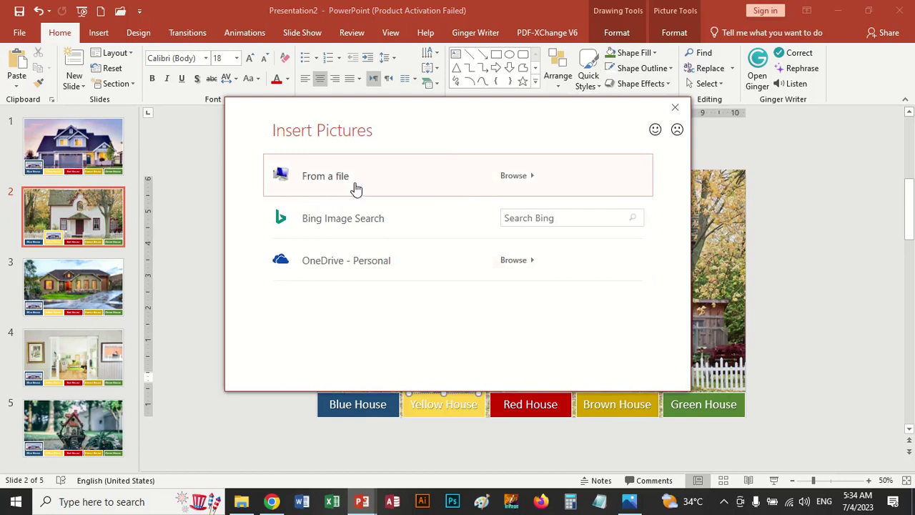
pyautogui.click(354, 179)
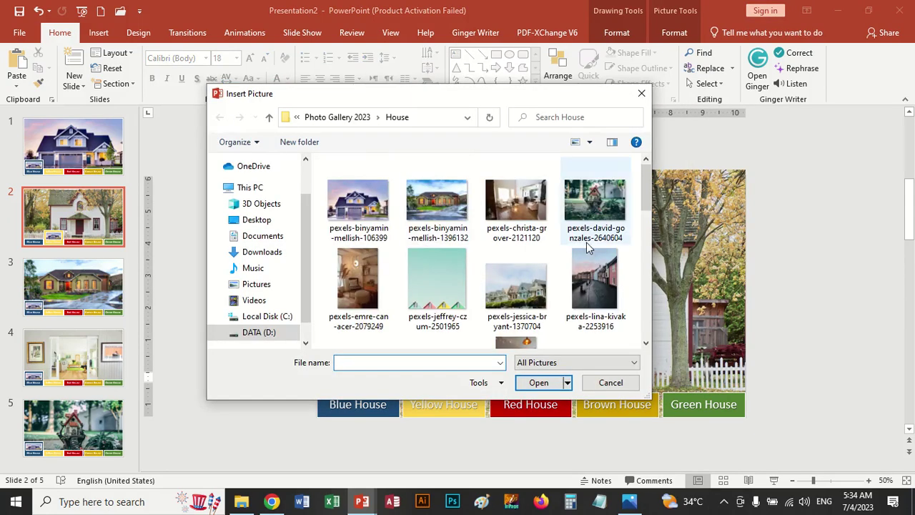
pyautogui.scroll(-3, 586, 242)
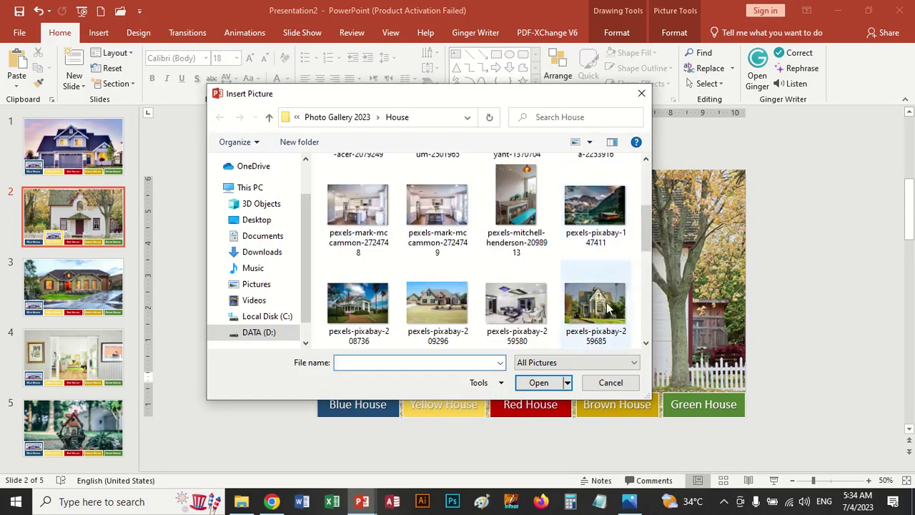
pyautogui.scroll(-1, 527, 304)
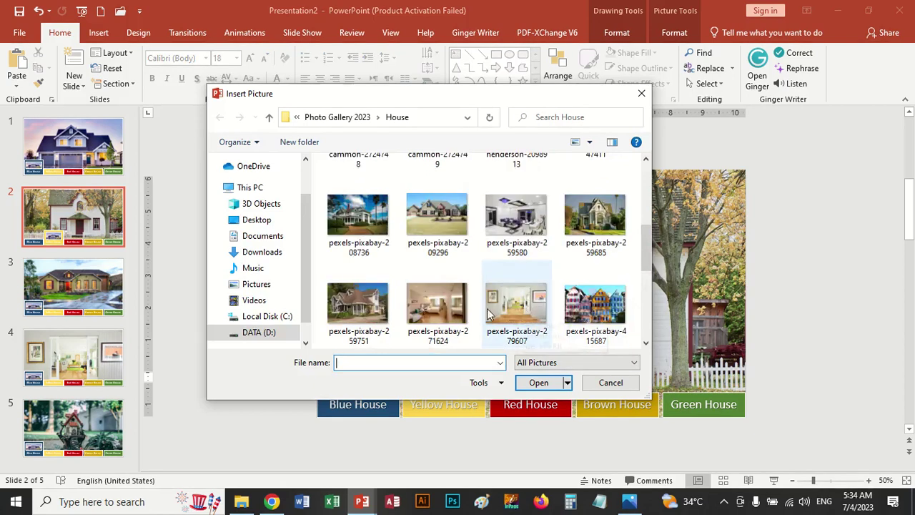
pyautogui.scroll(-2, 453, 306)
pyautogui.doubleClick(525, 215)
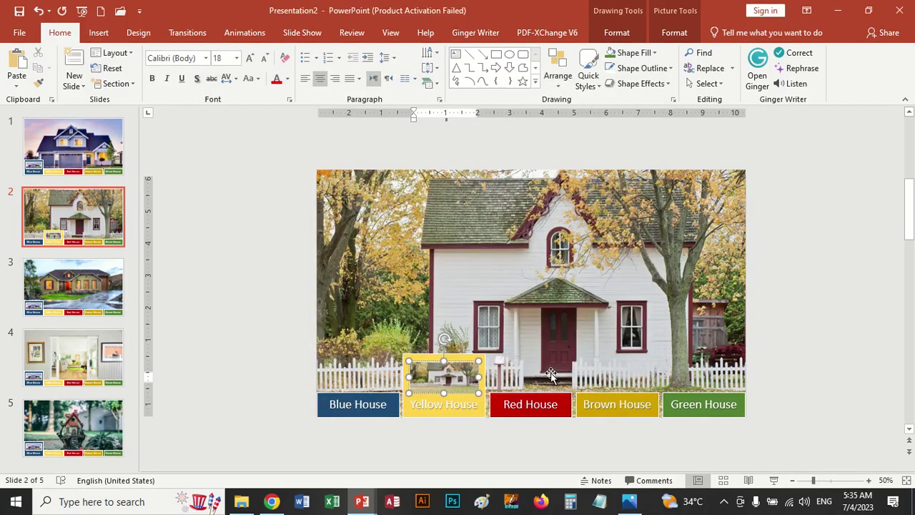
# On slide 3, stretch Red House taller, move the thumbnail onto it, and shrink Blue House back
pyautogui.click(85, 284)
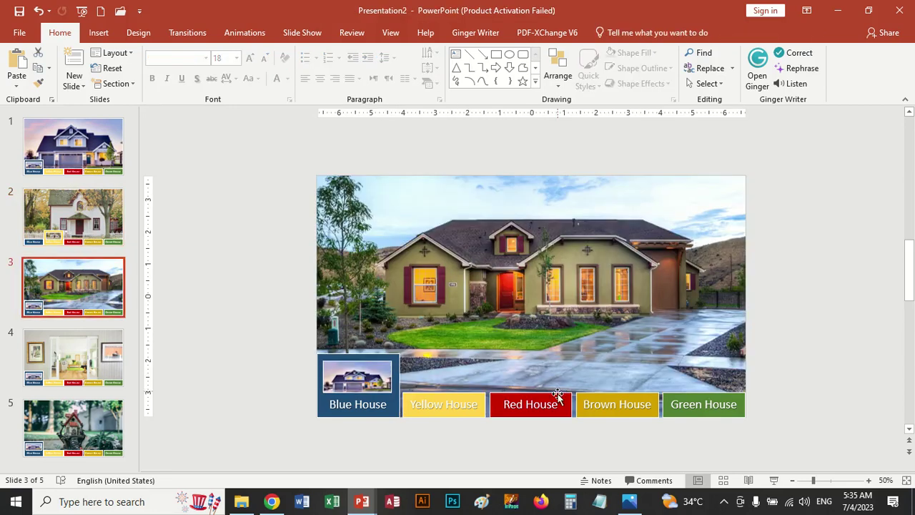
pyautogui.moveTo(558, 395); pyautogui.dragTo(533, 353)
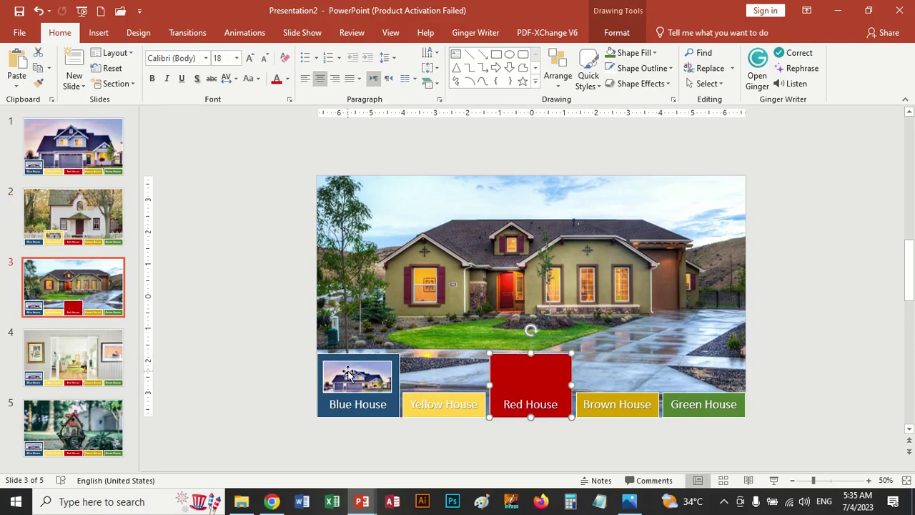
pyautogui.moveTo(351, 375); pyautogui.dragTo(521, 371)
pyautogui.click(376, 379)
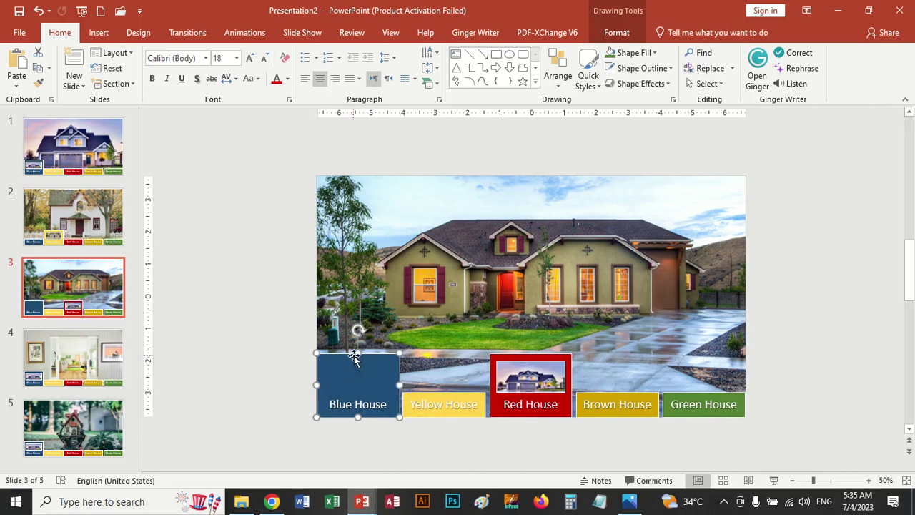
pyautogui.moveTo(357, 351); pyautogui.dragTo(360, 391)
# Refill the Red House thumbnail with the green house photo, then go to slide 4
pyautogui.click(538, 379)
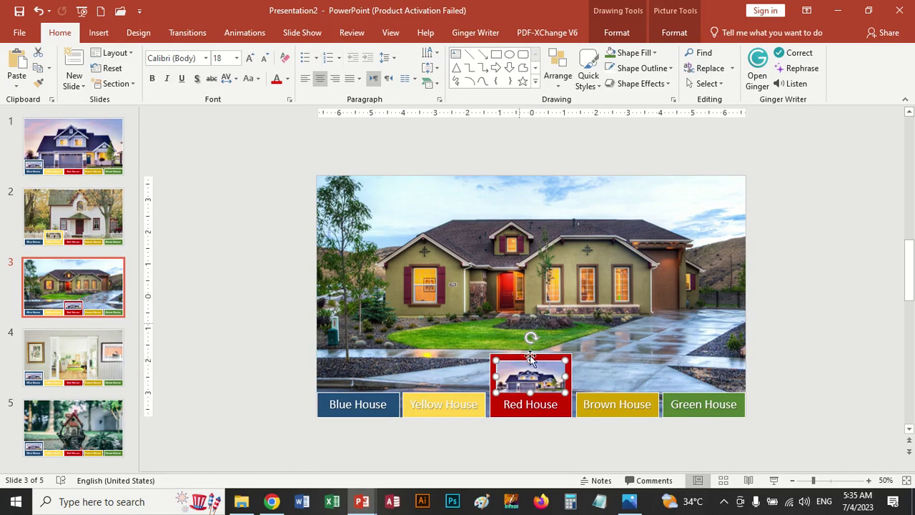
pyautogui.click(543, 377)
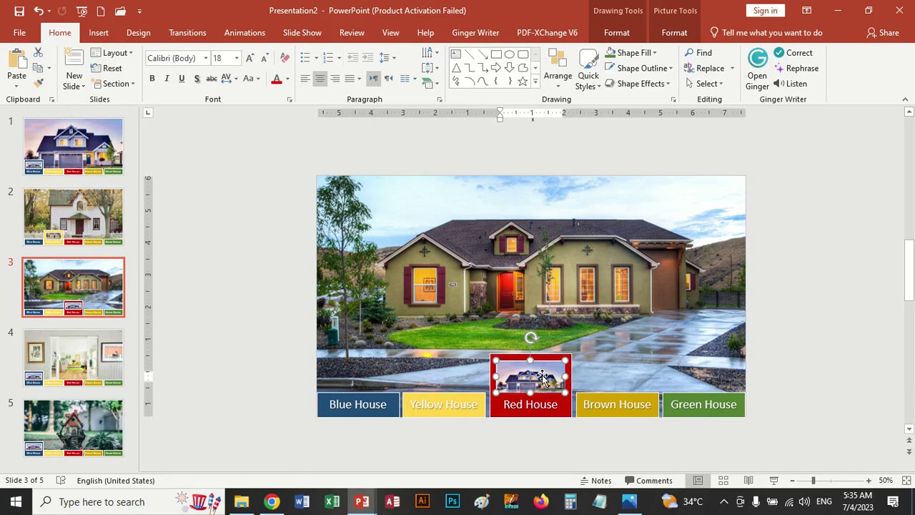
pyautogui.click(656, 55)
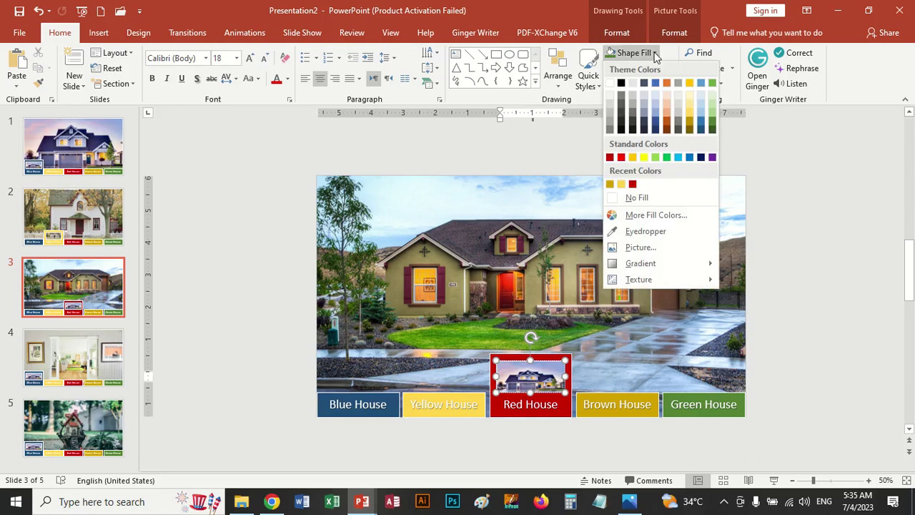
pyautogui.click(639, 246)
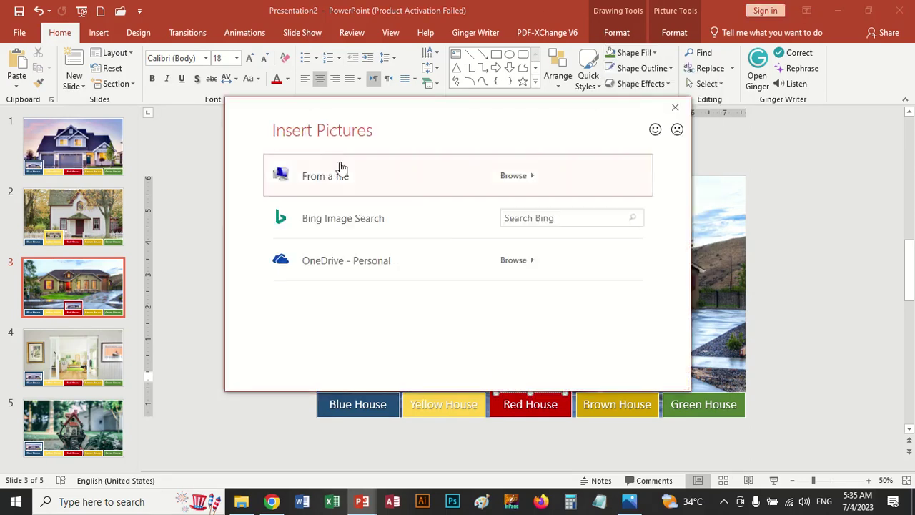
pyautogui.click(326, 178)
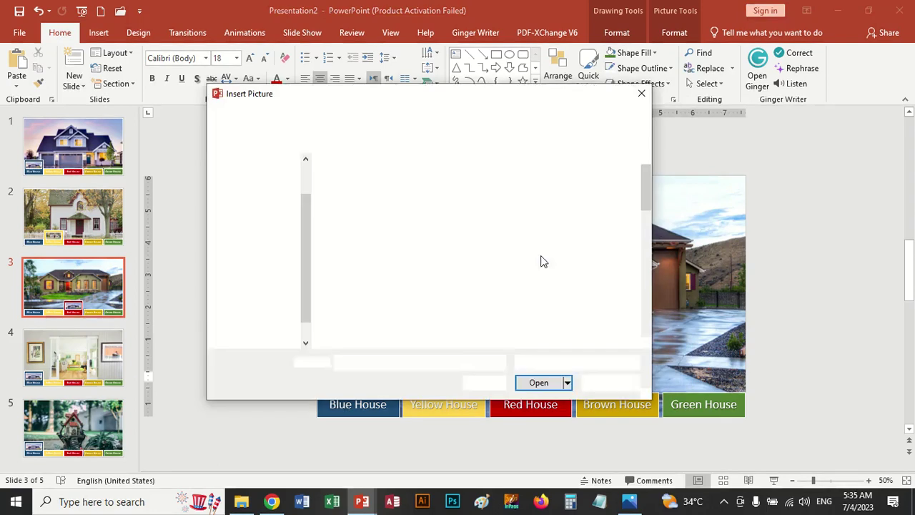
pyautogui.doubleClick(459, 222)
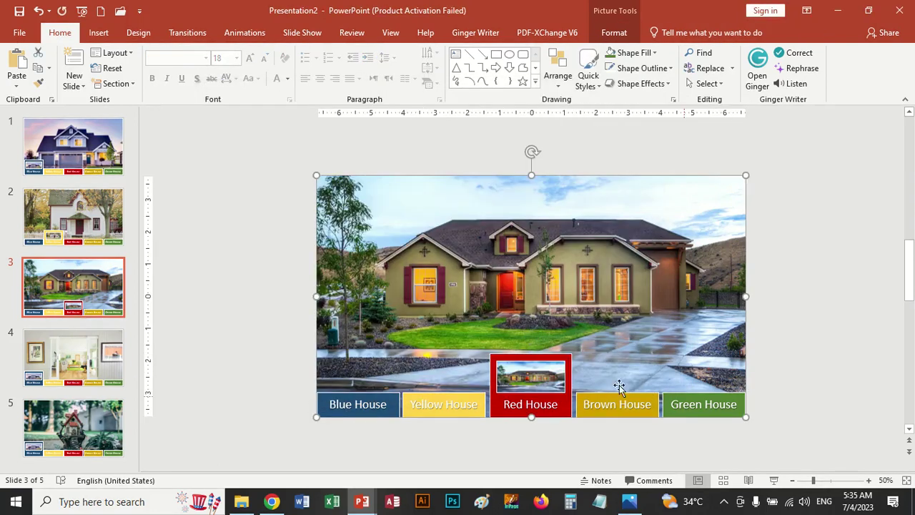
pyautogui.click(98, 343)
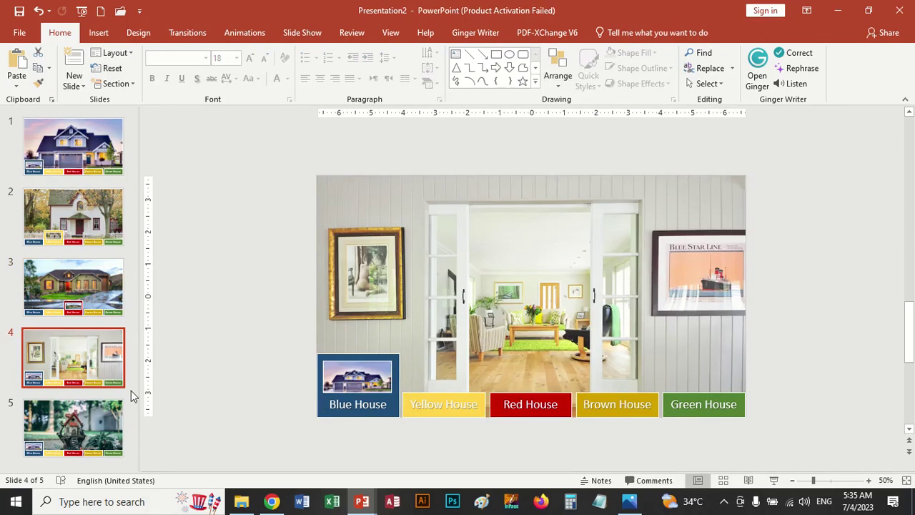
# Stretch slide 4's Brown House button taller
pyautogui.click(627, 403)
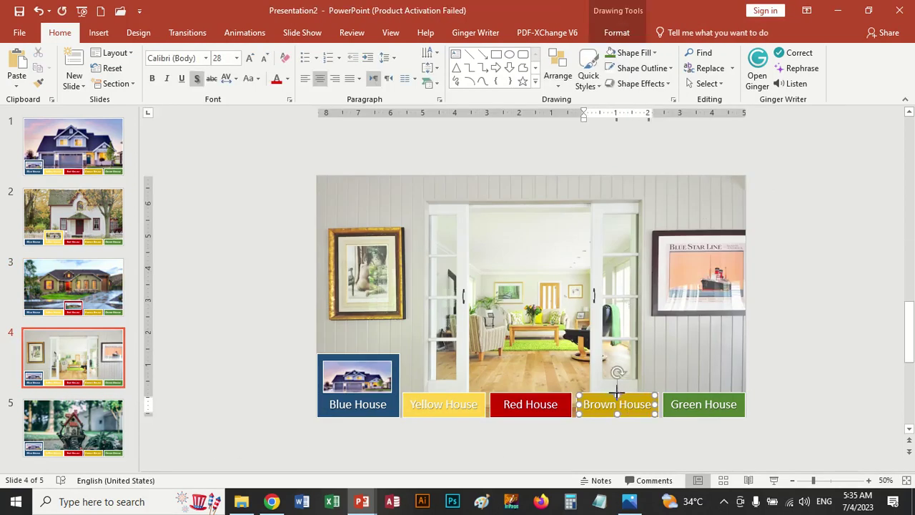
pyautogui.moveTo(616, 393); pyautogui.dragTo(616, 349)
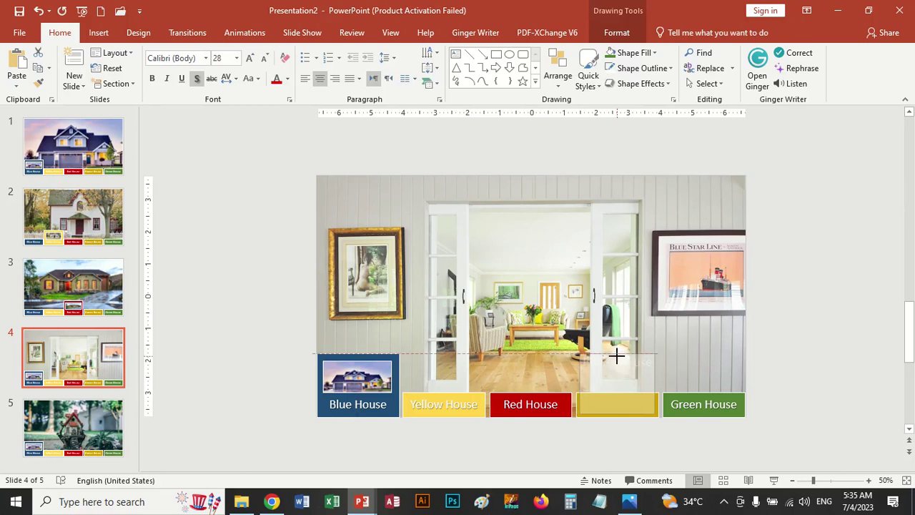
pyautogui.press('Escape')
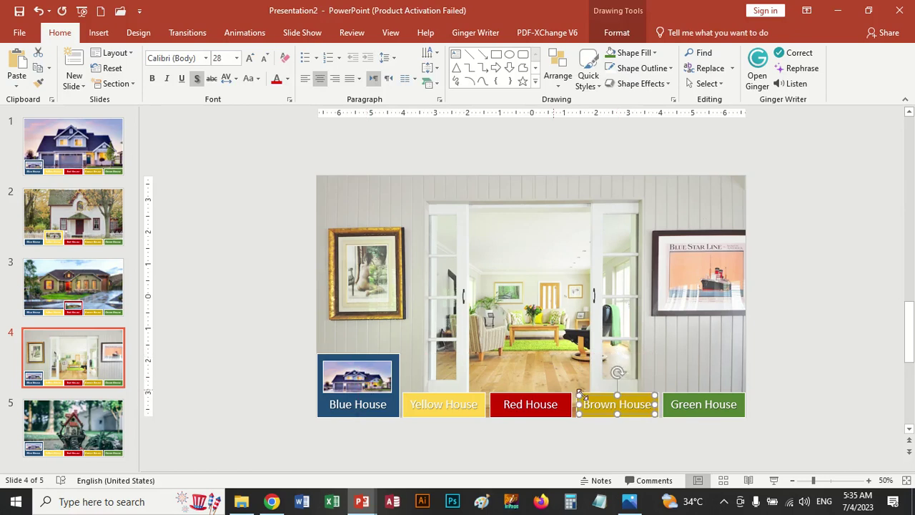
pyautogui.click(658, 440)
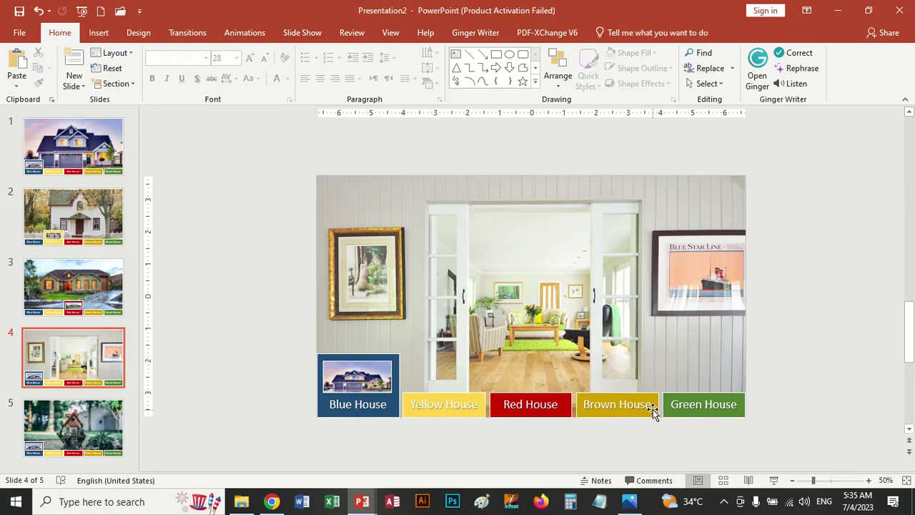
pyautogui.click(657, 404)
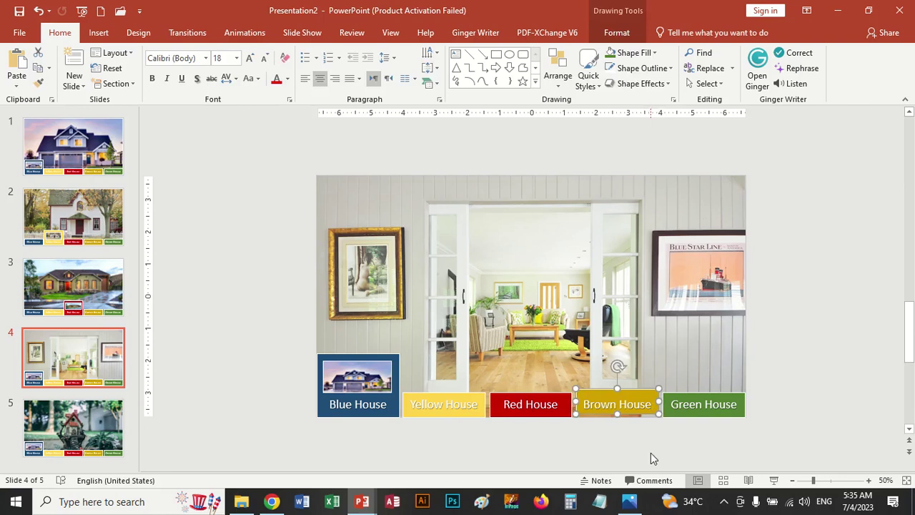
pyautogui.press('Down')
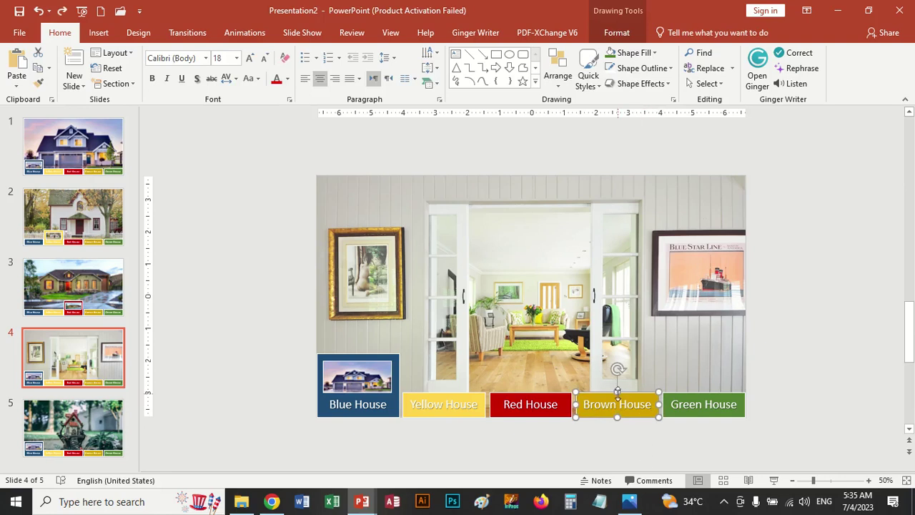
pyautogui.moveTo(617, 392); pyautogui.dragTo(615, 365)
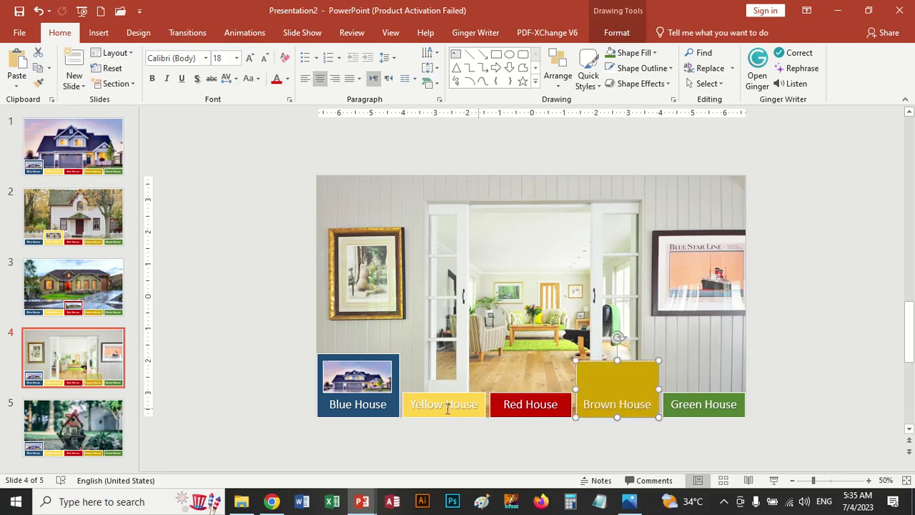
# Move the house thumbnail onto Brown House and shrink Blue House back to normal height
pyautogui.moveTo(357, 377); pyautogui.dragTo(629, 387)
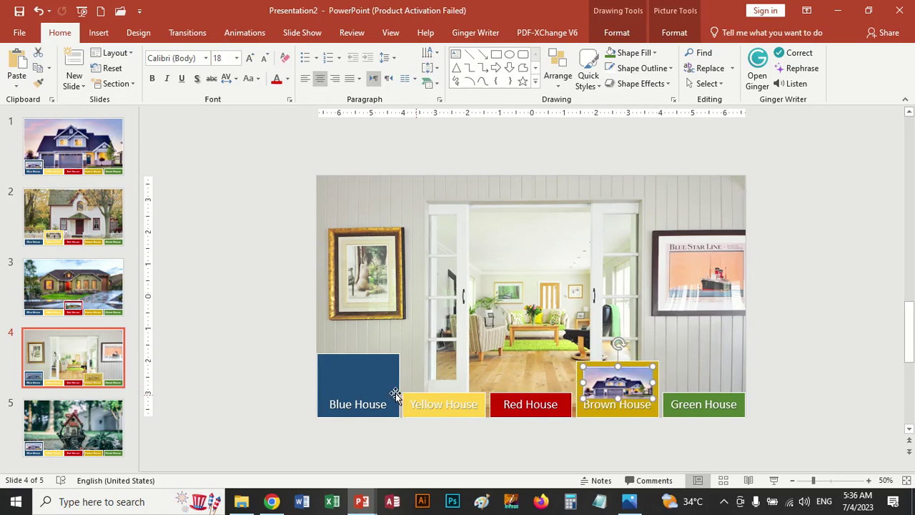
pyautogui.click(357, 372)
pyautogui.moveTo(357, 354)
pyautogui.mouseDown()
pyautogui.moveTo(361, 387)
pyautogui.moveTo(379, 393)
pyautogui.mouseUp()
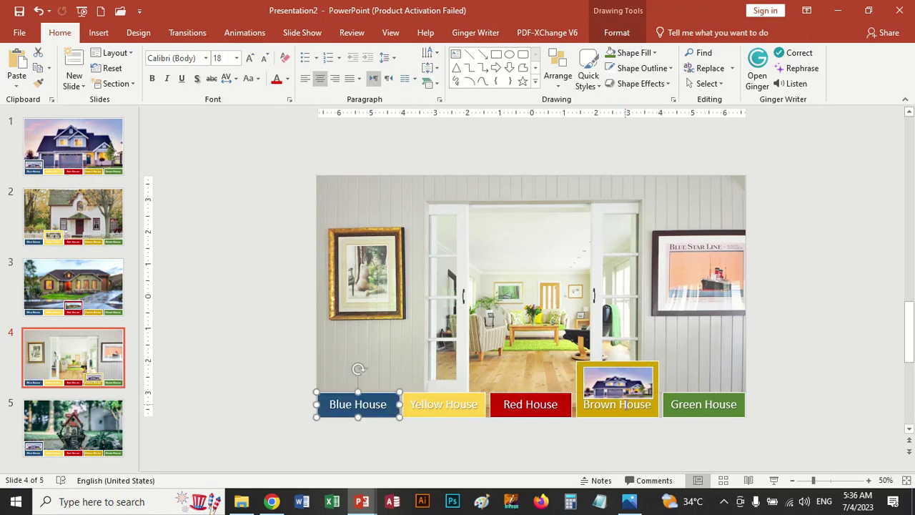
pyautogui.click(616, 384)
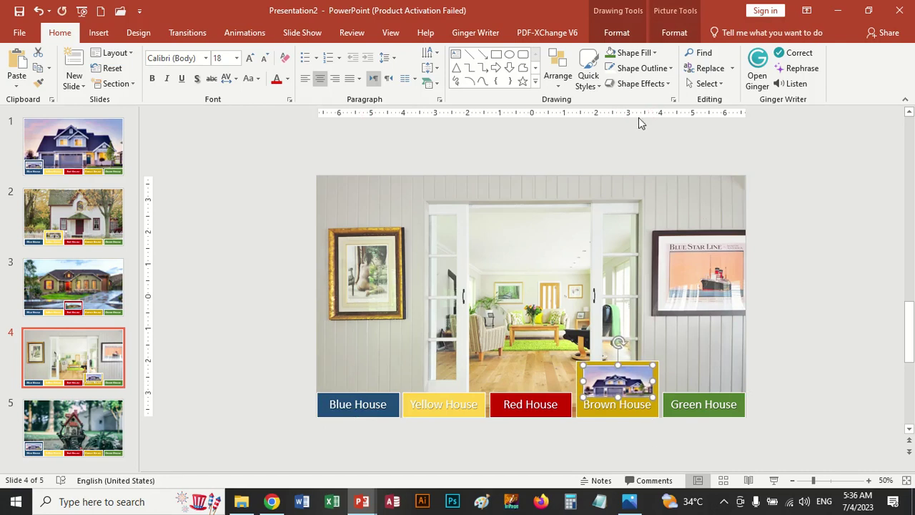
# Refill the Brown House thumbnail with the hallway interior photo, then open slide 5
pyautogui.click(653, 53)
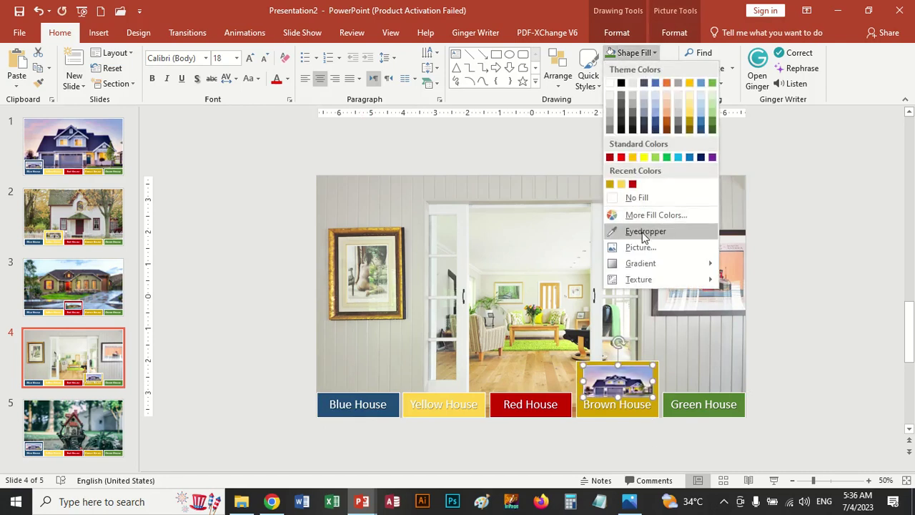
pyautogui.click(642, 245)
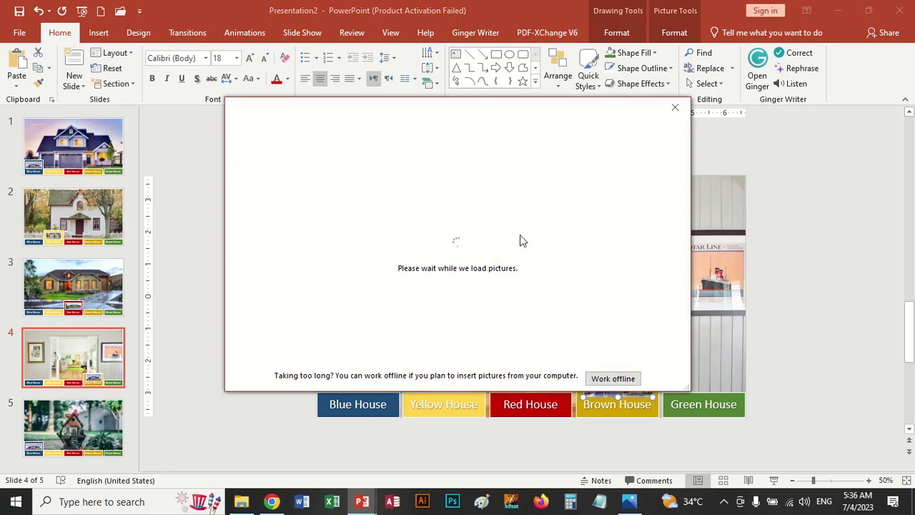
pyautogui.click(339, 183)
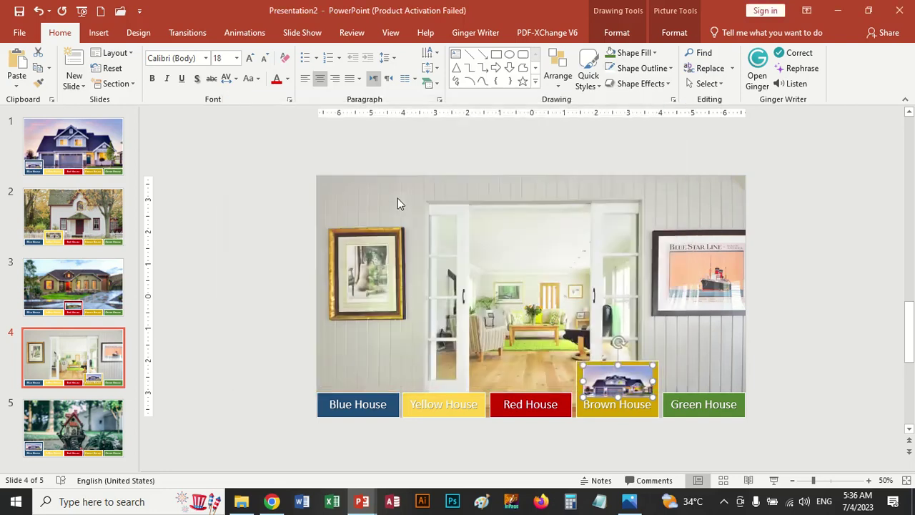
pyautogui.scroll(-3, 535, 265)
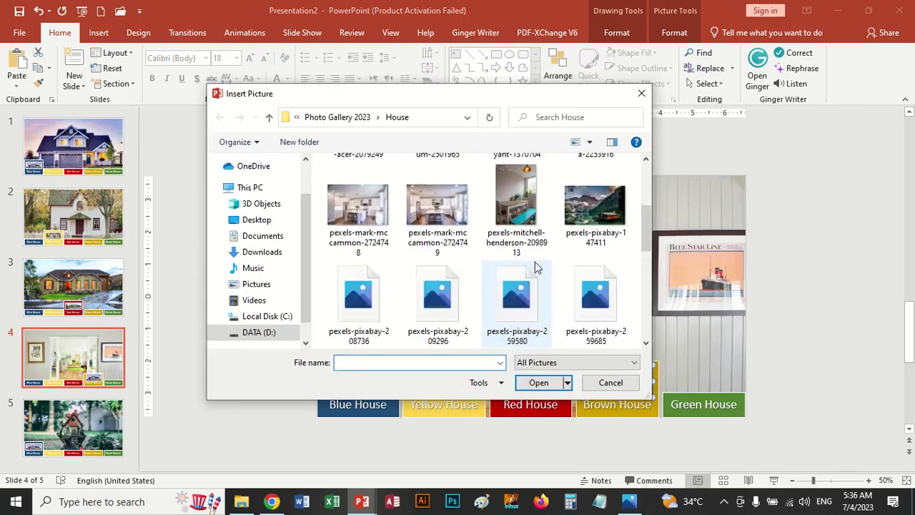
pyautogui.scroll(-3, 536, 261)
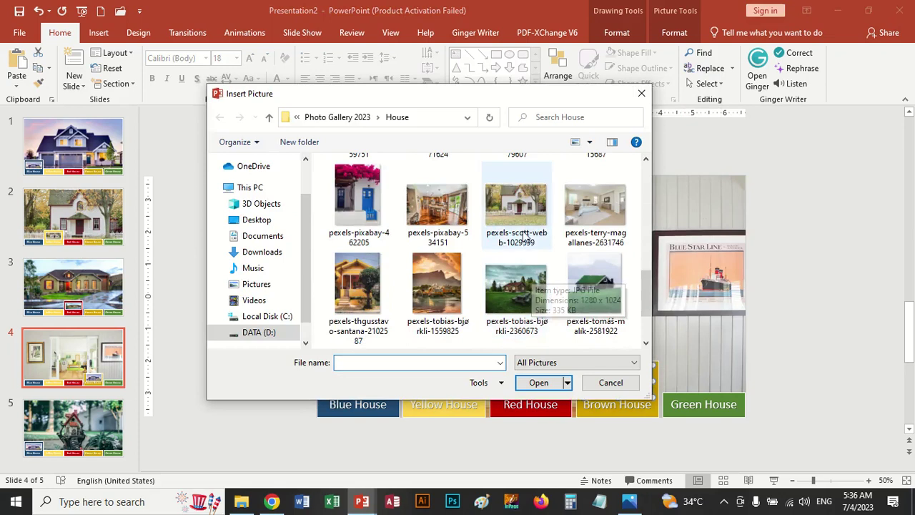
pyautogui.scroll(-1, 600, 270)
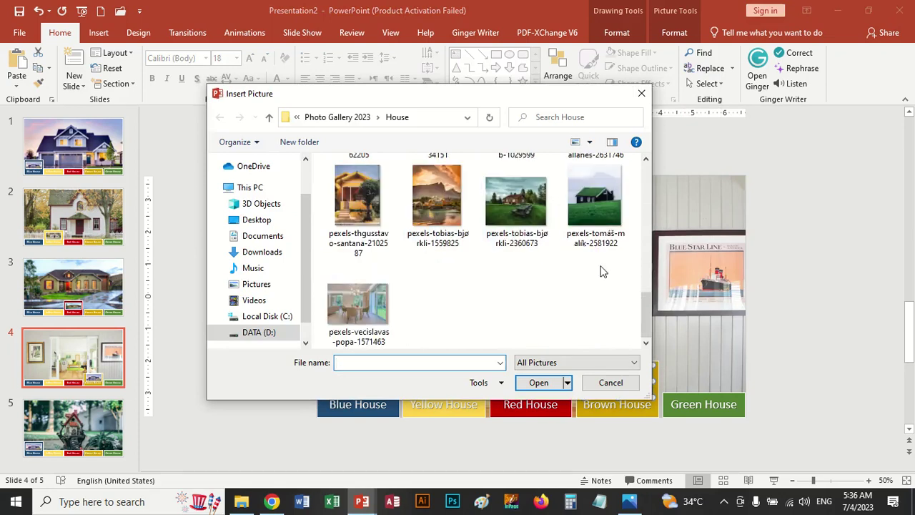
pyautogui.scroll(1, 600, 270)
pyautogui.scroll(1, 600, 270)
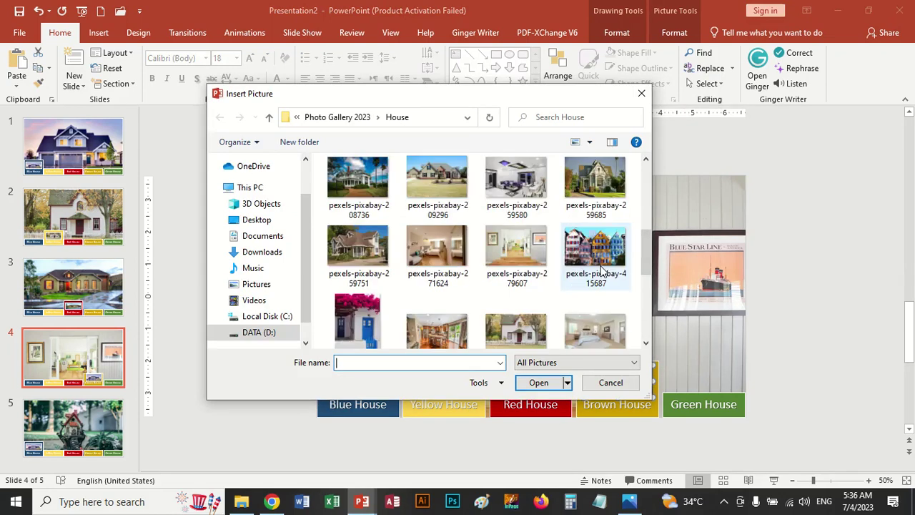
pyautogui.doubleClick(515, 268)
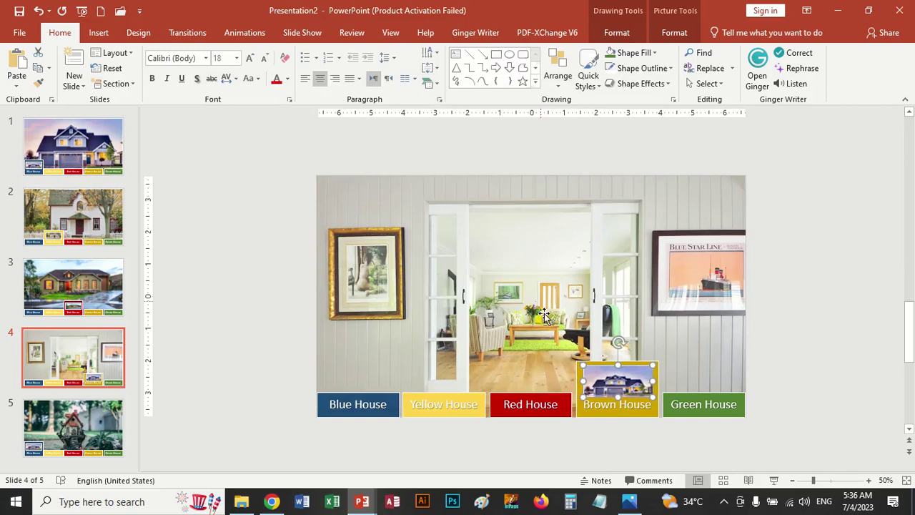
pyautogui.click(21, 423)
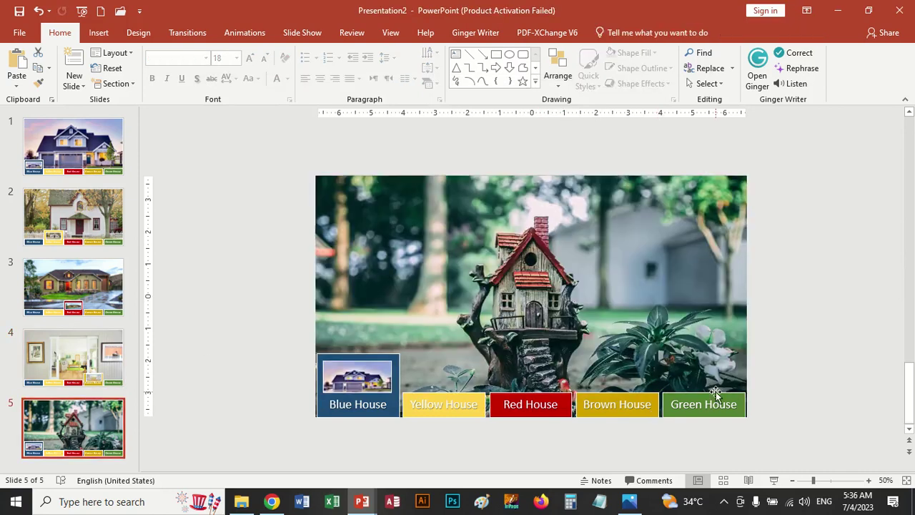
# On slide 5, stretch Green House taller, move the thumbnail onto it, and shrink Blue House back
pyautogui.click(709, 397)
pyautogui.click(704, 398)
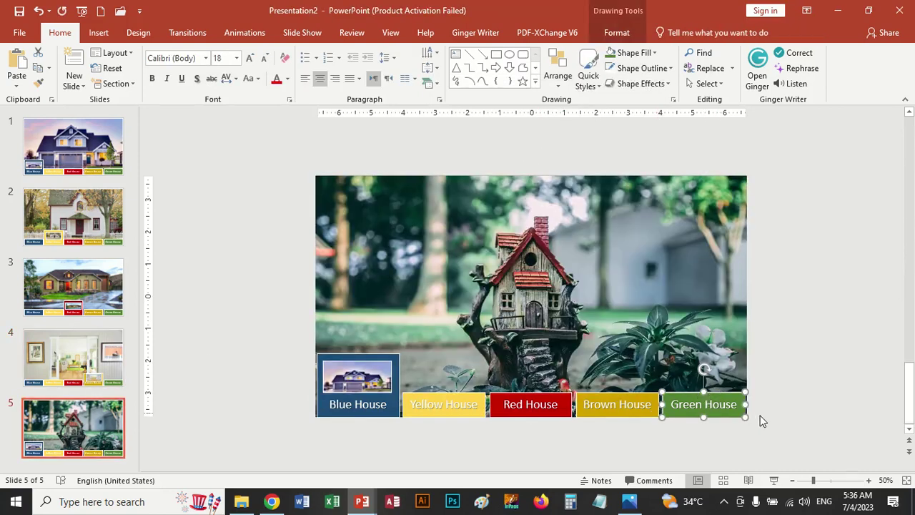
pyautogui.moveTo(704, 392); pyautogui.dragTo(703, 360)
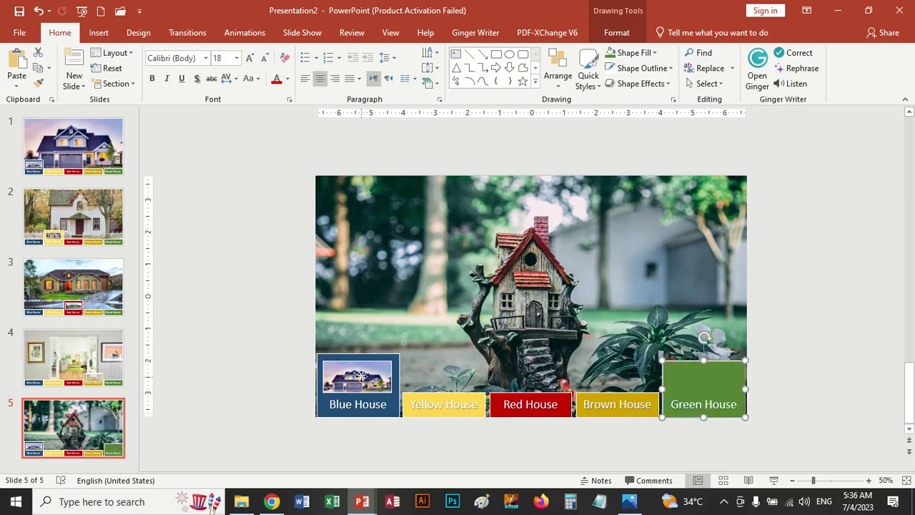
pyautogui.moveTo(365, 376); pyautogui.dragTo(709, 381)
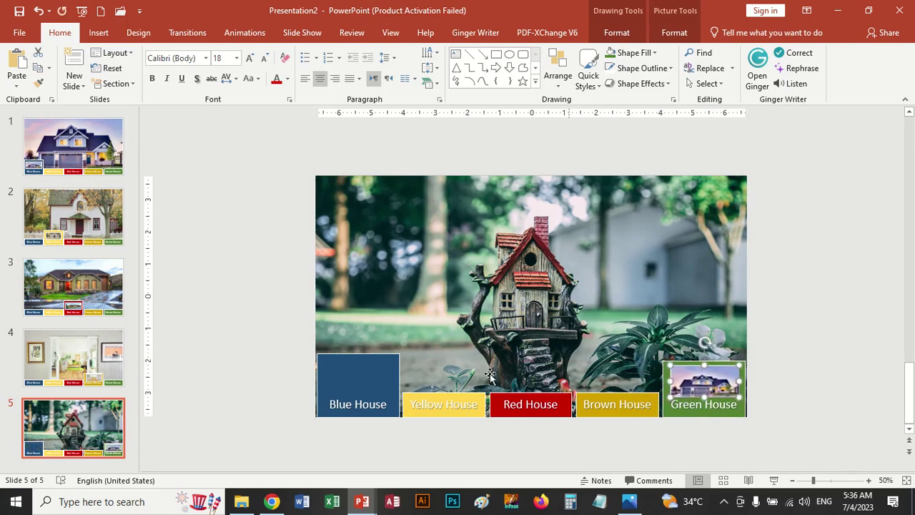
pyautogui.click(356, 363)
pyautogui.moveTo(361, 352); pyautogui.dragTo(350, 392)
# Refill the Green House thumbnail with the treehouse photo, then return to slide 1
pyautogui.click(704, 382)
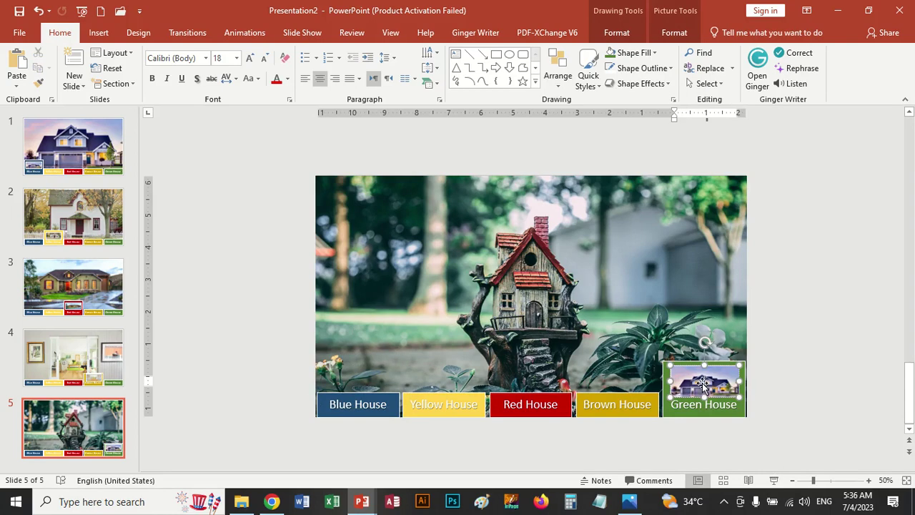
pyautogui.click(647, 54)
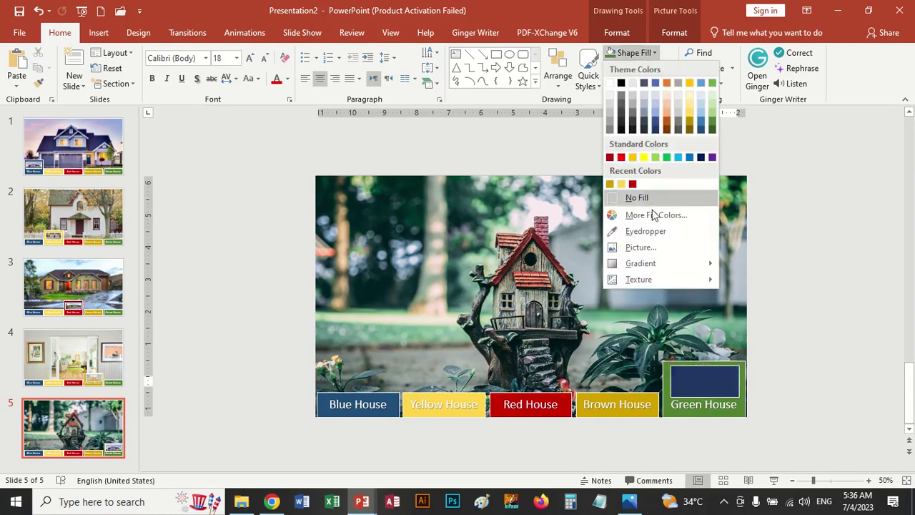
pyautogui.click(650, 248)
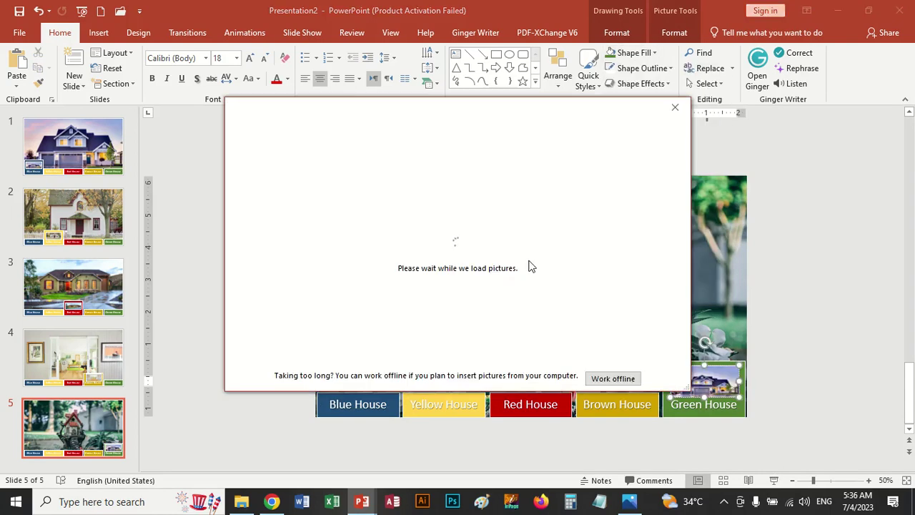
pyautogui.click(298, 186)
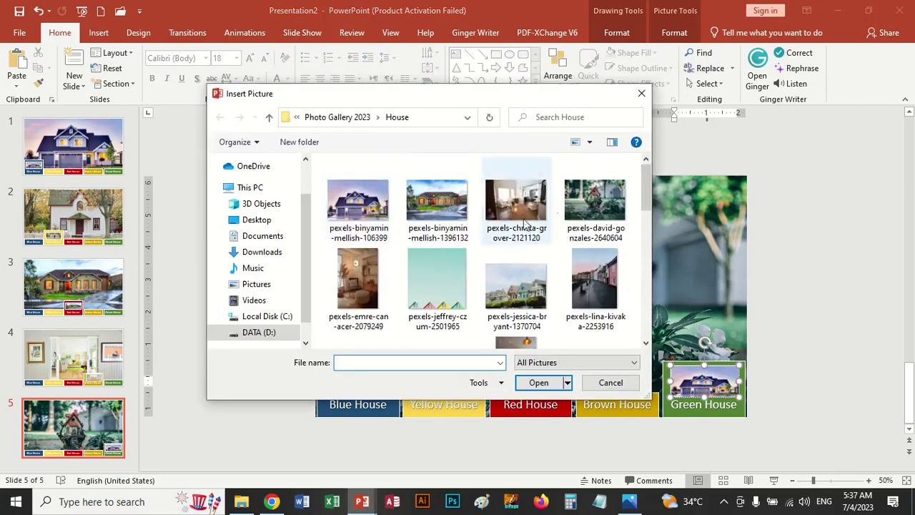
pyautogui.click(593, 202)
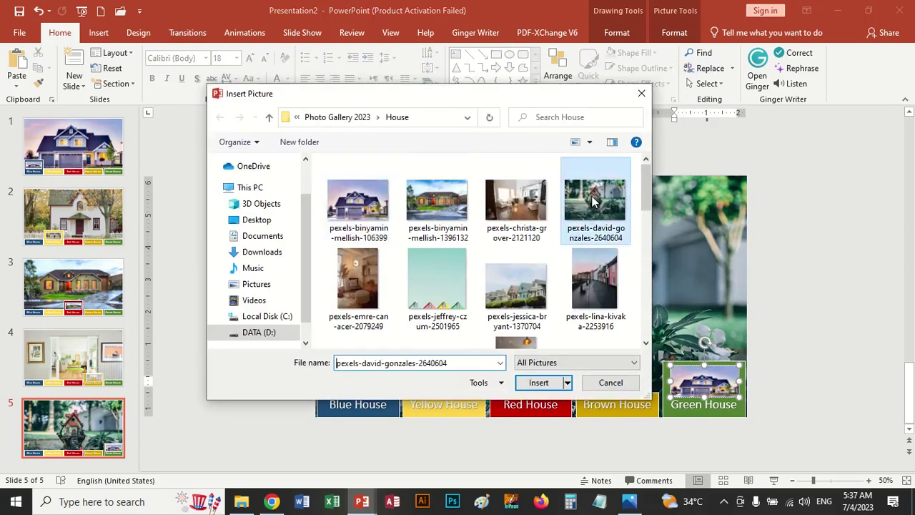
pyautogui.doubleClick(592, 203)
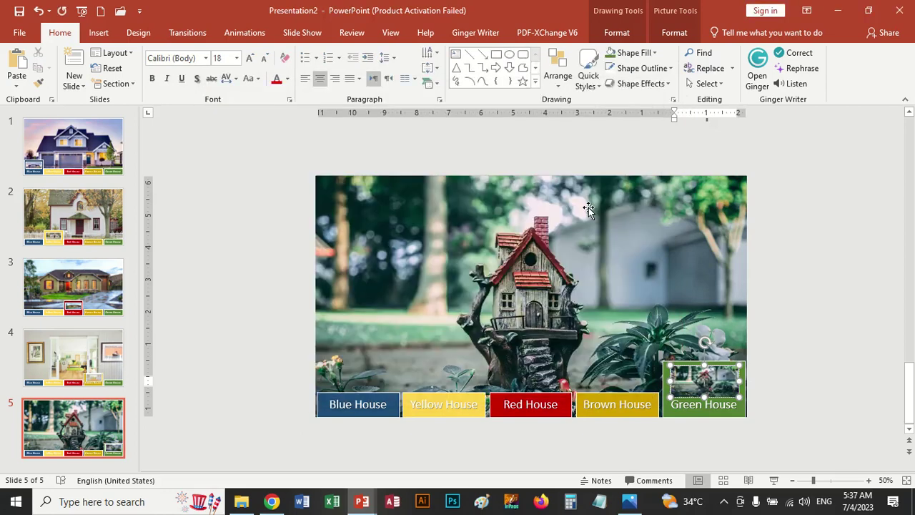
pyautogui.click(74, 139)
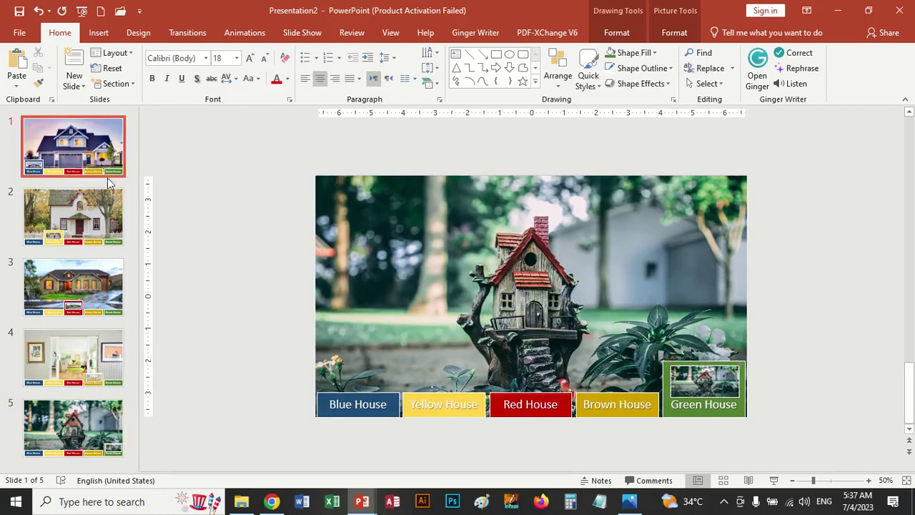
pyautogui.click(749, 480)
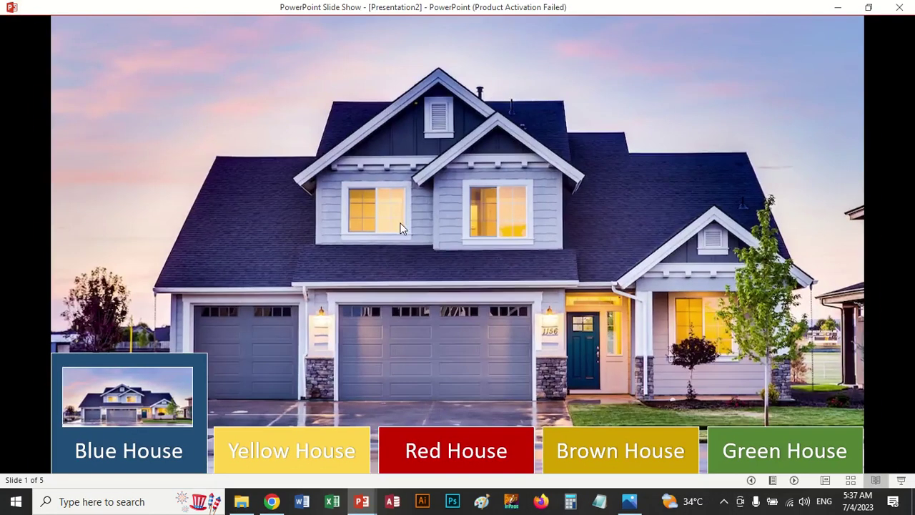
pyautogui.click(401, 227)
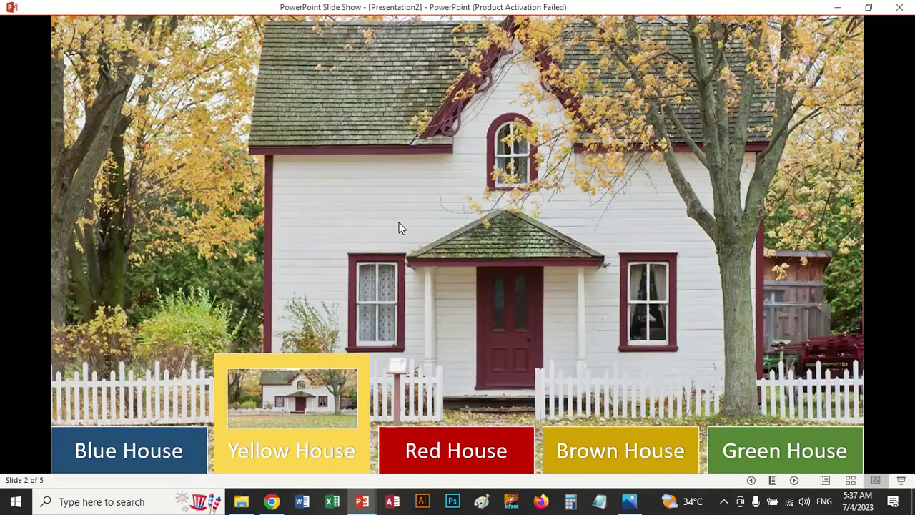
pyautogui.click(399, 227)
pyautogui.click(399, 221)
pyautogui.click(399, 222)
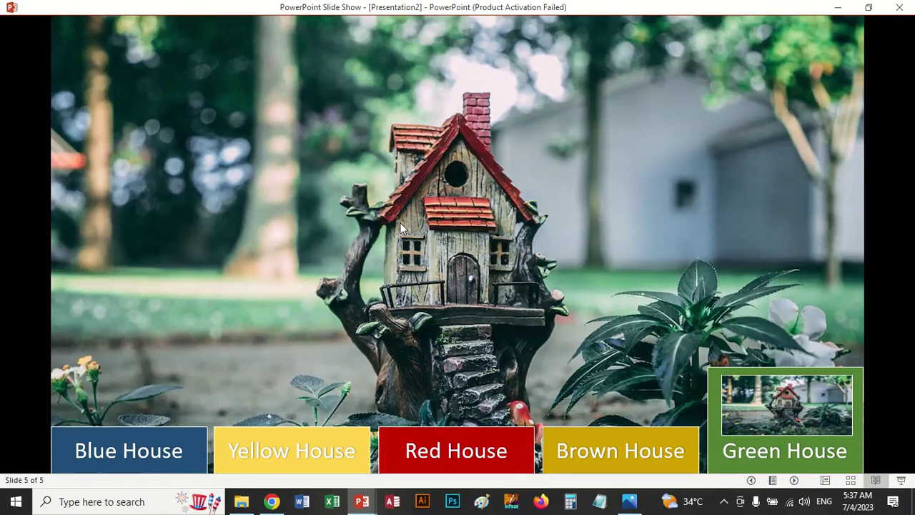
pyautogui.click(400, 222)
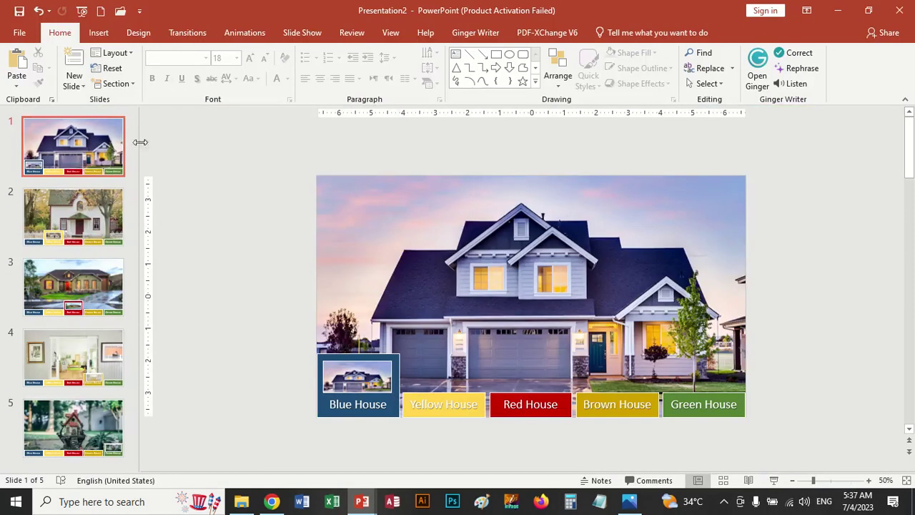
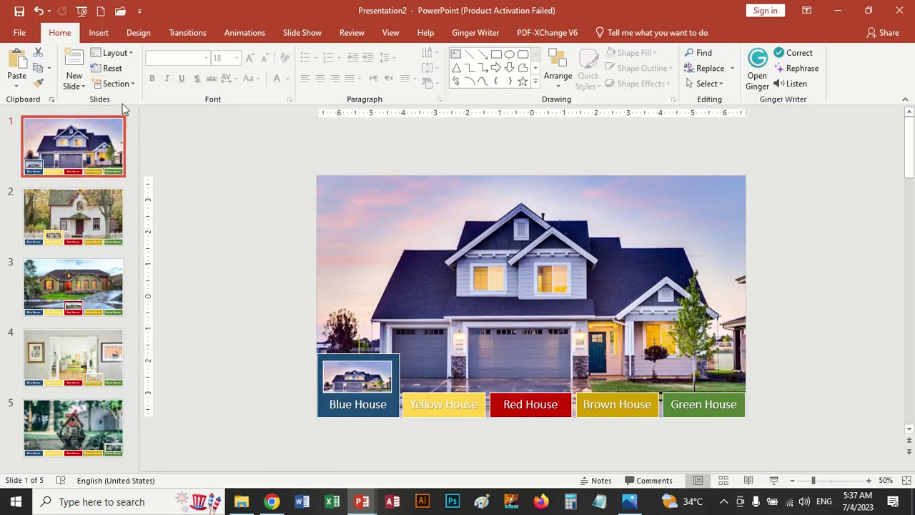
# Draw a rectangle covering the Blue House label and remove its outline
pyautogui.click(104, 33)
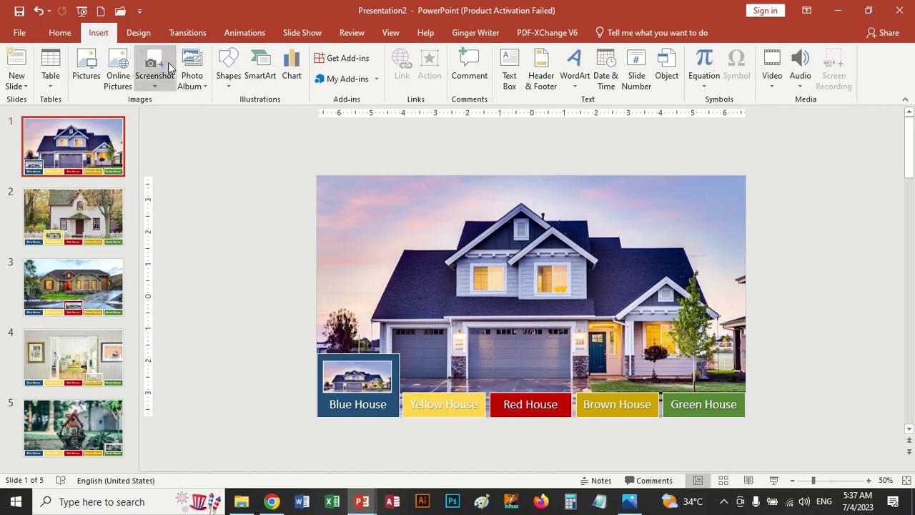
pyautogui.click(229, 71)
pyautogui.click(262, 116)
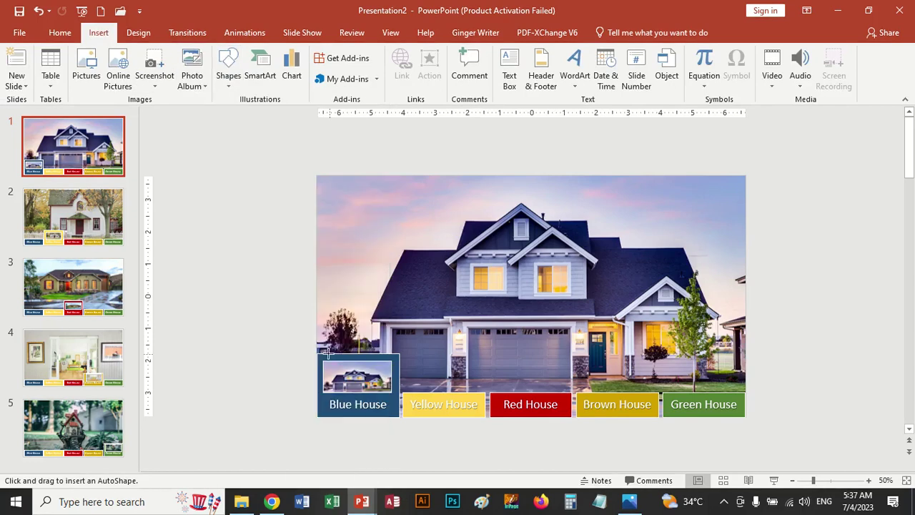
pyautogui.moveTo(315, 347); pyautogui.dragTo(402, 421)
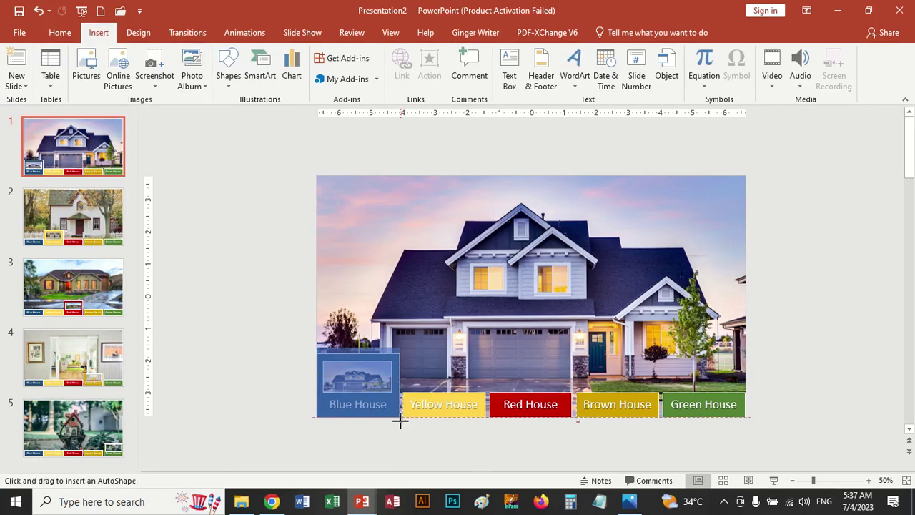
pyautogui.moveTo(400, 422); pyautogui.dragTo(401, 423)
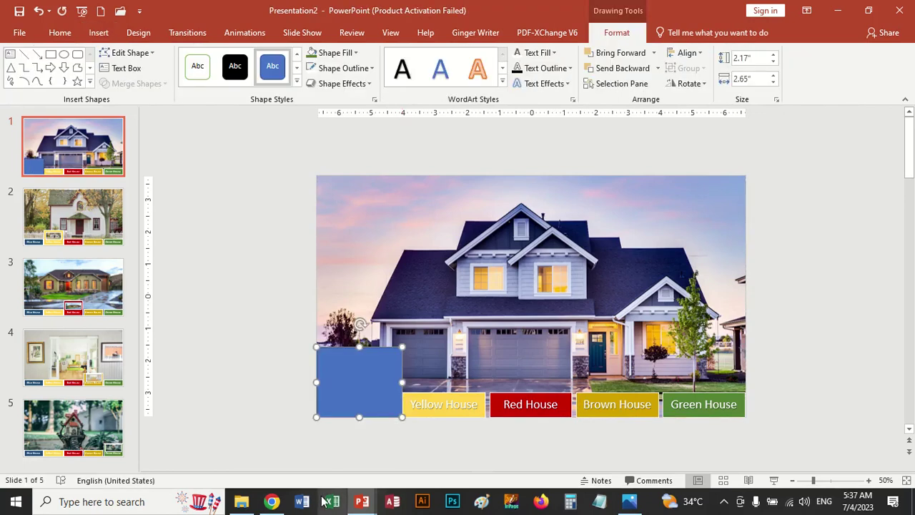
pyautogui.click(371, 68)
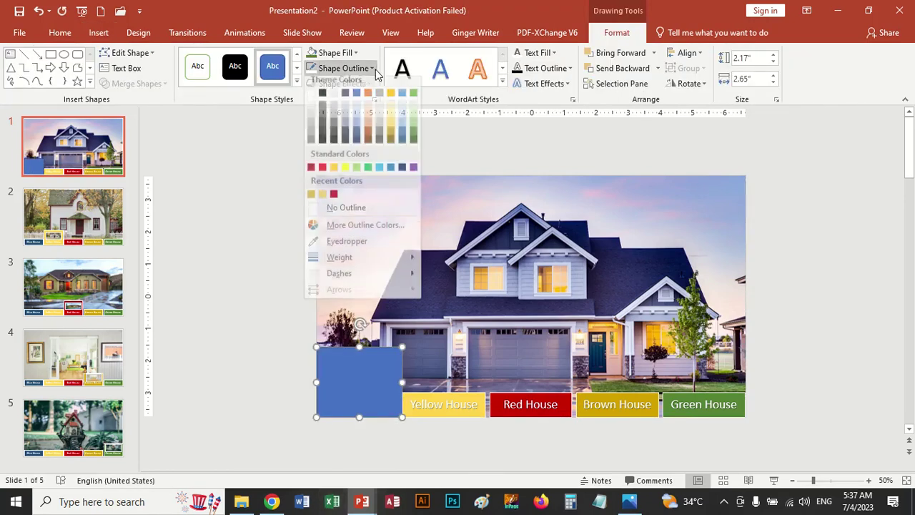
pyautogui.click(354, 211)
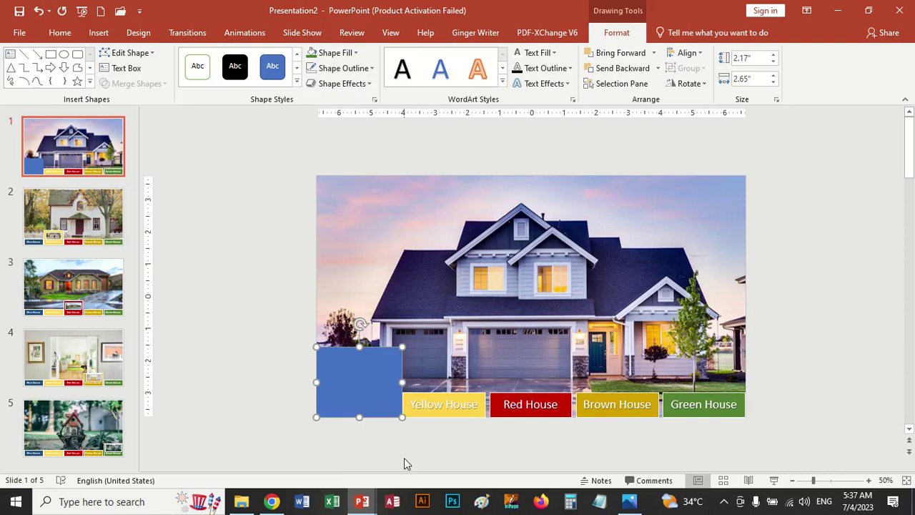
# Duplicate the rectangle over the Yellow, Red, Brown and Green House labels
pyautogui.moveTo(367, 390); pyautogui.dragTo(449, 383)
pyautogui.hotkey('ctrl', 'd')
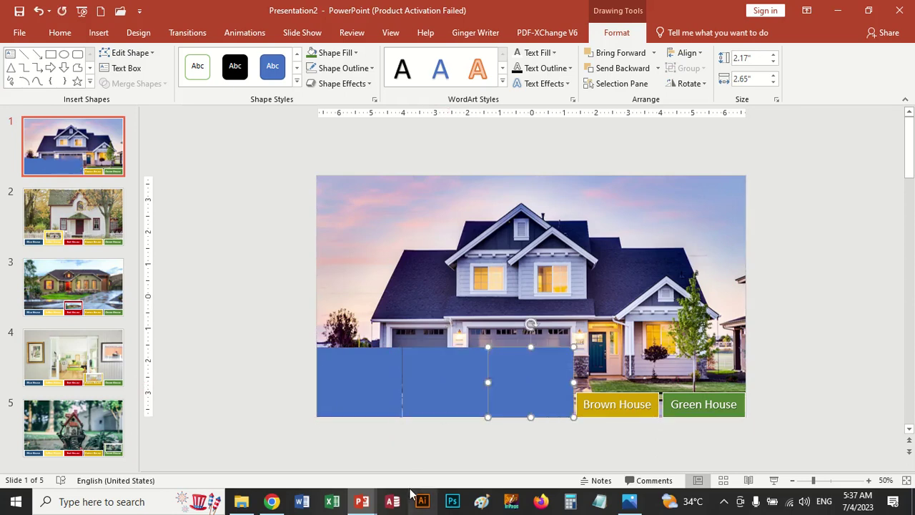
pyautogui.hotkey('ctrl', 'd')
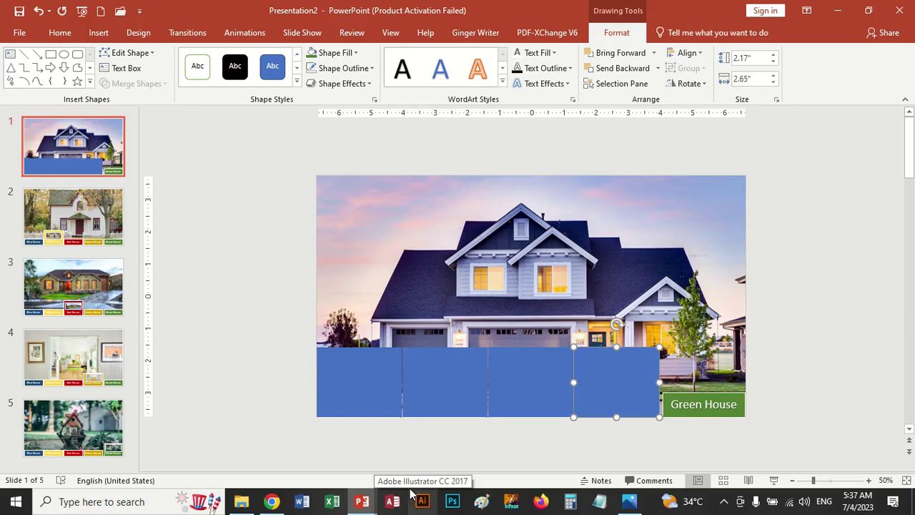
pyautogui.hotkey('ctrl', 'd')
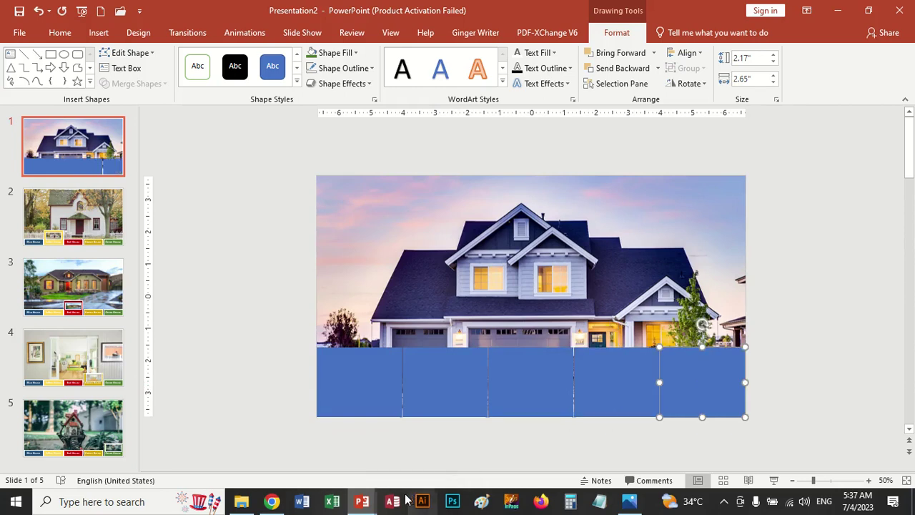
pyautogui.click(355, 382)
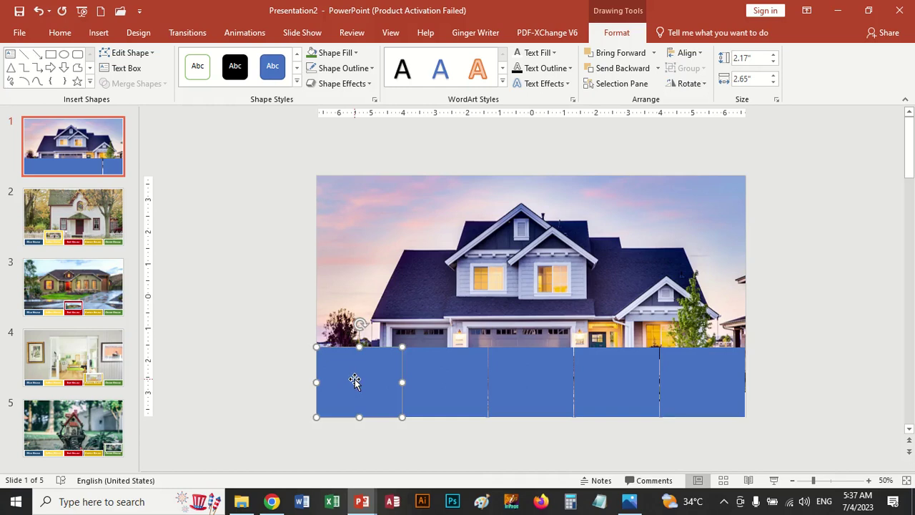
# Hyperlink the first three rectangles to Slide 1, Slide 2 and Slide 3
pyautogui.rightClick(355, 381)
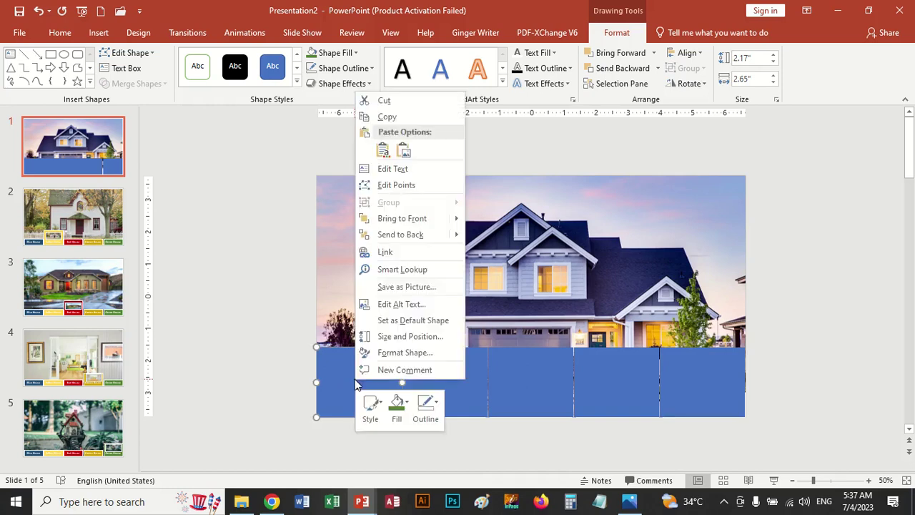
pyautogui.click(434, 255)
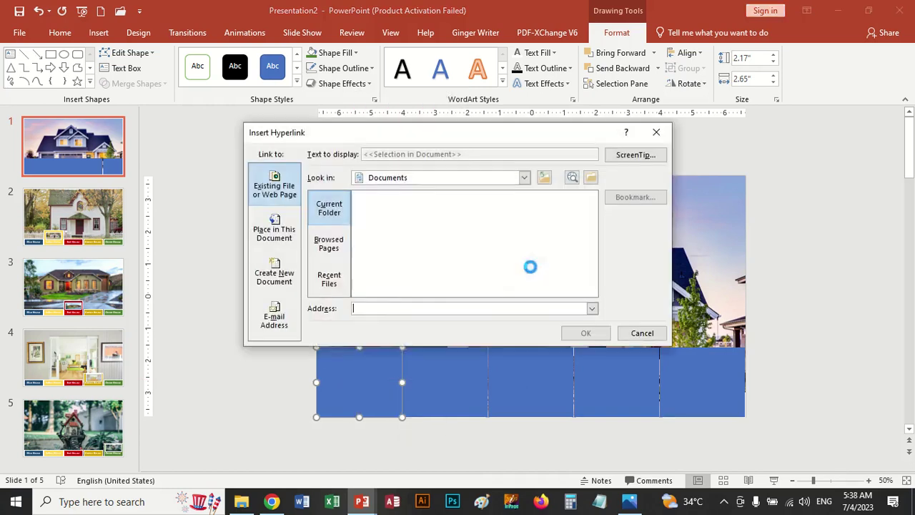
pyautogui.click(273, 229)
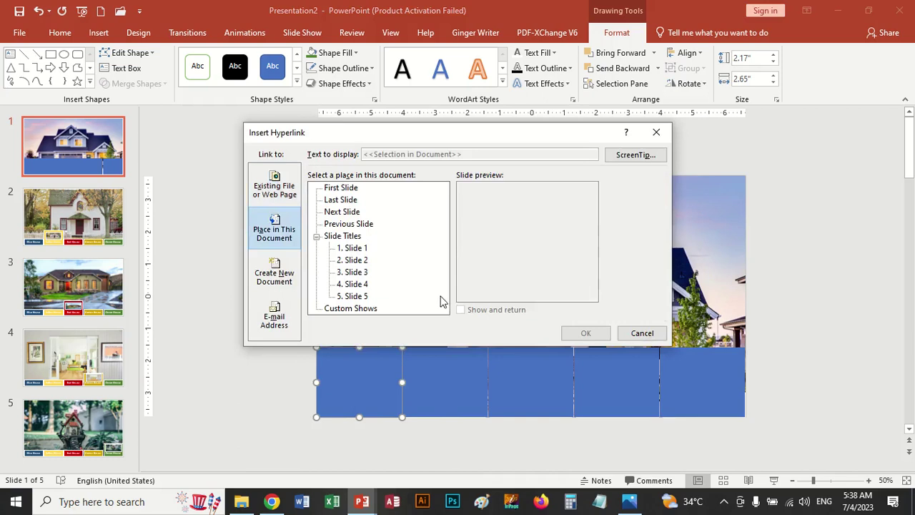
pyautogui.doubleClick(361, 248)
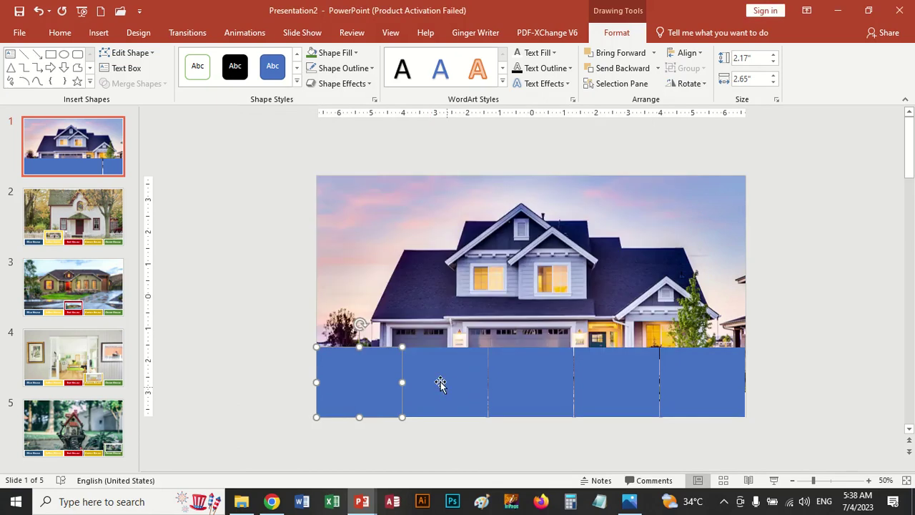
pyautogui.click(439, 384)
pyautogui.rightClick(440, 382)
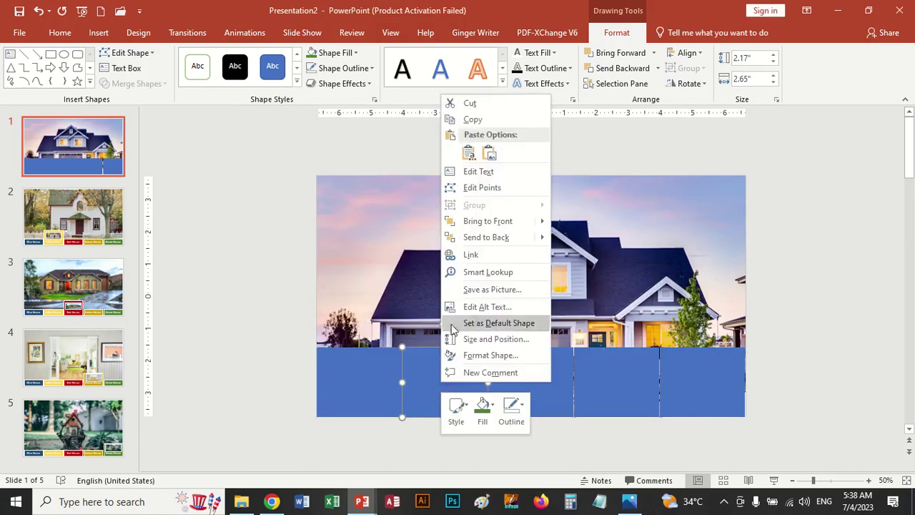
pyautogui.click(473, 259)
pyautogui.doubleClick(355, 260)
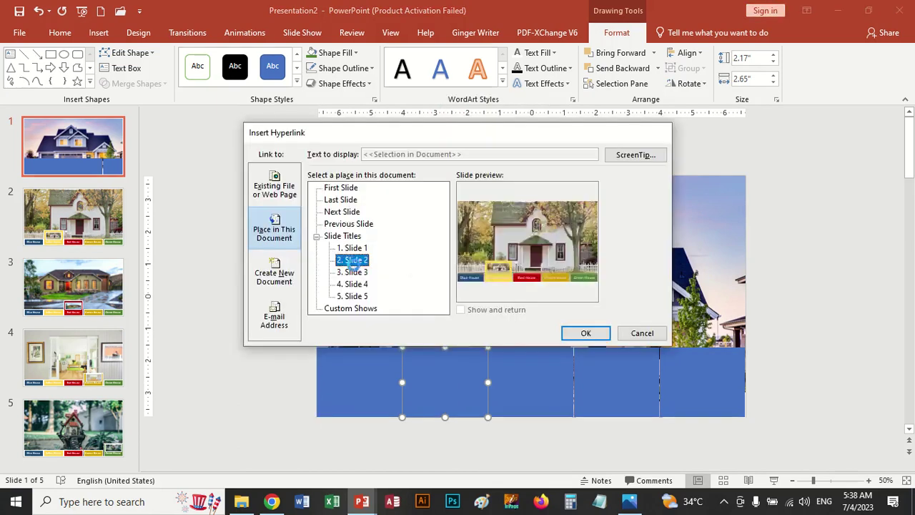
pyautogui.click(517, 386)
pyautogui.rightClick(518, 384)
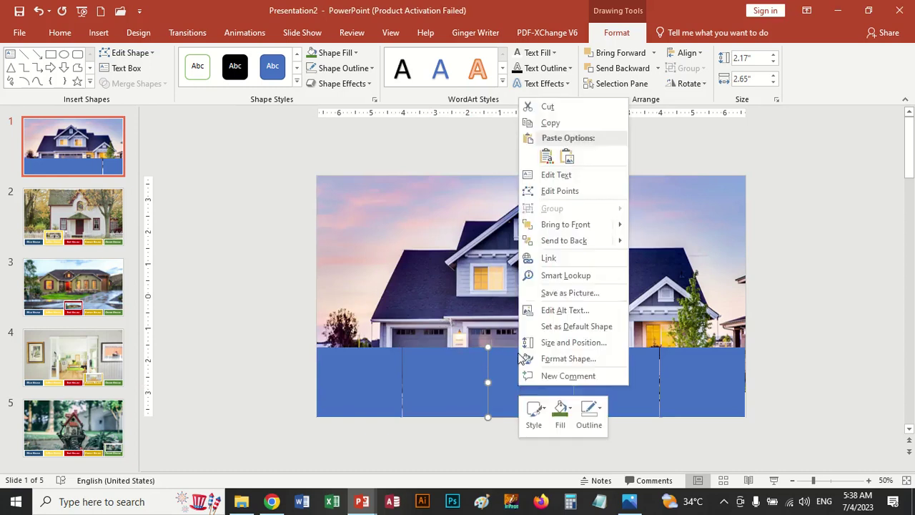
pyautogui.click(535, 259)
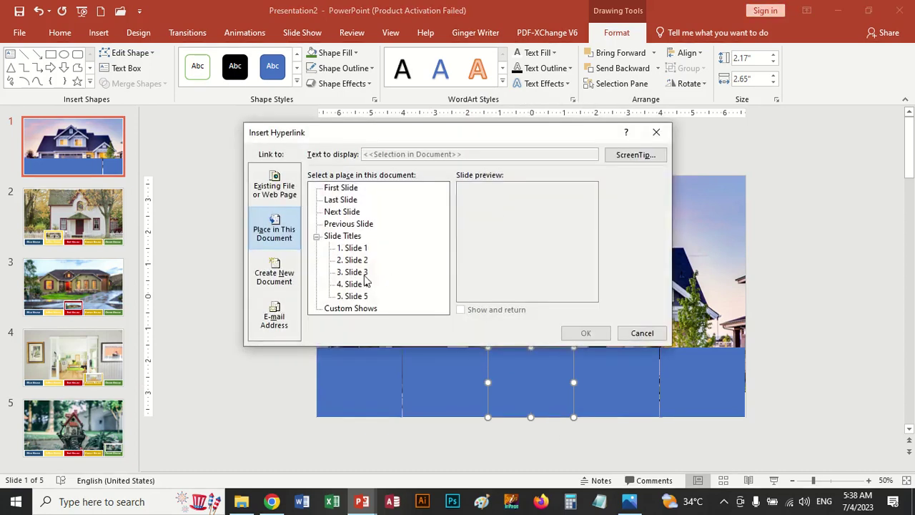
pyautogui.doubleClick(356, 272)
# Hyperlink the fourth and fifth rectangles to Slide 4 and Slide 5, then select the rectangles
pyautogui.click(622, 386)
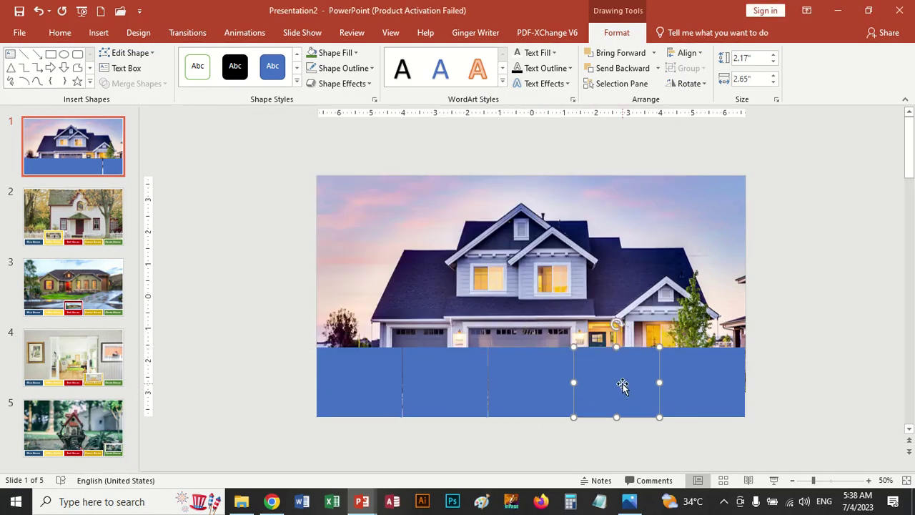
pyautogui.rightClick(622, 386)
pyautogui.click(675, 258)
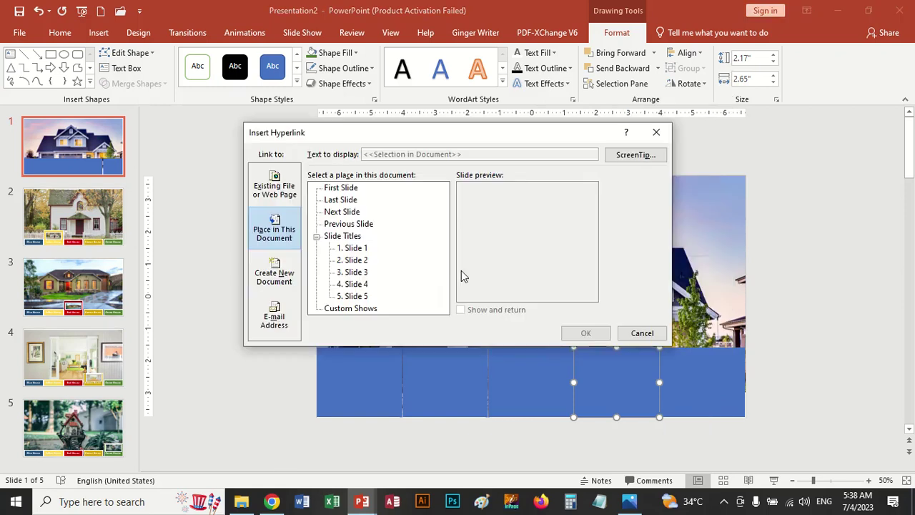
pyautogui.doubleClick(355, 284)
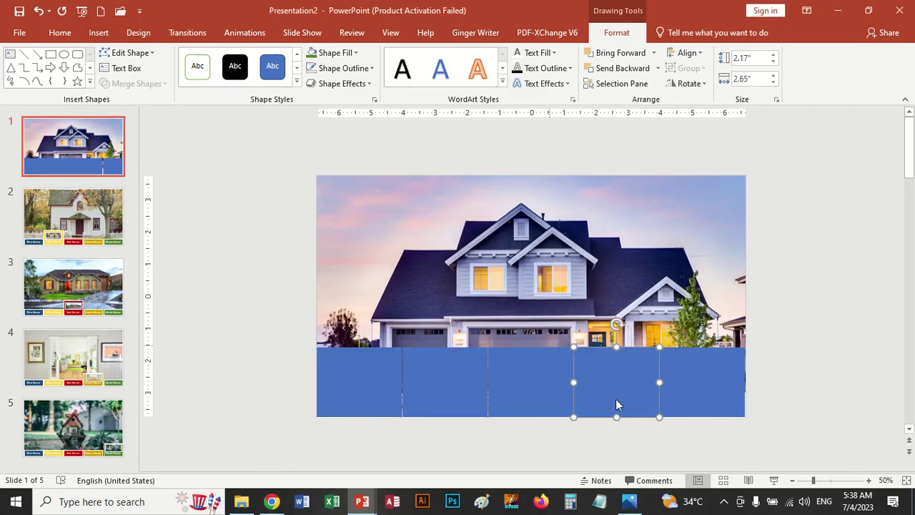
pyautogui.click(702, 385)
pyautogui.rightClick(702, 384)
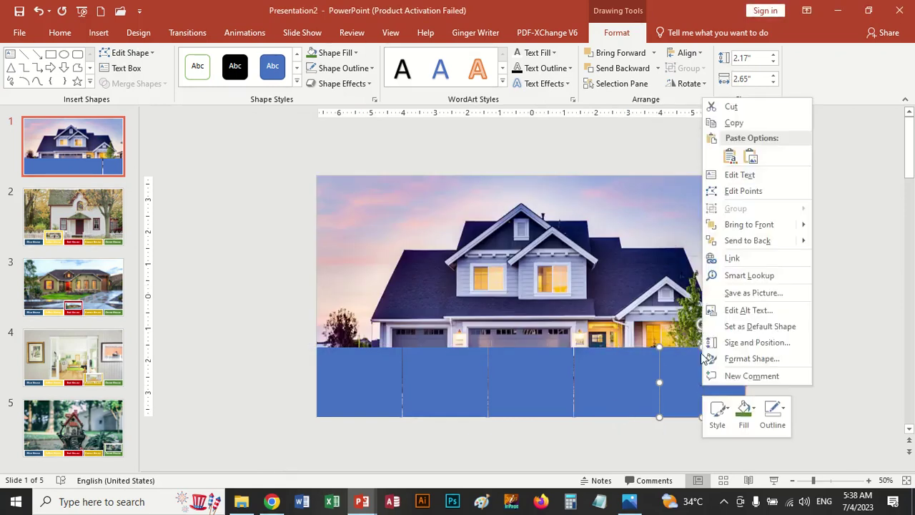
pyautogui.click(736, 256)
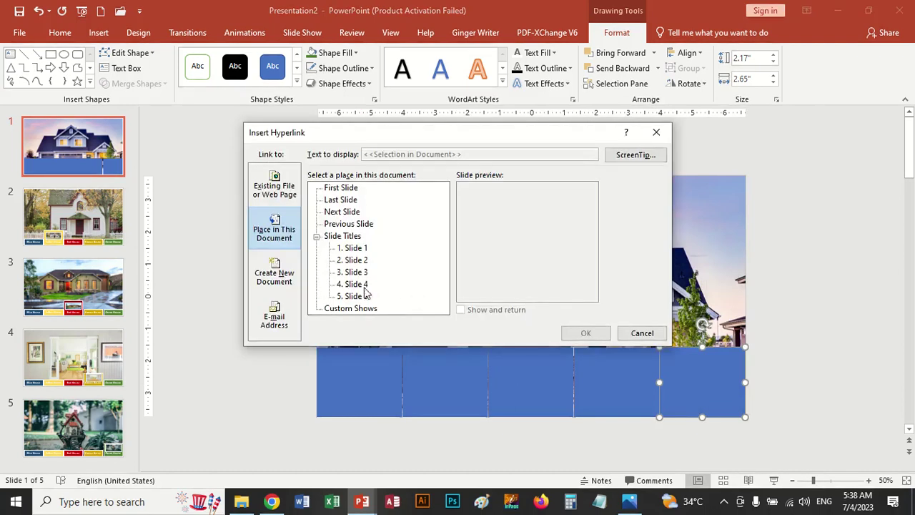
pyautogui.doubleClick(356, 296)
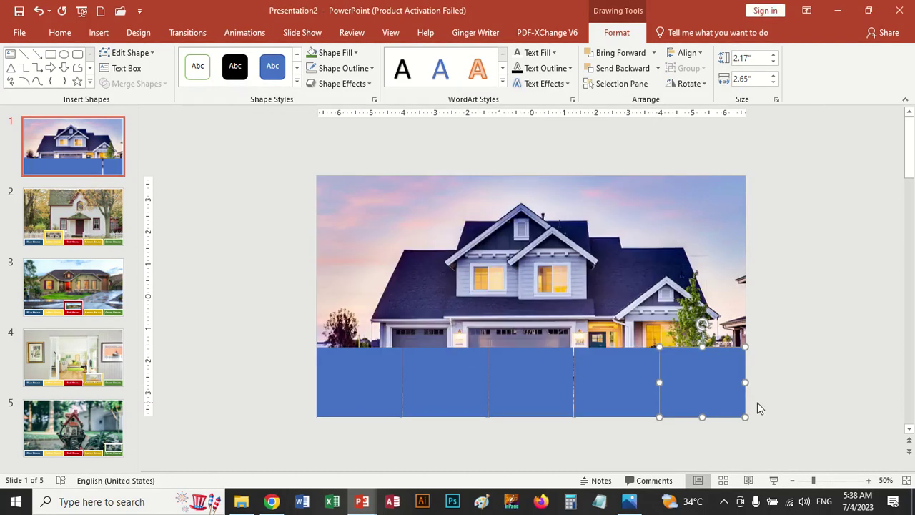
pyautogui.keyDown('shift'); pyautogui.click(596, 383); pyautogui.keyUp('shift')
pyautogui.keyDown('shift'); pyautogui.click(504, 383); pyautogui.keyUp('shift')
pyautogui.keyDown('shift'); pyautogui.click(434, 383); pyautogui.keyUp('shift')
# Make all five rectangles' fill fully transparent so the house labels show through
pyautogui.keyDown('shift'); pyautogui.click(372, 379); pyautogui.keyUp('shift')
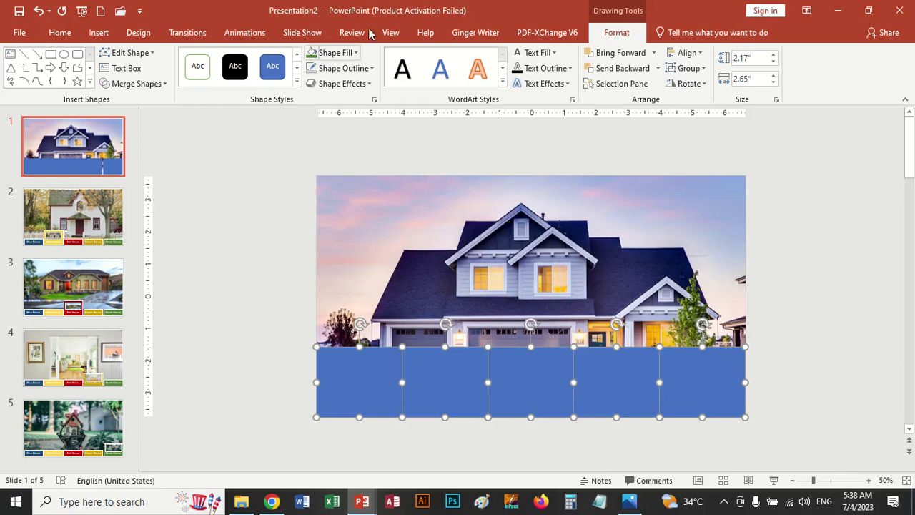
pyautogui.click(375, 100)
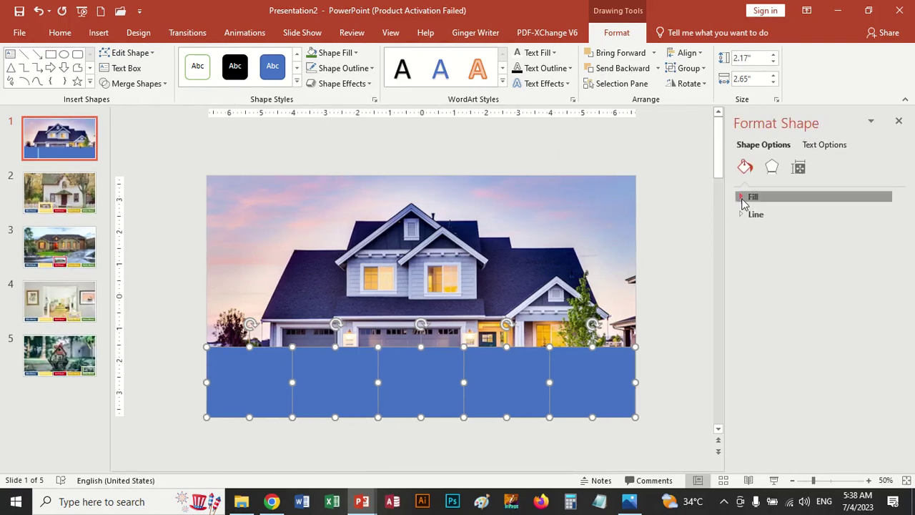
pyautogui.click(751, 196)
pyautogui.moveTo(809, 336); pyautogui.dragTo(839, 336)
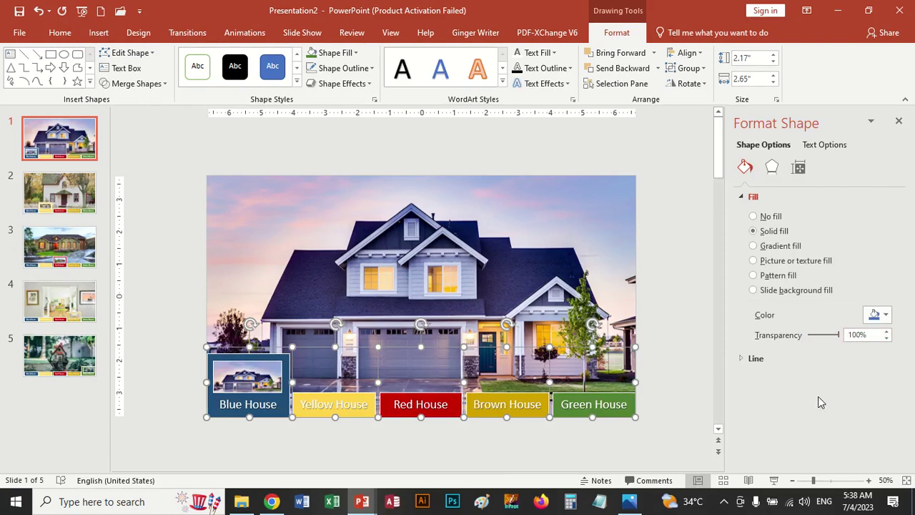
pyautogui.click(898, 123)
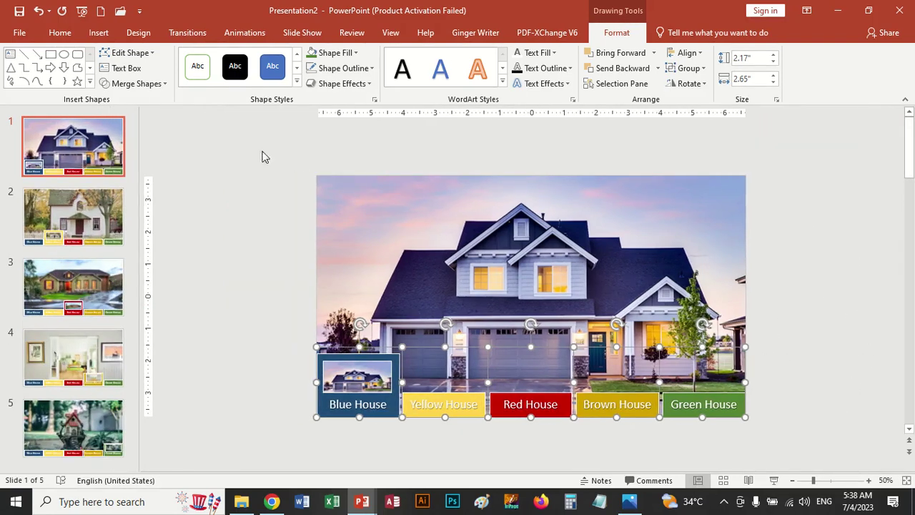
# Paste the button row onto slides 2, 3, 4 and 5, then return to slide 1
pyautogui.click(104, 208)
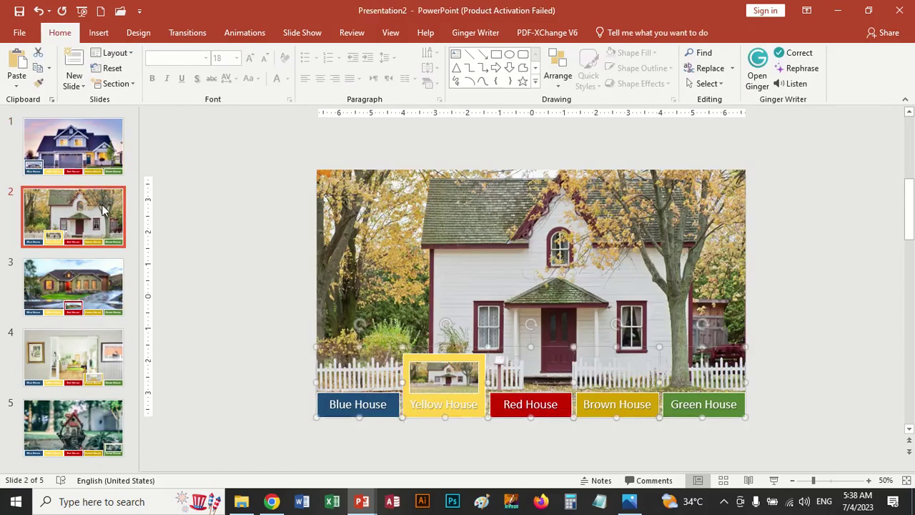
pyautogui.hotkey('ctrl', 'v')
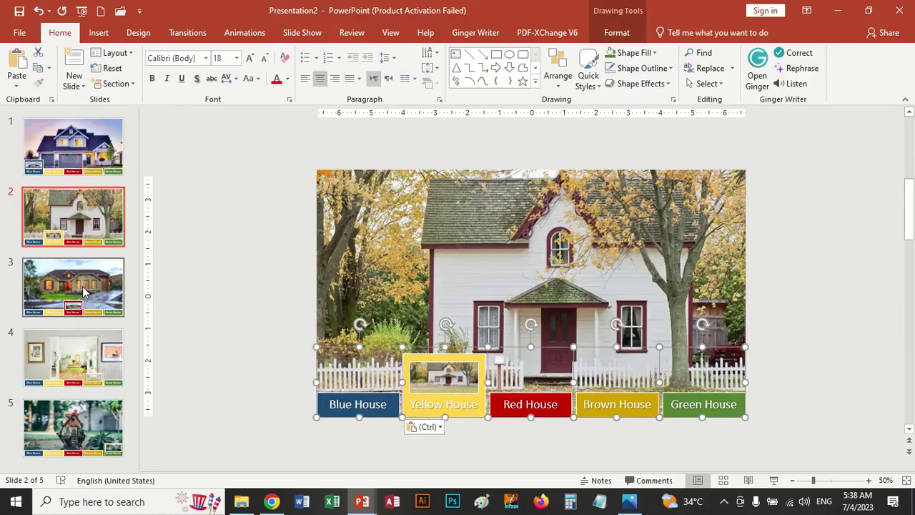
pyautogui.click(83, 289)
pyautogui.hotkey('ctrl', 'v')
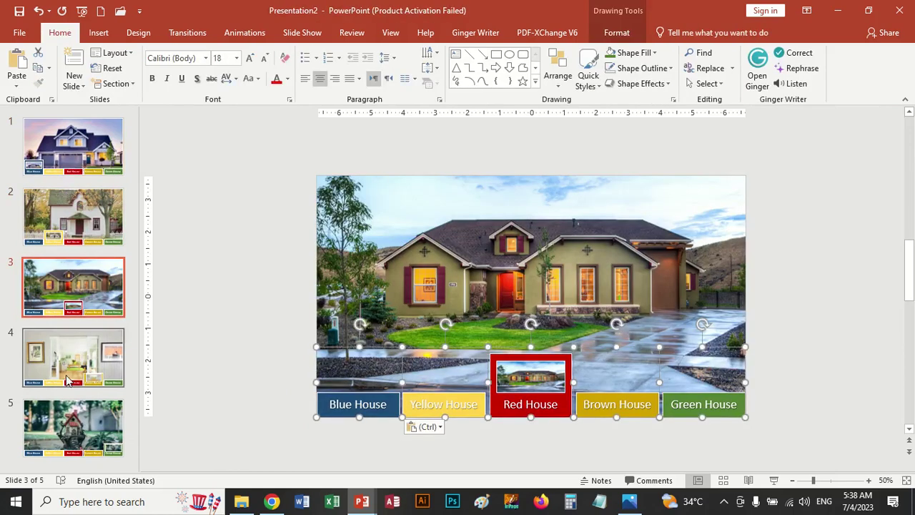
pyautogui.click(88, 366)
pyautogui.hotkey('ctrl', 'v')
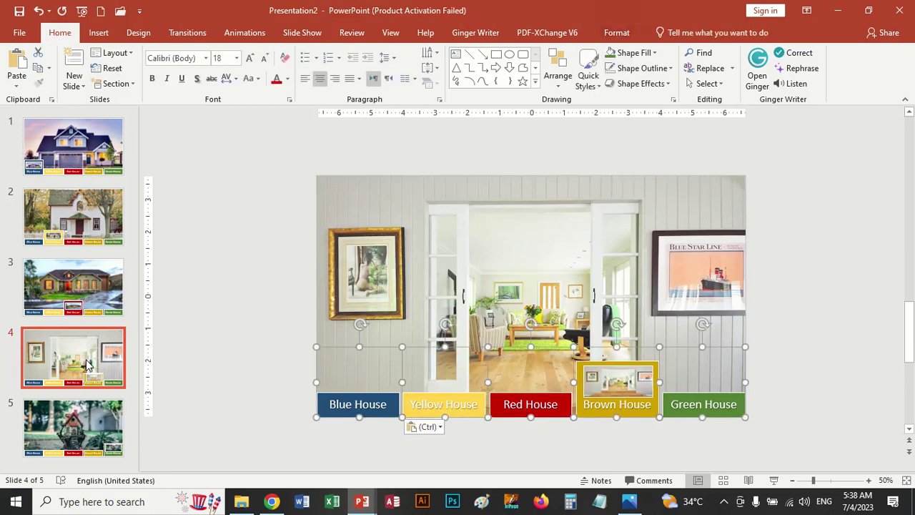
pyautogui.click(77, 447)
pyautogui.hotkey('ctrl', 'v')
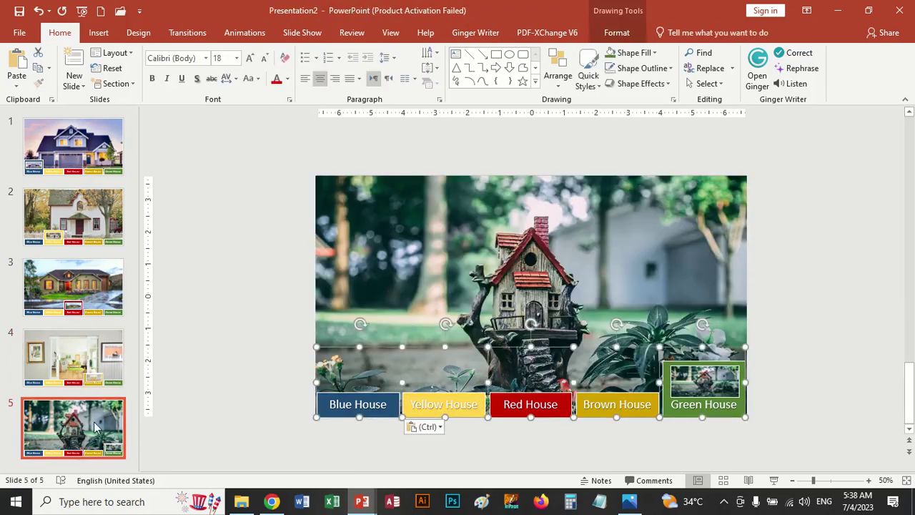
pyautogui.click(114, 153)
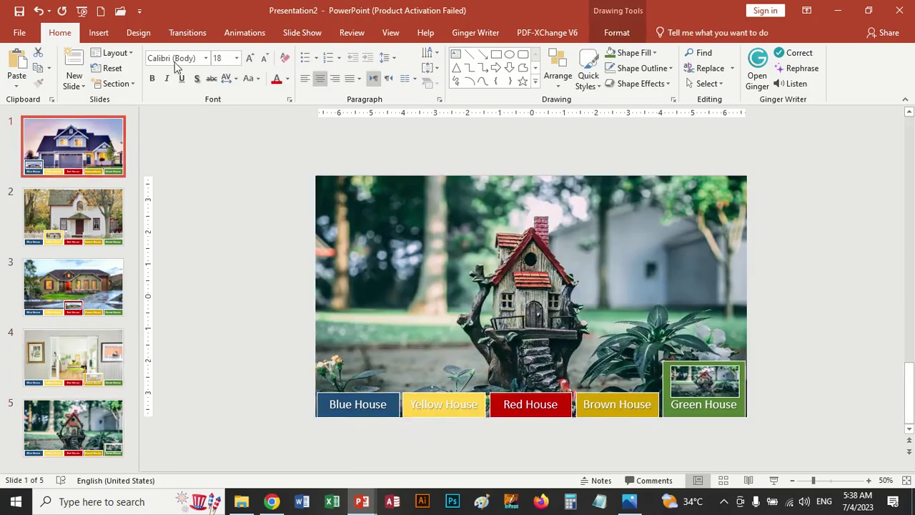
# Apply a 1.00-second Box transition to all slides with On Mouse Click off, then start Reading View
pyautogui.click(191, 36)
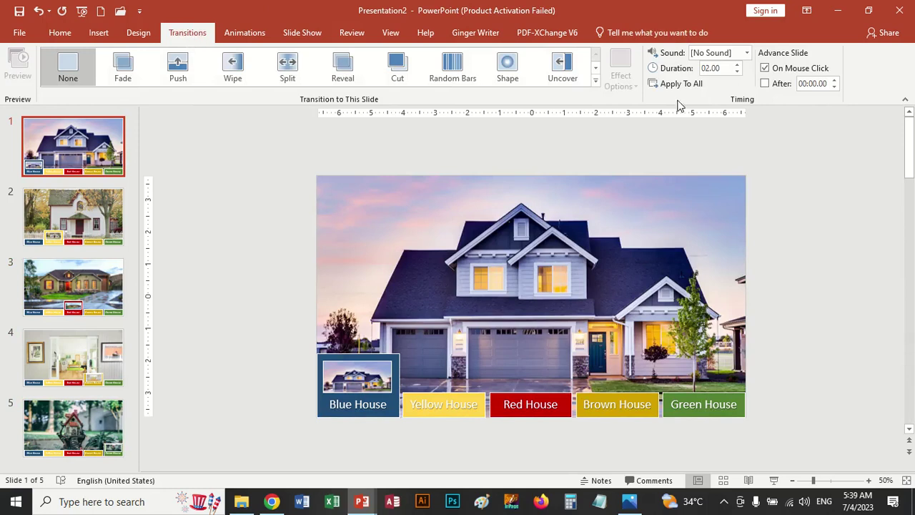
pyautogui.click(596, 80)
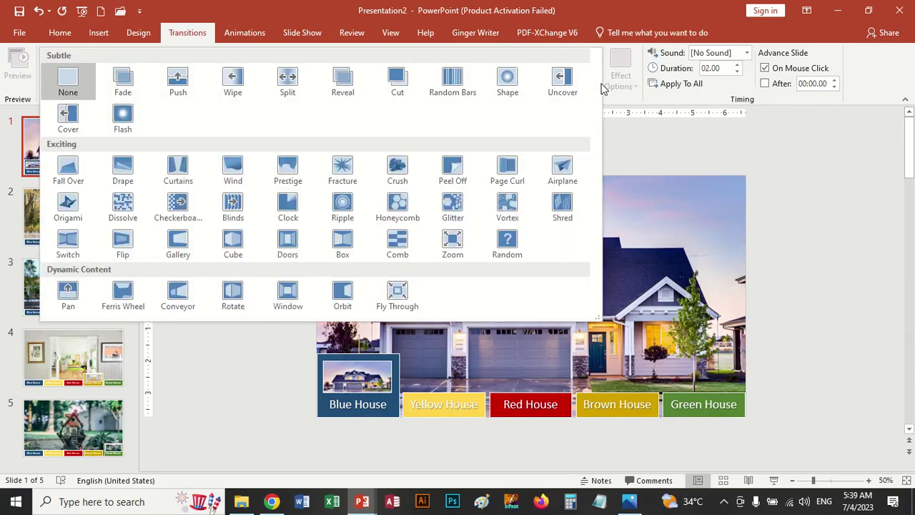
pyautogui.click(506, 206)
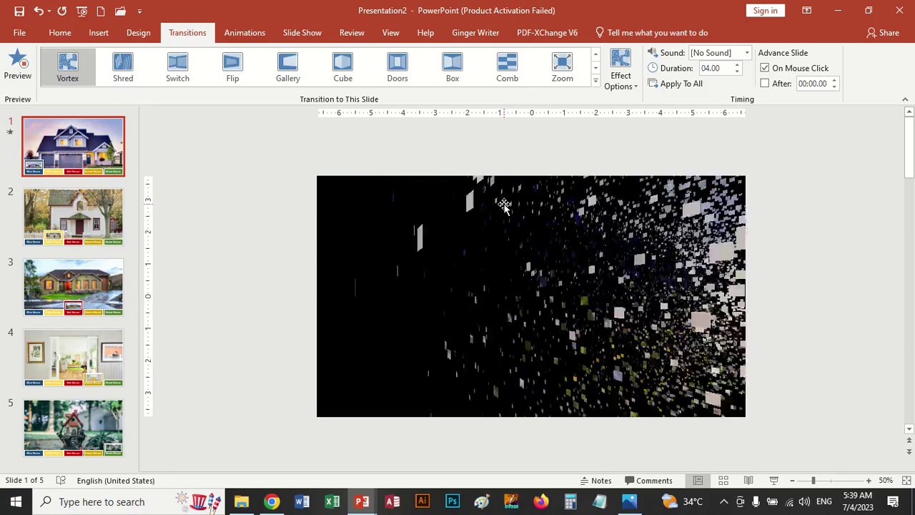
pyautogui.click(595, 80)
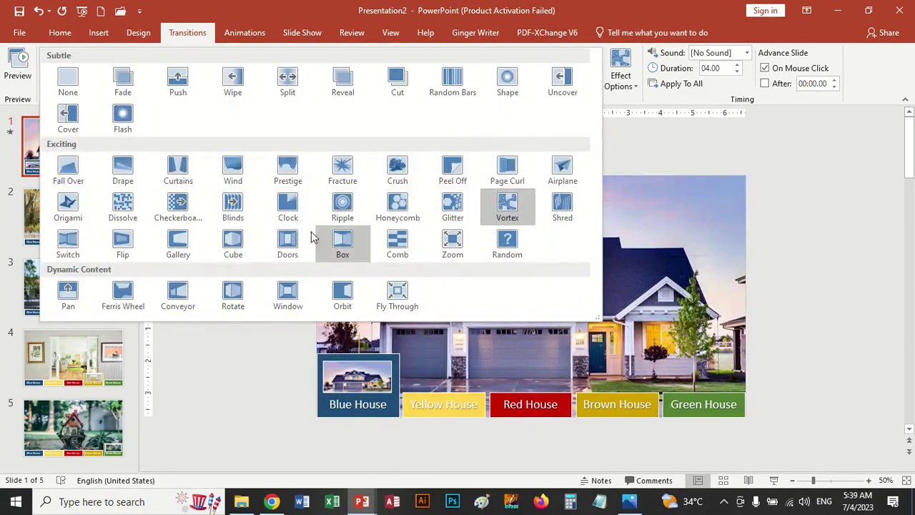
pyautogui.click(336, 243)
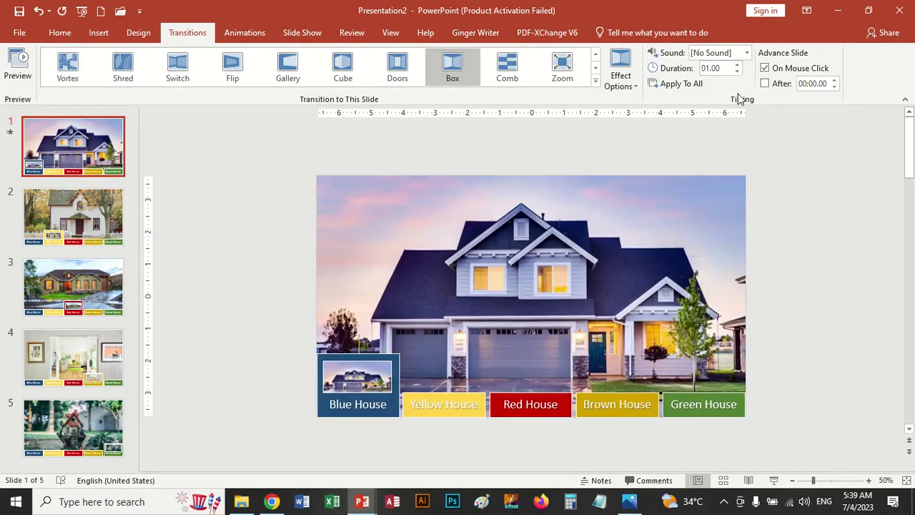
pyautogui.click(766, 69)
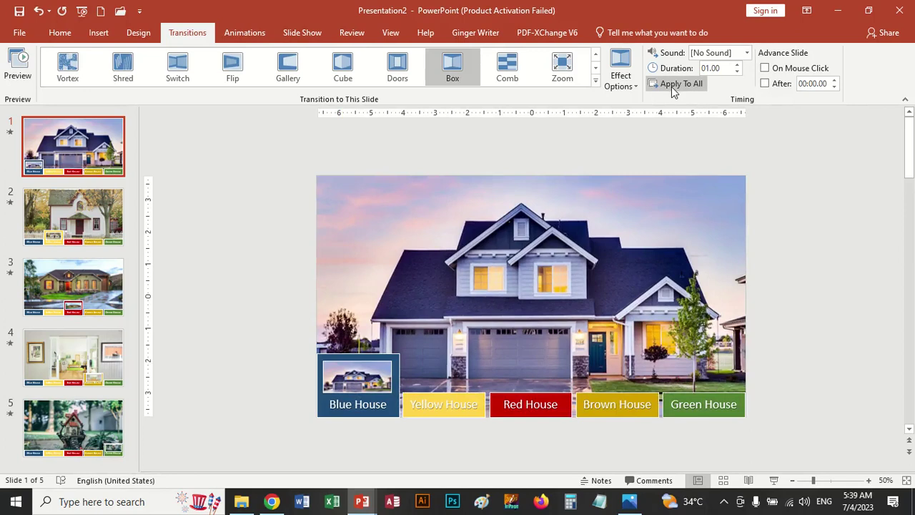
pyautogui.click(748, 481)
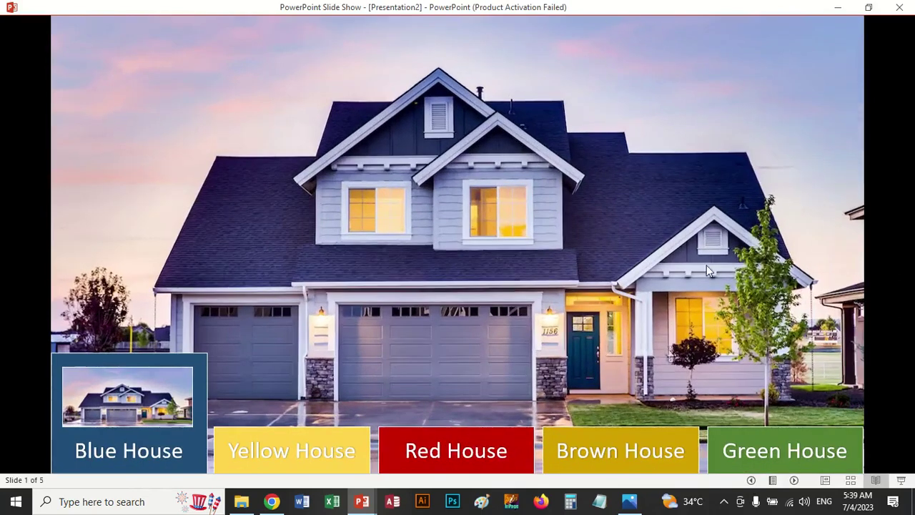
# Test the house buttons, jumping among Red, Brown, Green, Yellow and Blue House slides, ending on Yellow House
pyautogui.click(236, 341)
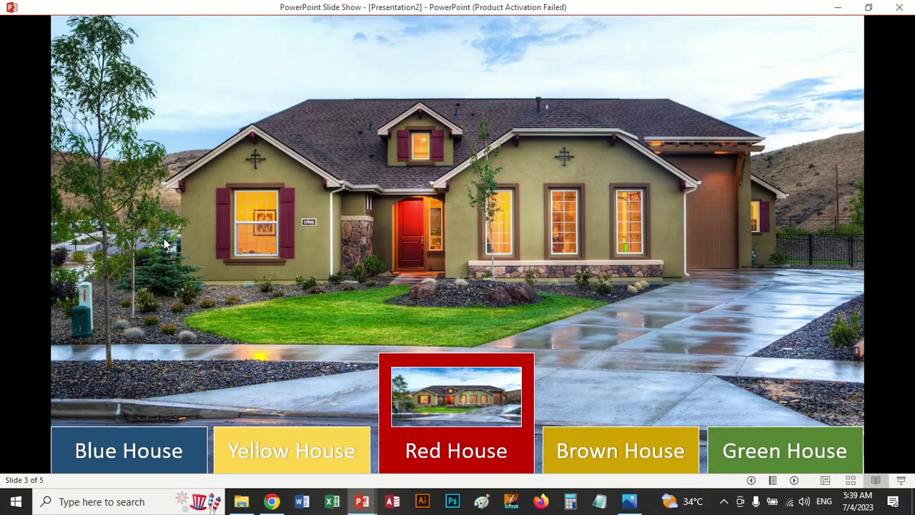
pyautogui.click(619, 450)
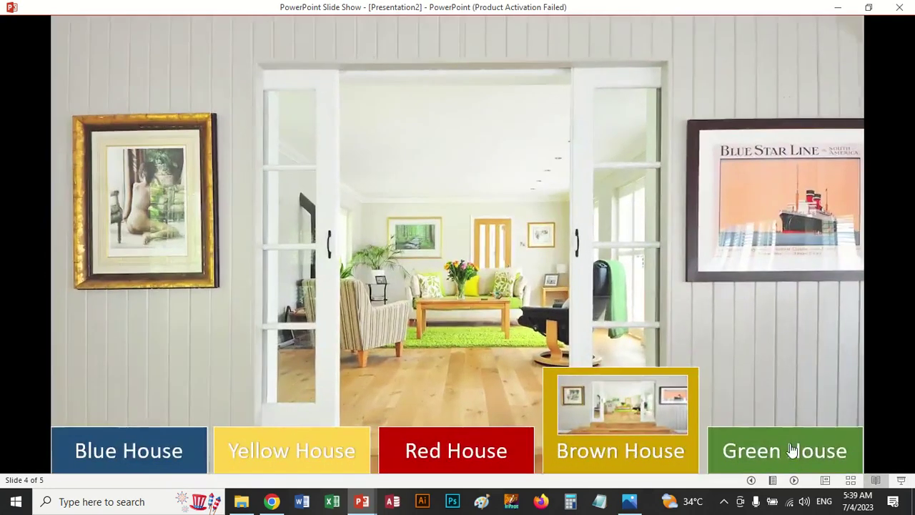
pyautogui.click(791, 449)
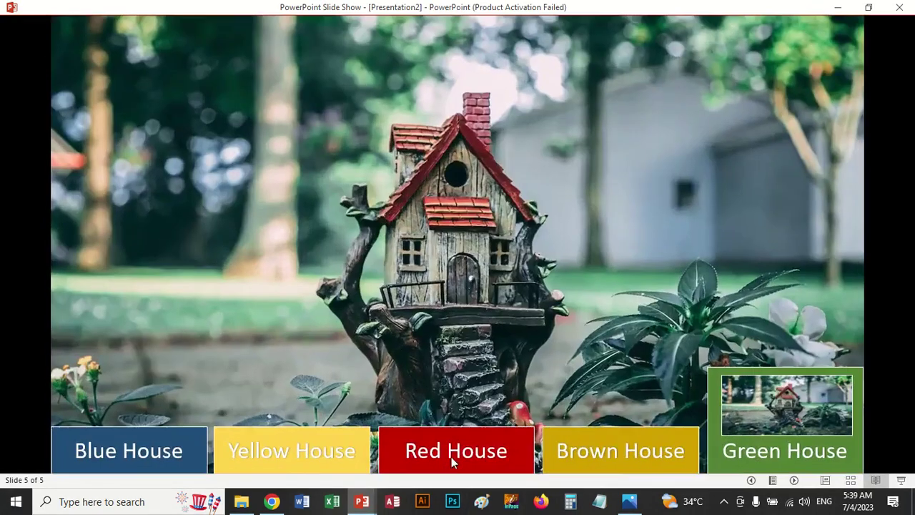
pyautogui.click(451, 457)
pyautogui.click(254, 458)
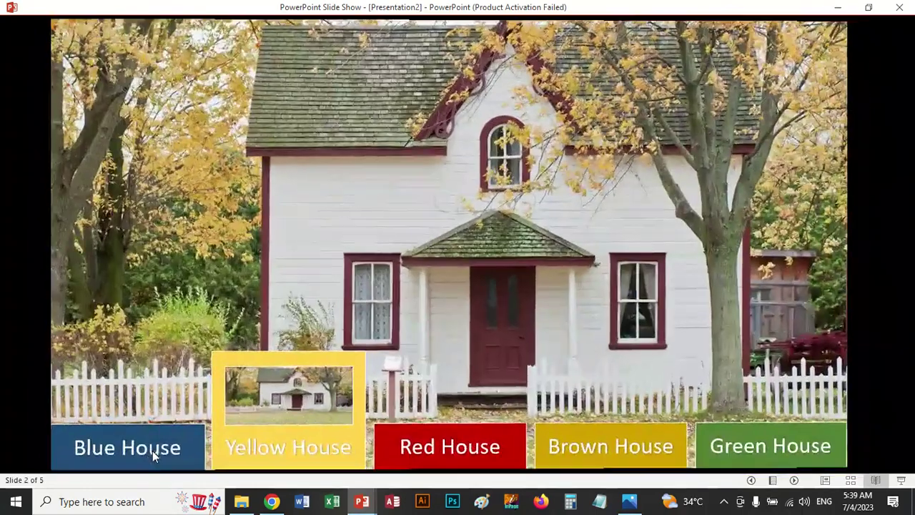
pyautogui.click(153, 449)
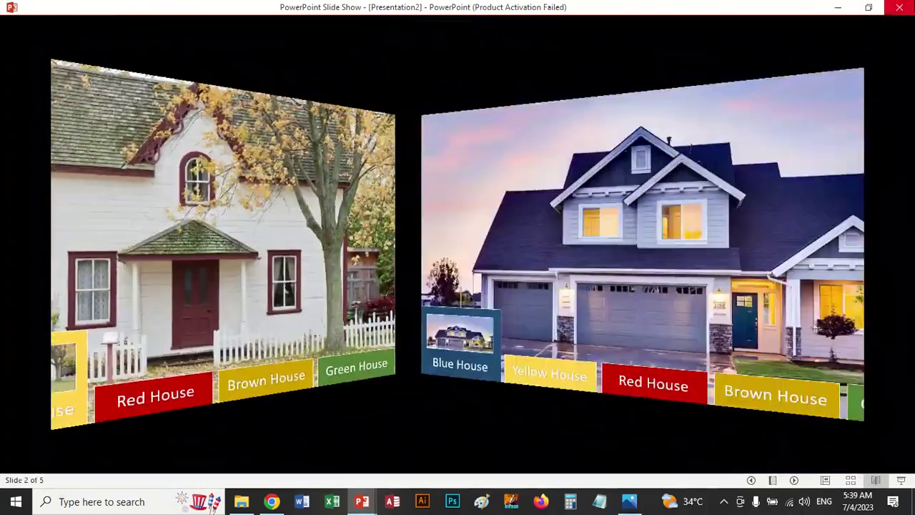
pyautogui.click(501, 444)
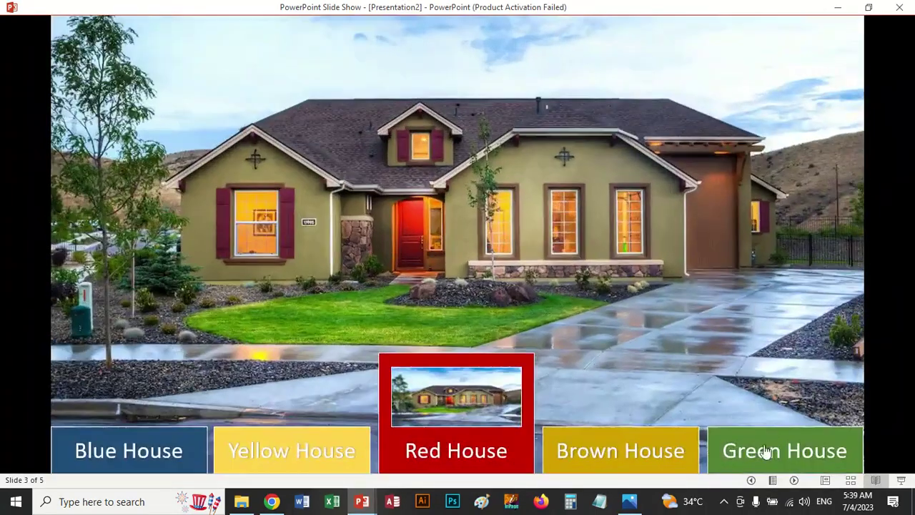
pyautogui.click(767, 450)
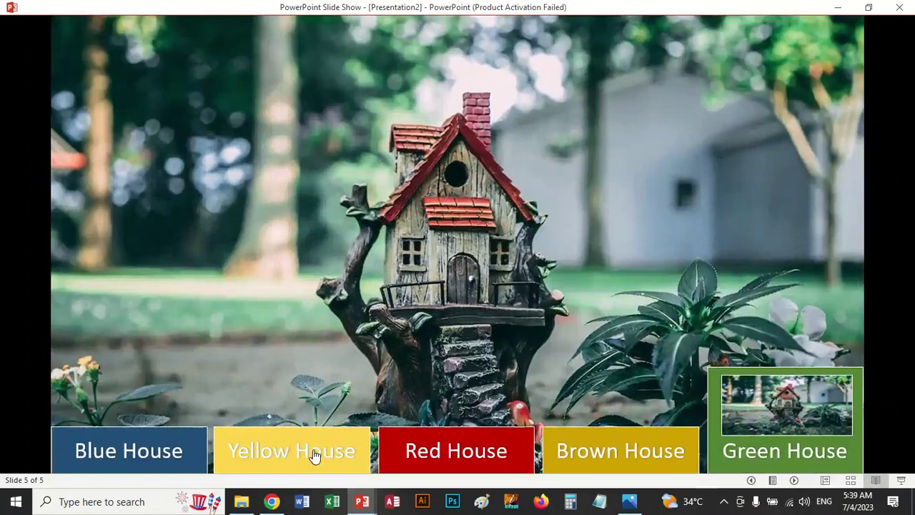
pyautogui.click(312, 451)
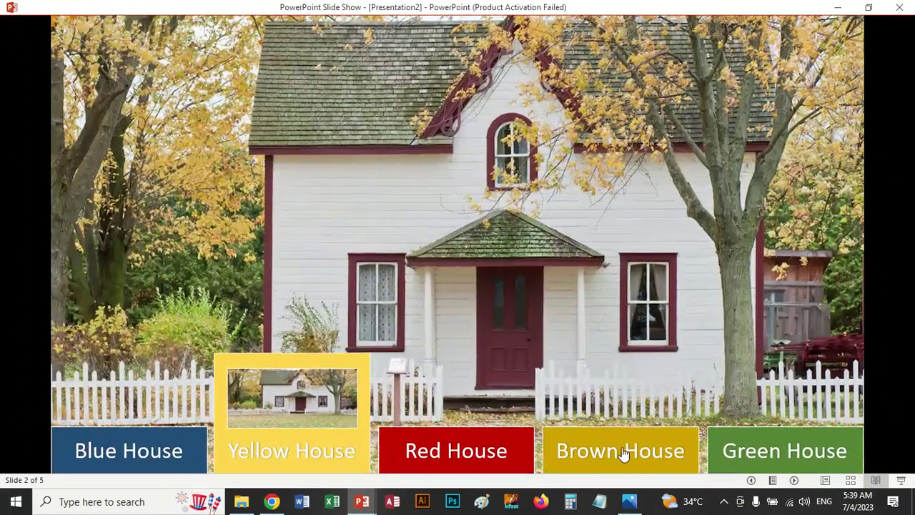
pyautogui.click(626, 459)
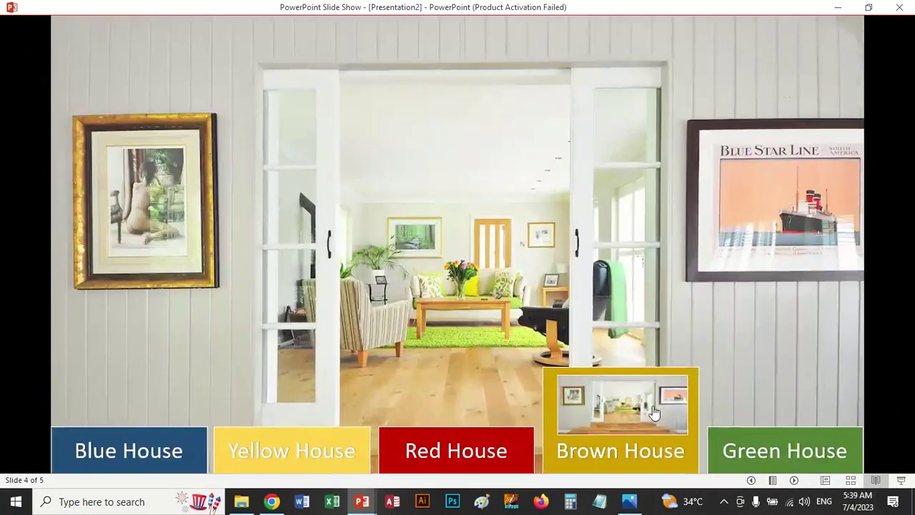
pyautogui.click(469, 455)
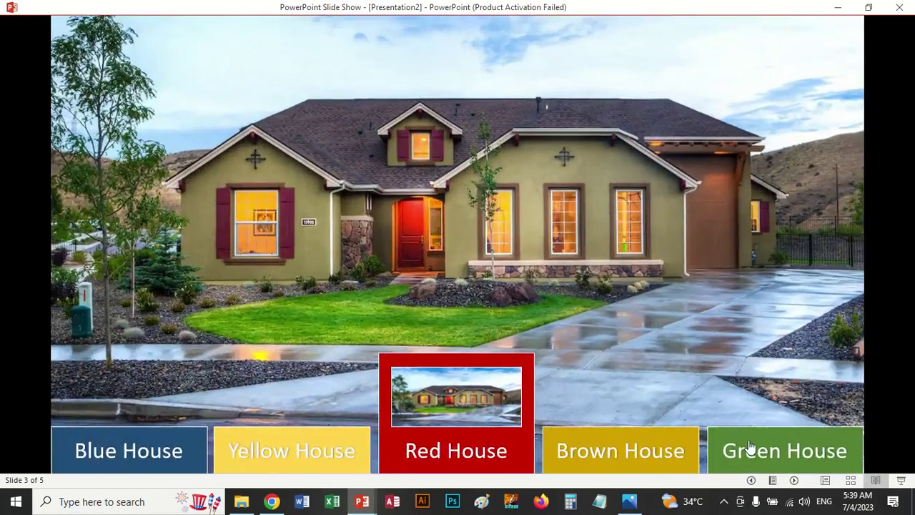
pyautogui.click(749, 447)
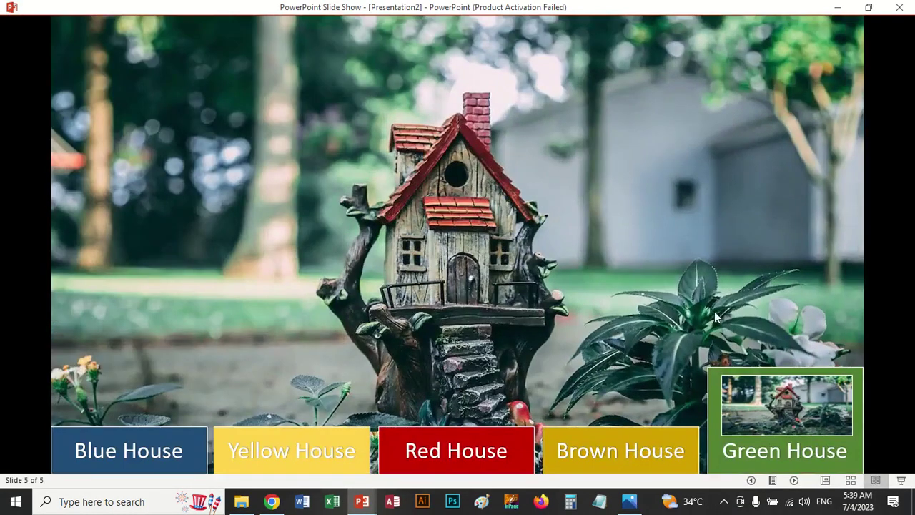
pyautogui.click(761, 391)
pyautogui.click(608, 386)
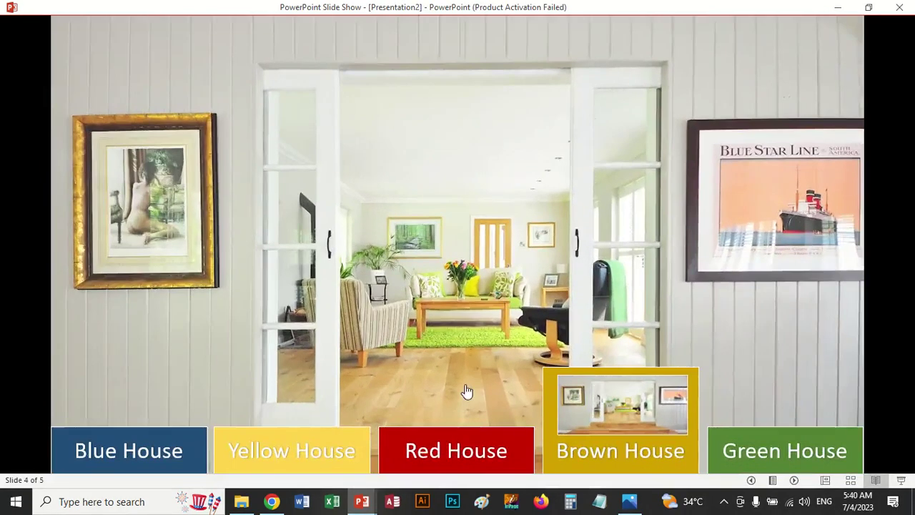
pyautogui.click(458, 390)
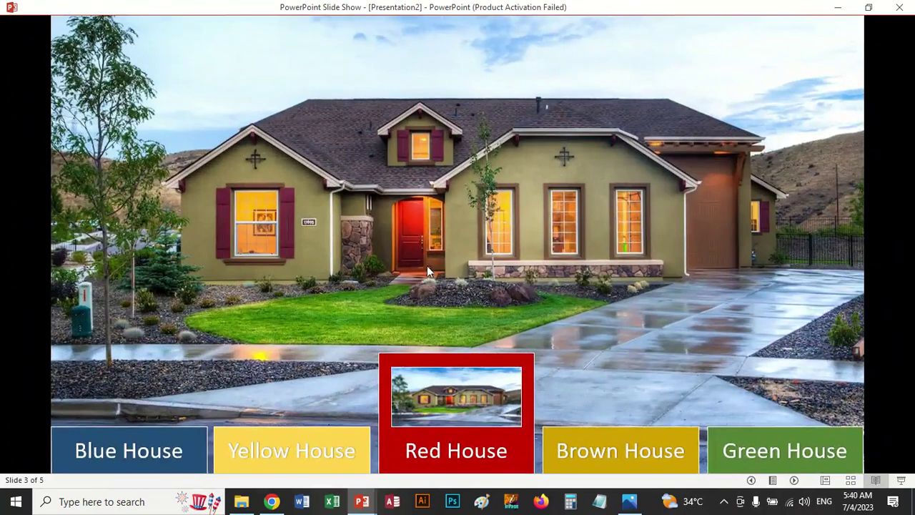
pyautogui.click(330, 441)
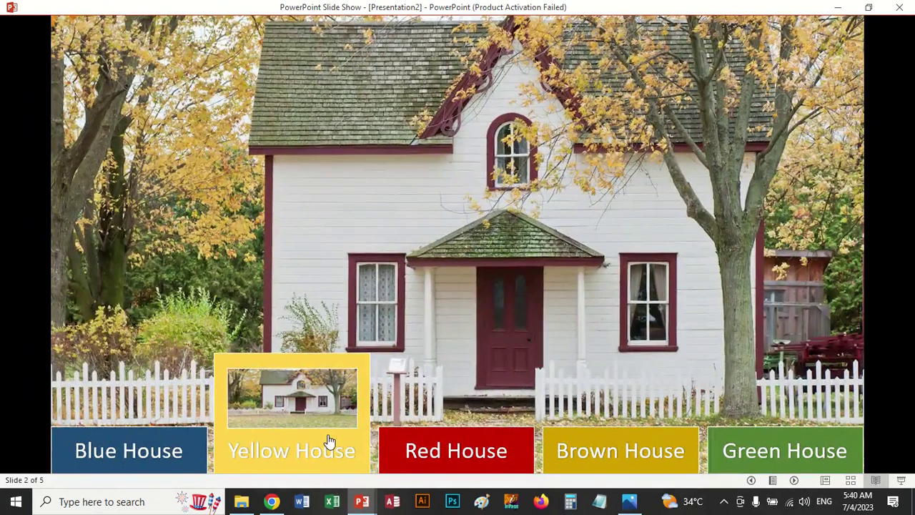
# Exit the slide show and add a Go Forward or Next action button at slide 1's top-left
pyautogui.press('Escape')
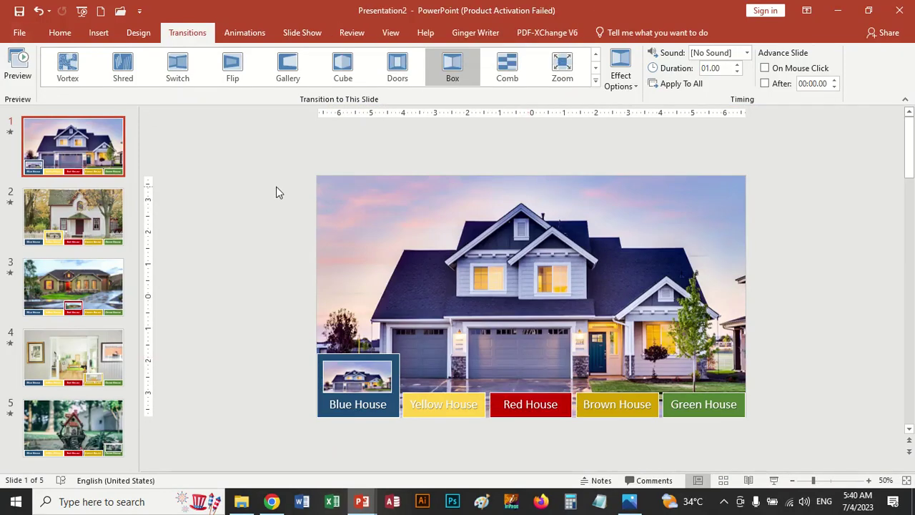
pyautogui.click(99, 33)
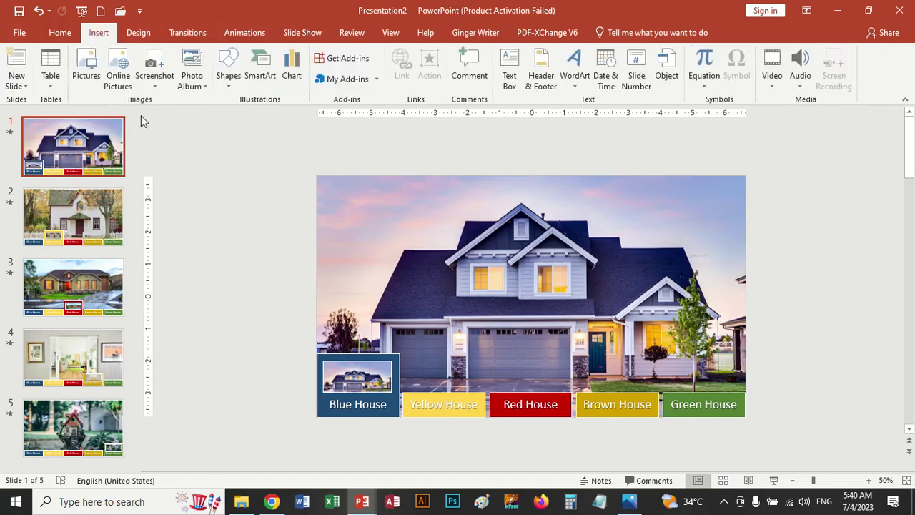
pyautogui.click(229, 89)
pyautogui.scroll(-2, 301, 444)
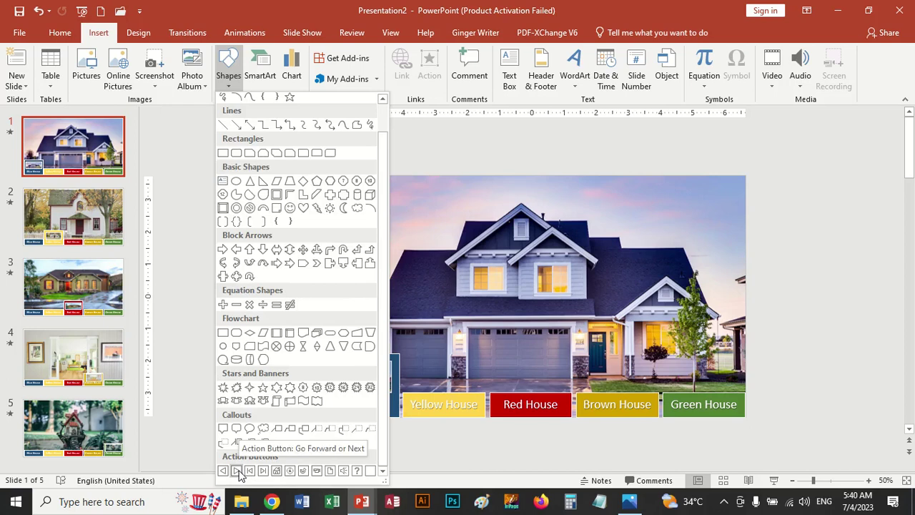
pyautogui.click(237, 471)
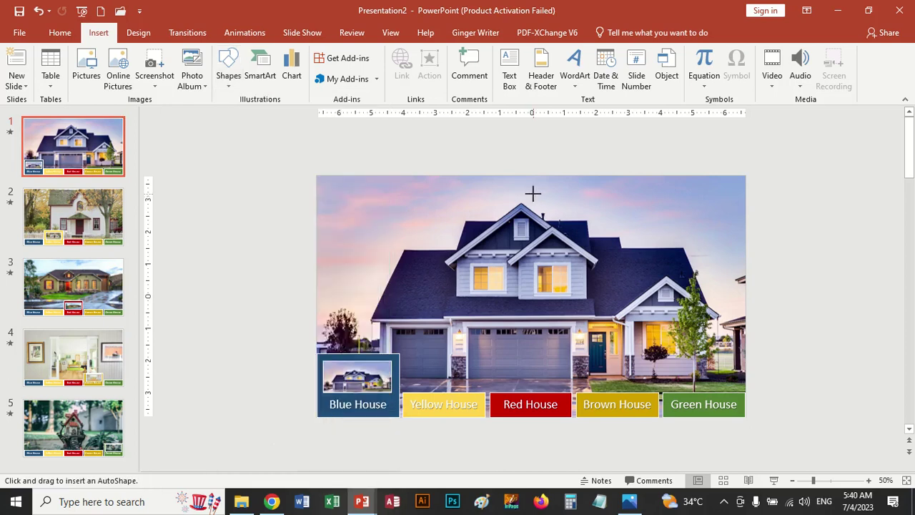
pyautogui.moveTo(532, 193); pyautogui.dragTo(566, 217)
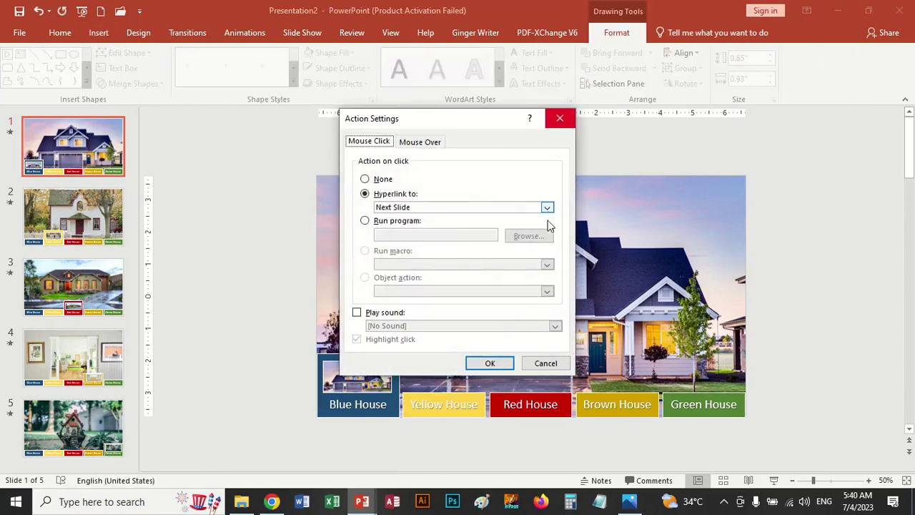
pyautogui.click(489, 363)
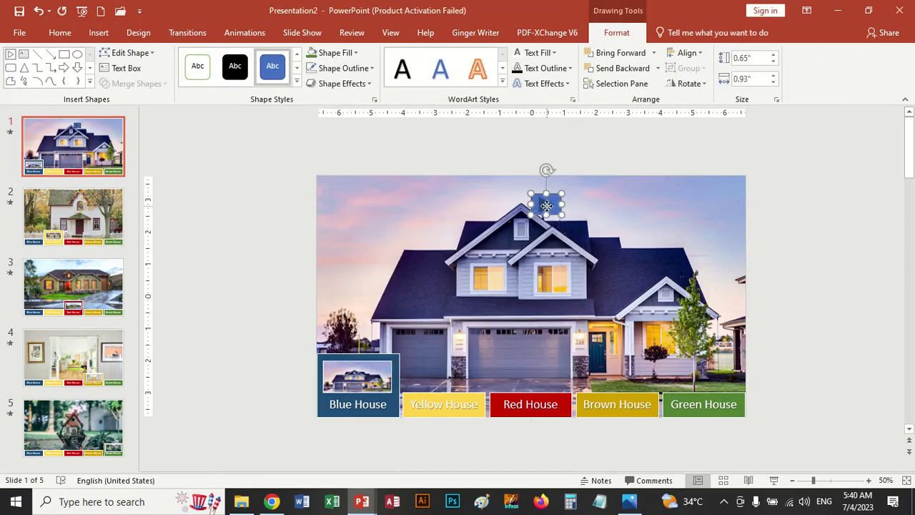
pyautogui.moveTo(546, 206)
pyautogui.mouseDown()
pyautogui.moveTo(550, 194)
pyautogui.moveTo(418, 201)
pyautogui.mouseUp()
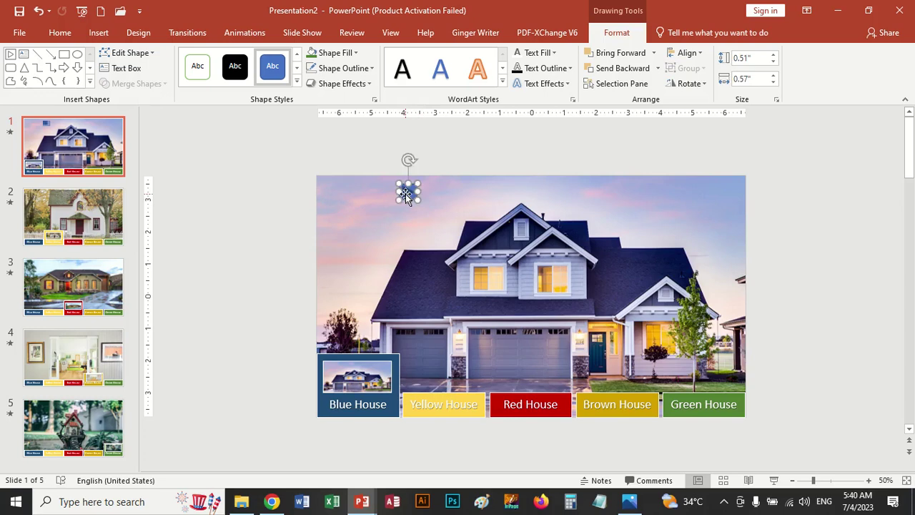
# Give the next-slide button a blue shape style, replacing a black one tried first
pyautogui.click(297, 81)
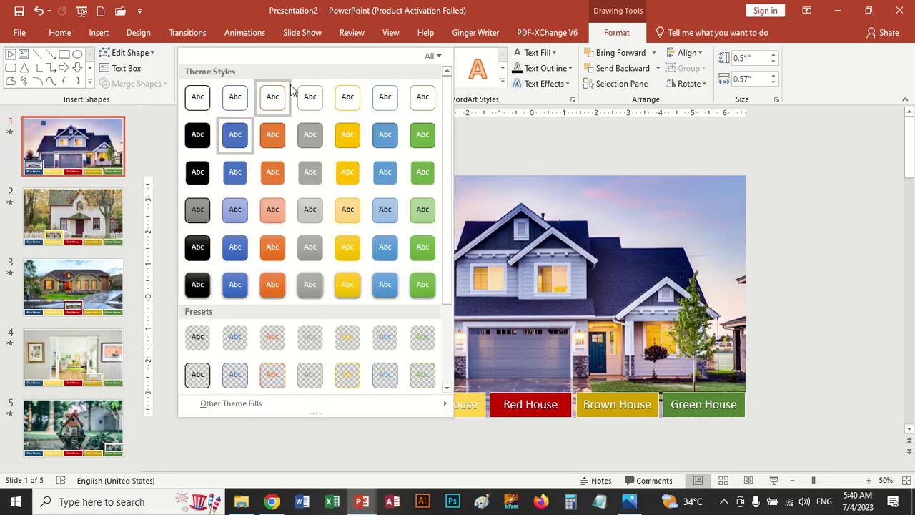
pyautogui.click(438, 56)
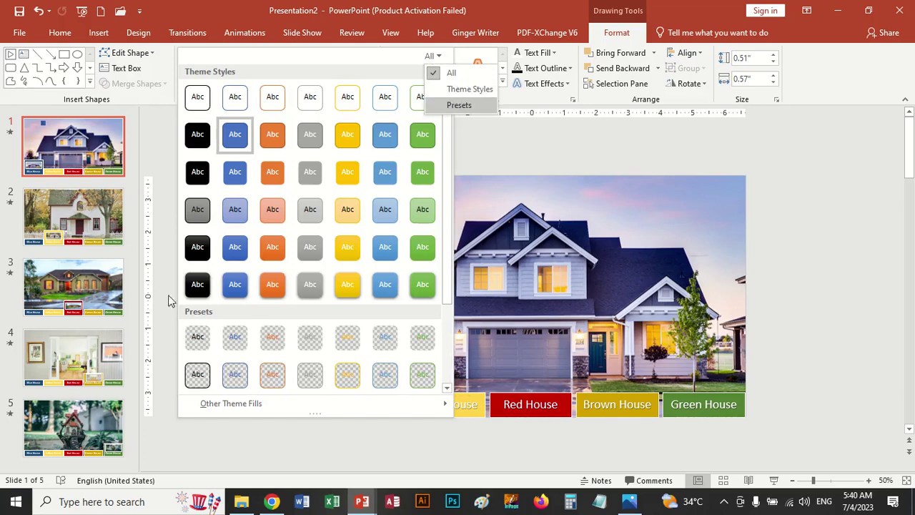
pyautogui.click(200, 293)
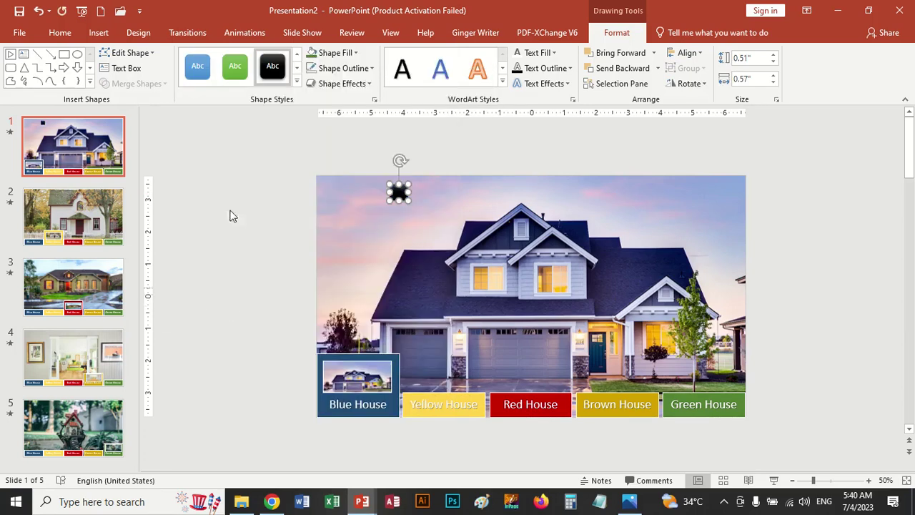
pyautogui.click(350, 148)
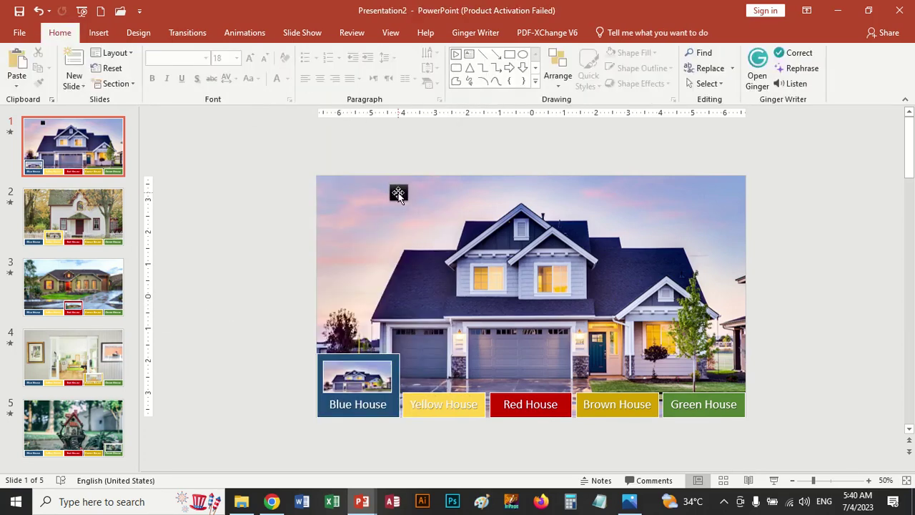
pyautogui.click(399, 194)
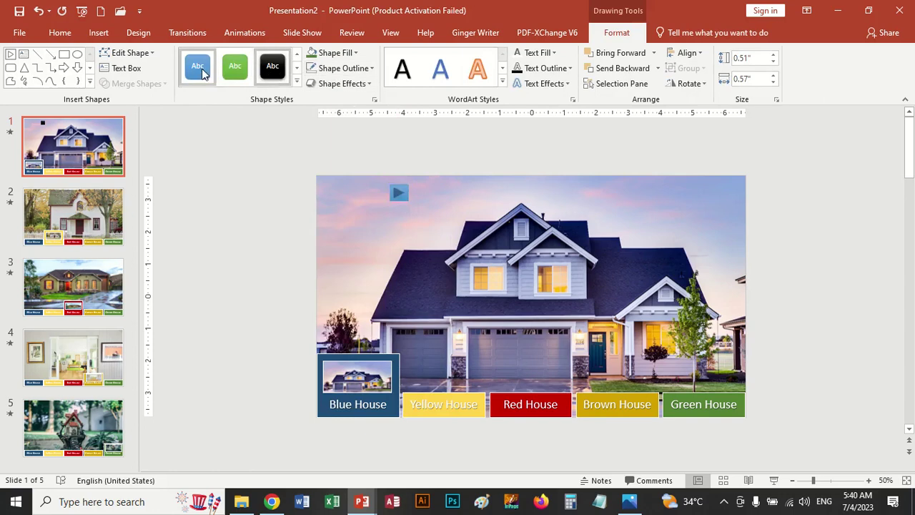
pyautogui.click(200, 70)
pyautogui.click(278, 75)
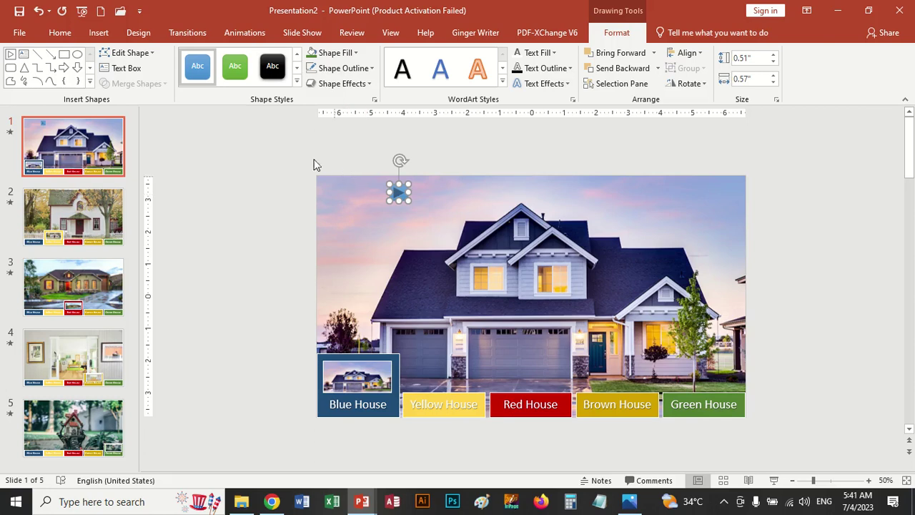
pyautogui.click(98, 32)
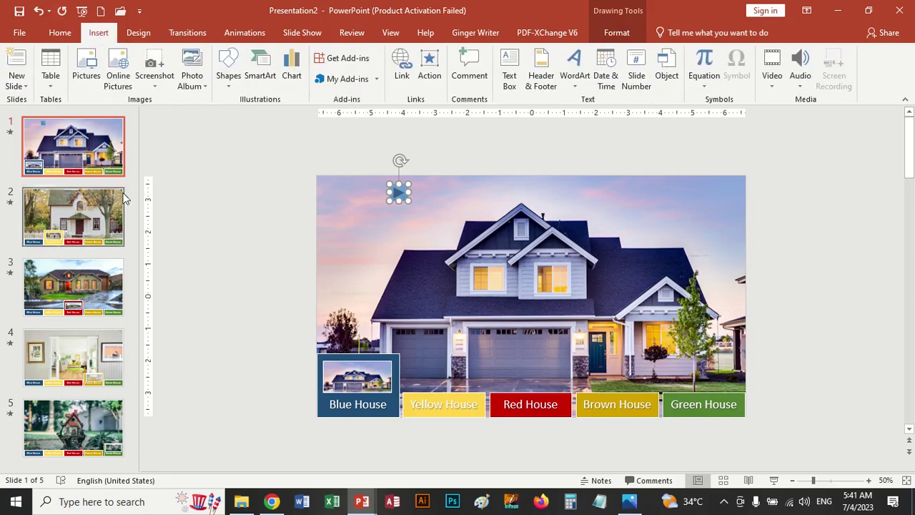
# Draw a Go Back action button beside the next button, then delete it
pyautogui.click(228, 85)
pyautogui.scroll(-1, 263, 478)
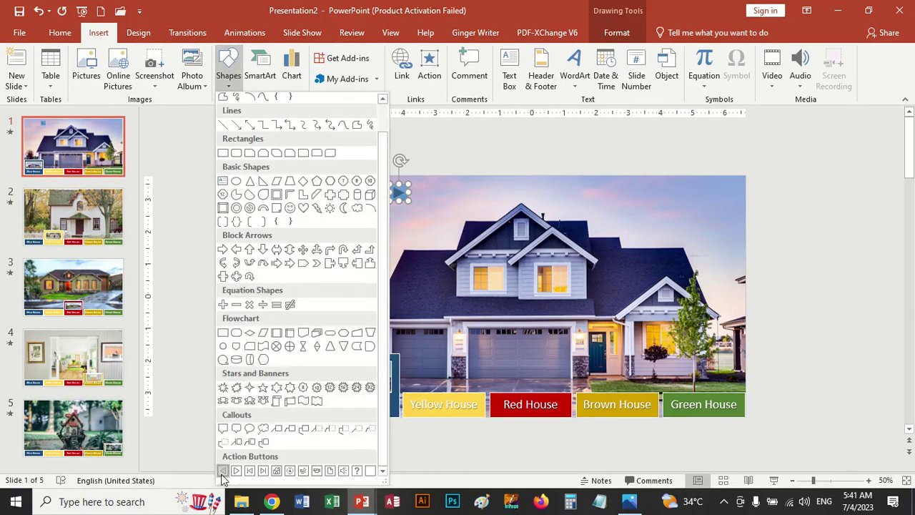
pyautogui.click(222, 471)
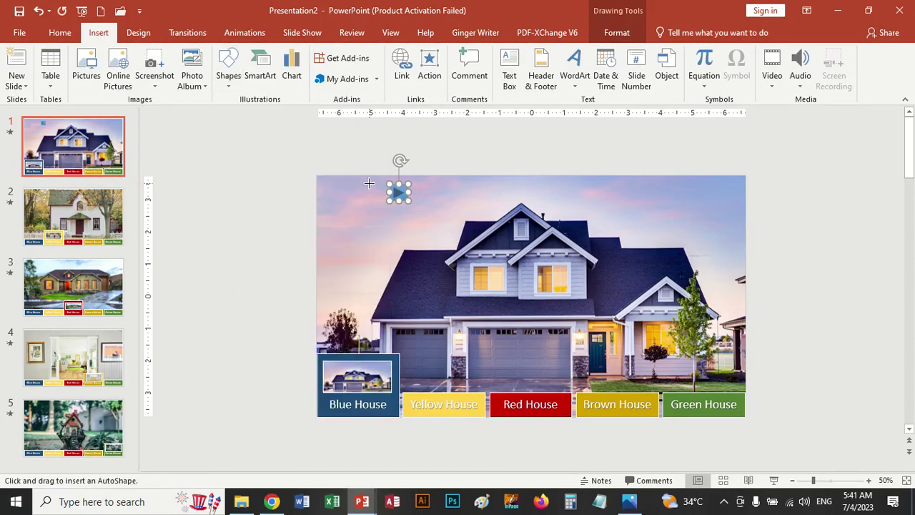
pyautogui.moveTo(371, 183); pyautogui.dragTo(389, 201)
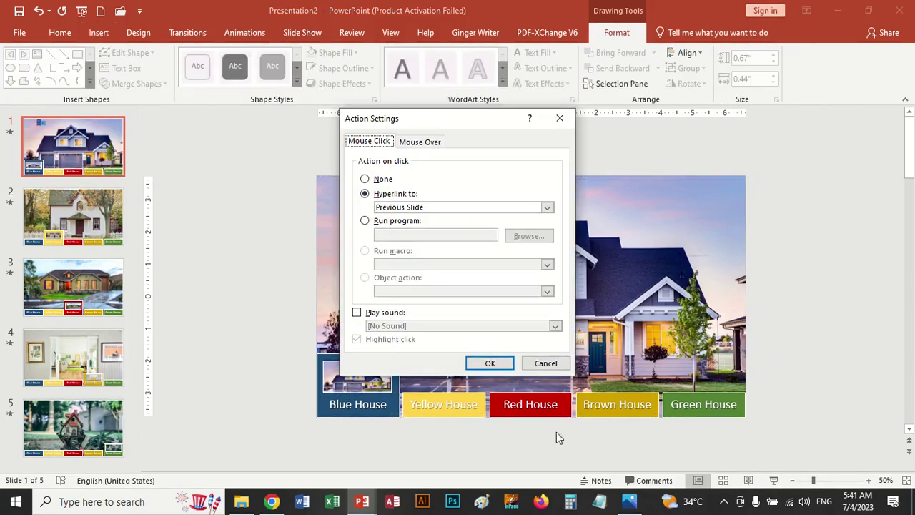
pyautogui.click(490, 363)
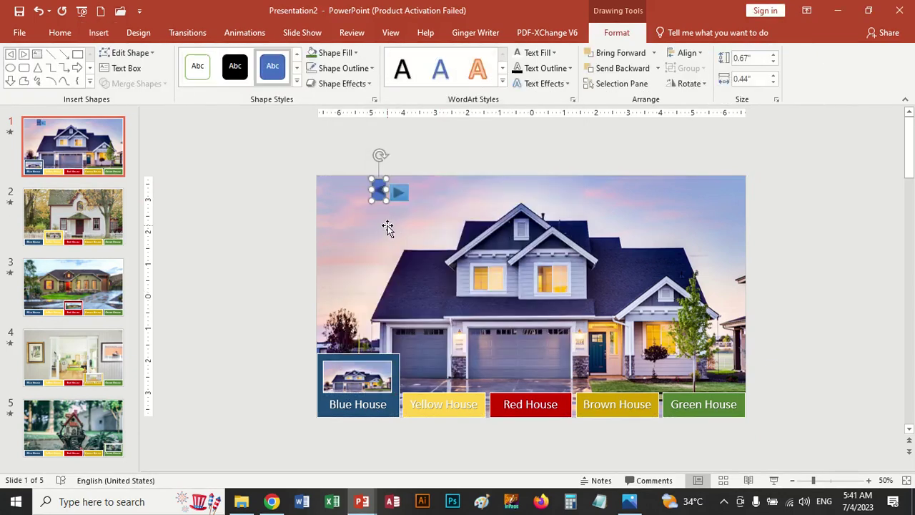
pyautogui.moveTo(370, 193); pyautogui.dragTo(366, 192)
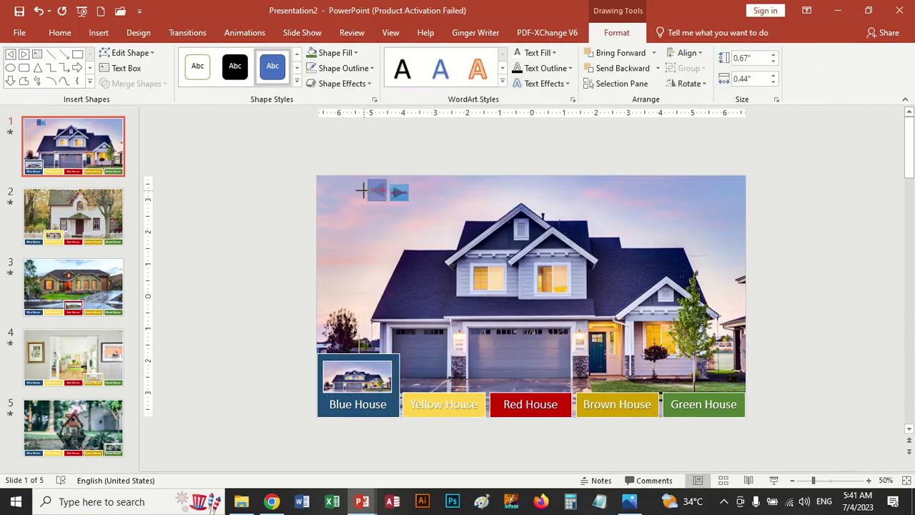
pyautogui.press('Escape')
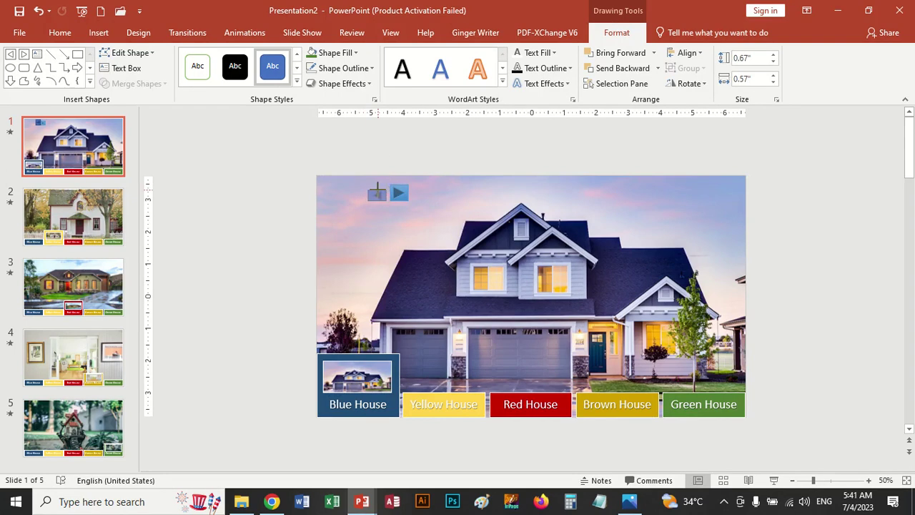
pyautogui.click(377, 190)
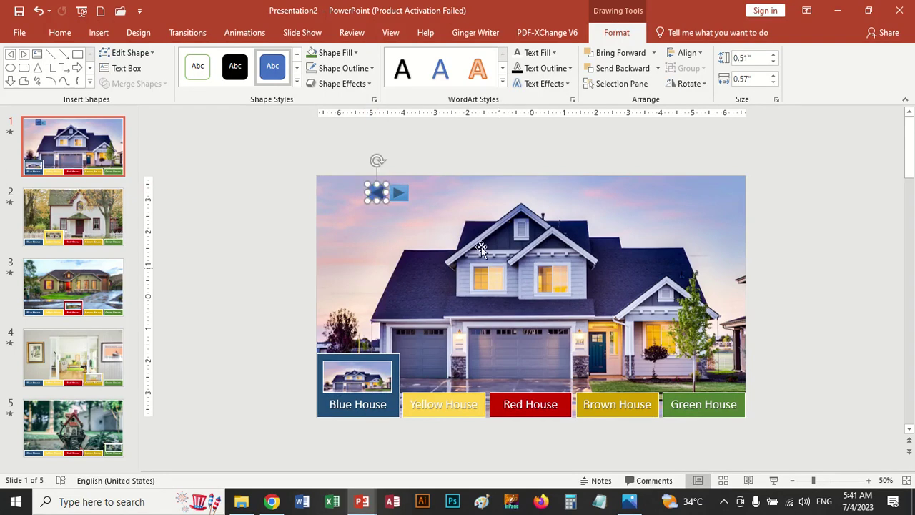
pyautogui.click(278, 201)
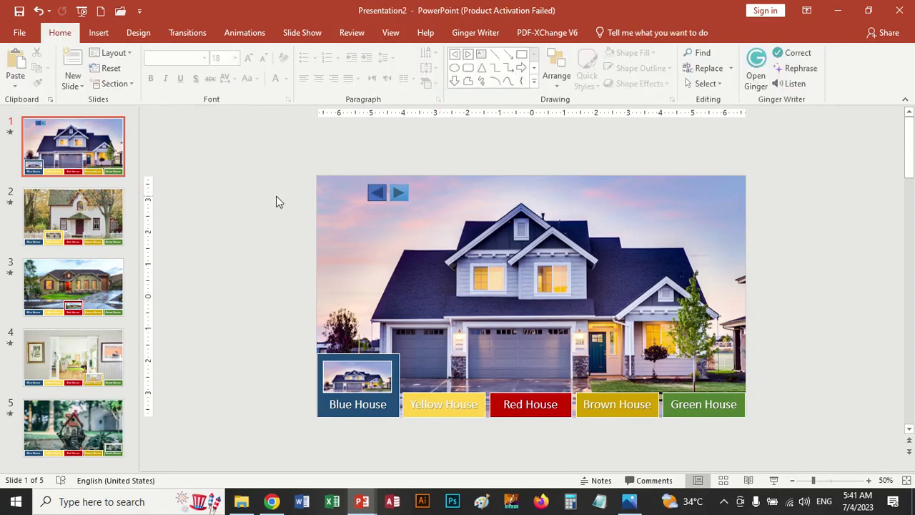
pyautogui.click(379, 193)
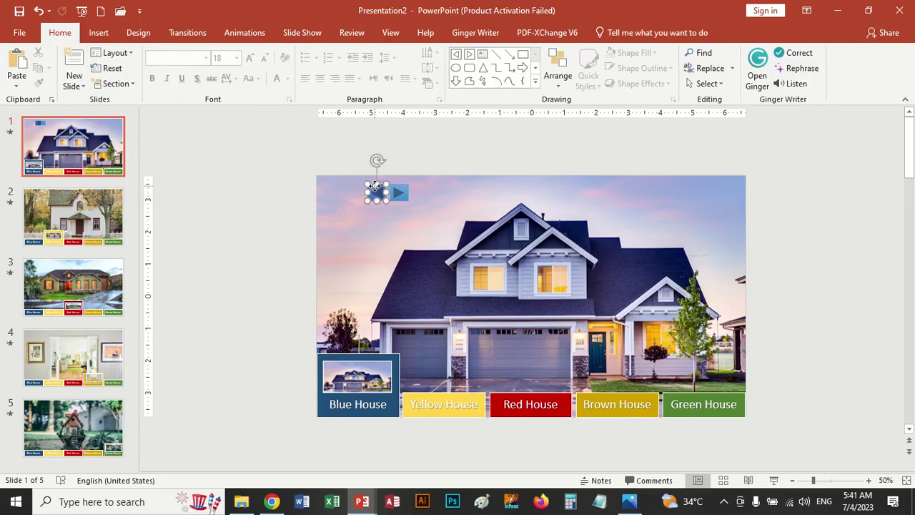
pyautogui.press('Delete')
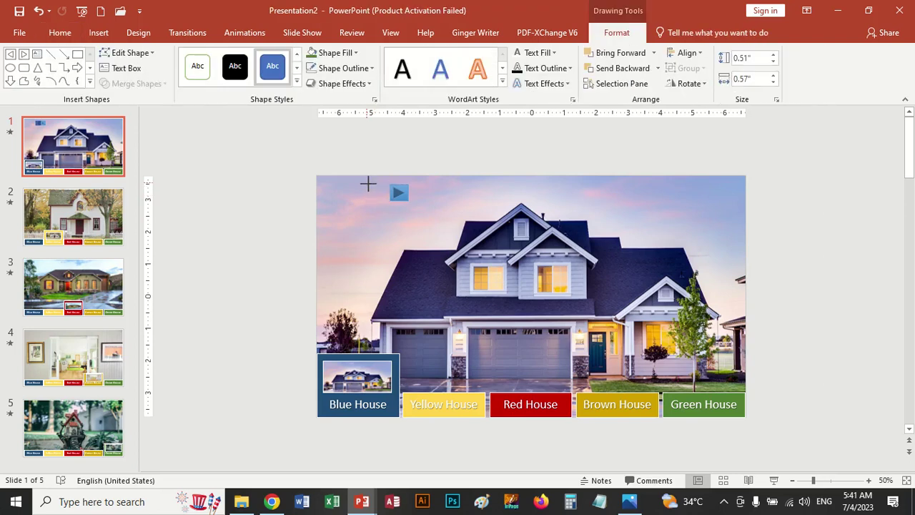
# Rearrange the arrow buttons, removing the back button and shifting the next-slide button left
pyautogui.moveTo(367, 184); pyautogui.dragTo(386, 201)
pyautogui.click(194, 183)
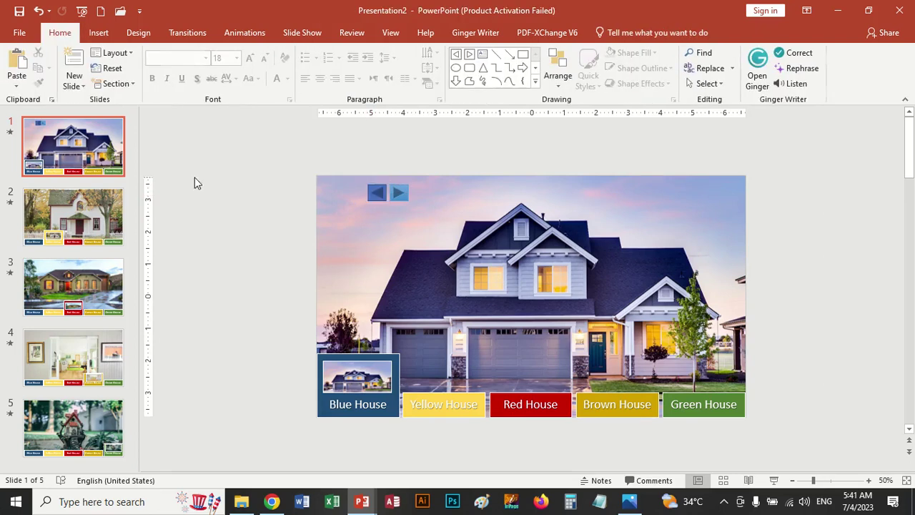
pyautogui.click(377, 192)
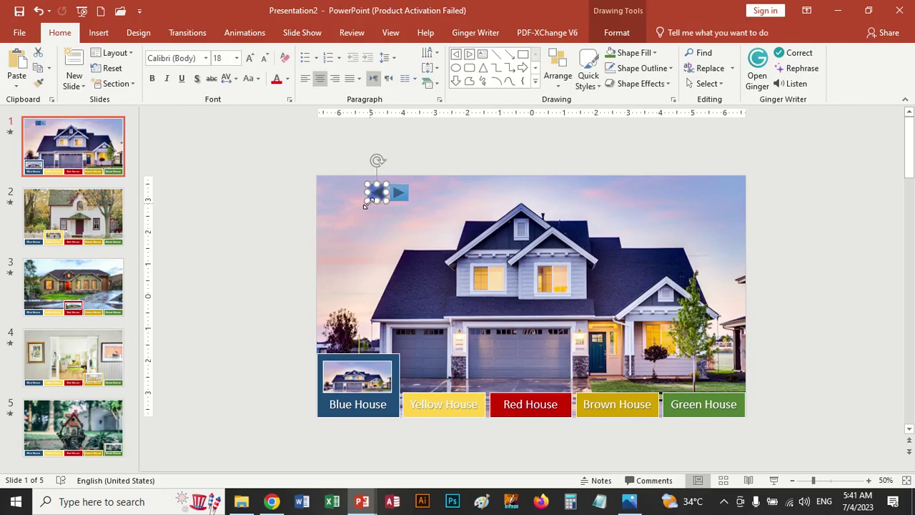
pyautogui.moveTo(363, 204); pyautogui.dragTo(373, 194)
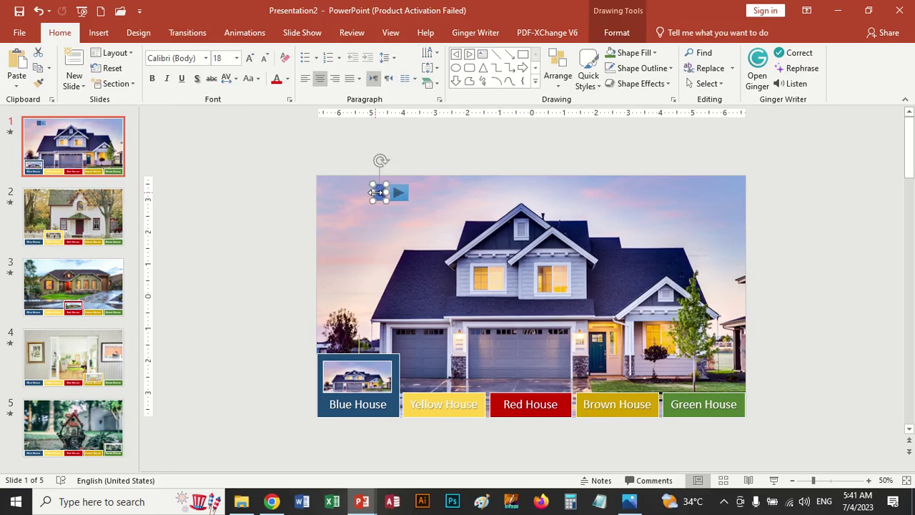
pyautogui.click(282, 214)
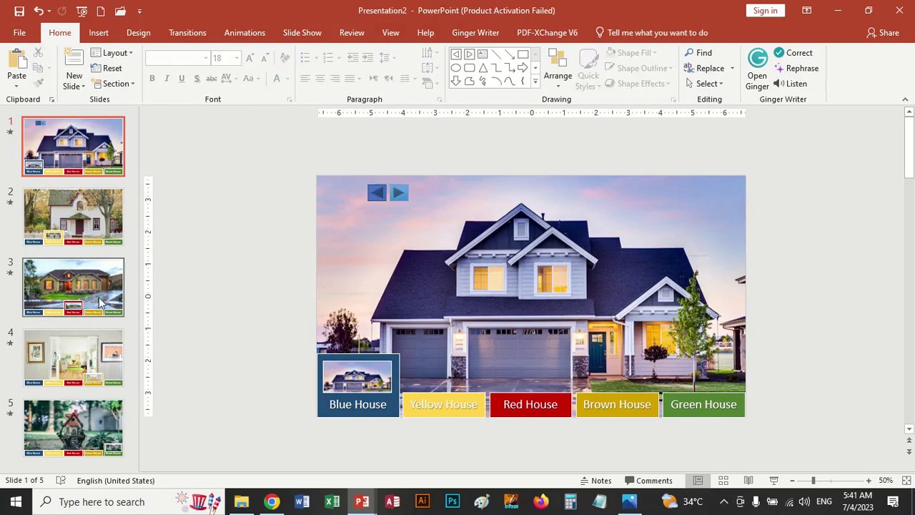
pyautogui.click(400, 192)
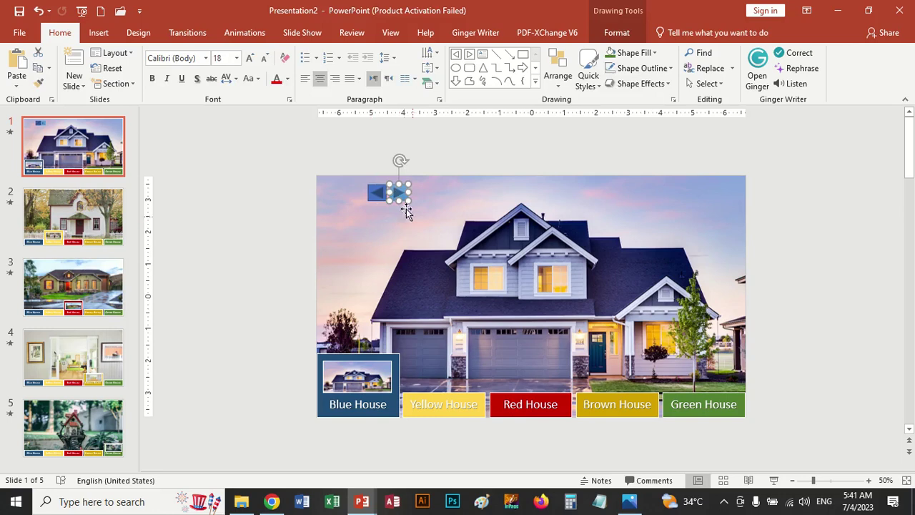
pyautogui.click(377, 197)
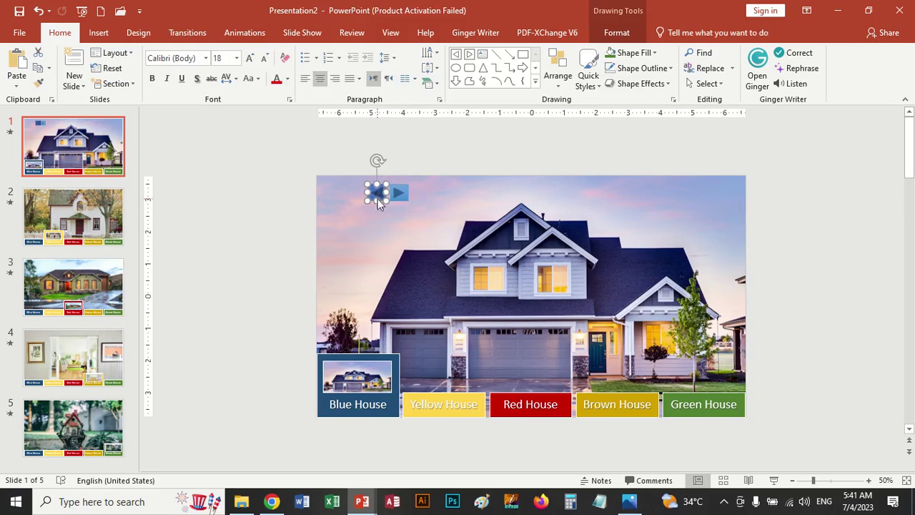
pyautogui.press('Delete')
pyautogui.click(400, 196)
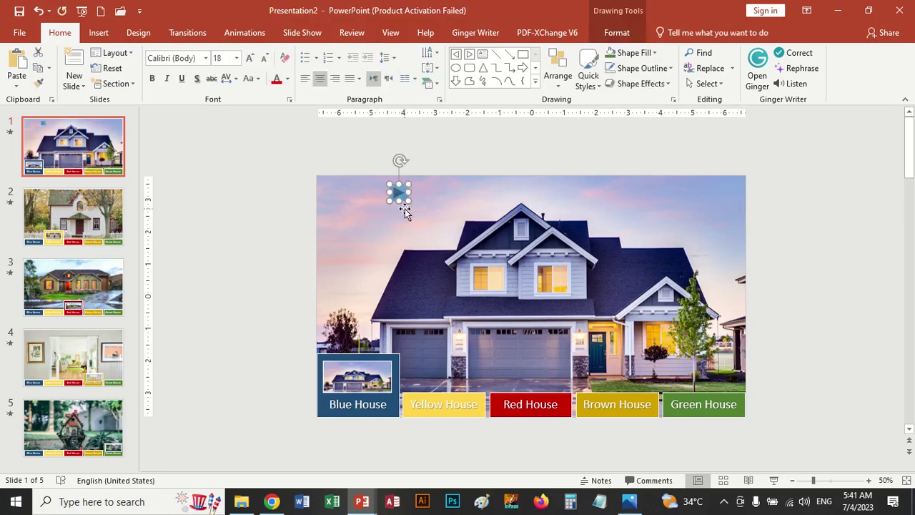
pyautogui.moveTo(401, 193); pyautogui.dragTo(374, 192)
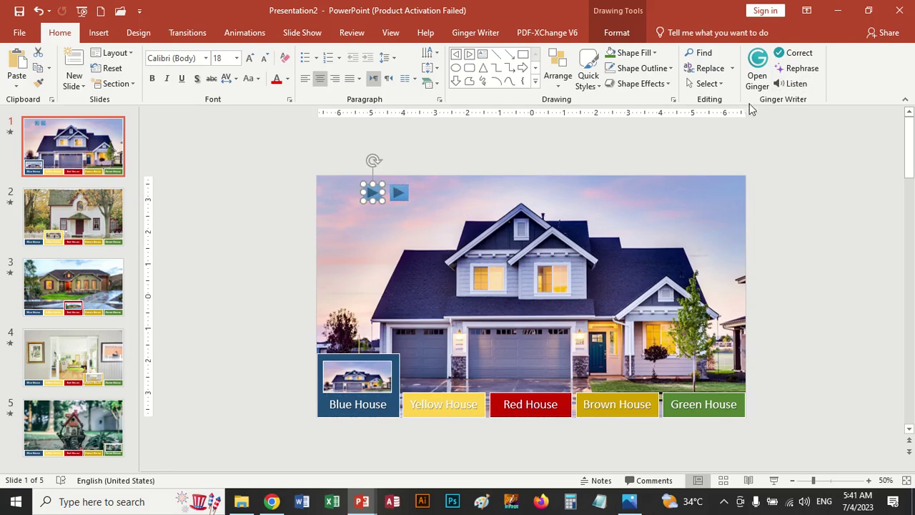
# Flip the copied arrow horizontally and set its hyperlink to Previous Slide
pyautogui.click(616, 32)
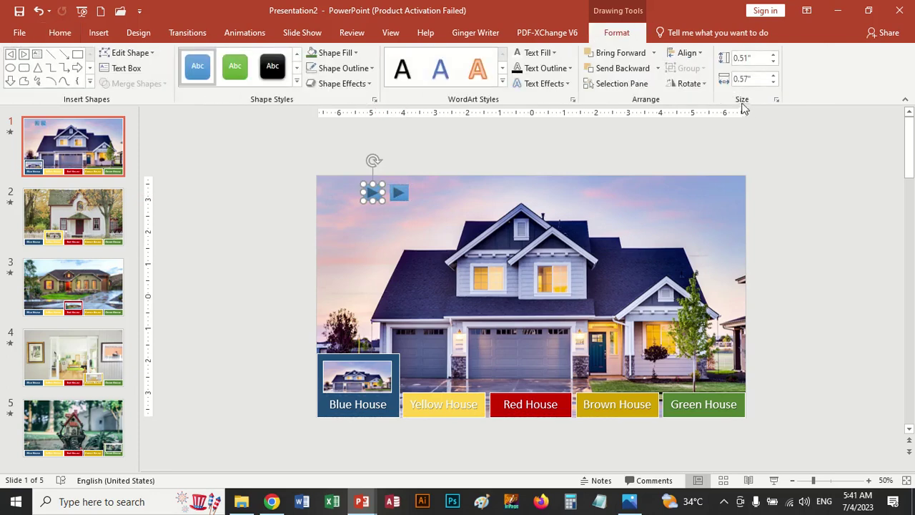
pyautogui.click(708, 83)
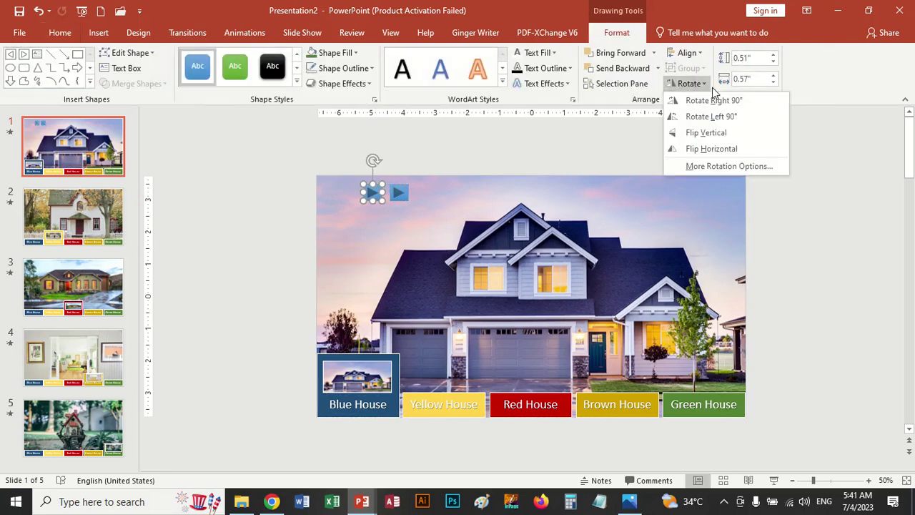
pyautogui.click(724, 150)
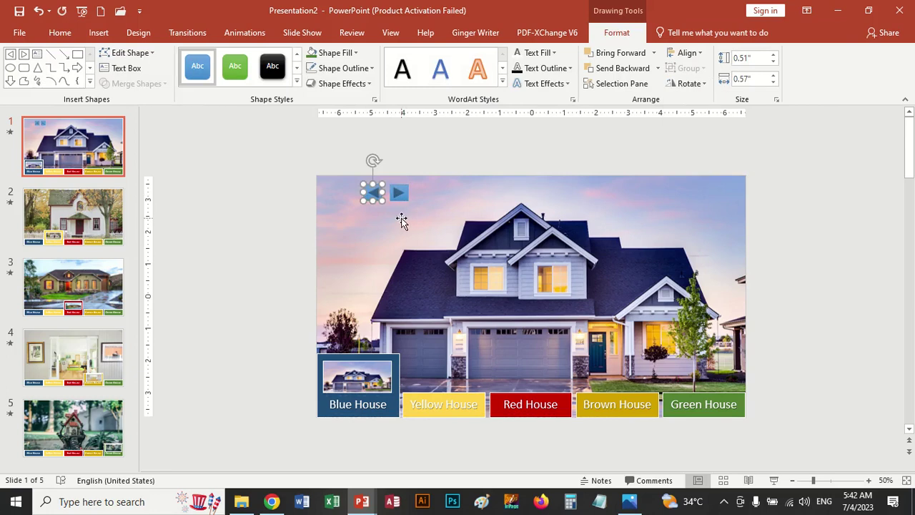
pyautogui.rightClick(372, 193)
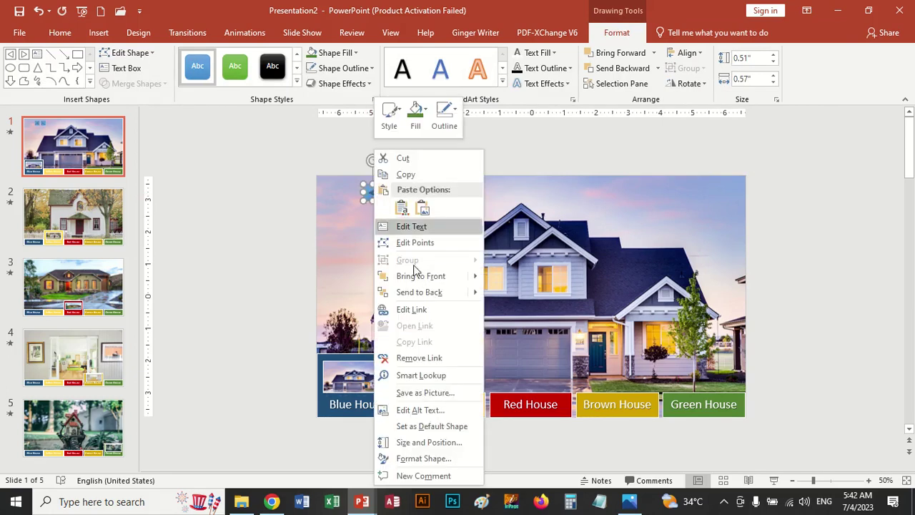
pyautogui.click(438, 314)
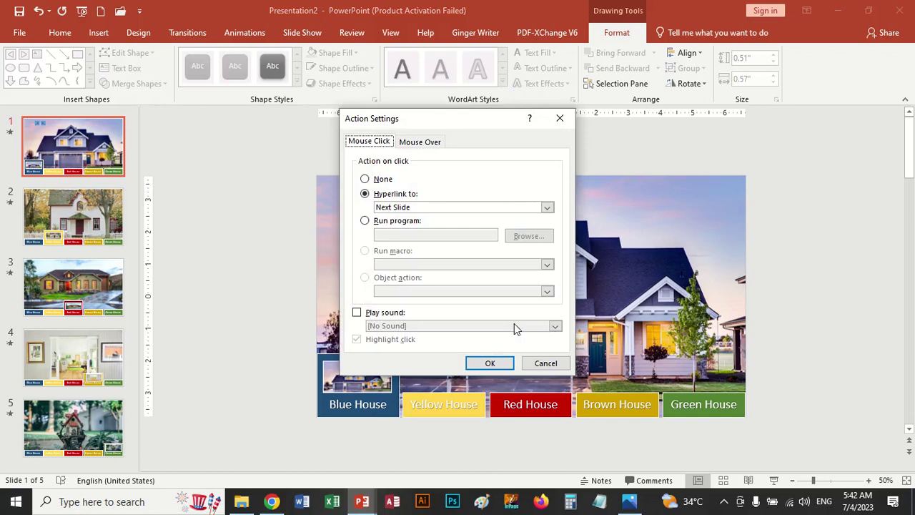
pyautogui.click(547, 206)
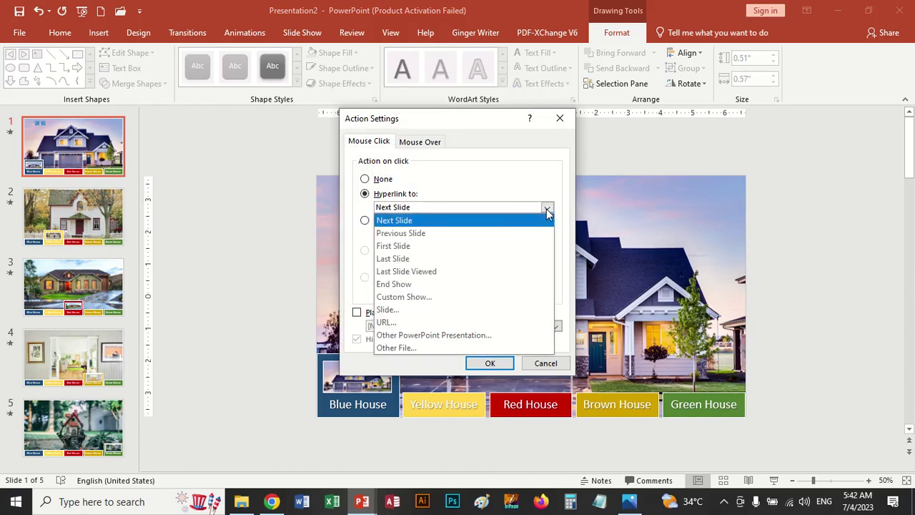
pyautogui.click(510, 234)
pyautogui.click(502, 364)
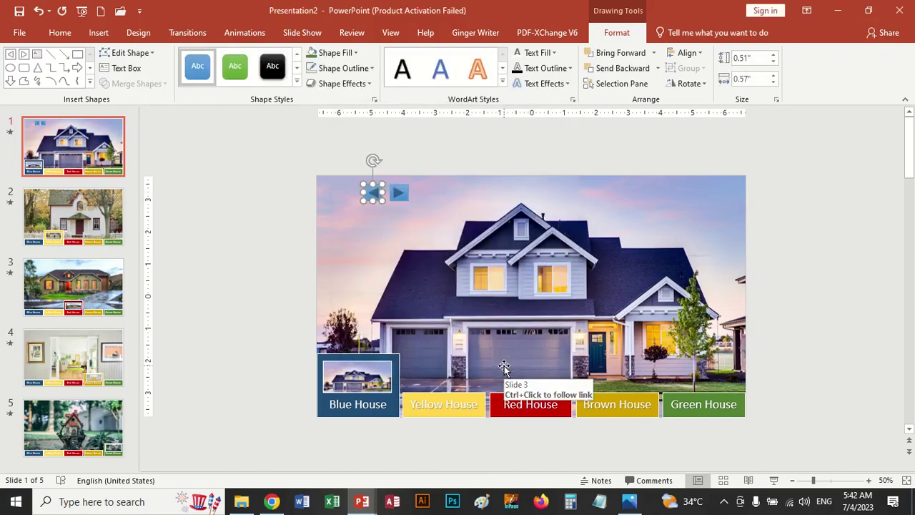
# Nudge the left-arrow button slightly right to line it up beside the forward arrow
pyautogui.click(468, 151)
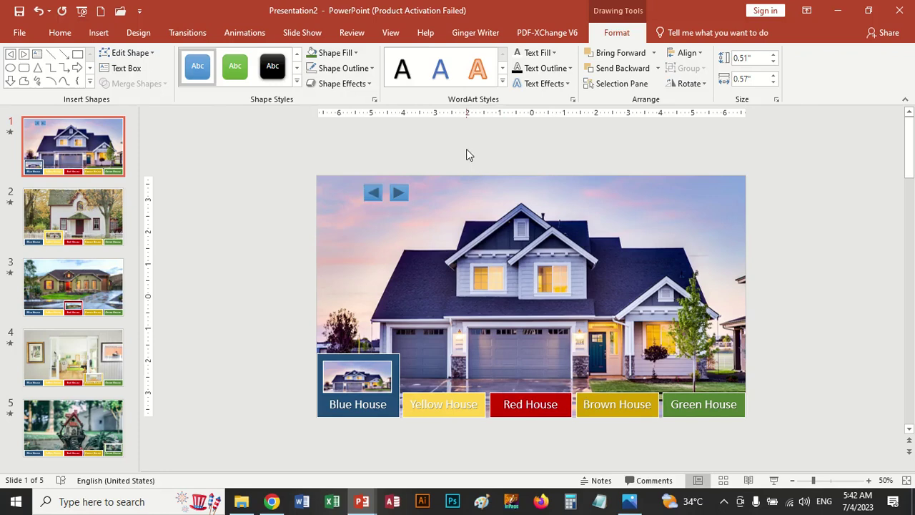
pyautogui.click(374, 194)
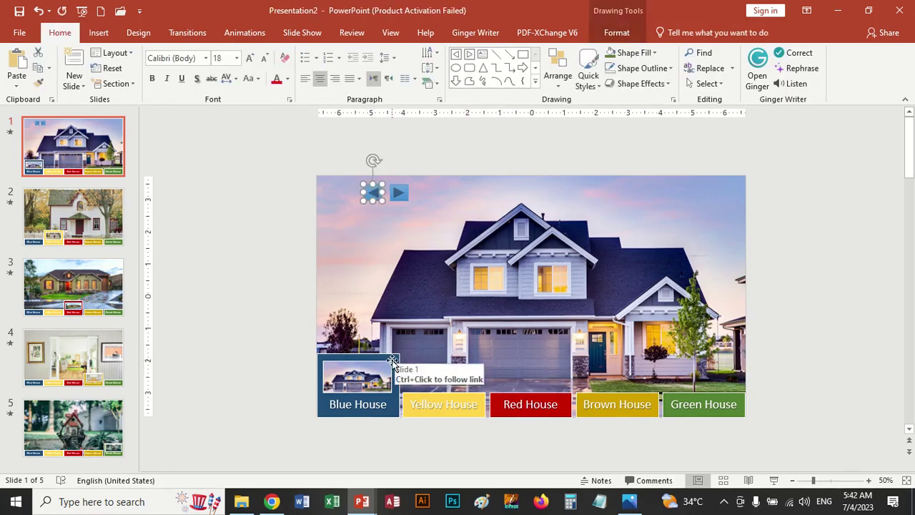
pyautogui.hotkey('ctrl', 'Right')
pyautogui.hotkey('ctrl', 'Right')
pyautogui.hotkey('ctrl', 'Right')
pyautogui.hotkey('ctrl', 'Right')
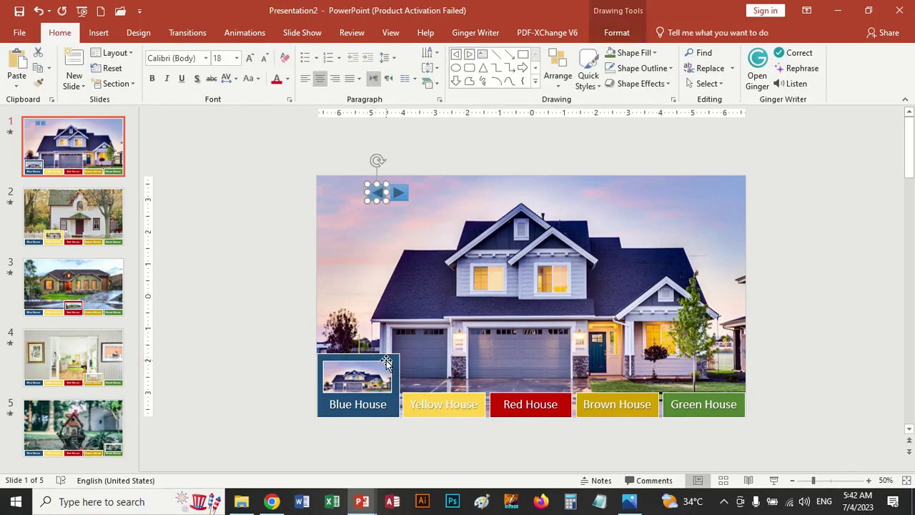
pyautogui.hotkey('ctrl', 'Right')
pyautogui.click(270, 151)
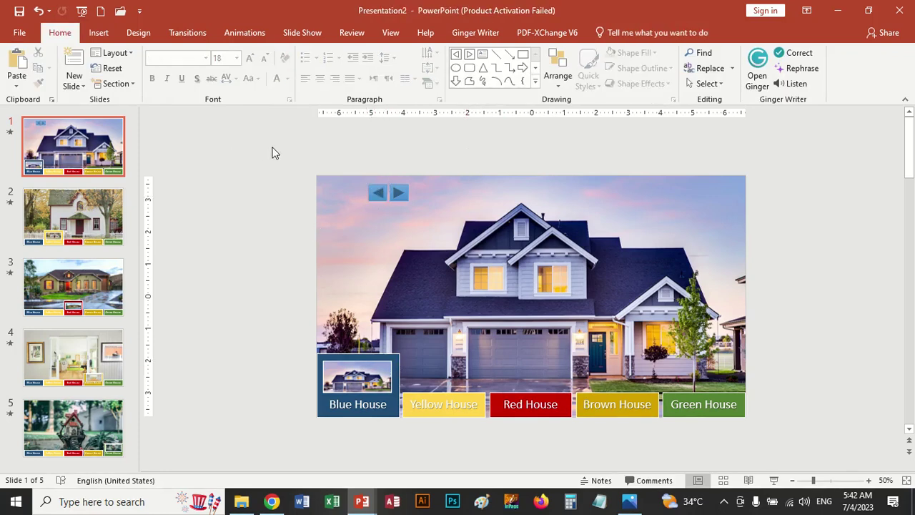
# Add a Go to Beginning action button left of the arrows, linked to First Slide
pyautogui.click(99, 32)
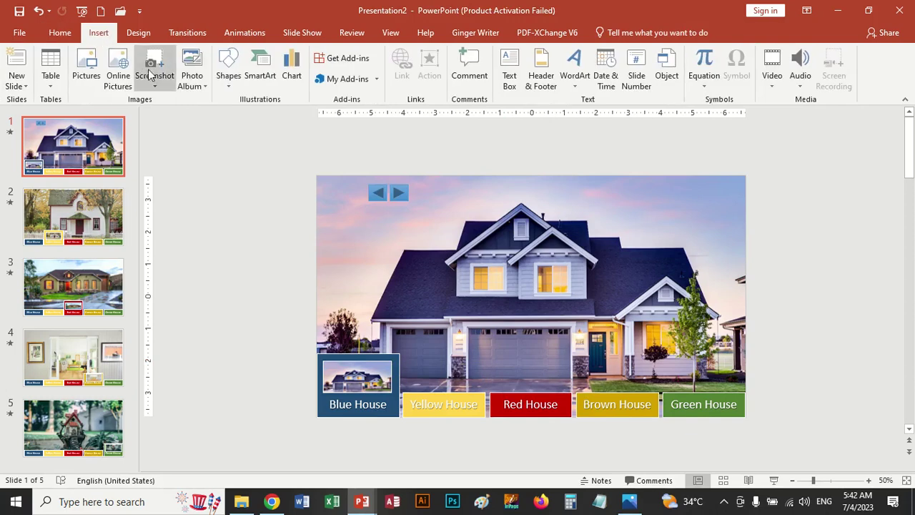
pyautogui.click(228, 72)
pyautogui.scroll(-1, 292, 464)
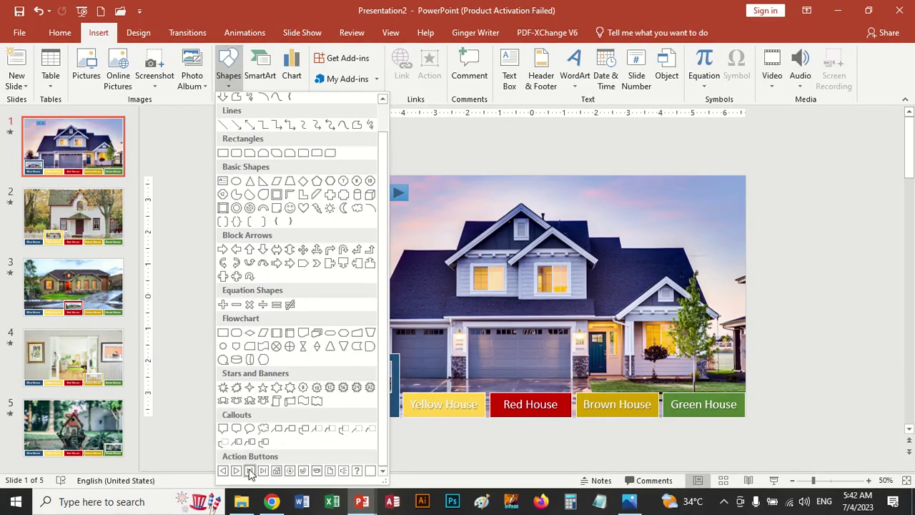
pyautogui.click(249, 470)
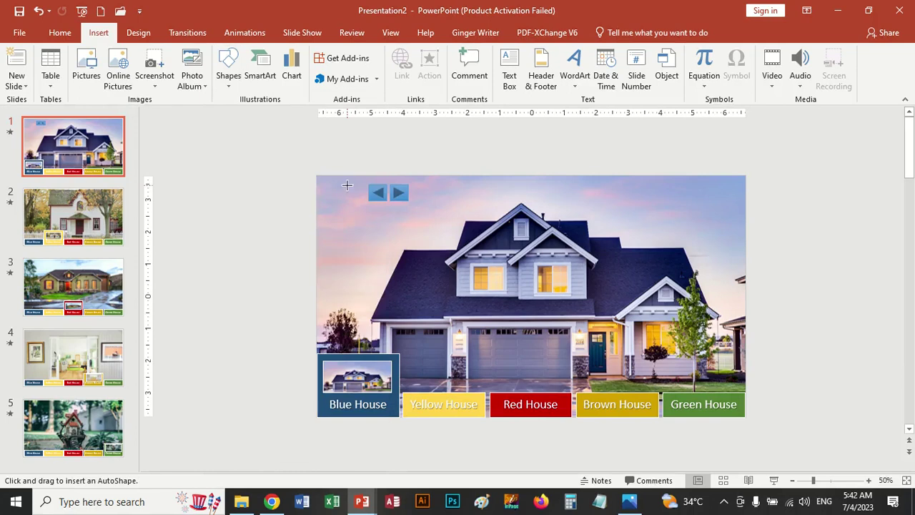
pyautogui.moveTo(346, 186); pyautogui.dragTo(367, 204)
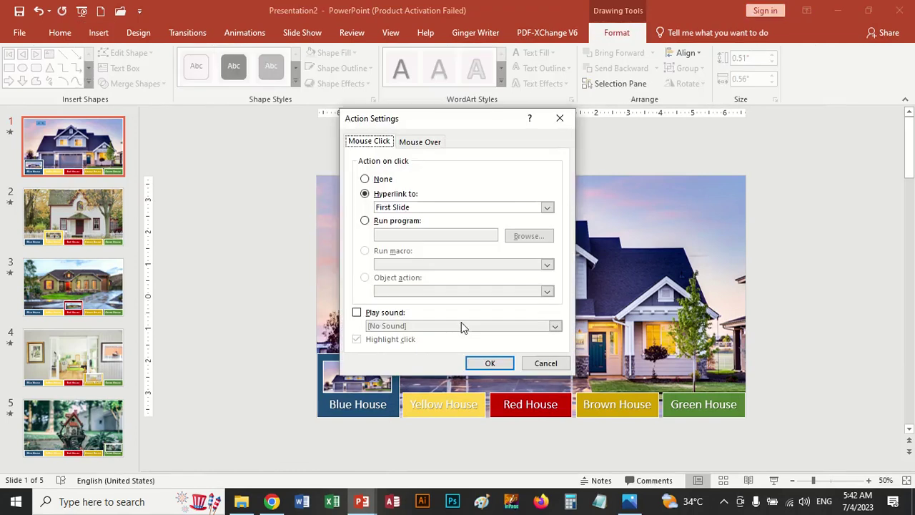
pyautogui.click(489, 364)
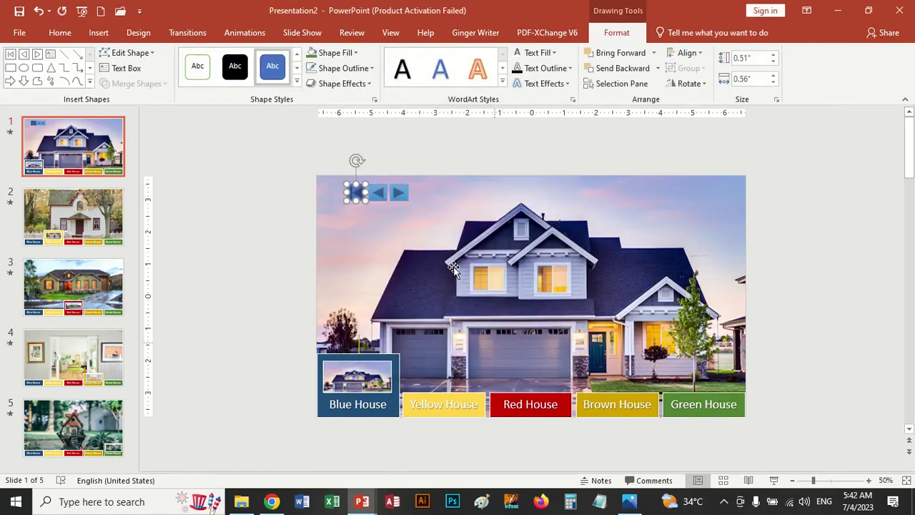
# Add a Go to End action button right of the arrows, linked to Last Slide
pyautogui.click(90, 83)
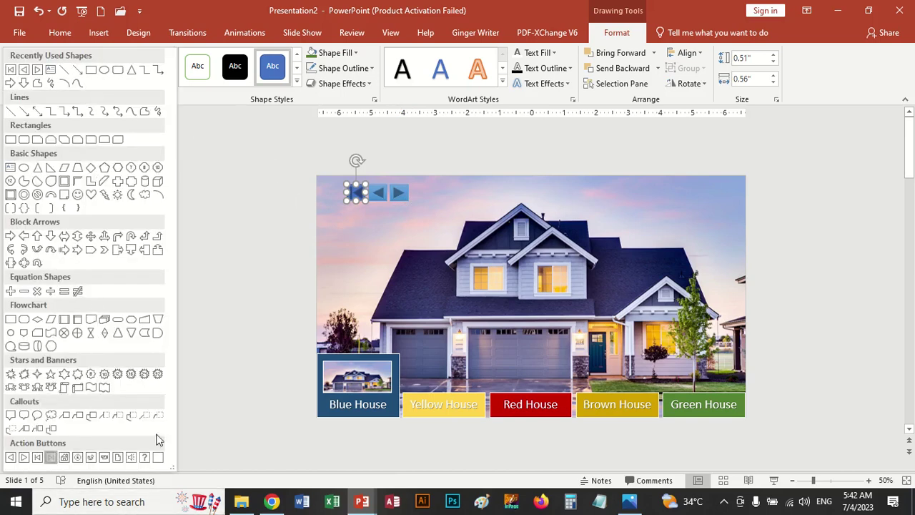
pyautogui.click(158, 457)
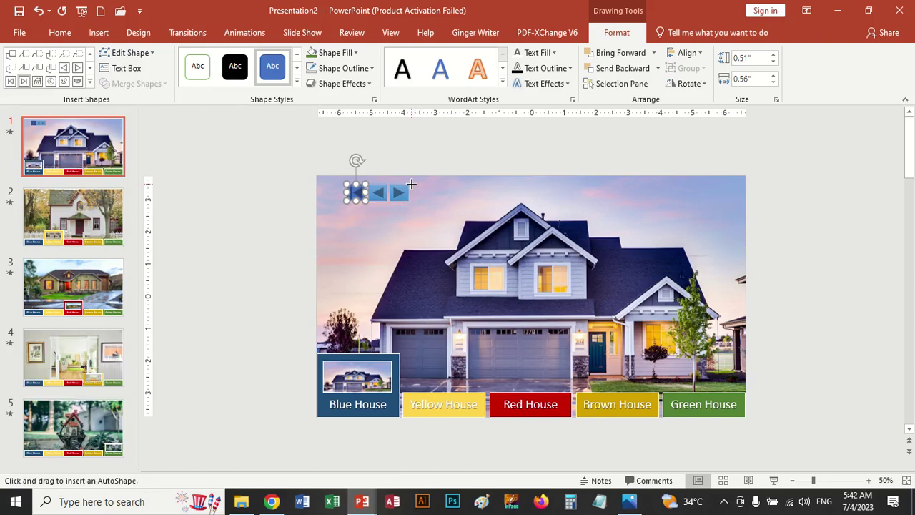
pyautogui.moveTo(412, 185); pyautogui.dragTo(431, 200)
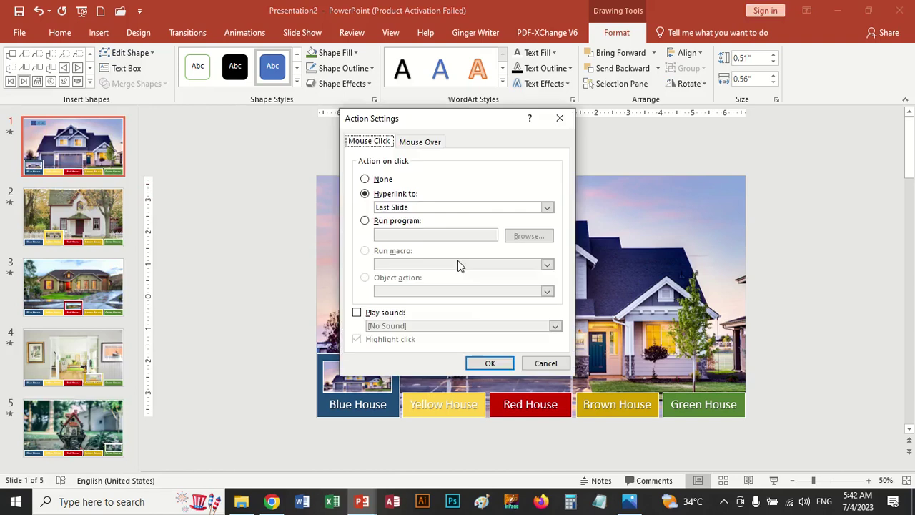
pyautogui.click(486, 361)
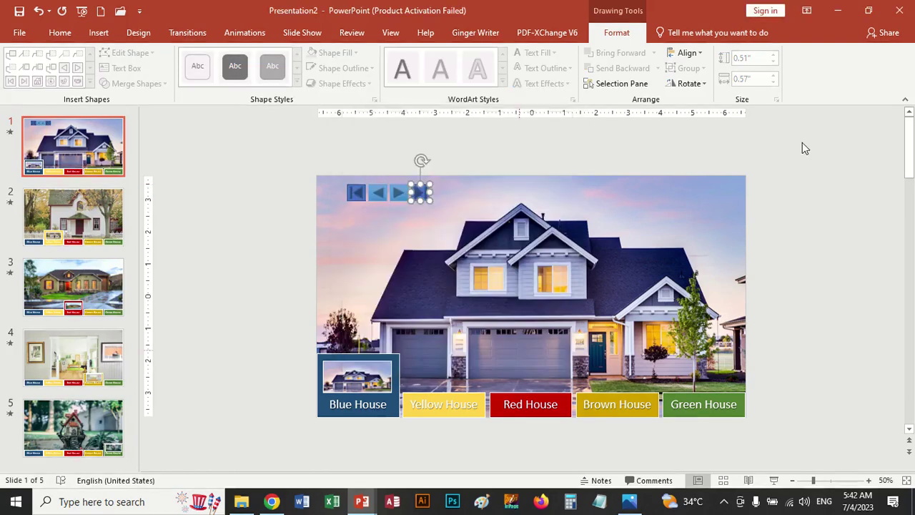
pyautogui.click(822, 171)
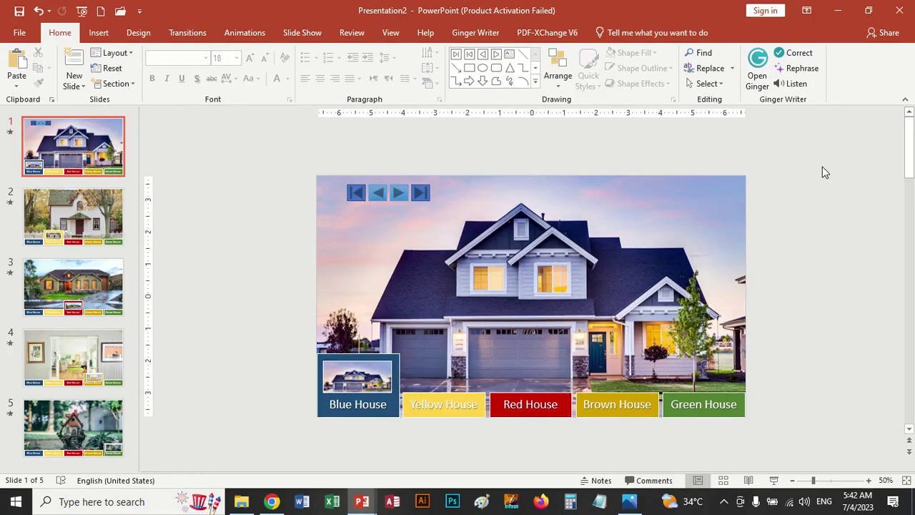
# Paste the four navigation buttons onto slides 2, 3, 4 and 5
pyautogui.moveTo(336, 162); pyautogui.dragTo(435, 217)
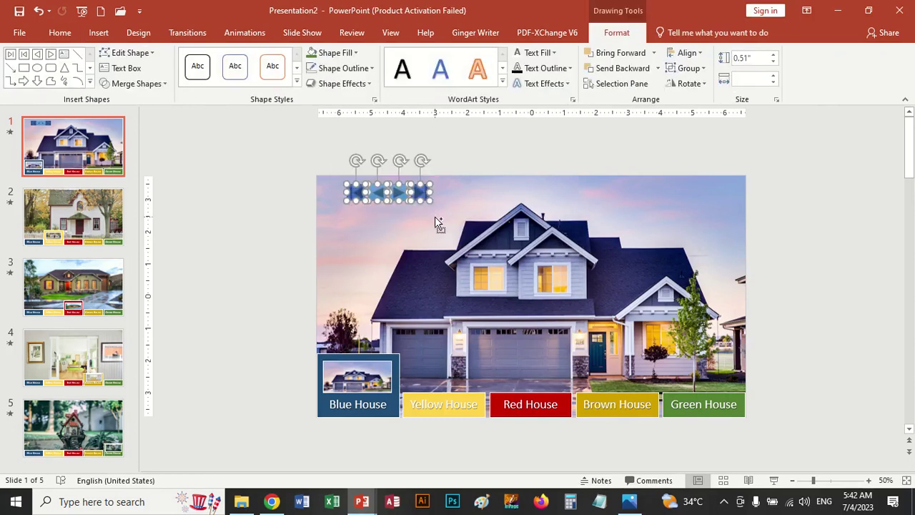
pyautogui.click(97, 228)
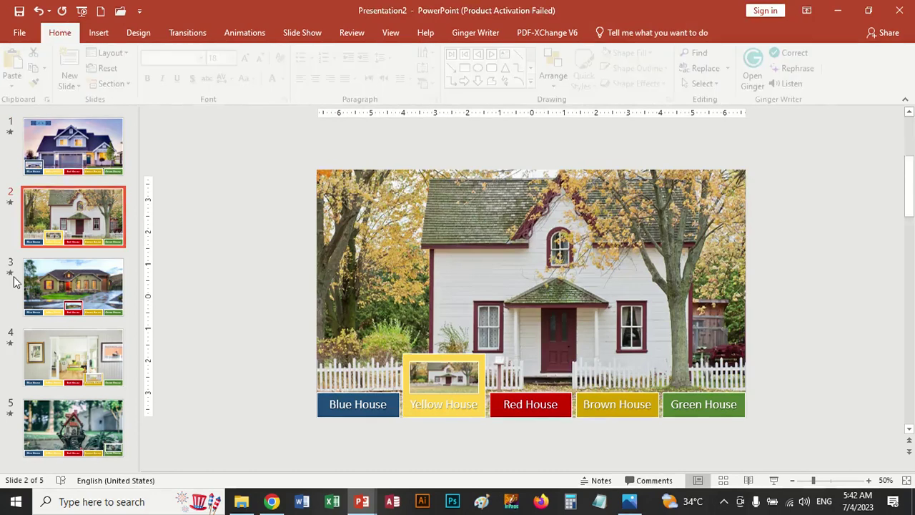
pyautogui.hotkey('ctrl', 'v')
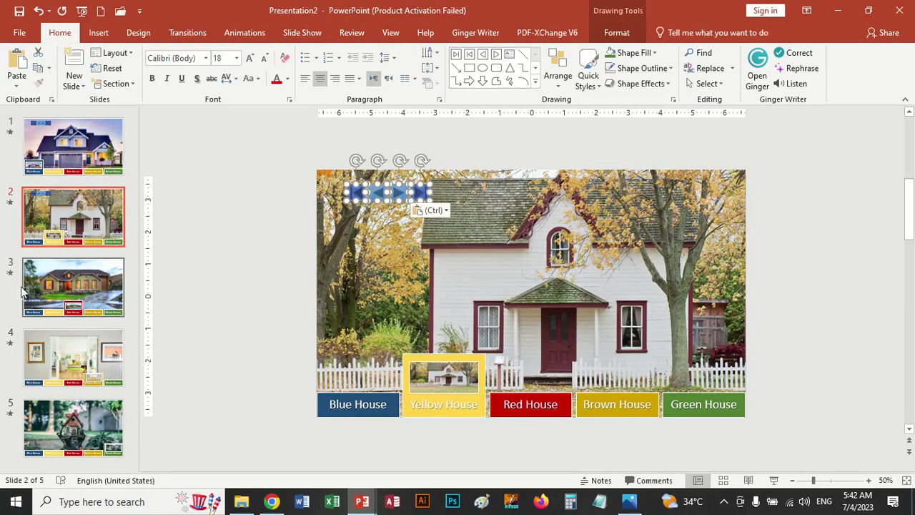
pyautogui.click(63, 307)
pyautogui.hotkey('ctrl', 'v')
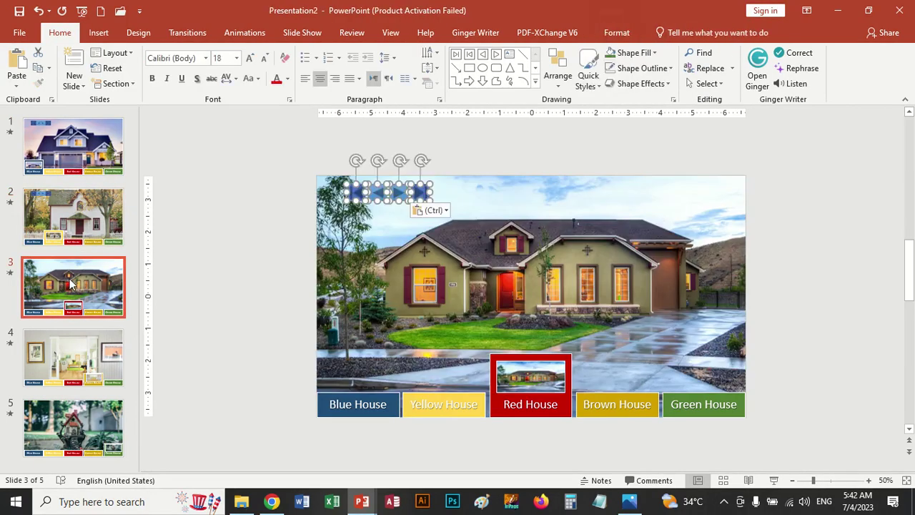
pyautogui.click(77, 353)
pyautogui.hotkey('ctrl', 'v')
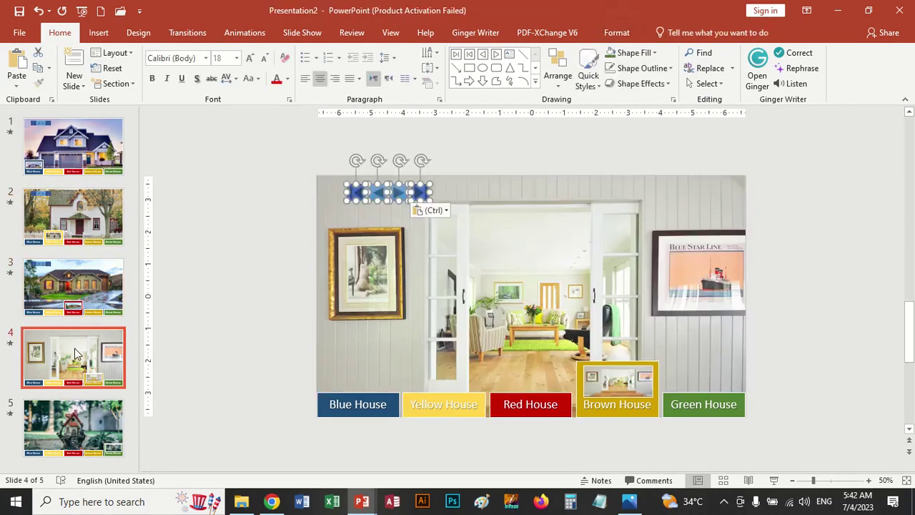
pyautogui.click(75, 423)
pyautogui.hotkey('ctrl', 'v')
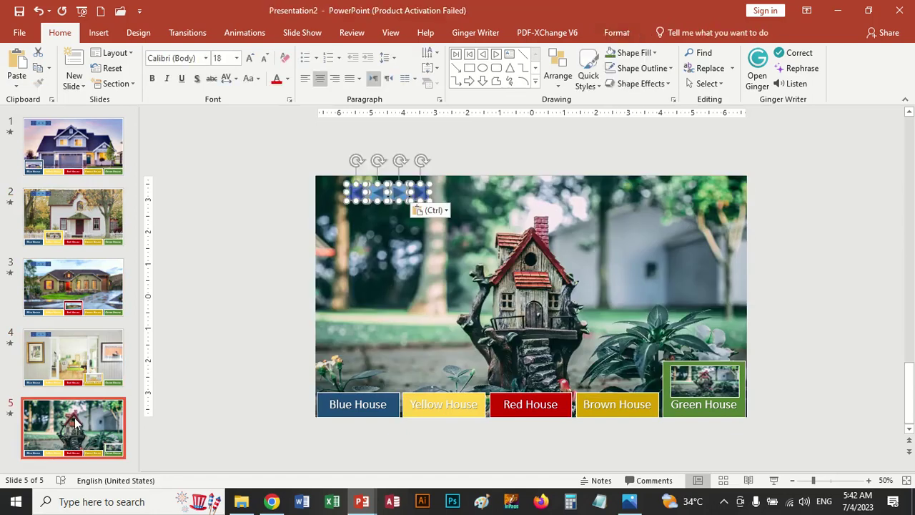
# Delete the Next and End navigation buttons from slide 5
pyautogui.click(303, 229)
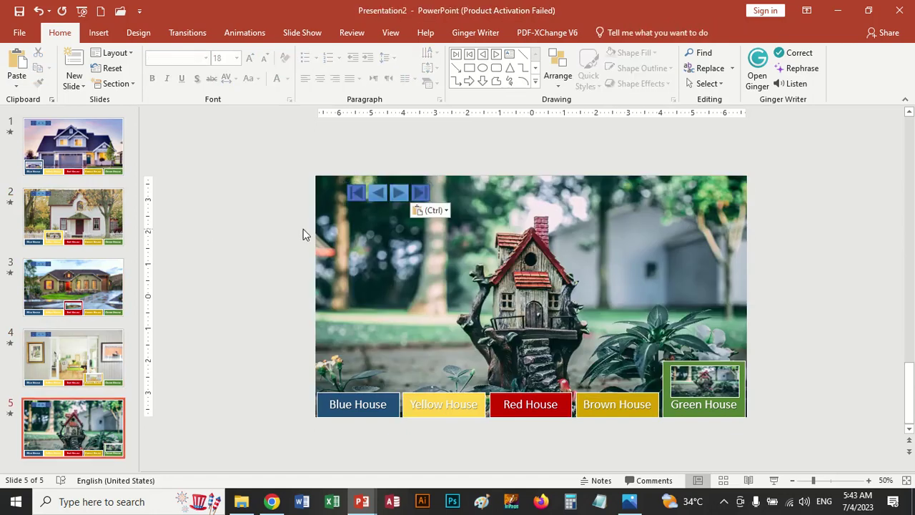
pyautogui.click(422, 194)
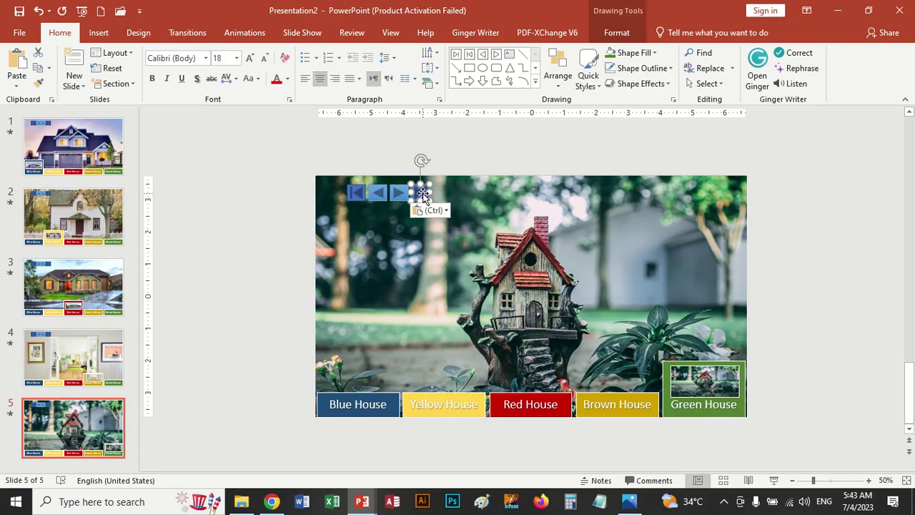
pyautogui.press('Delete')
pyautogui.click(397, 193)
pyautogui.press('Delete')
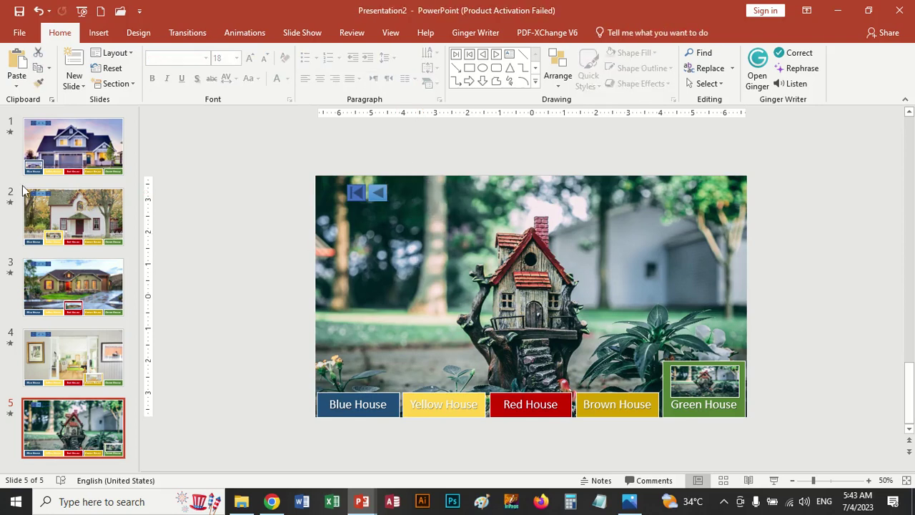
# Delete the Home and Back buttons from slide 1 and close the news panel
pyautogui.click(46, 143)
pyautogui.click(361, 196)
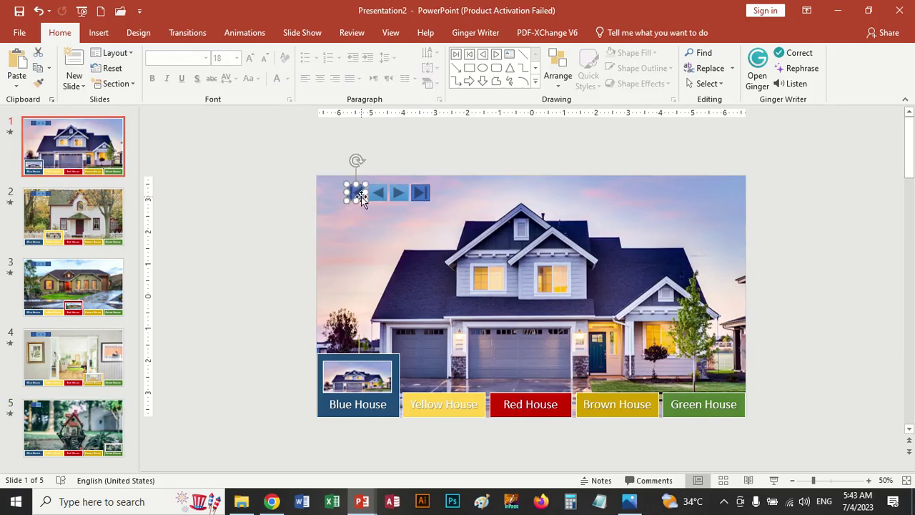
pyautogui.press('Delete')
pyautogui.click(374, 193)
pyautogui.press('Delete')
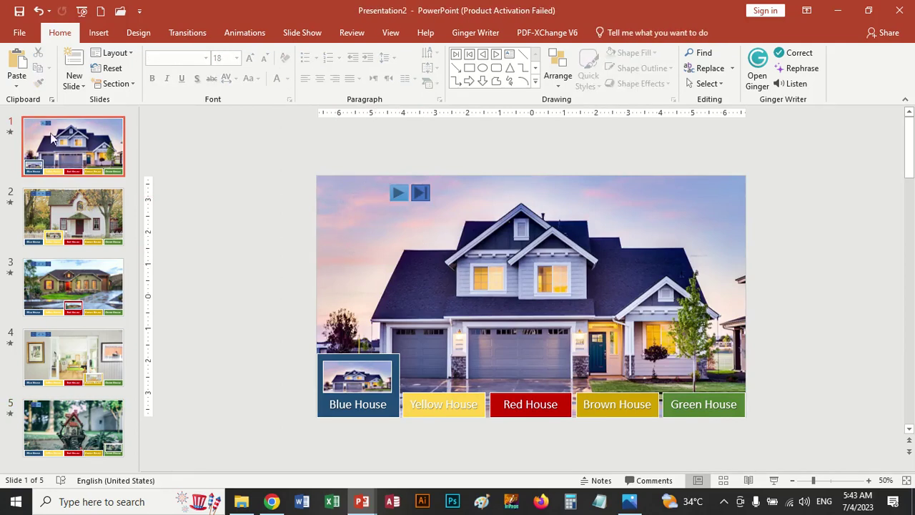
pyautogui.click(76, 143)
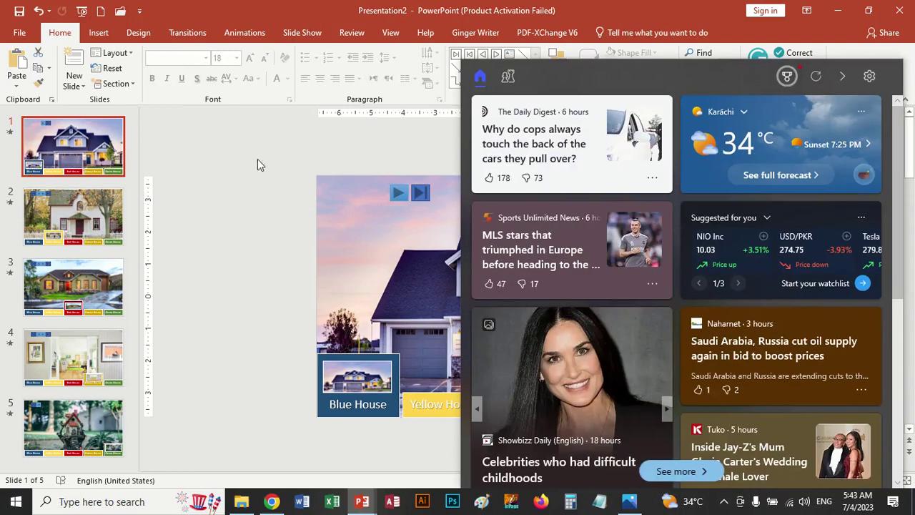
pyautogui.click(269, 173)
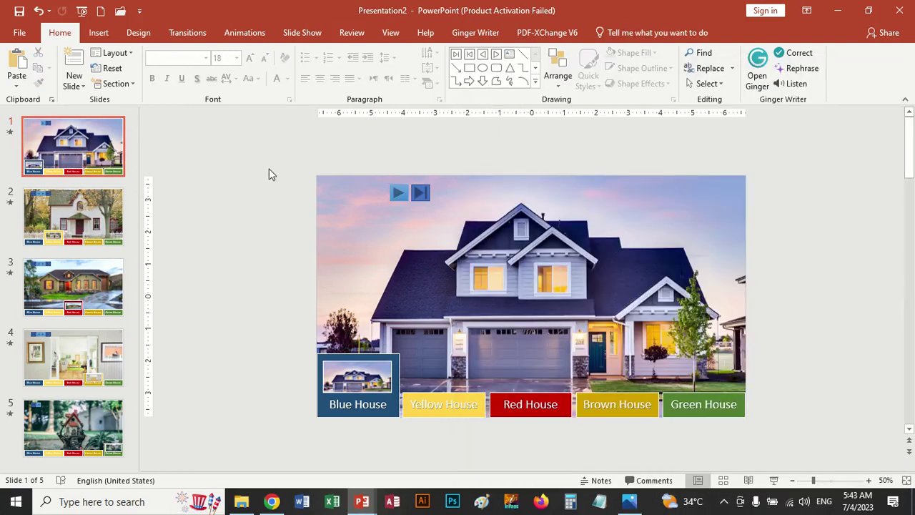
# Test the Next, Back, End and Home buttons across the house slides in Reading View, then exit
pyautogui.click(747, 481)
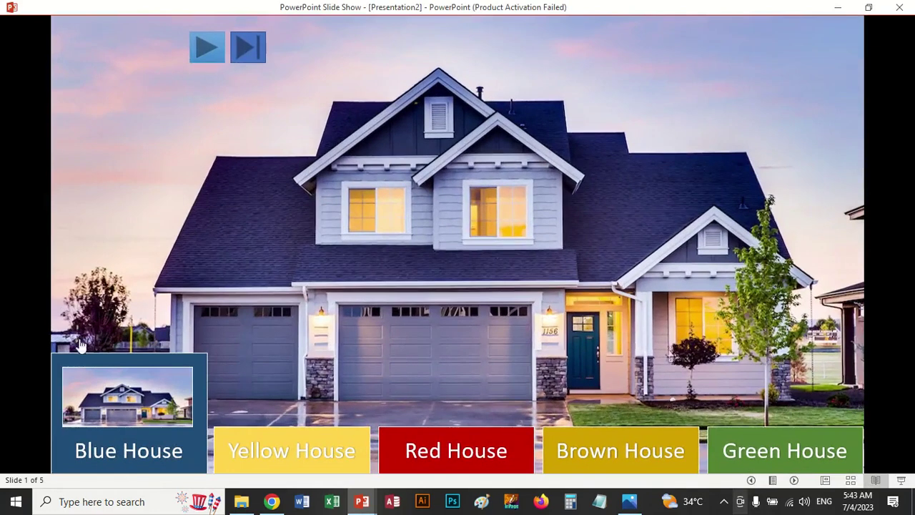
pyautogui.click(208, 50)
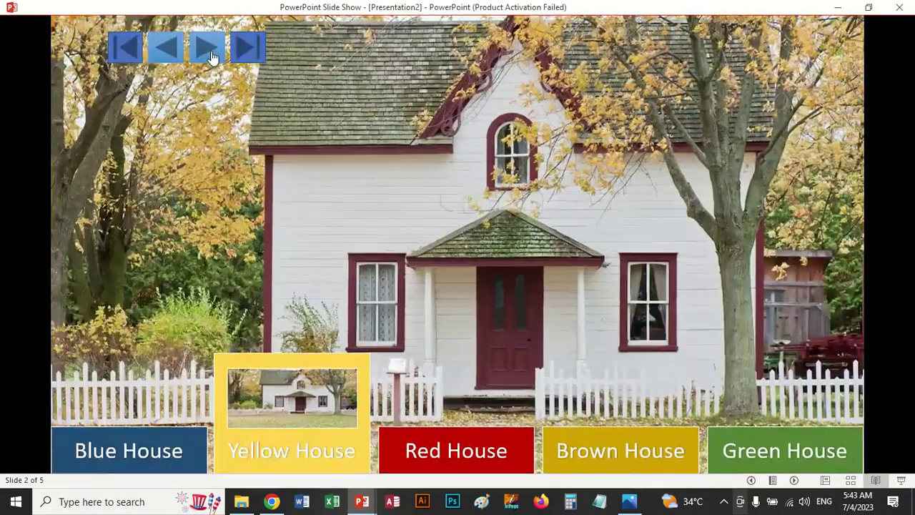
pyautogui.click(208, 50)
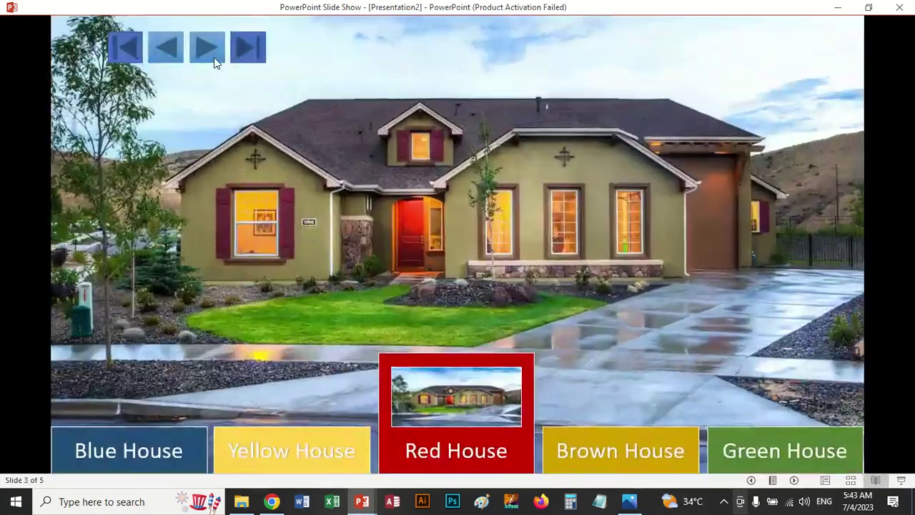
pyautogui.click(169, 58)
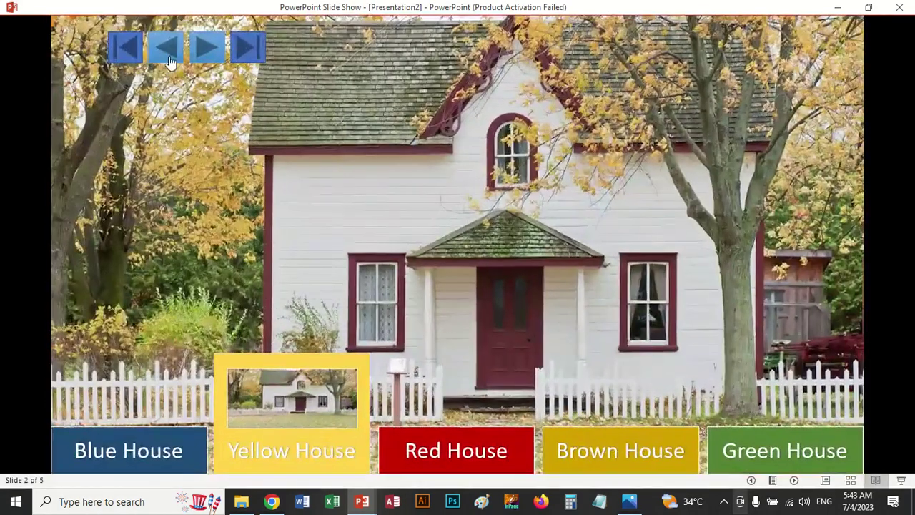
pyautogui.click(252, 48)
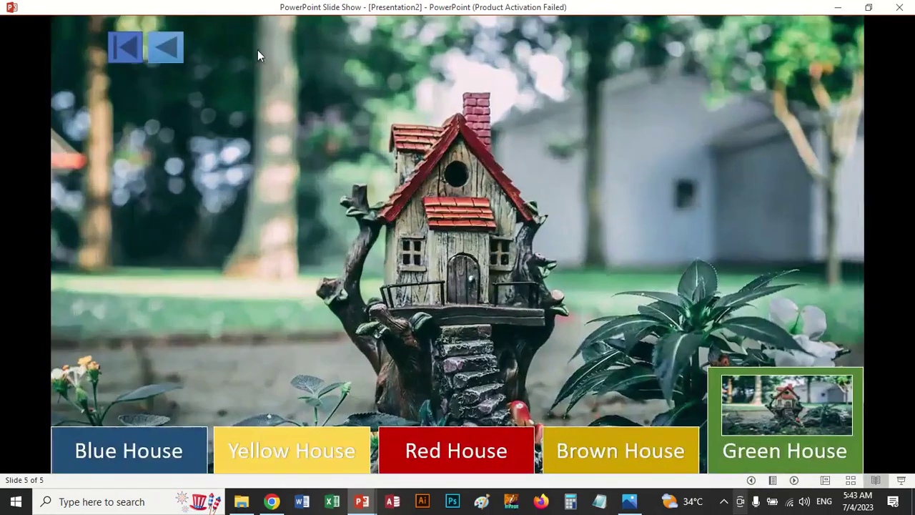
pyautogui.click(131, 49)
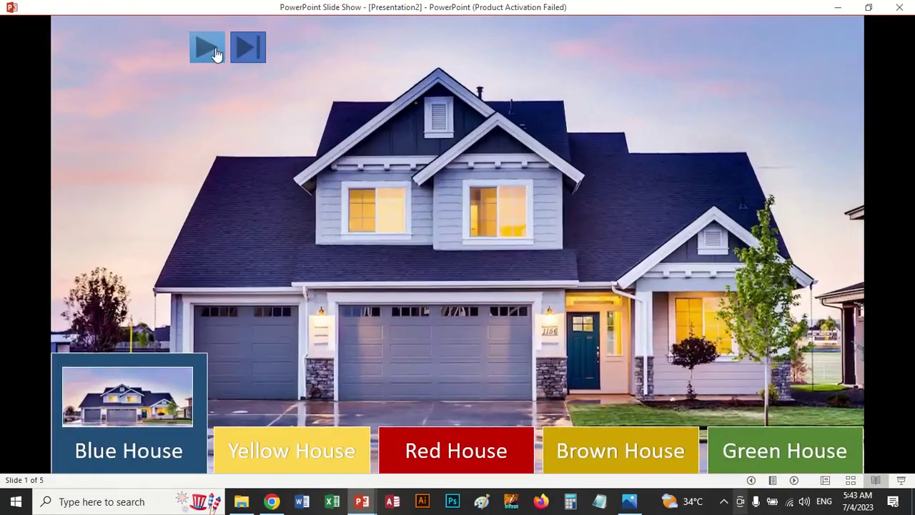
pyautogui.click(215, 51)
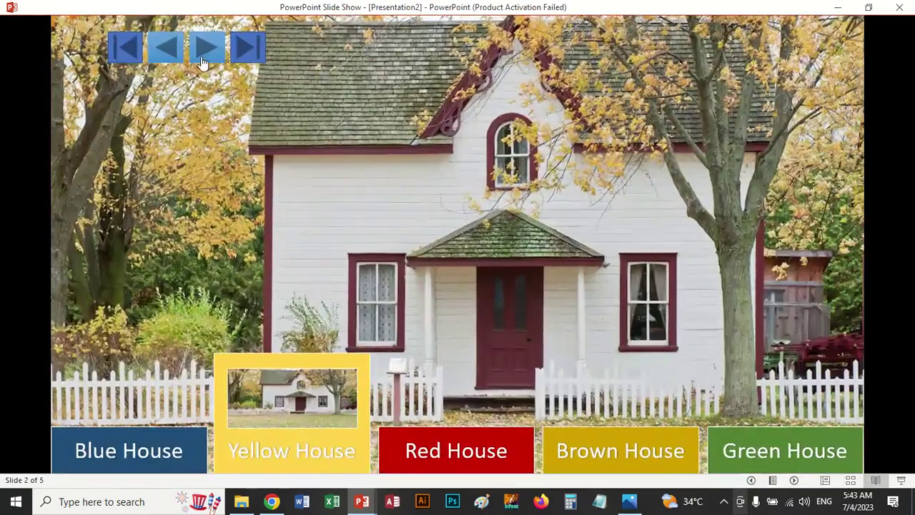
pyautogui.click(202, 60)
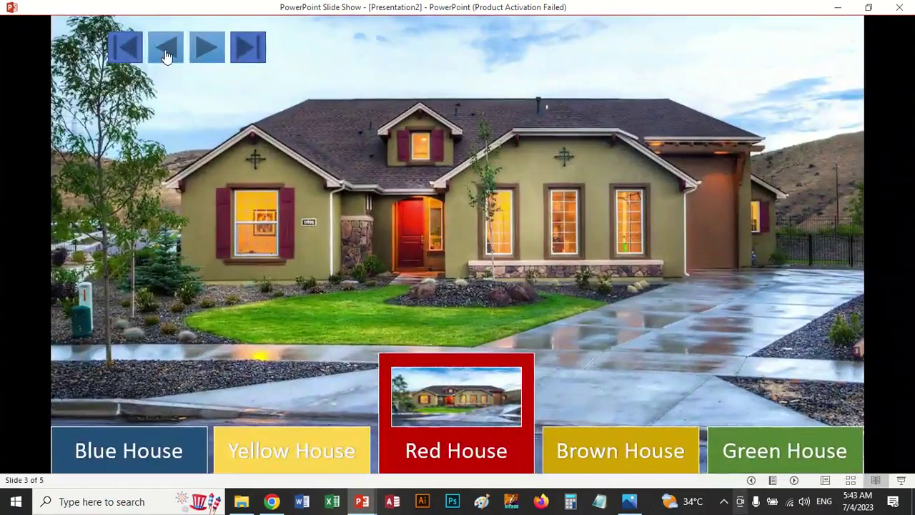
pyautogui.click(166, 51)
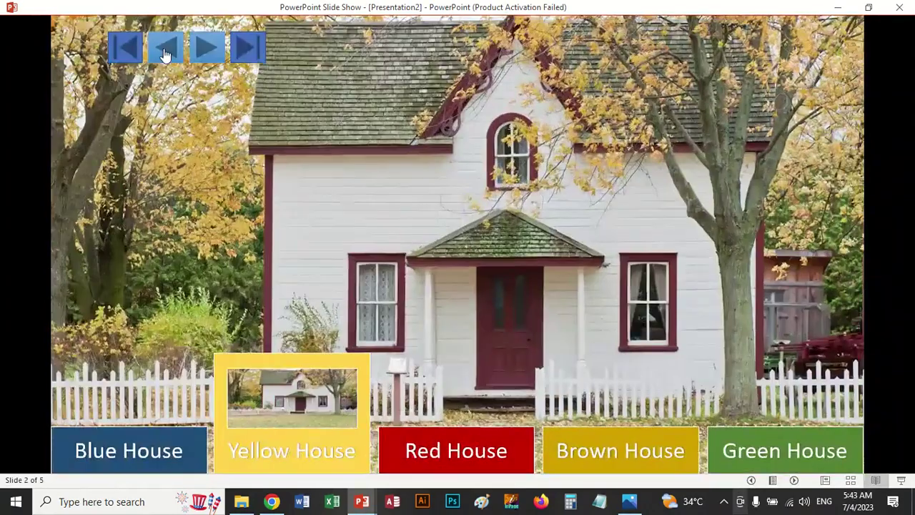
pyautogui.click(164, 51)
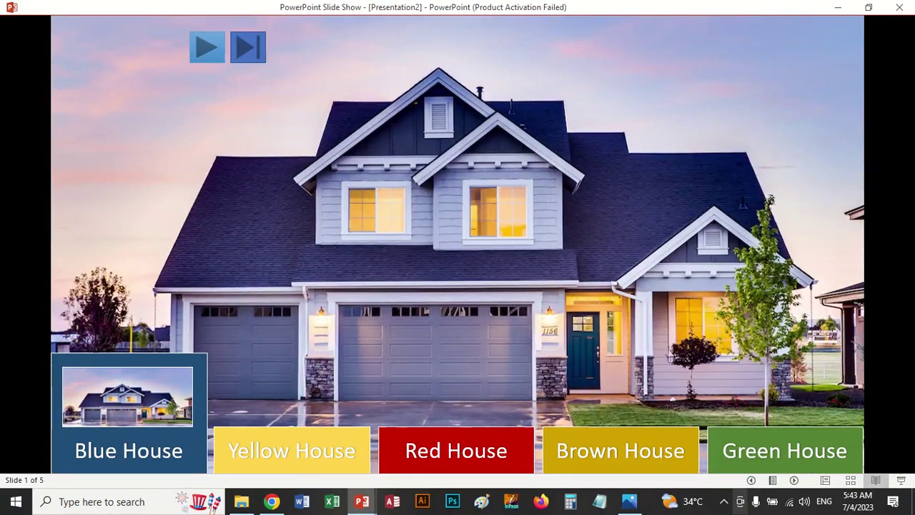
pyautogui.press('Escape')
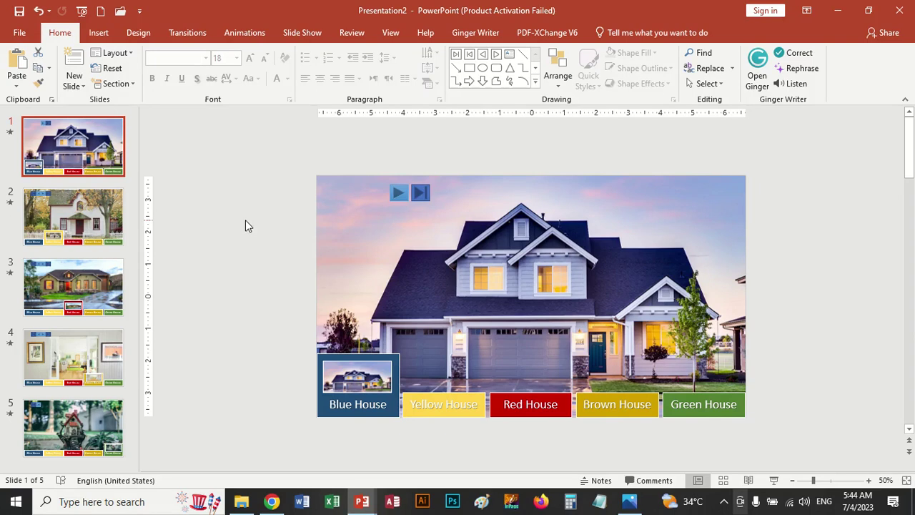
# Insert a WordArt box in the blue style and move it to the slide's upper right
pyautogui.click(98, 33)
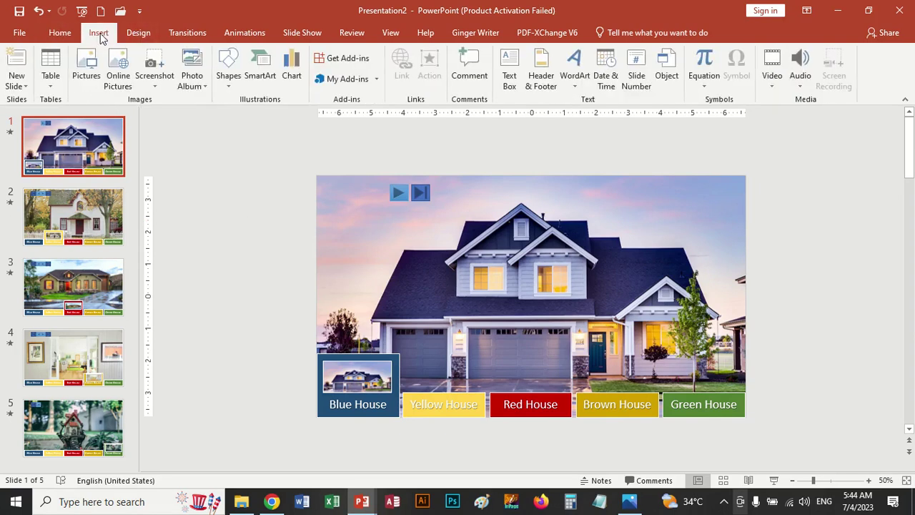
pyautogui.click(574, 83)
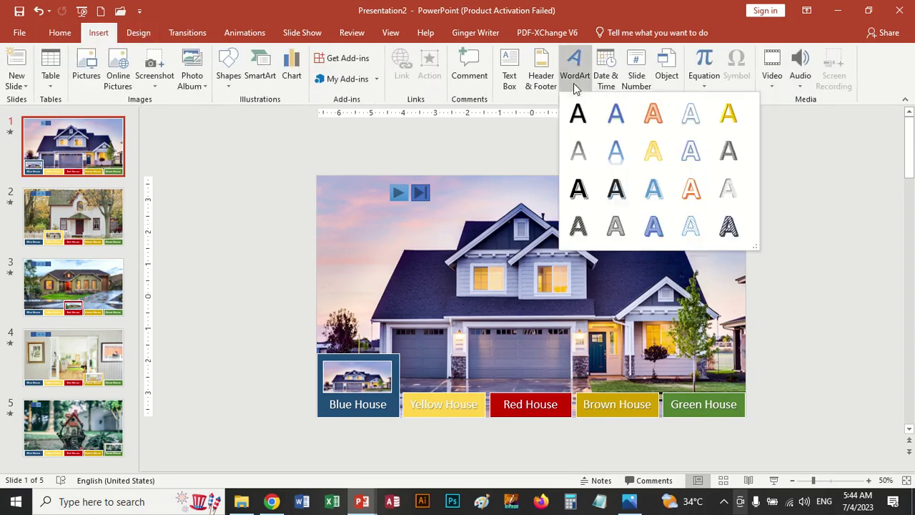
pyautogui.click(579, 114)
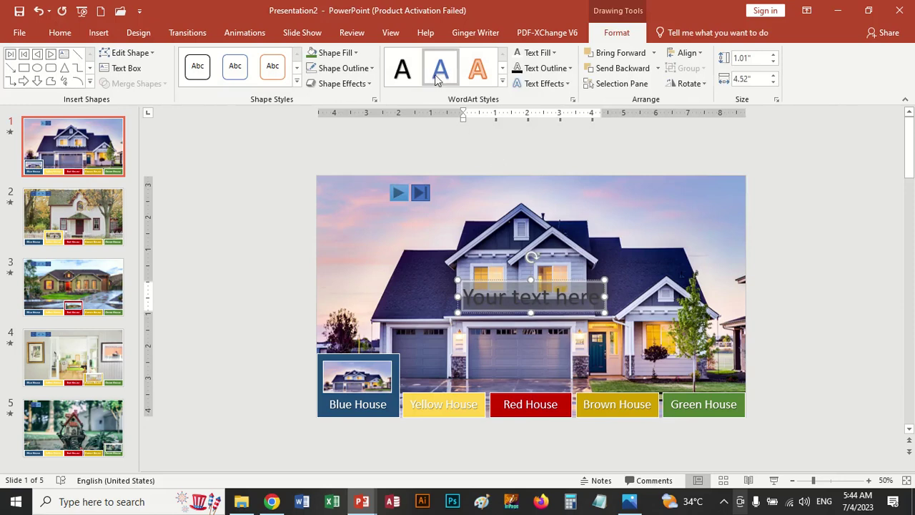
pyautogui.click(436, 74)
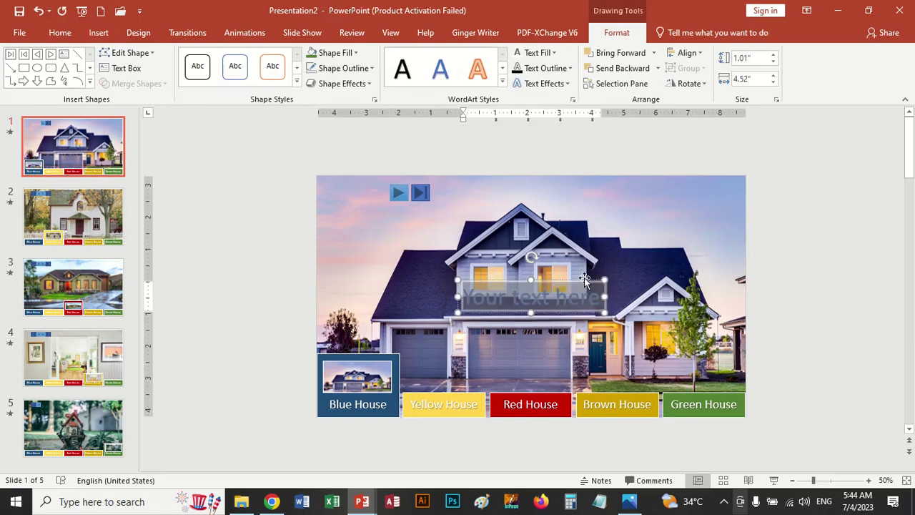
pyautogui.moveTo(584, 278); pyautogui.dragTo(703, 184)
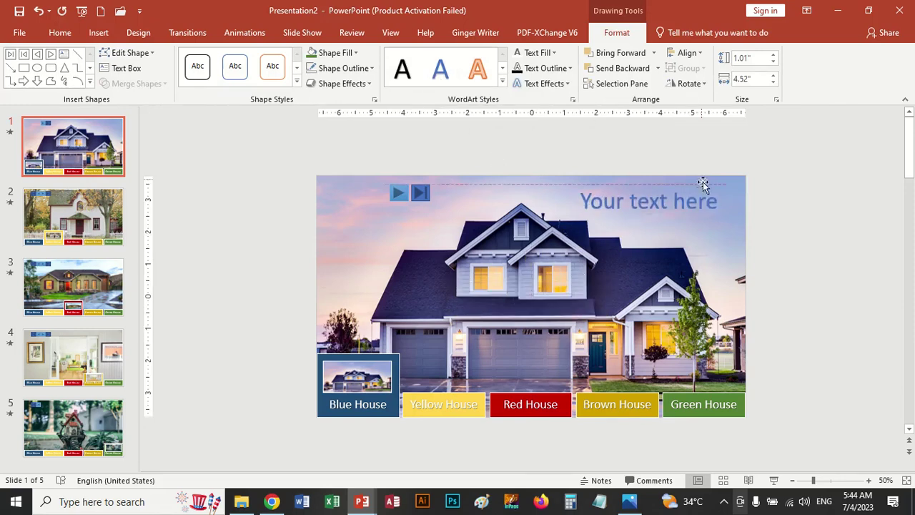
# Replace the WordArt placeholder text with 'SWEET HOME'
pyautogui.doubleClick(716, 203)
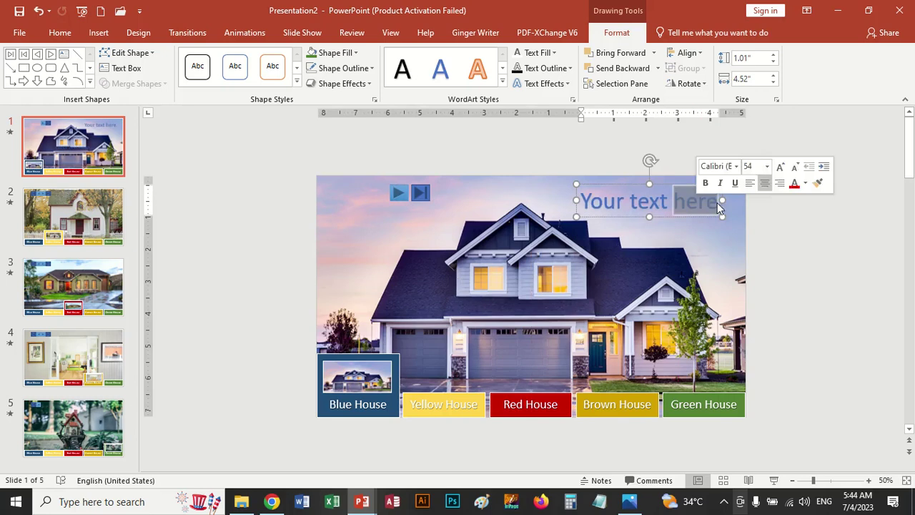
pyautogui.tripleClick(616, 206)
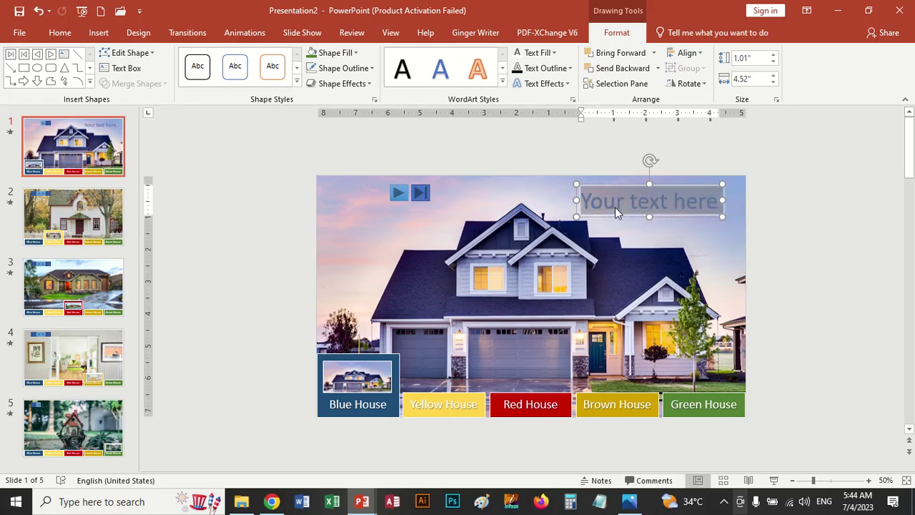
pyautogui.write('SWEET')
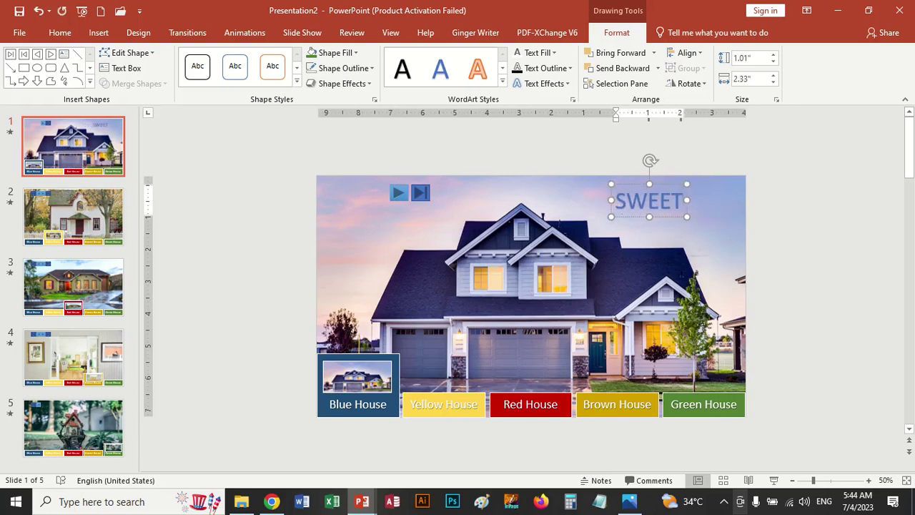
pyautogui.write(' HO')
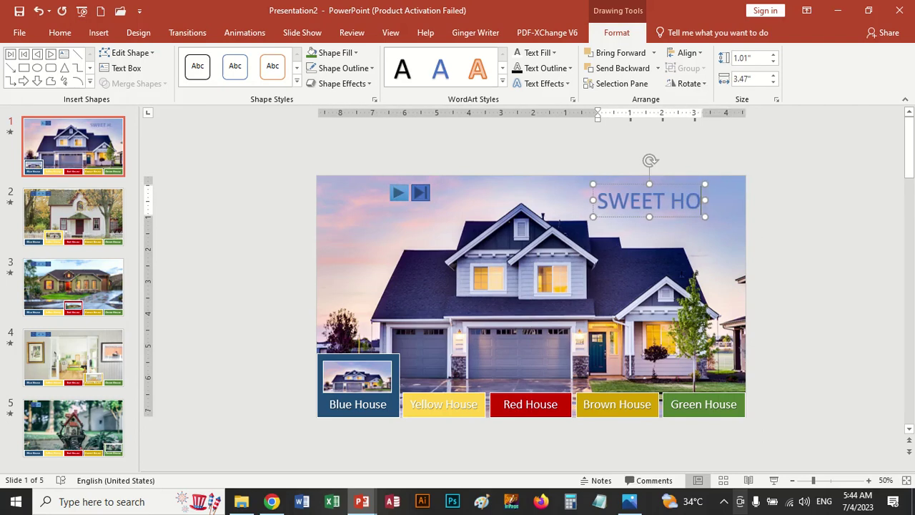
pyautogui.write('ME')
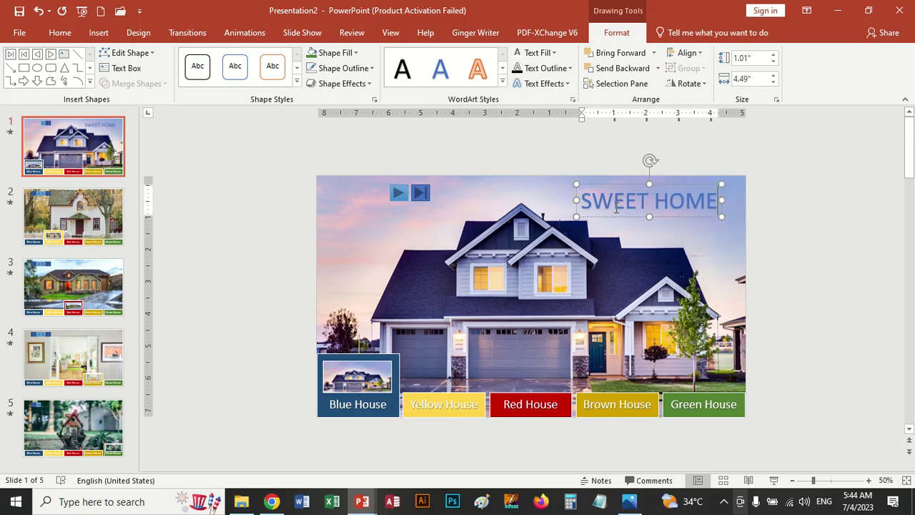
pyautogui.click(632, 222)
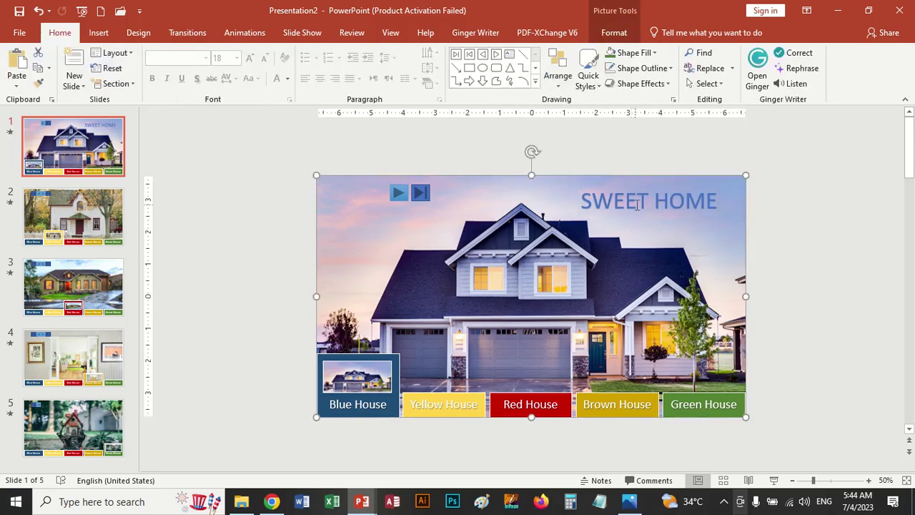
pyautogui.click(641, 216)
pyautogui.click(643, 218)
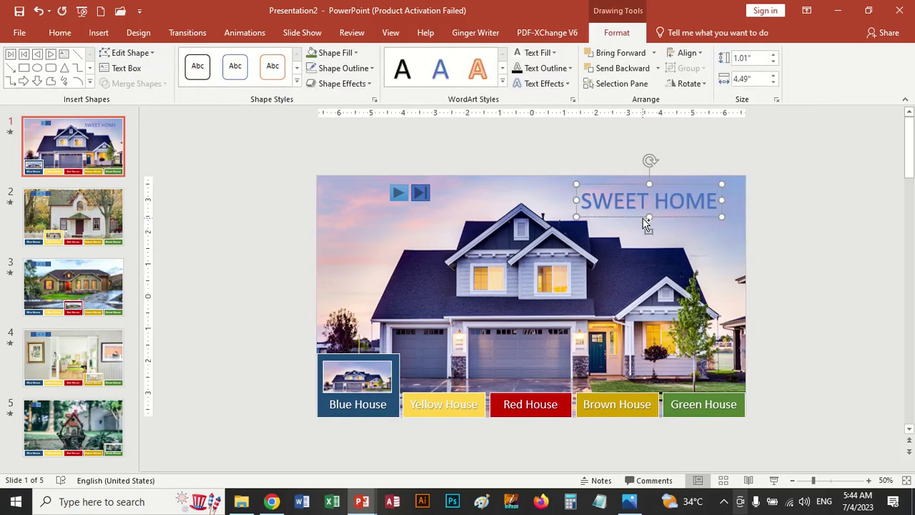
pyautogui.click(71, 229)
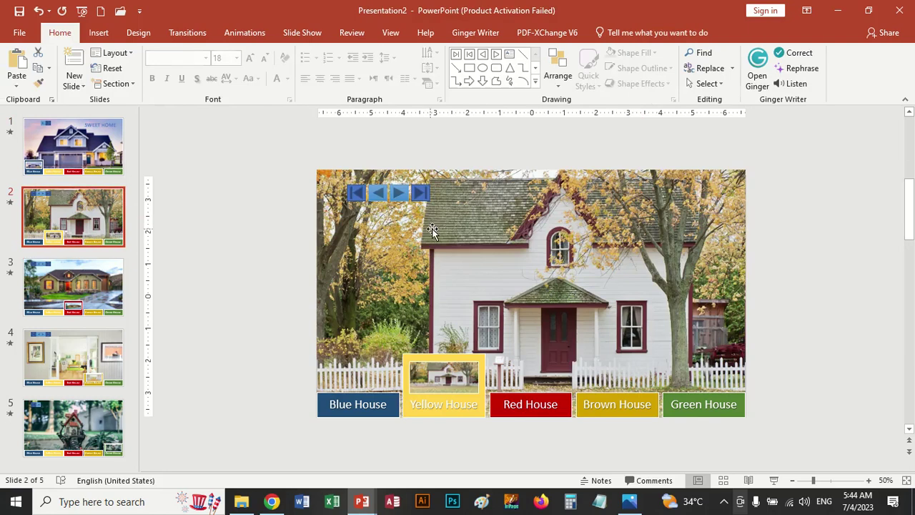
# Paste the SWEET HOME title onto slide 2 and colour it yellow
pyautogui.hotkey('ctrl', 'v')
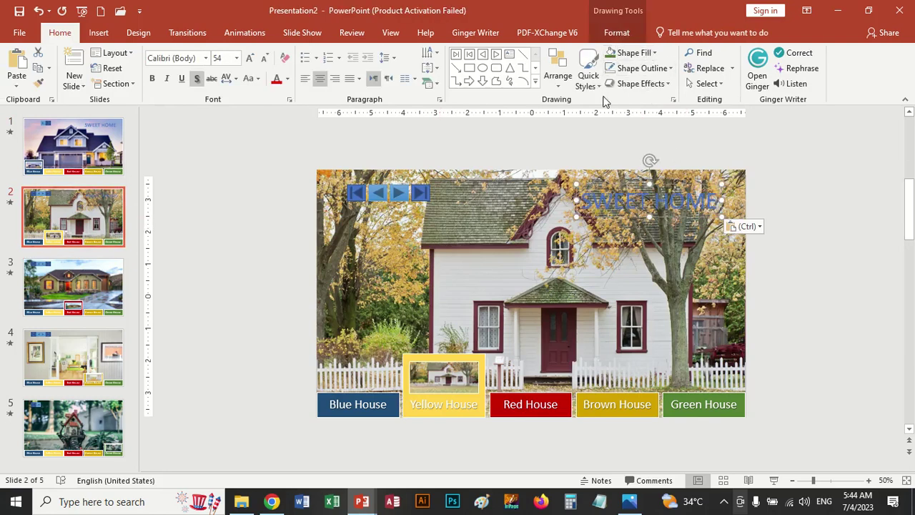
pyautogui.click(606, 33)
pyautogui.click(552, 51)
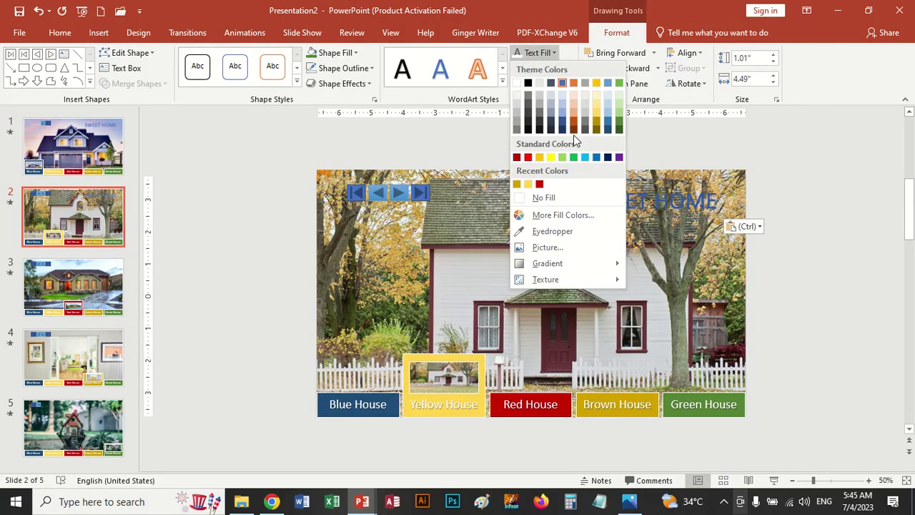
pyautogui.click(541, 158)
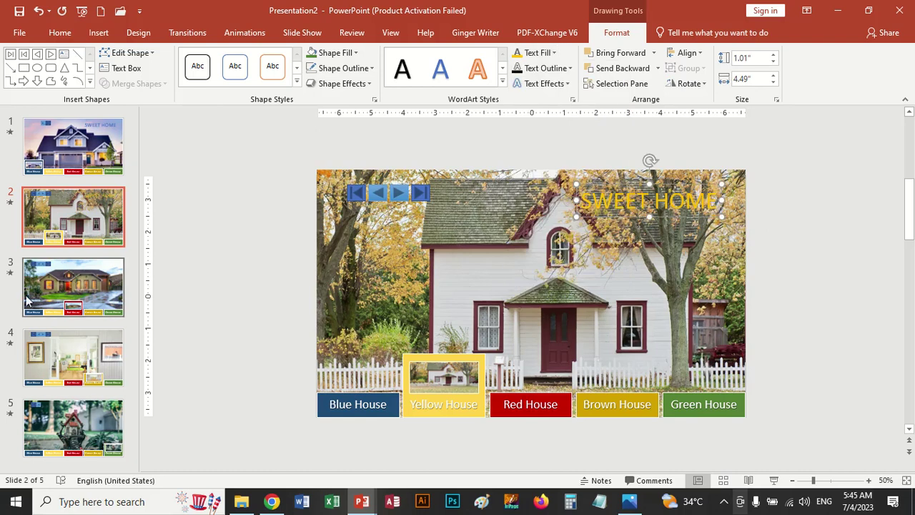
# Paste the title onto slides 3 and 4, colouring slide 4's copy light green
pyautogui.click(97, 300)
pyautogui.hotkey('ctrl', 'v')
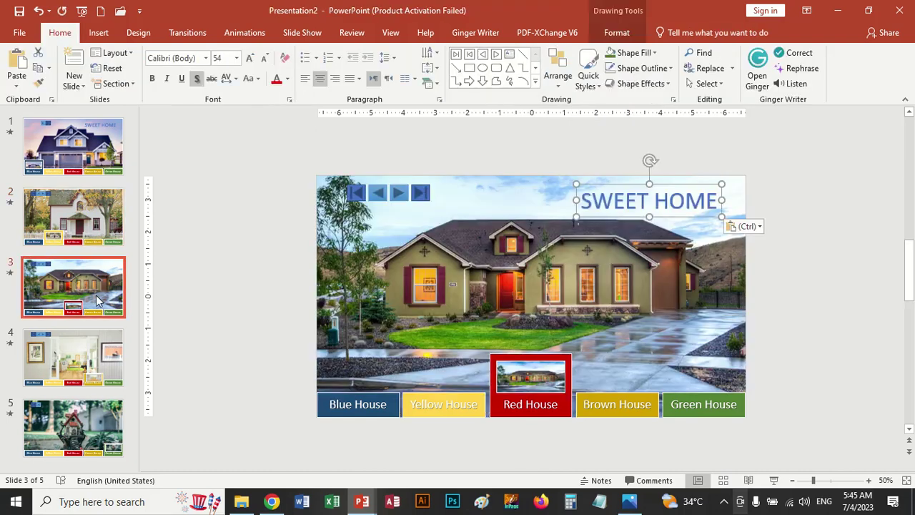
pyautogui.click(80, 357)
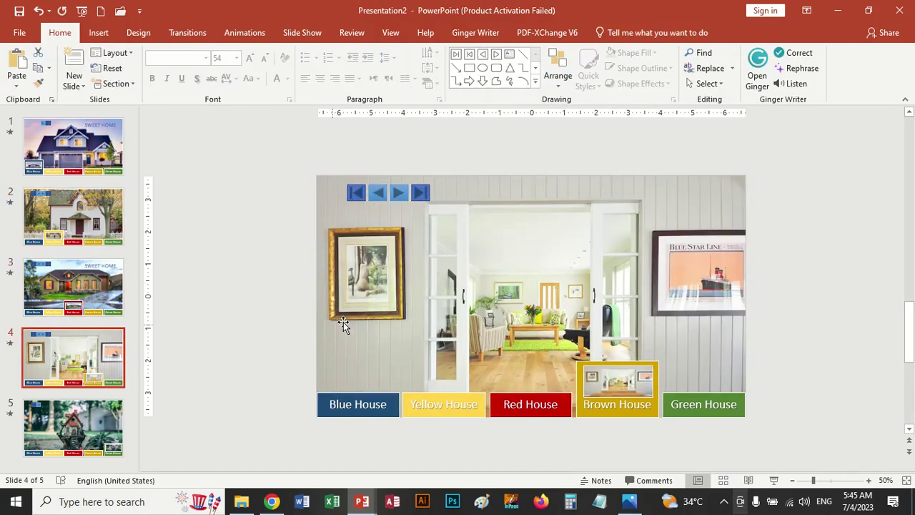
pyautogui.hotkey('ctrl', 'v')
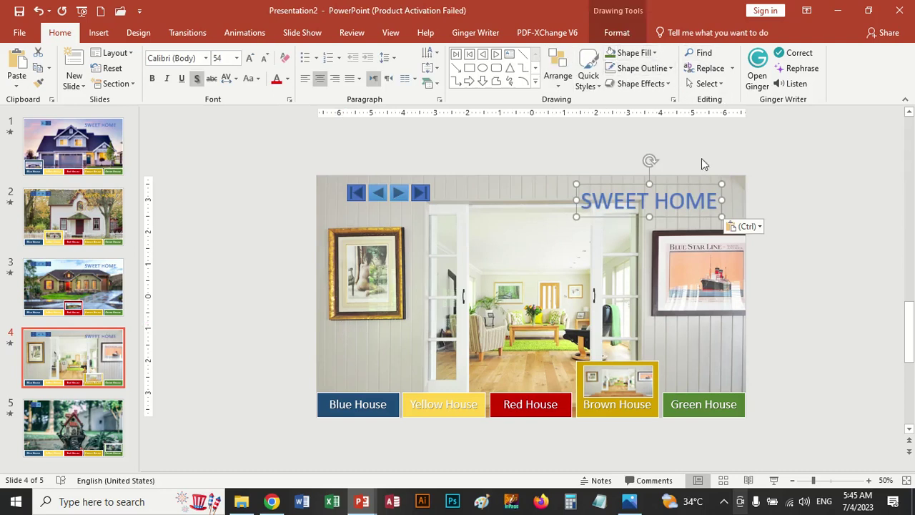
pyautogui.click(612, 33)
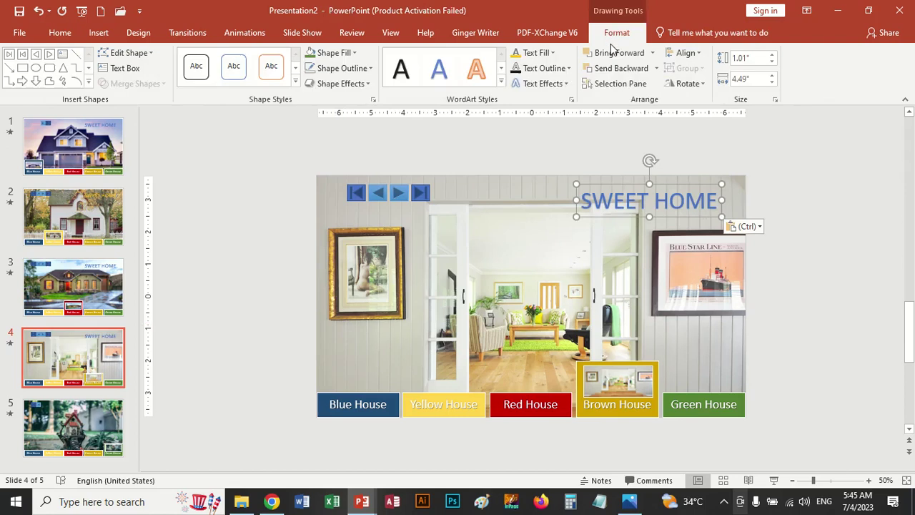
pyautogui.click(554, 53)
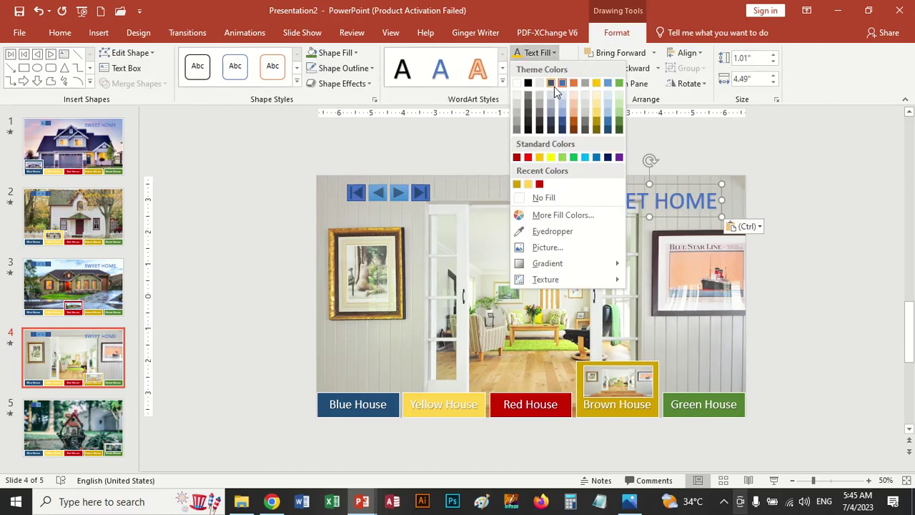
pyautogui.click(539, 157)
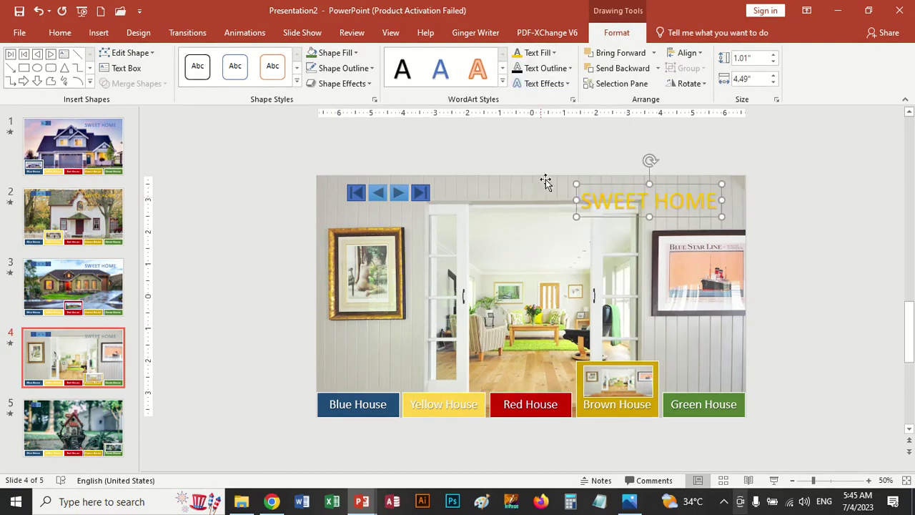
pyautogui.click(555, 53)
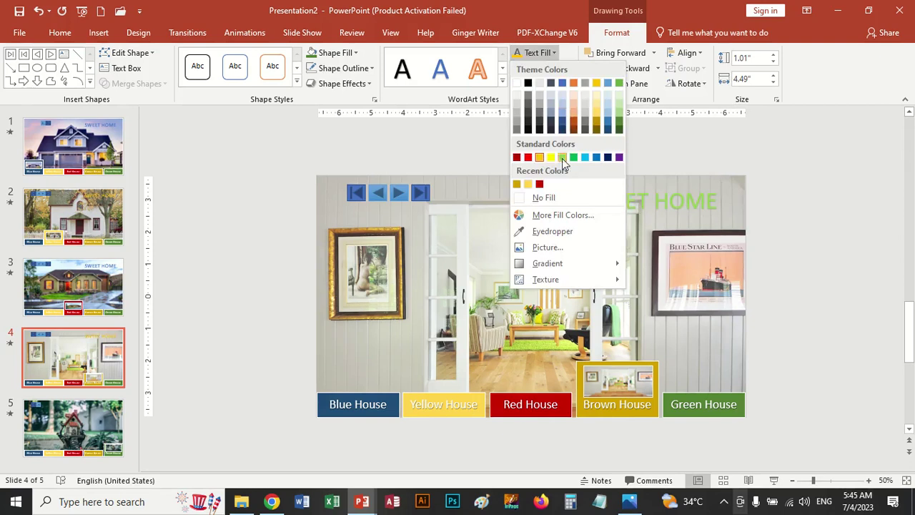
pyautogui.click(562, 159)
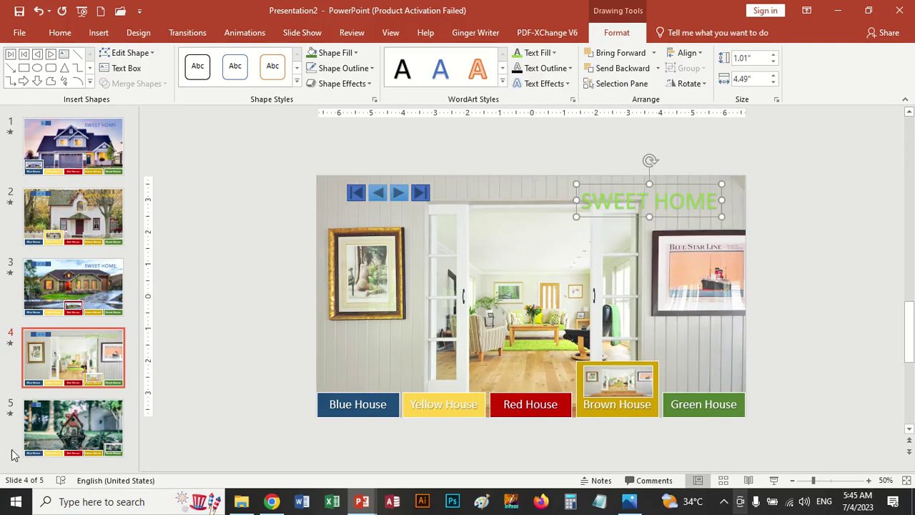
pyautogui.click(50, 447)
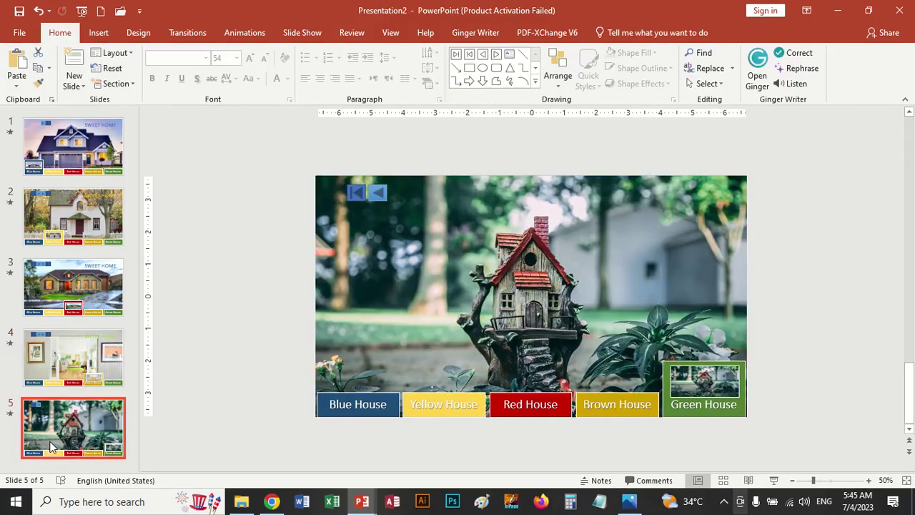
# Paste SWEET HOME onto slide 5 and set its text fill to White
pyautogui.hotkey('ctrl', 'v')
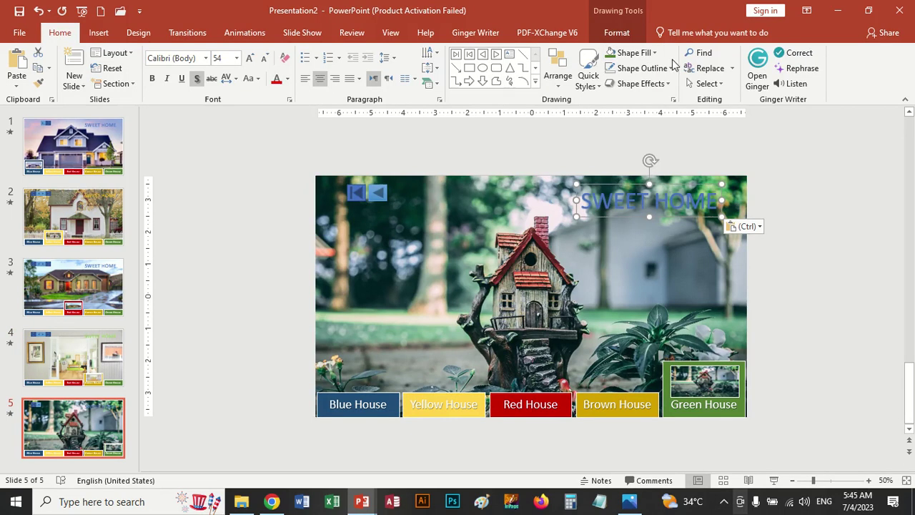
pyautogui.click(616, 32)
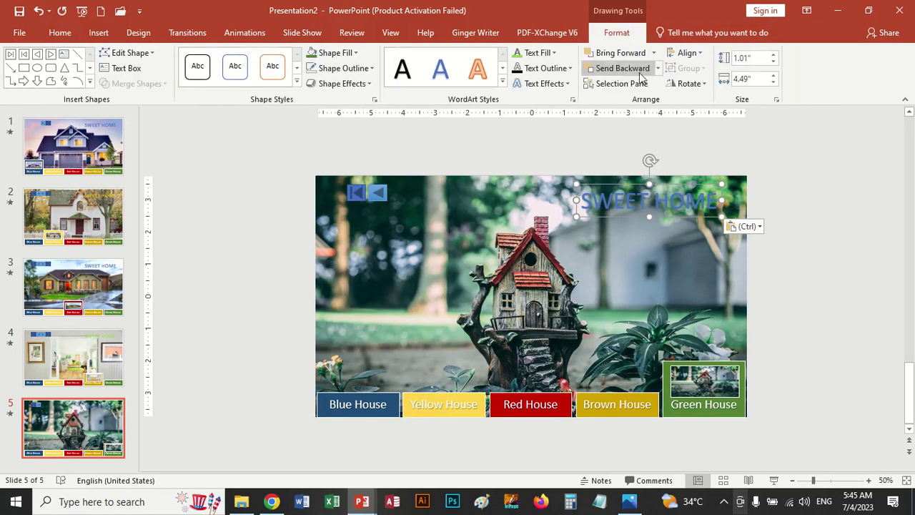
pyautogui.click(553, 52)
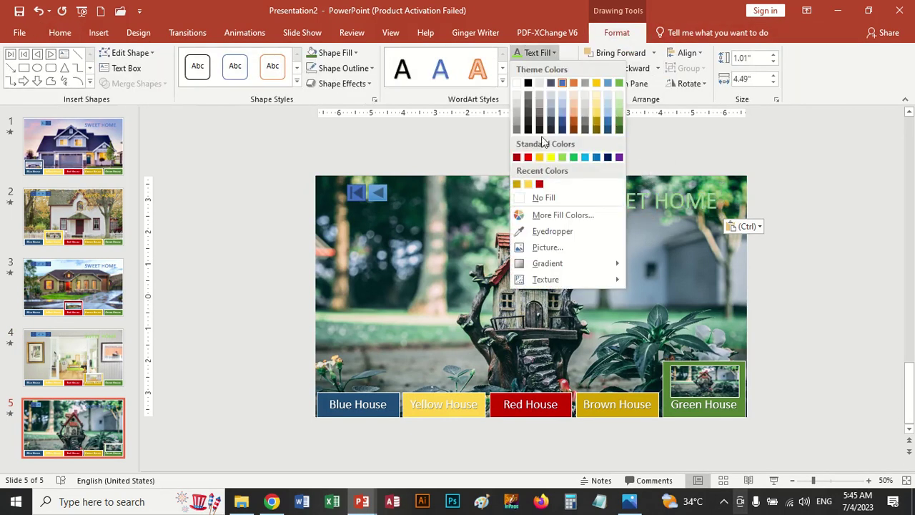
pyautogui.click(517, 83)
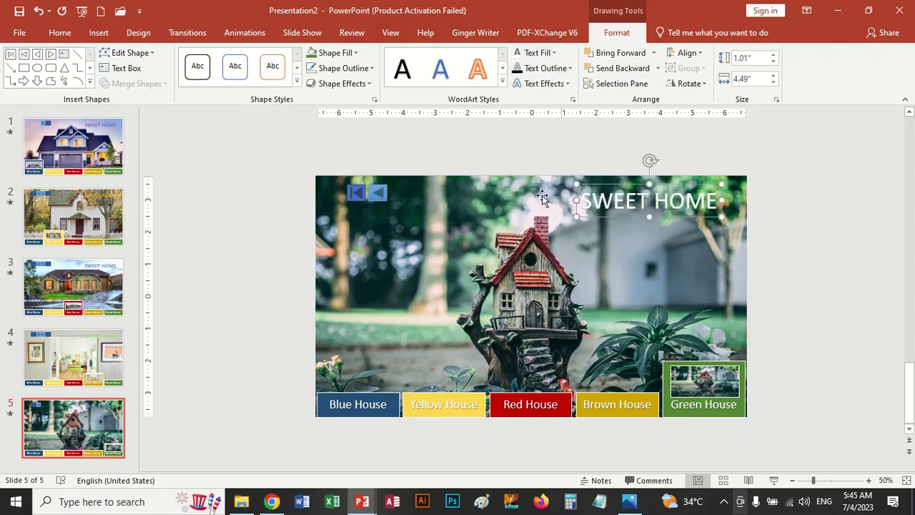
pyautogui.click(50, 152)
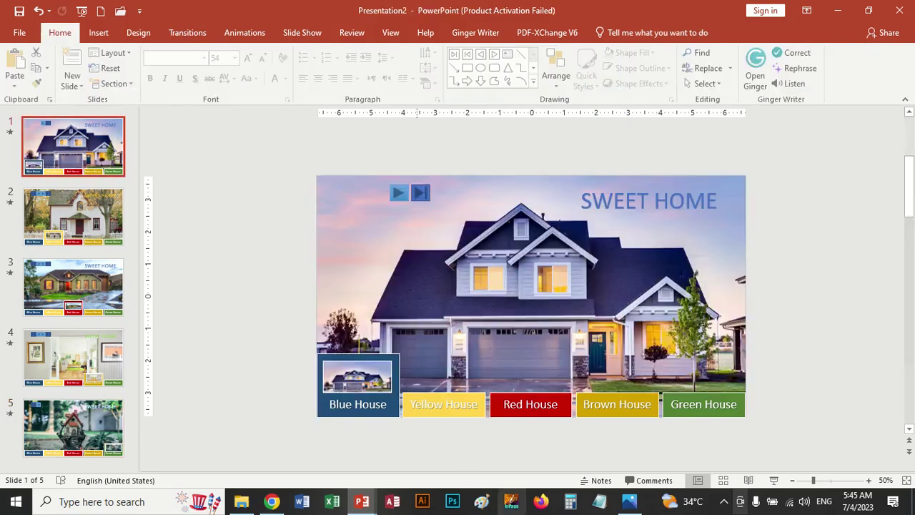
# In the slide show, jump among Yellow, Red, Brown and Green House slides, ending on Yellow
pyautogui.click(748, 480)
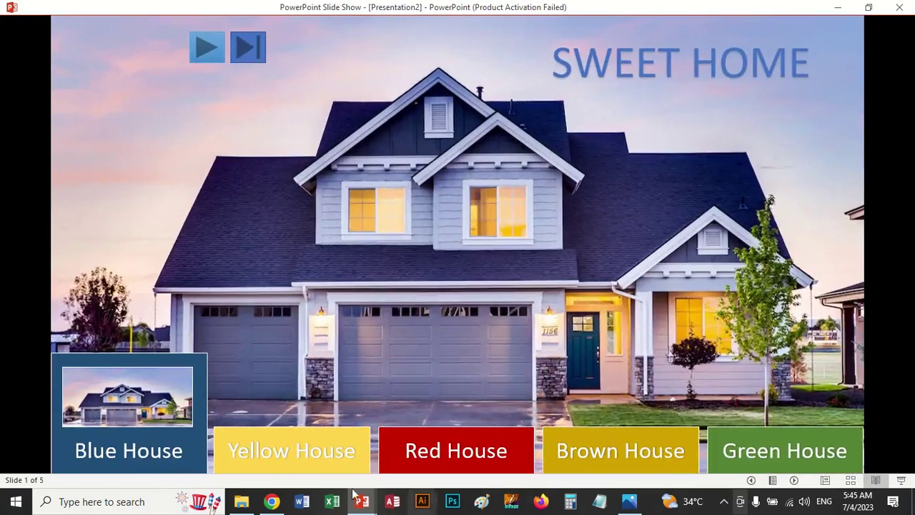
pyautogui.click(269, 442)
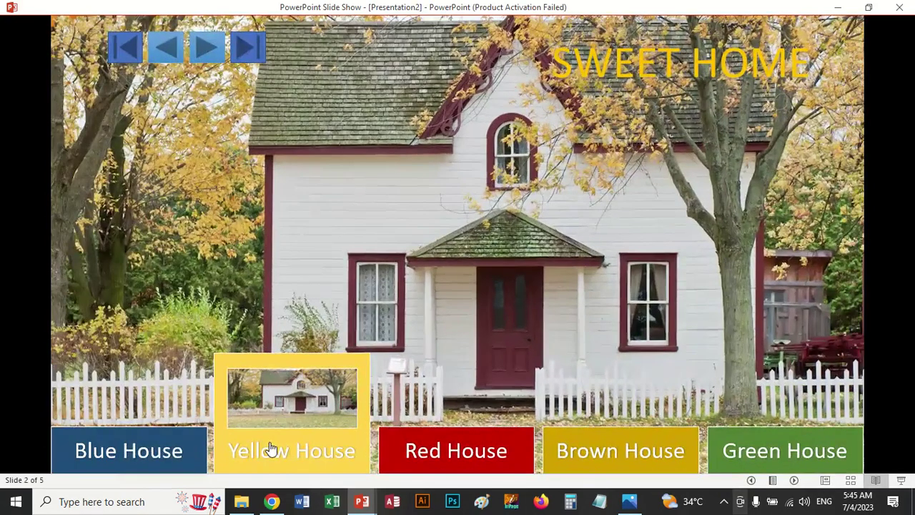
pyautogui.click(412, 438)
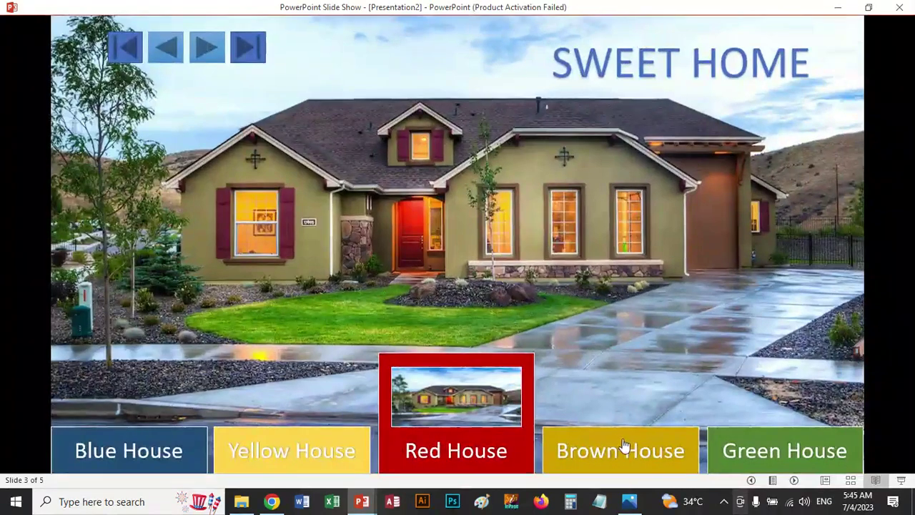
pyautogui.click(623, 450)
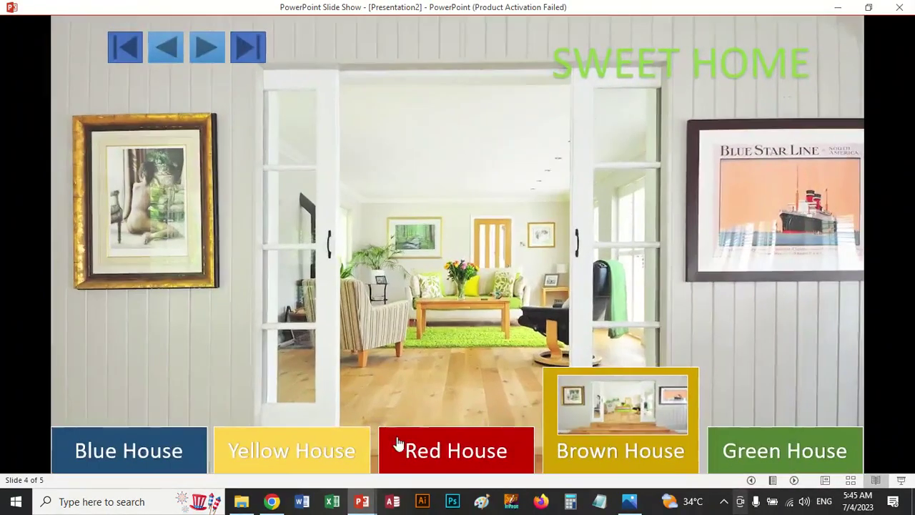
pyautogui.click(394, 439)
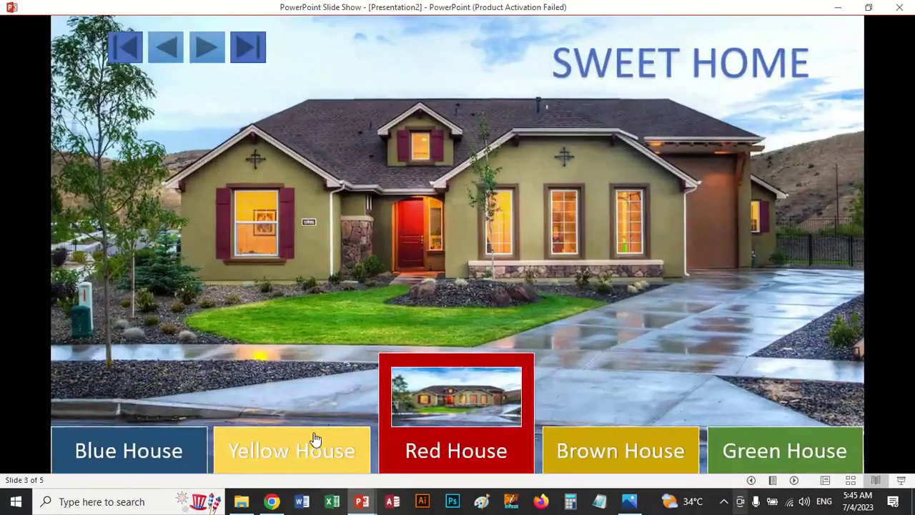
pyautogui.click(315, 439)
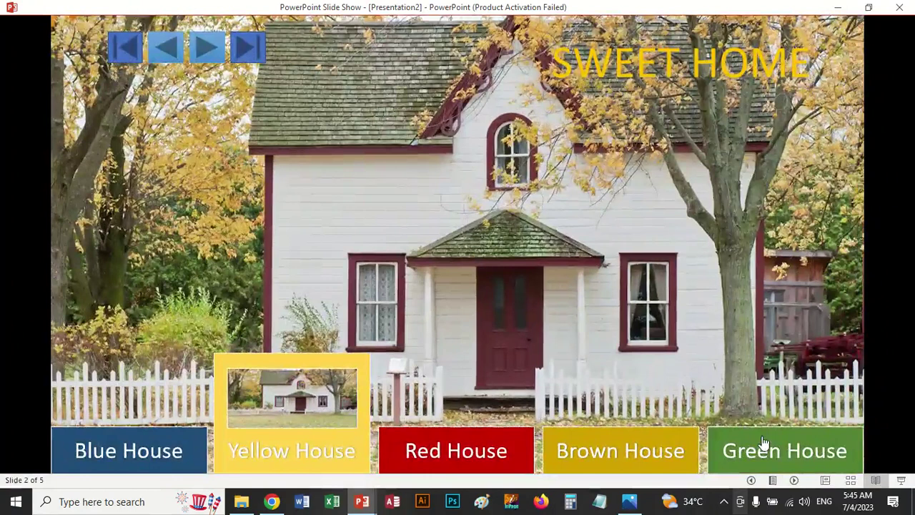
pyautogui.click(760, 444)
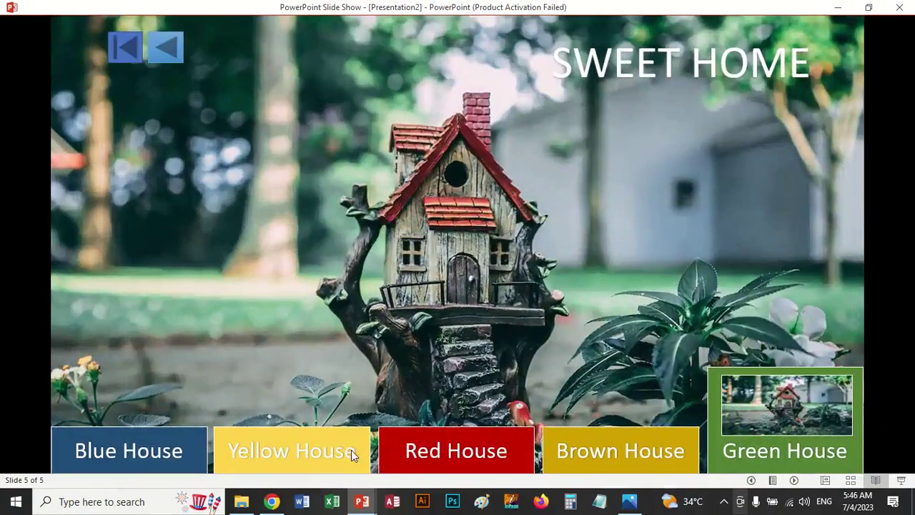
pyautogui.click(351, 450)
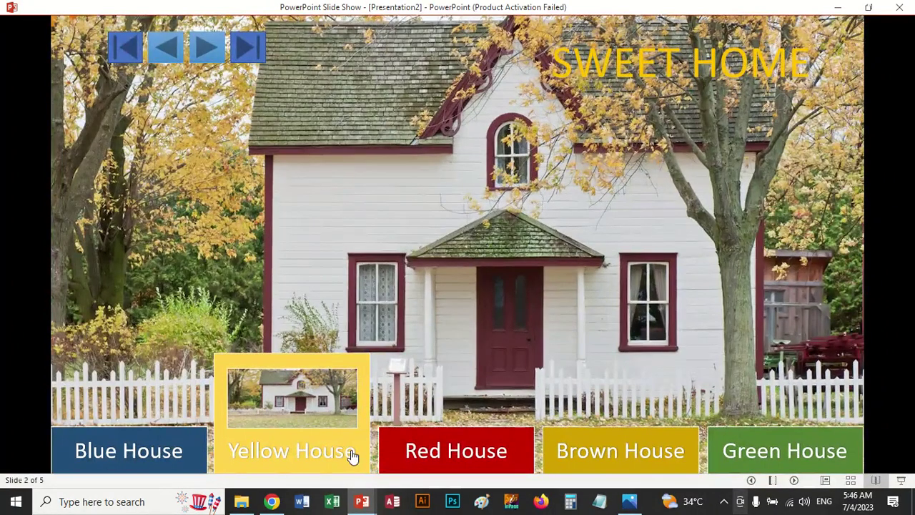